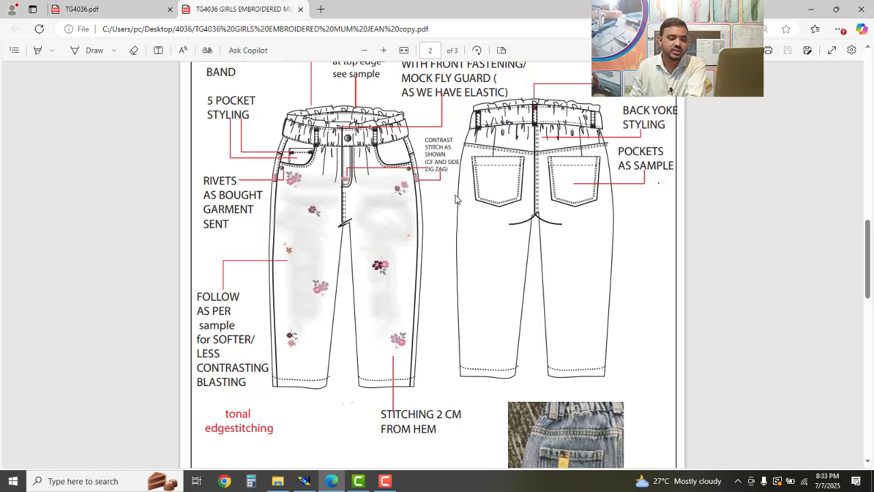
{"action": "left_click", "coordinate": [386, 482]}
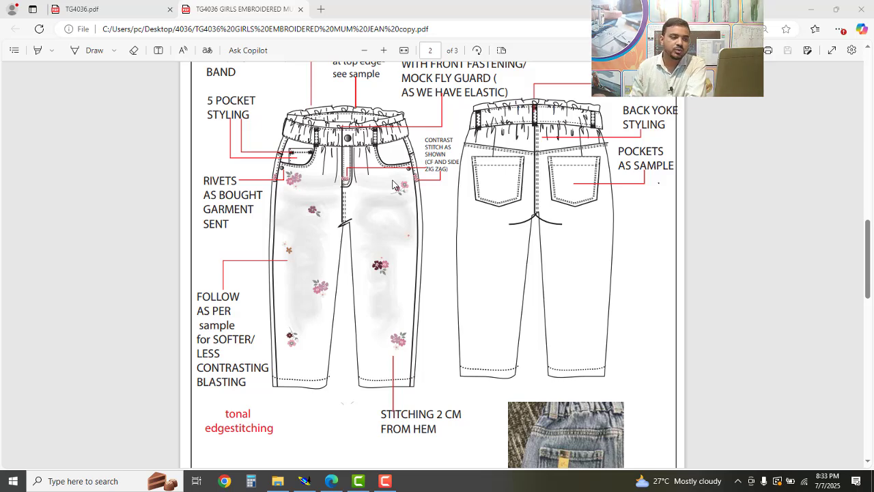
{"action": "left_click", "coordinate": [811, 8]}
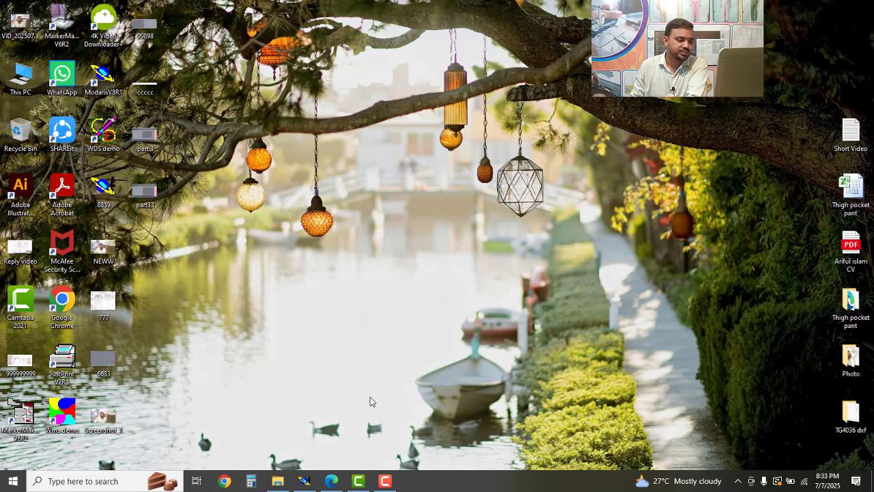
{"action": "left_click", "coordinate": [305, 482]}
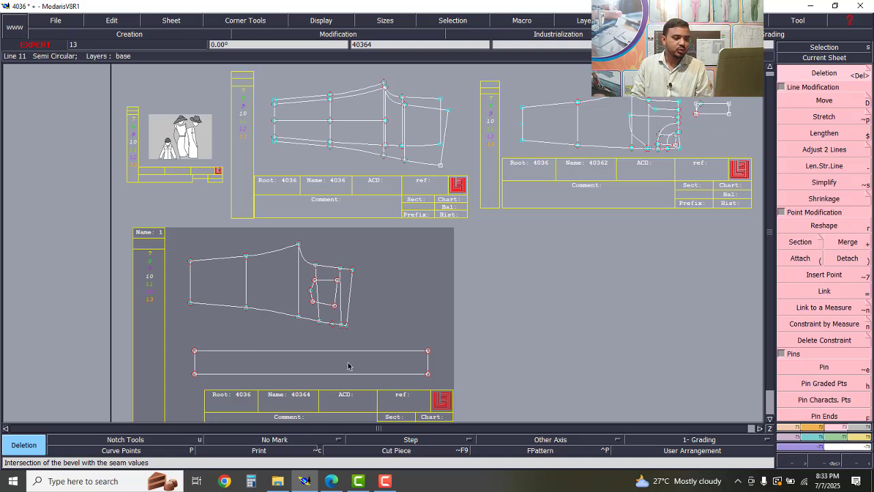
Switch to Edge and examine the measurement chart in TG4036.pdf and the annotated jeans sketch, including the belt loops, in the other PDF.
{"action": "left_click", "coordinate": [331, 481]}
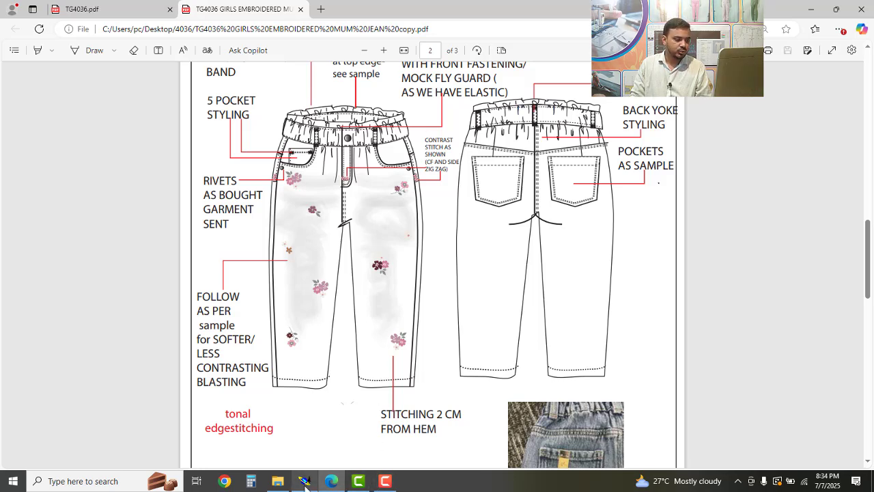
{"action": "left_click", "coordinate": [117, 14]}
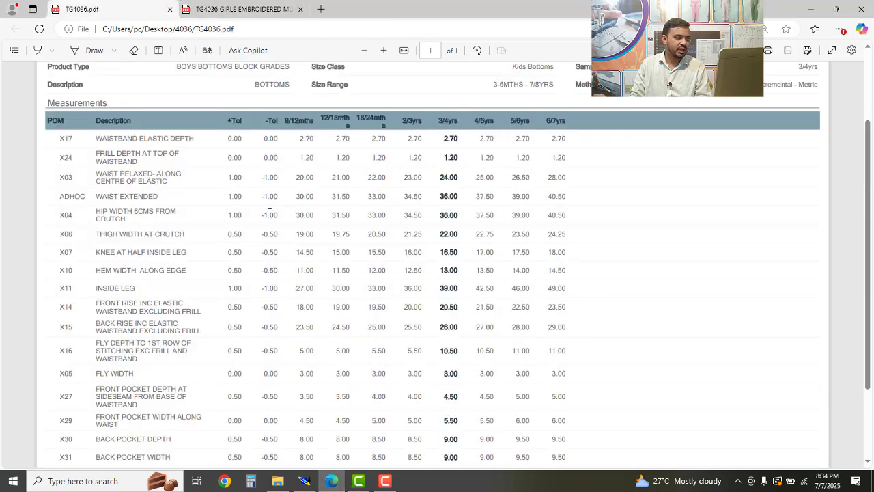
{"action": "scroll", "coordinate": [308, 393], "scroll_direction": "down", "scroll_amount": 3}
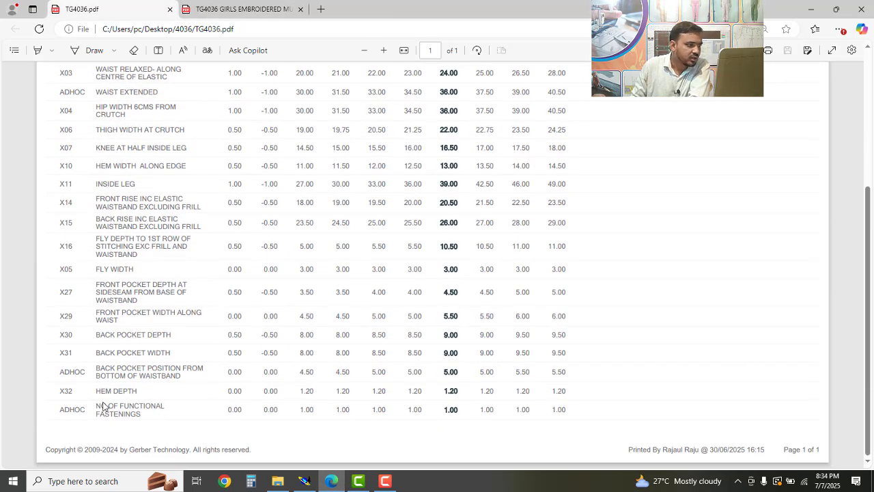
{"action": "scroll", "coordinate": [110, 253], "scroll_direction": "up", "scroll_amount": 2}
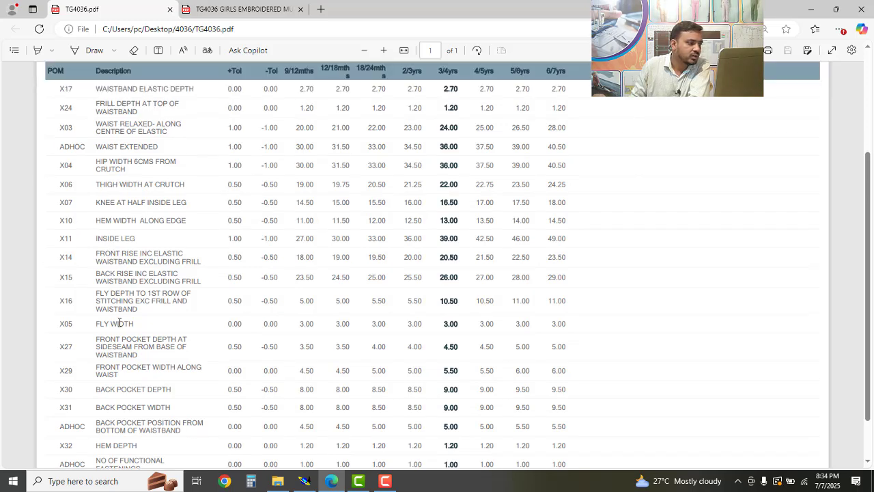
{"action": "scroll", "coordinate": [120, 358], "scroll_direction": "down", "scroll_amount": 2}
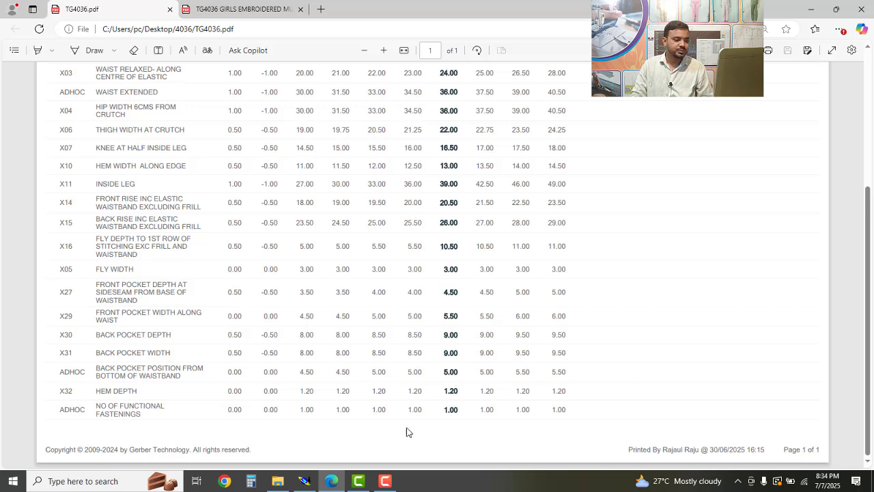
{"action": "scroll", "coordinate": [394, 403], "scroll_direction": "up", "scroll_amount": 2}
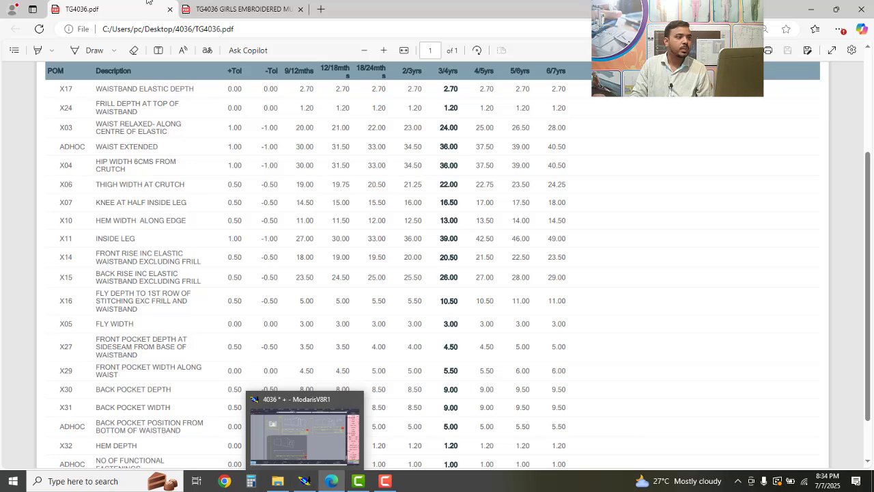
{"action": "left_click", "coordinate": [203, 8]}
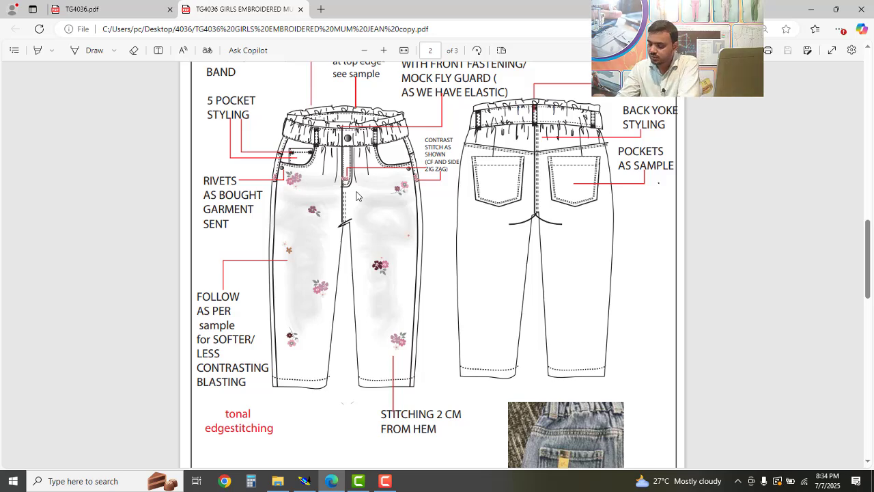
{"action": "scroll", "coordinate": [356, 196], "scroll_direction": "up", "scroll_amount": 1}
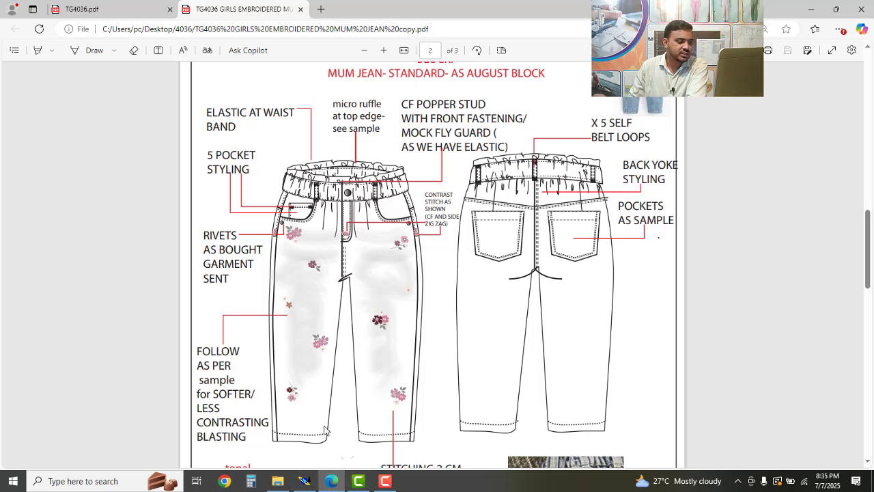
Switch to Modaris, open Calculator over the pattern sheets and compute 4.5 × 2.
{"action": "mouse_move", "coordinate": [311, 483]}
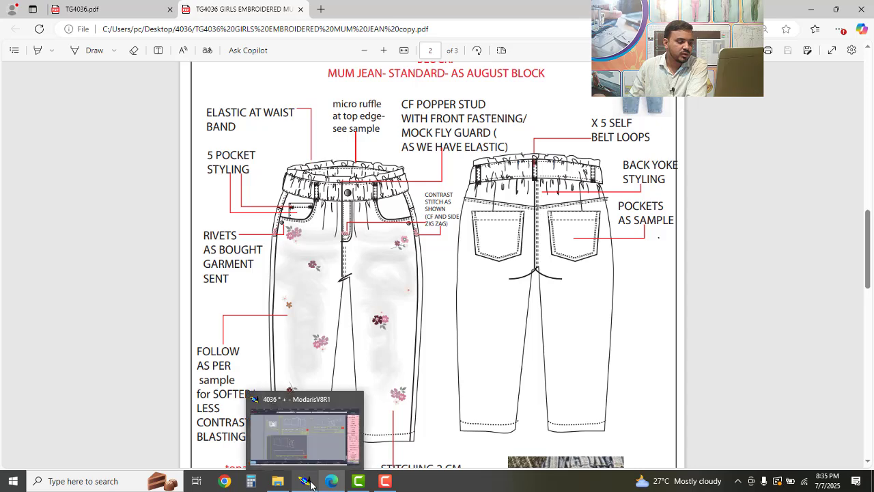
{"action": "left_click", "coordinate": [311, 484]}
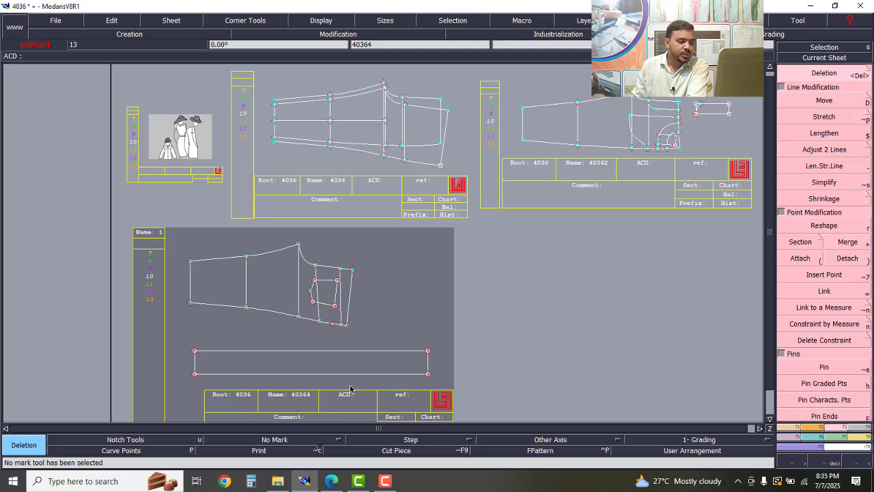
{"action": "left_click", "coordinate": [252, 482]}
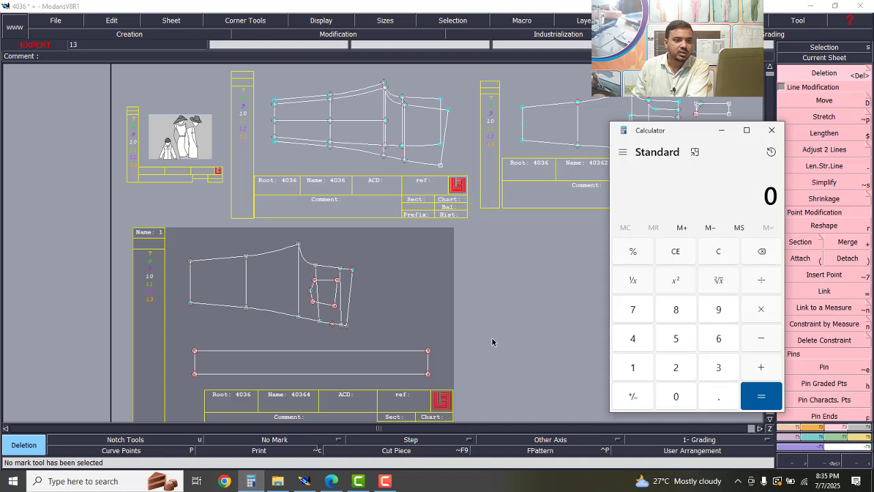
{"action": "left_click", "coordinate": [634, 339]}
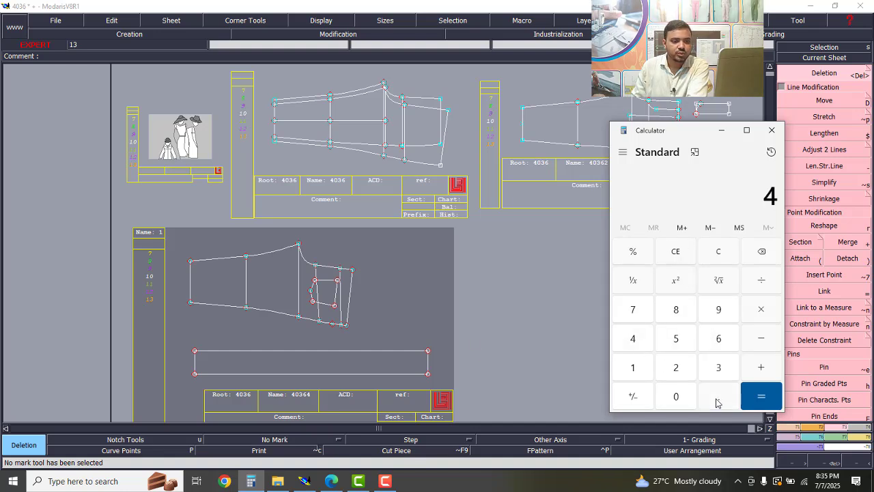
{"action": "left_click", "coordinate": [717, 401]}
{"action": "left_click", "coordinate": [678, 340]}
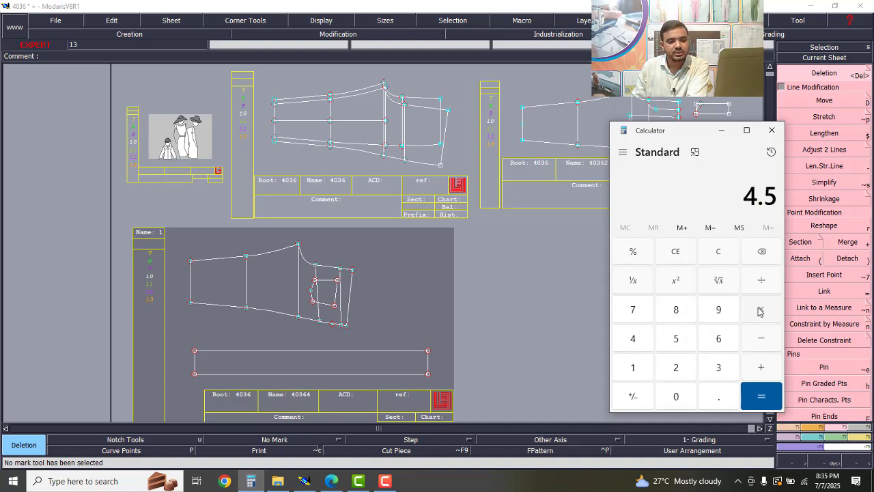
{"action": "left_click", "coordinate": [762, 311]}
{"action": "left_click", "coordinate": [676, 366]}
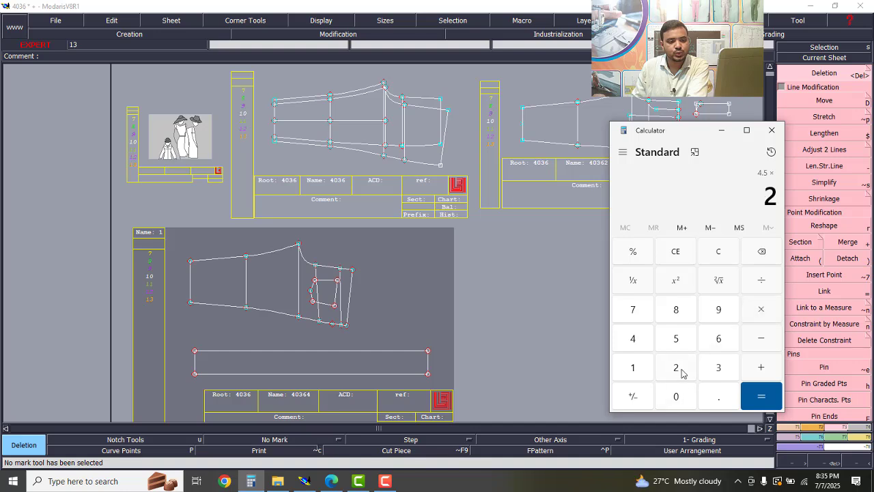
{"action": "left_click", "coordinate": [760, 395]}
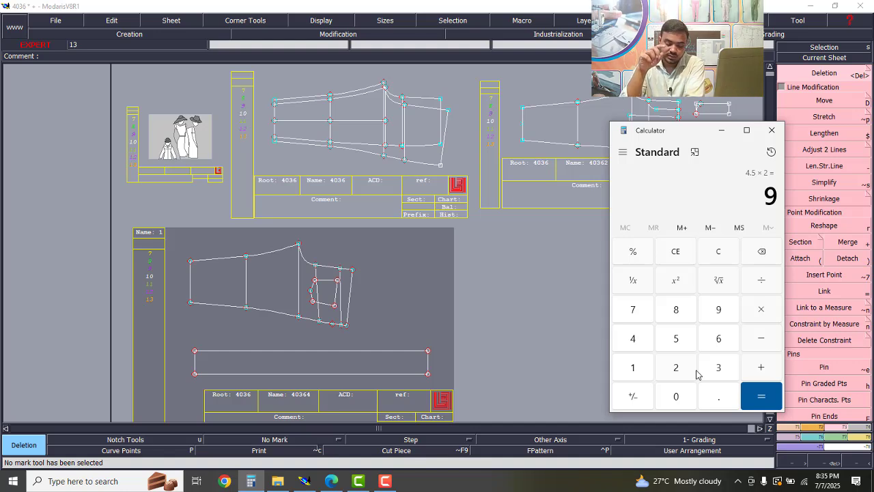
Multiply the calculated result by 5, add 10, and clear the calculator.
{"action": "key", "text": "asterisk"}
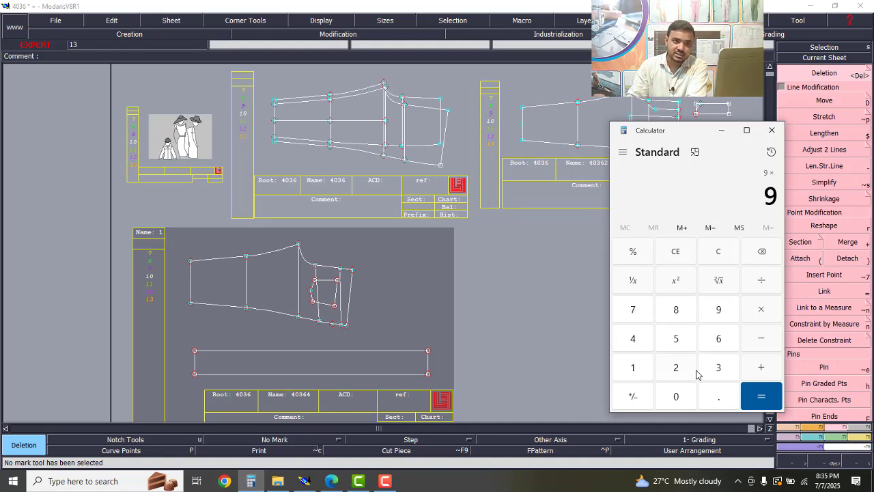
{"action": "key", "text": "5"}
{"action": "key", "text": "Return"}
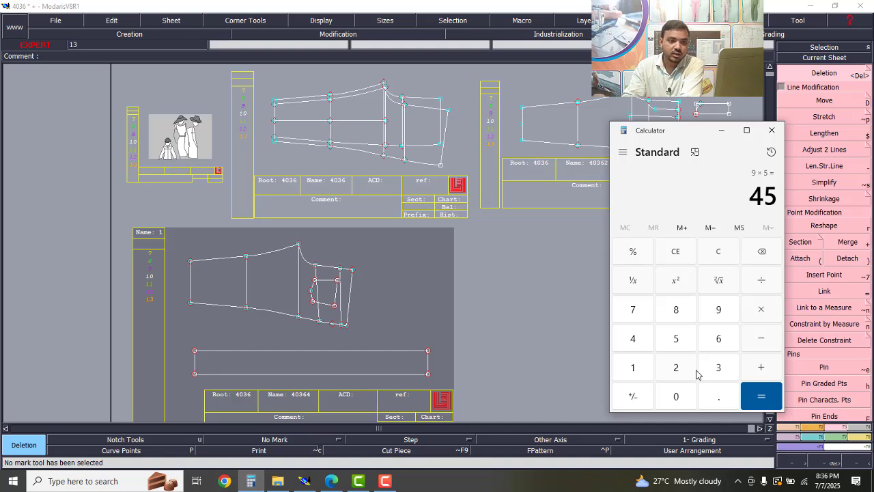
{"action": "type", "text": "+ "}
{"action": "type", "text": "10"}
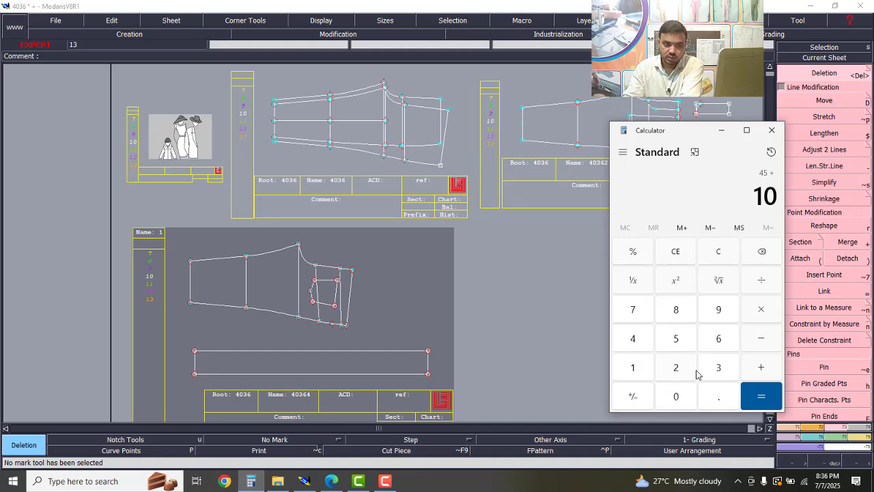
{"action": "key", "text": "Return"}
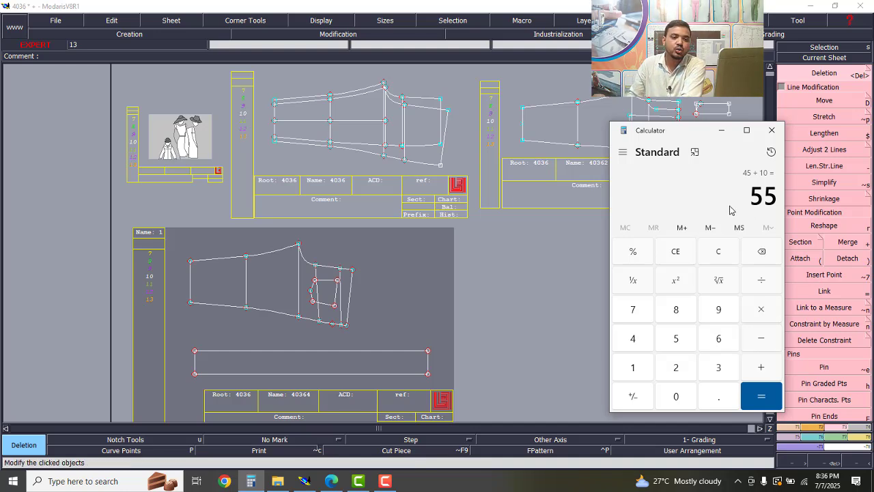
{"action": "key", "text": "Delete"}
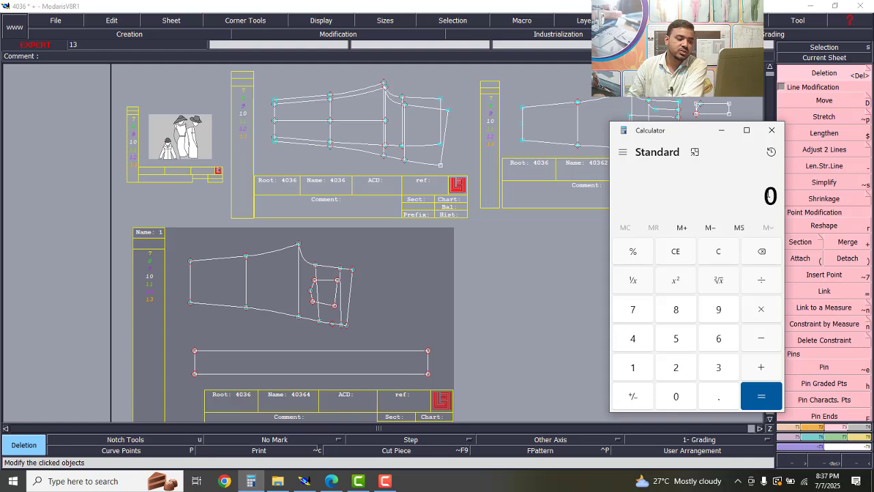
Draw a rectangle 55 cm wide with a height of -2.7 cm below the long waistband rectangle on sheet 40364.
{"action": "scroll", "coordinate": [380, 285], "scroll_direction": "down", "scroll_amount": 3}
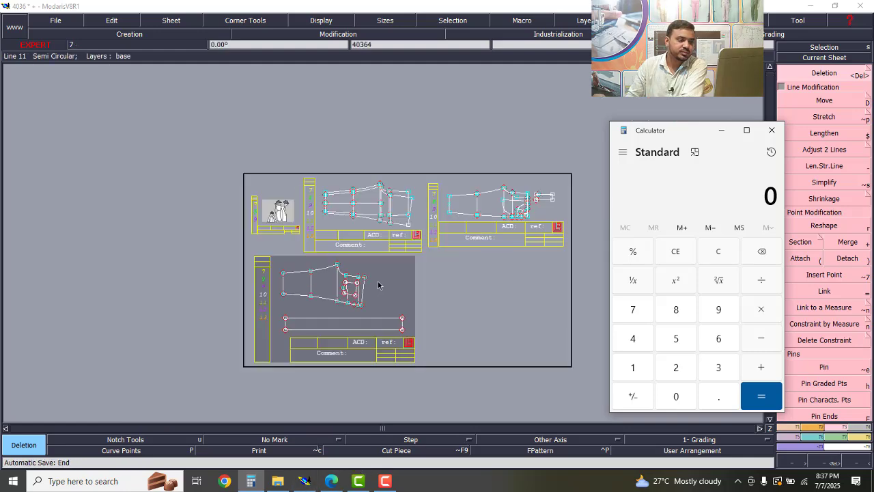
{"action": "scroll", "coordinate": [369, 323], "scroll_direction": "up", "scroll_amount": 3}
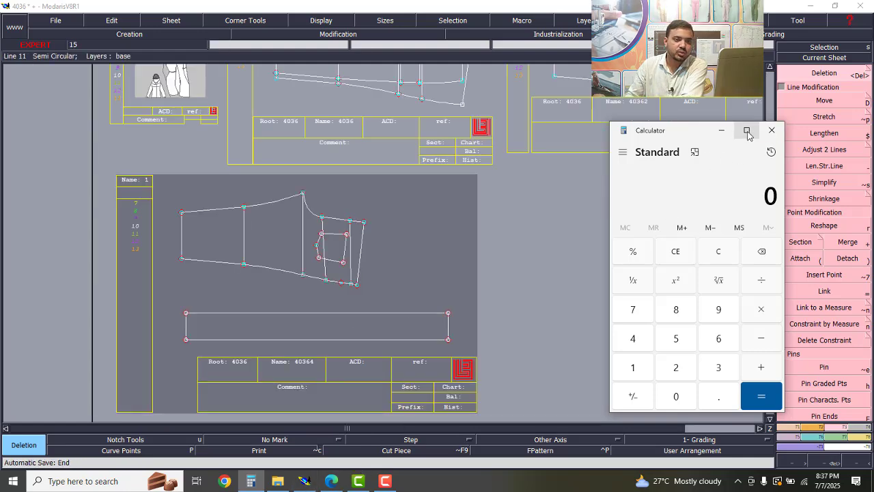
{"action": "left_click", "coordinate": [721, 130]}
{"action": "left_click", "coordinate": [817, 429]}
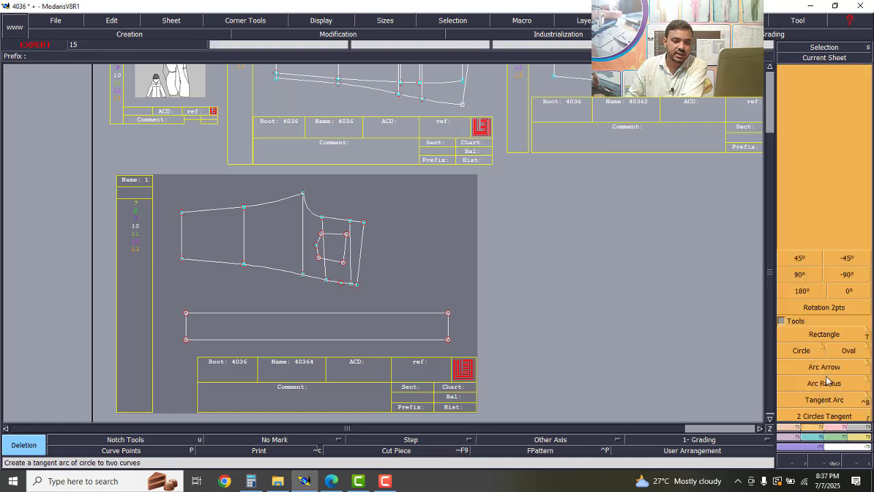
{"action": "left_click", "coordinate": [833, 334]}
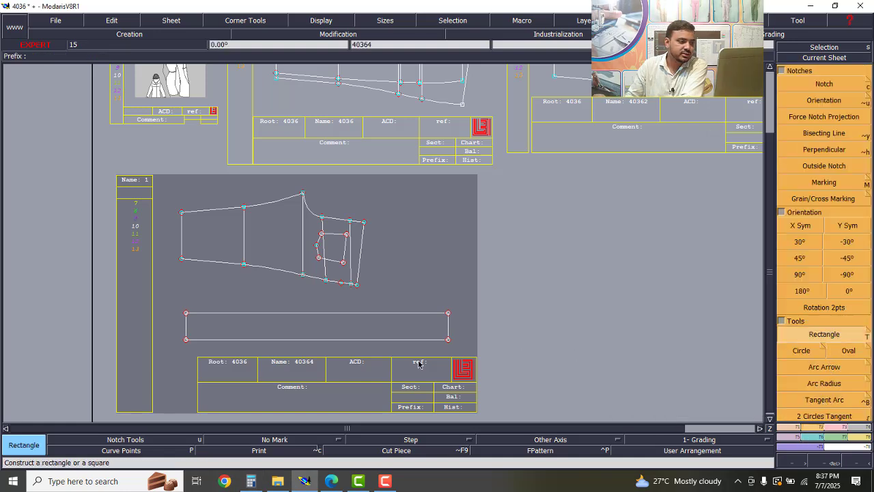
{"action": "left_click", "coordinate": [189, 361]}
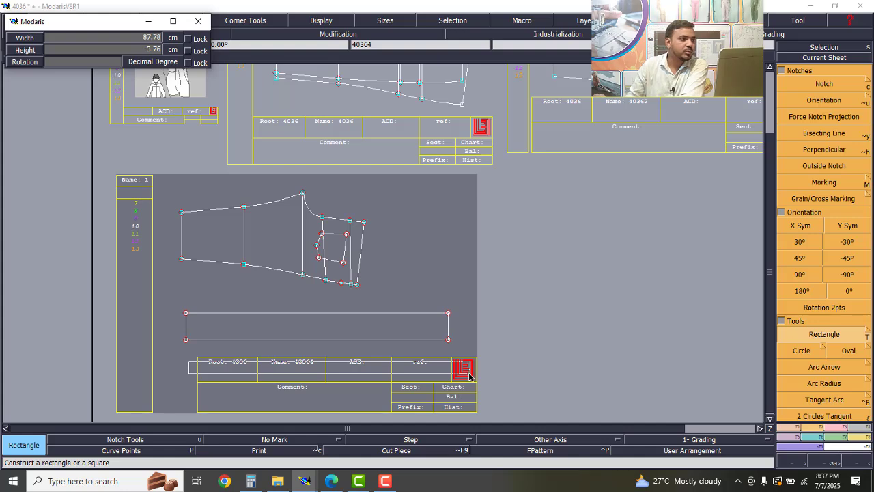
{"action": "key", "text": "Down"}
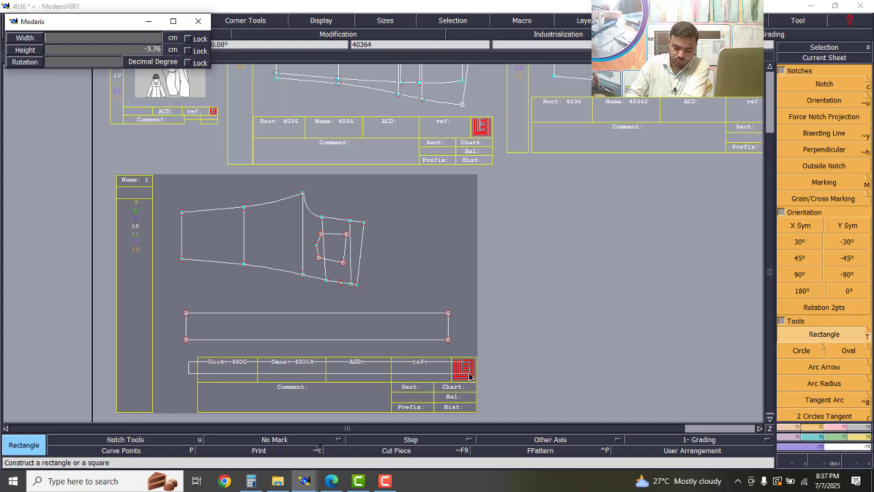
{"action": "key", "text": "Tab"}
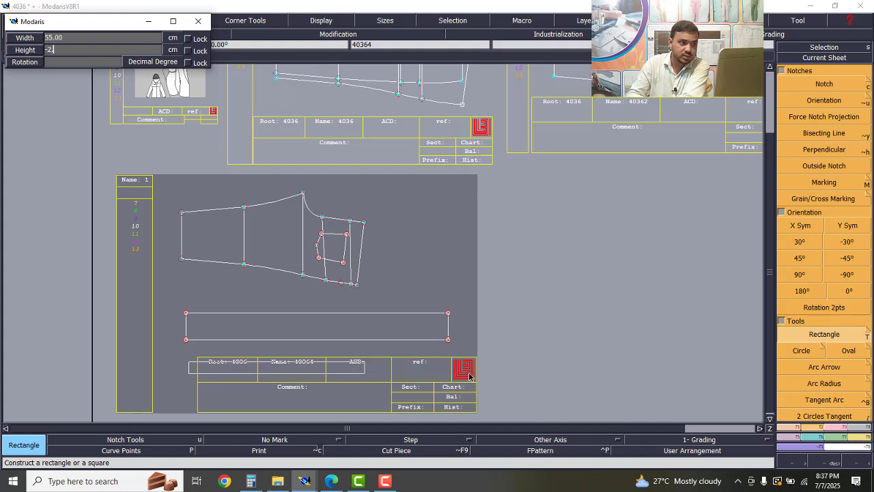
{"action": "key", "text": "Tab"}
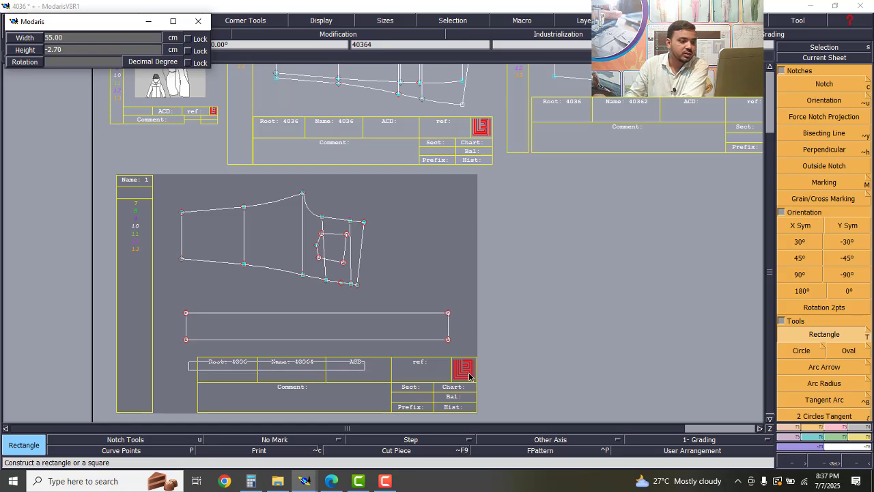
{"action": "left_click", "coordinate": [378, 367]}
{"action": "key", "text": "8"}
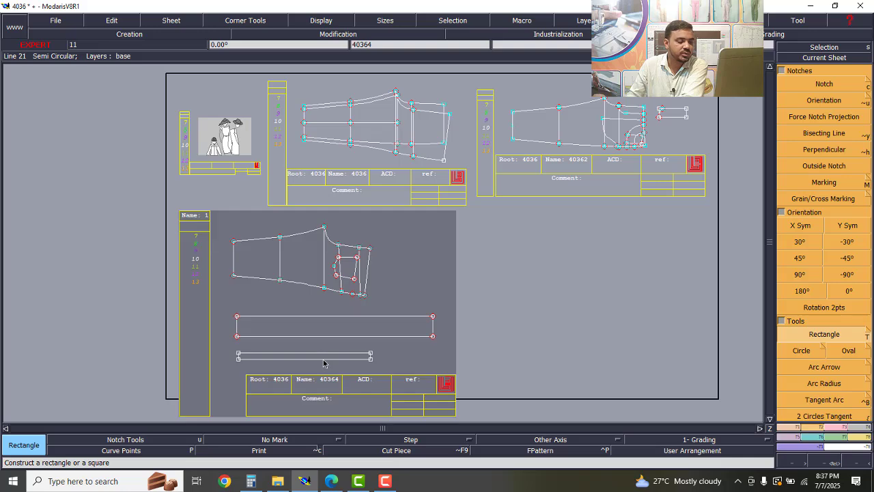
{"action": "scroll", "coordinate": [324, 362], "scroll_direction": "up", "scroll_amount": 2}
{"action": "scroll", "coordinate": [324, 362], "scroll_direction": "down", "scroll_amount": 3}
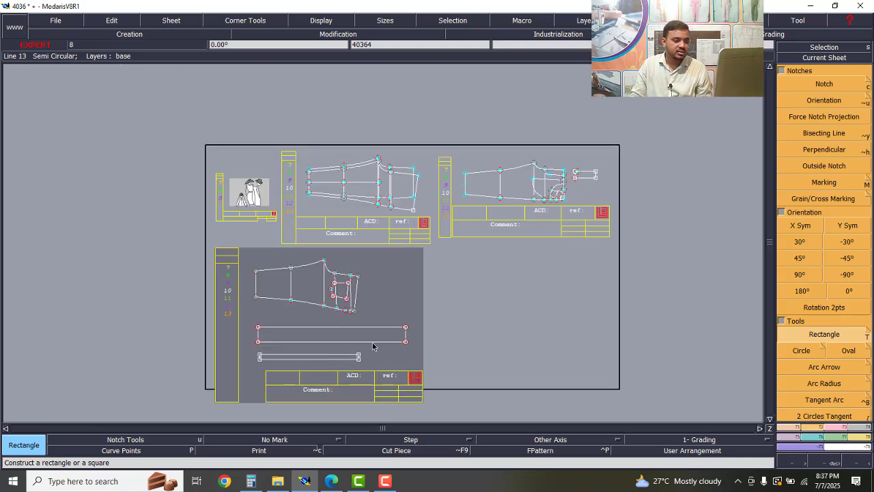
Switch to Edge and review the annotated front and back sketch of the mum jean.
{"action": "left_click", "coordinate": [331, 482]}
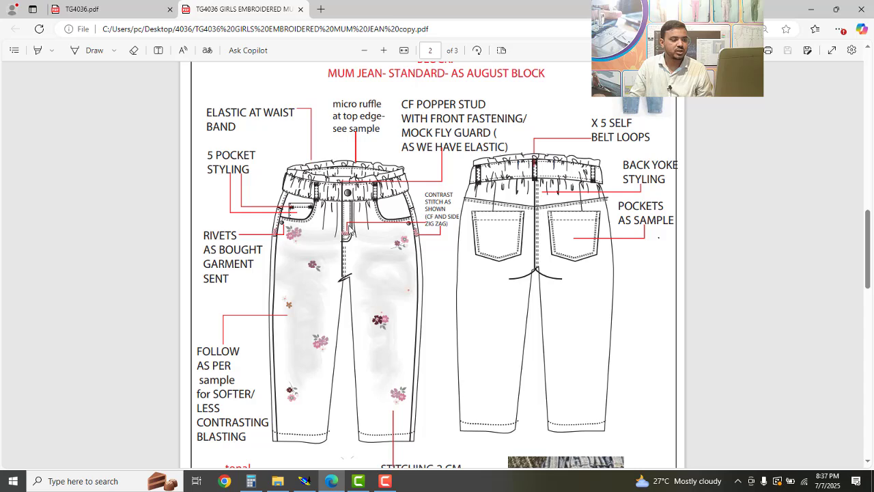
{"action": "left_click", "coordinate": [307, 482]}
{"action": "scroll", "coordinate": [445, 293], "scroll_direction": "up", "scroll_amount": 5}
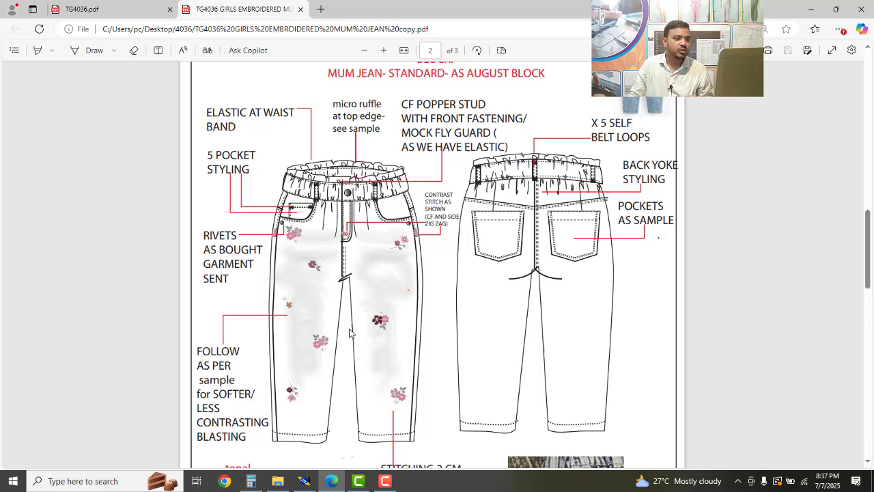
Compare the annotated jean sketch in Edge with the drafted front, back, waistband and belt loop pieces in Modaris.
{"action": "left_click", "coordinate": [331, 481]}
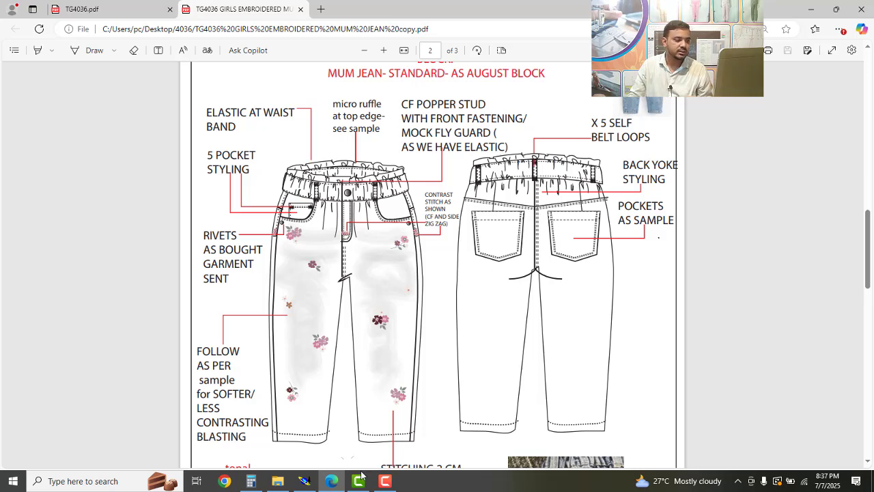
{"action": "left_click", "coordinate": [304, 480]}
{"action": "scroll", "coordinate": [521, 166], "scroll_direction": "down", "scroll_amount": 2}
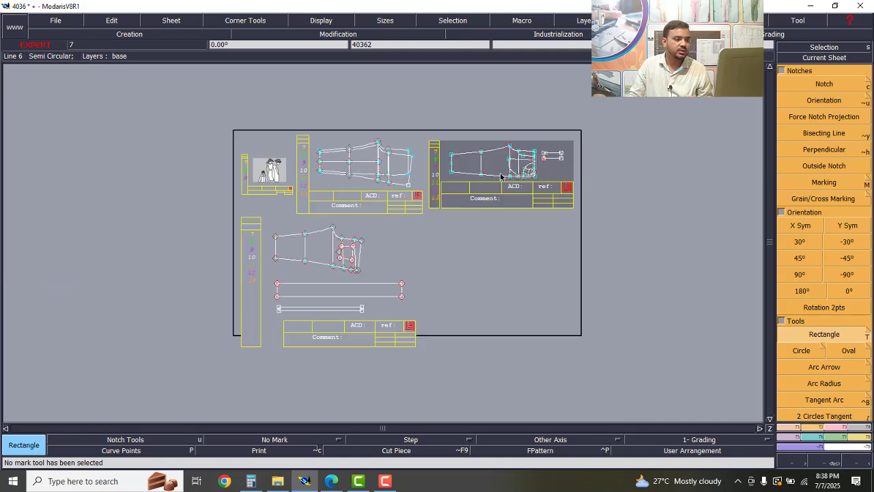
{"action": "scroll", "coordinate": [321, 262], "scroll_direction": "up", "scroll_amount": 2}
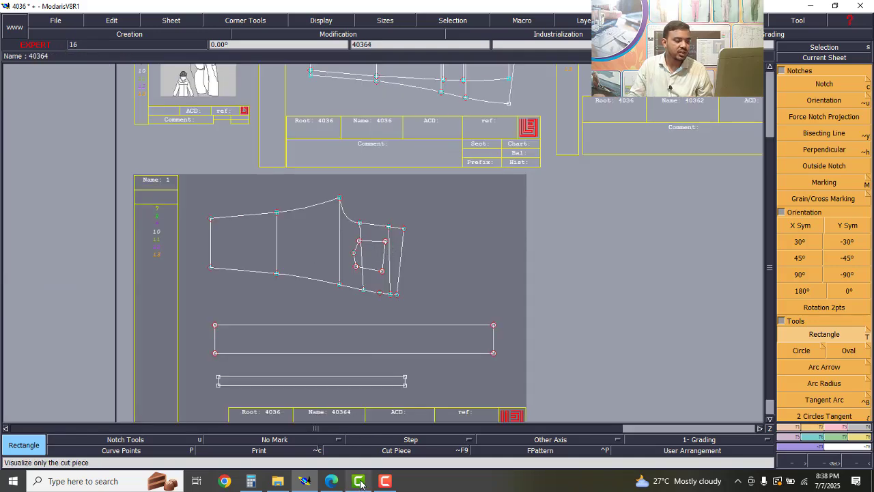
{"action": "left_click", "coordinate": [331, 481]}
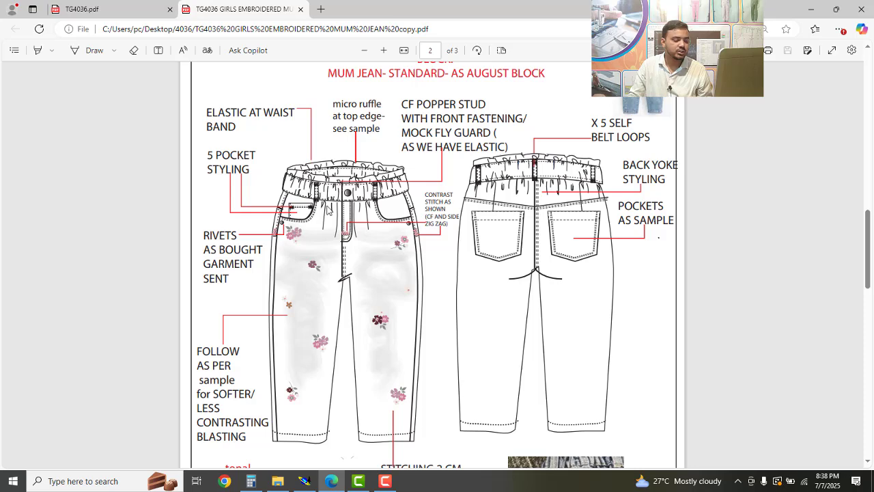
{"action": "left_click", "coordinate": [305, 481]}
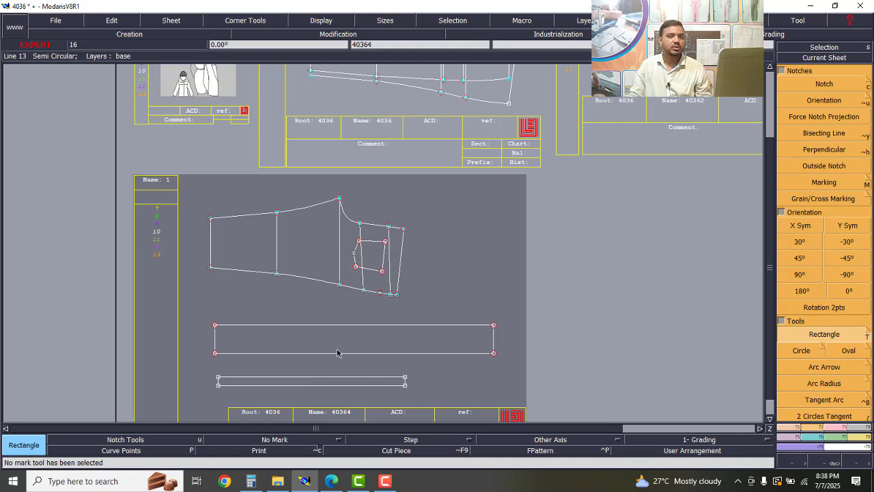
{"action": "scroll", "coordinate": [316, 314], "scroll_direction": "down", "scroll_amount": 3}
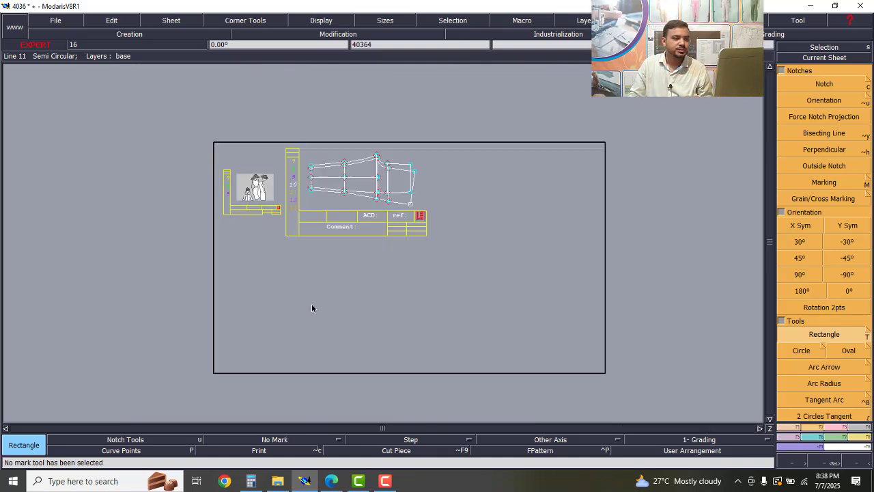
{"action": "scroll", "coordinate": [524, 180], "scroll_direction": "up", "scroll_amount": 2}
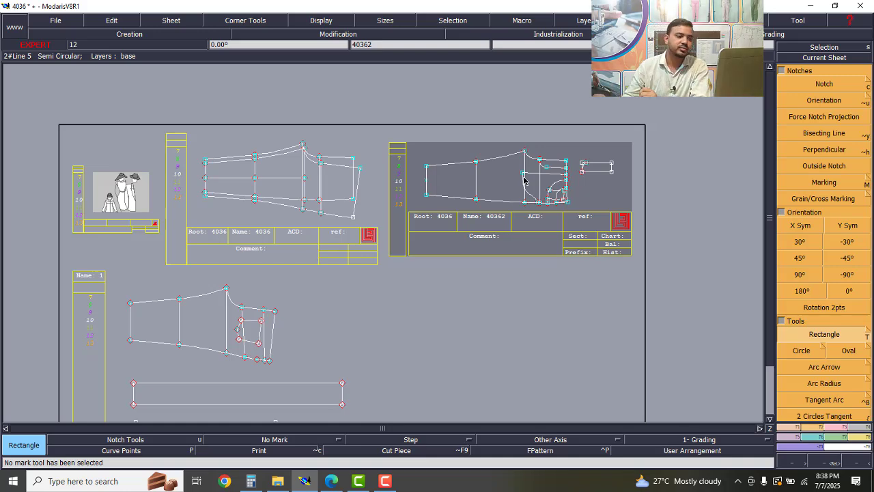
{"action": "scroll", "coordinate": [526, 184], "scroll_direction": "down", "scroll_amount": 1}
{"action": "scroll", "coordinate": [523, 185], "scroll_direction": "up", "scroll_amount": 4}
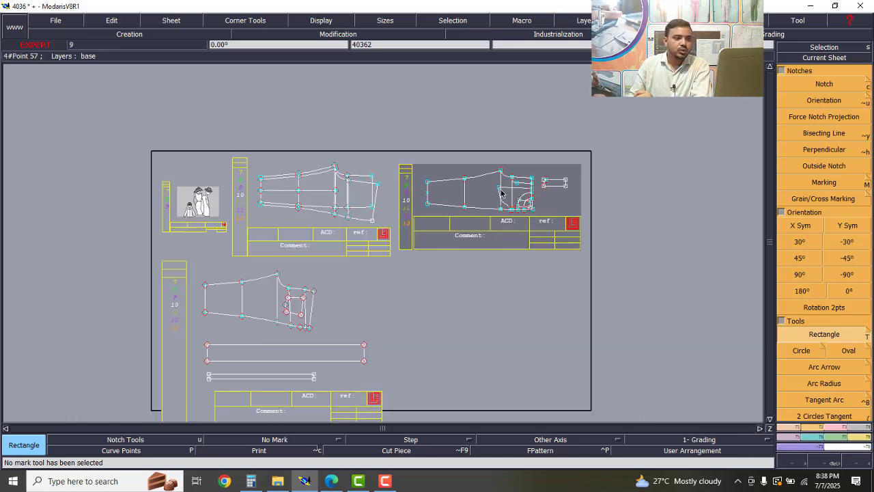
{"action": "scroll", "coordinate": [451, 156], "scroll_direction": "up", "scroll_amount": 1}
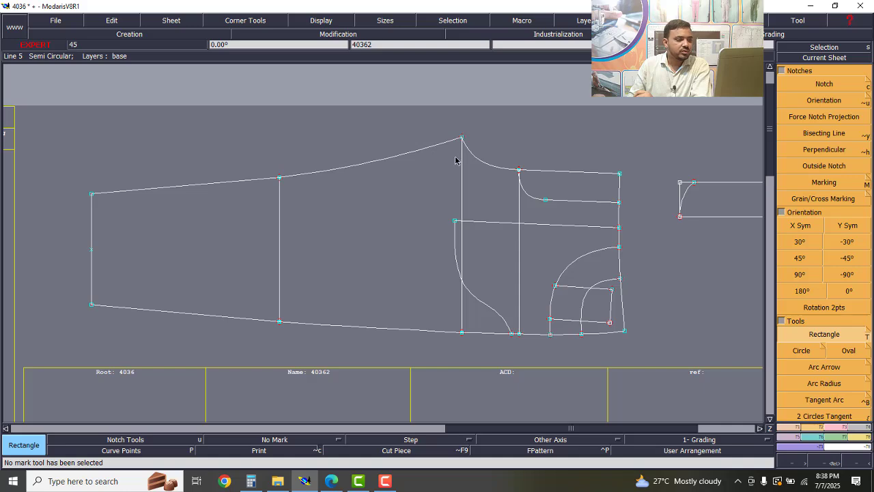
{"action": "scroll", "coordinate": [428, 180], "scroll_direction": "down", "scroll_amount": 4}
{"action": "scroll", "coordinate": [429, 178], "scroll_direction": "down", "scroll_amount": 3}
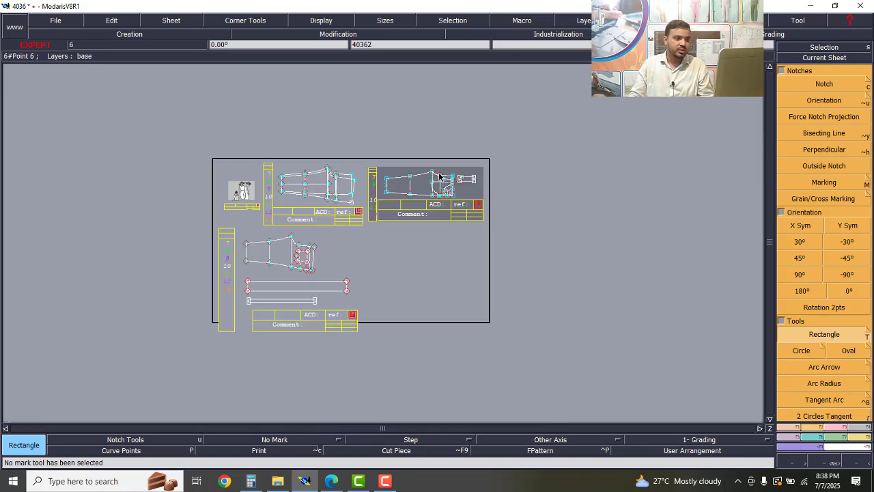
Automatically arrange all the pattern sheets on the desk.
{"action": "key", "text": "j"}
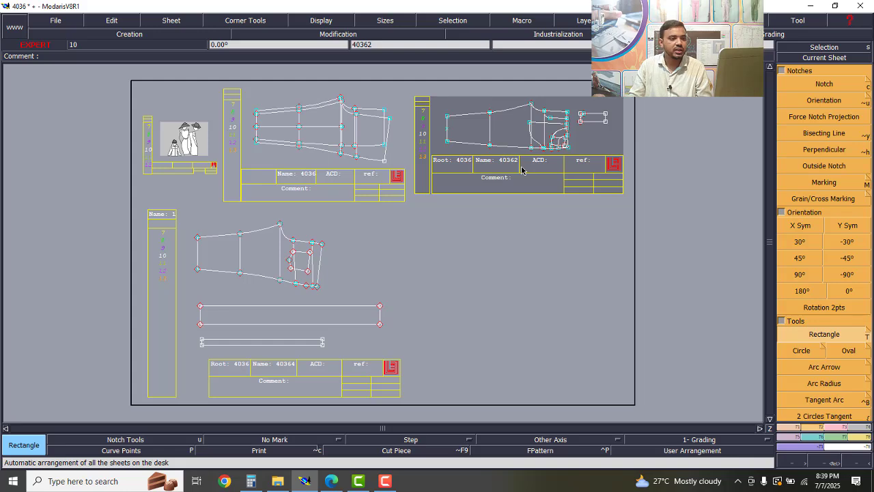
{"action": "scroll", "coordinate": [582, 95], "scroll_direction": "up", "scroll_amount": 2}
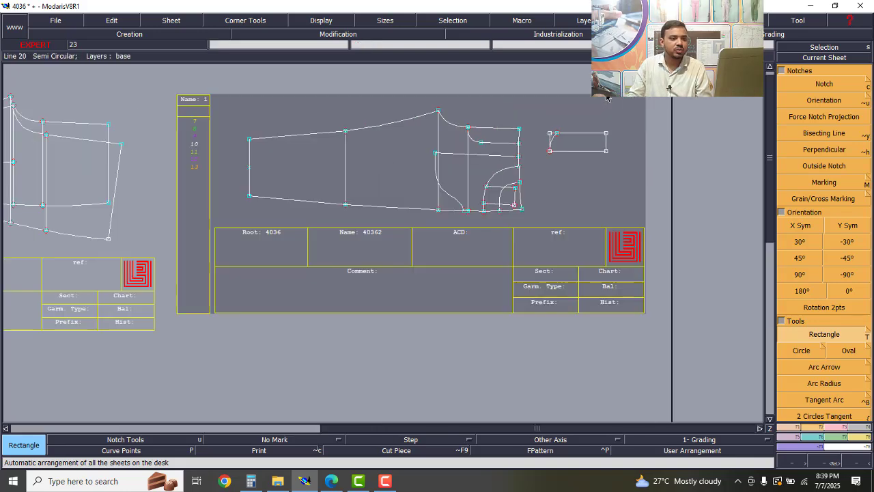
{"action": "scroll", "coordinate": [338, 121], "scroll_direction": "up", "scroll_amount": 1}
{"action": "scroll", "coordinate": [332, 121], "scroll_direction": "down", "scroll_amount": 2}
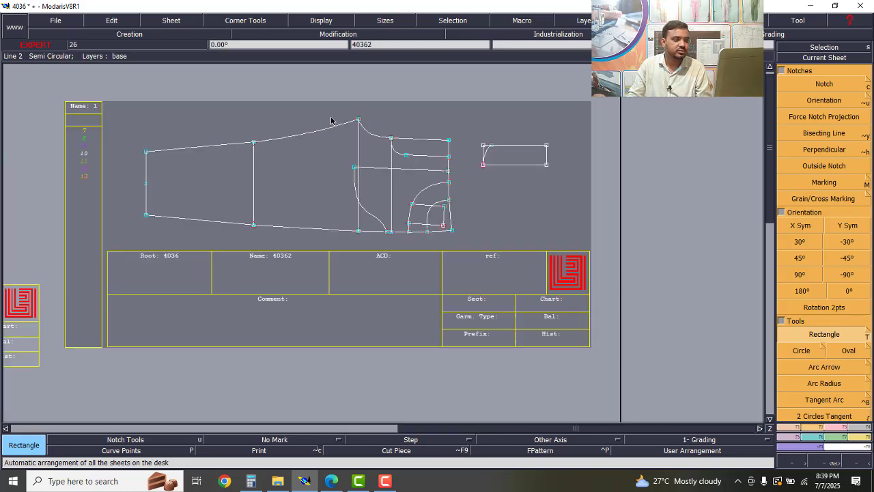
{"action": "scroll", "coordinate": [275, 127], "scroll_direction": "up", "scroll_amount": 2}
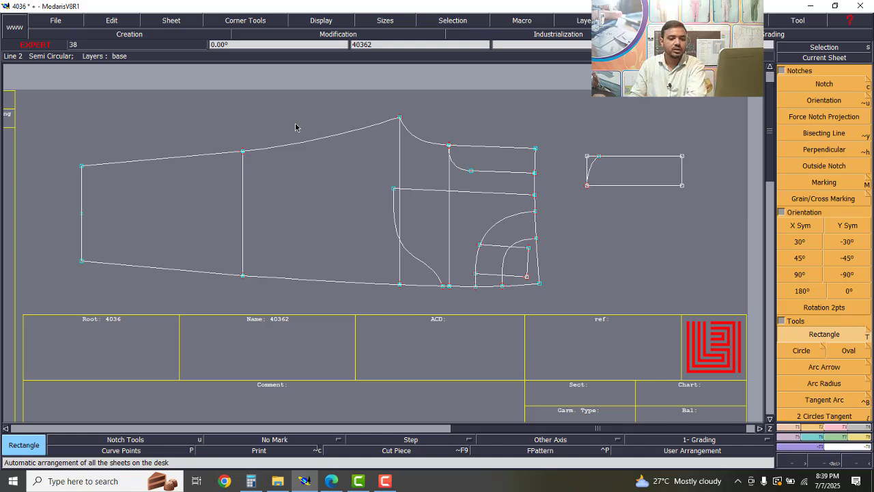
Start a Seam piece extraction on sheet 40362 with the knee, crotch and hip lines chosen as internal lines.
{"action": "left_click", "coordinate": [851, 425]}
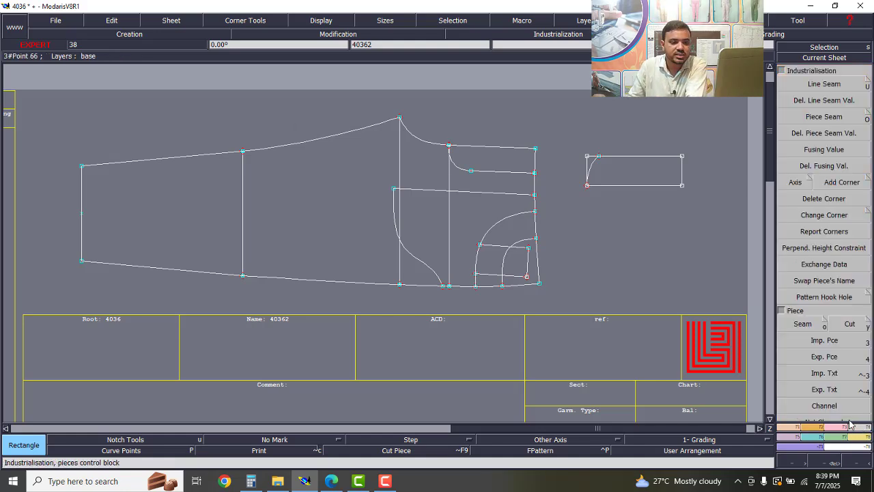
{"action": "left_click", "coordinate": [802, 324]}
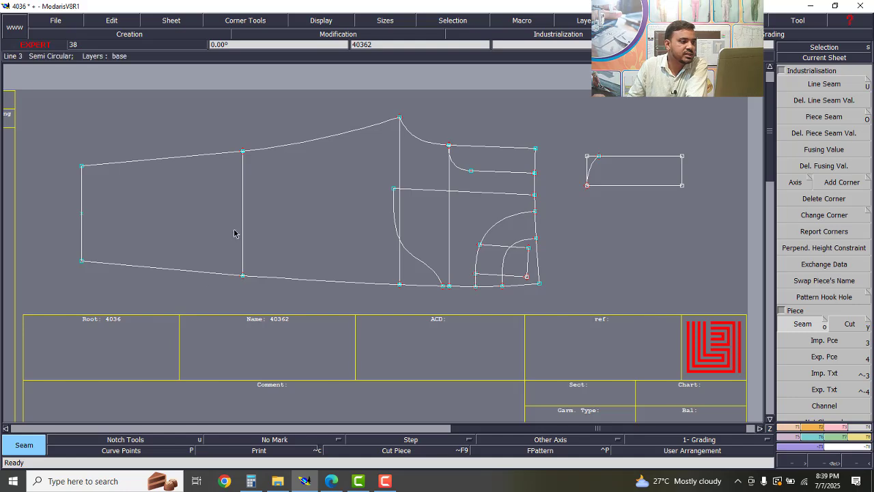
{"action": "left_click", "coordinate": [243, 202]}
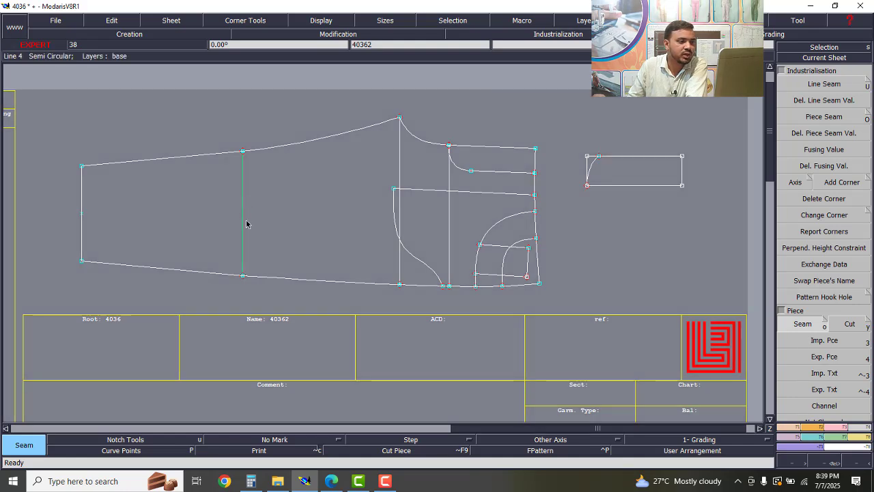
{"action": "left_click", "coordinate": [400, 168]}
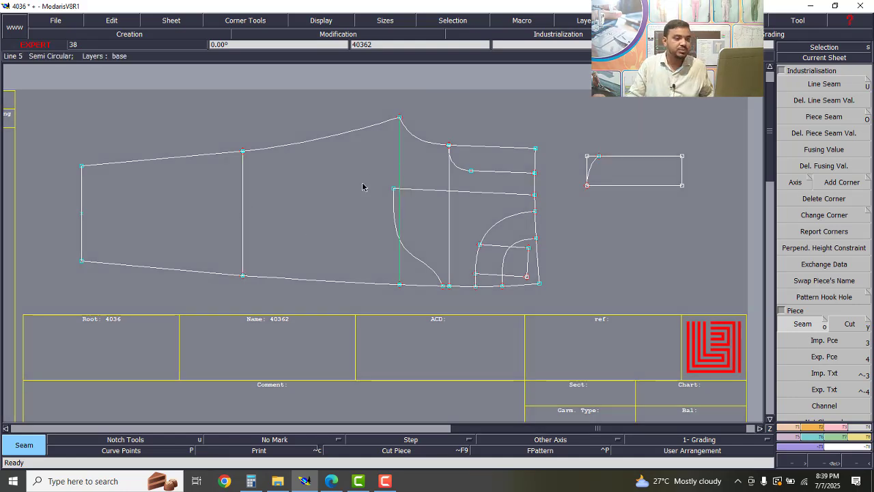
{"action": "left_click", "coordinate": [243, 214]}
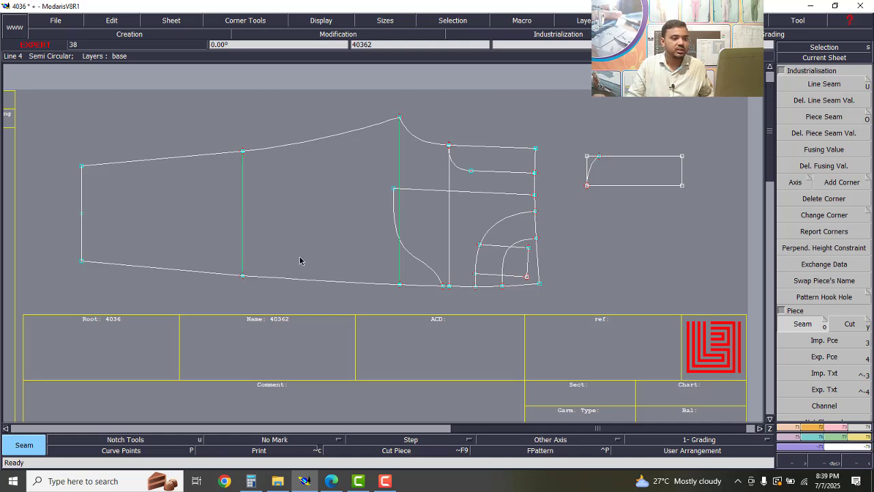
{"action": "left_click", "coordinate": [450, 192]}
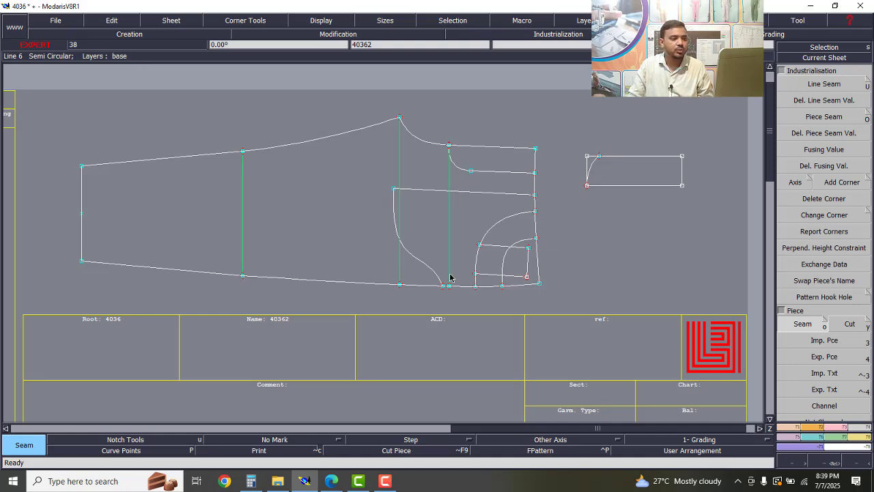
Select every area of the front leg up to the inner pocket-opening curve and extract it as the front seam piece.
{"action": "left_click", "coordinate": [141, 232]}
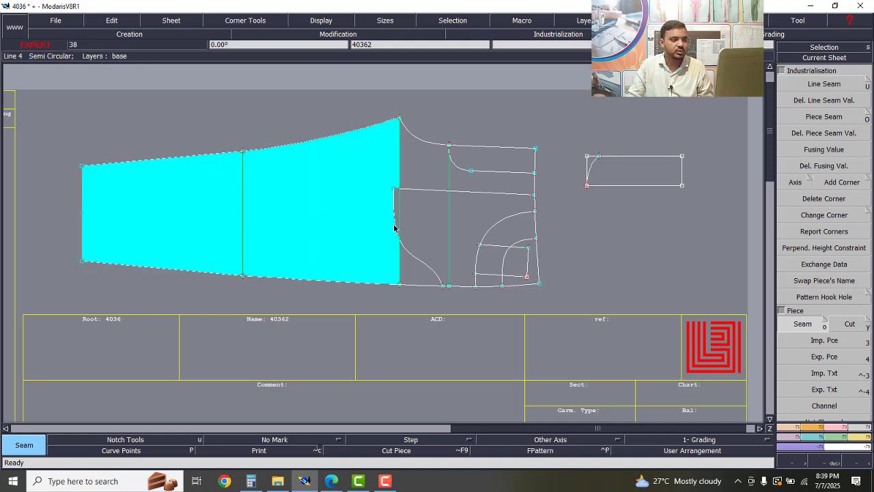
{"action": "left_click", "coordinate": [412, 162]}
{"action": "left_click", "coordinate": [469, 159]}
{"action": "left_click", "coordinate": [468, 227]}
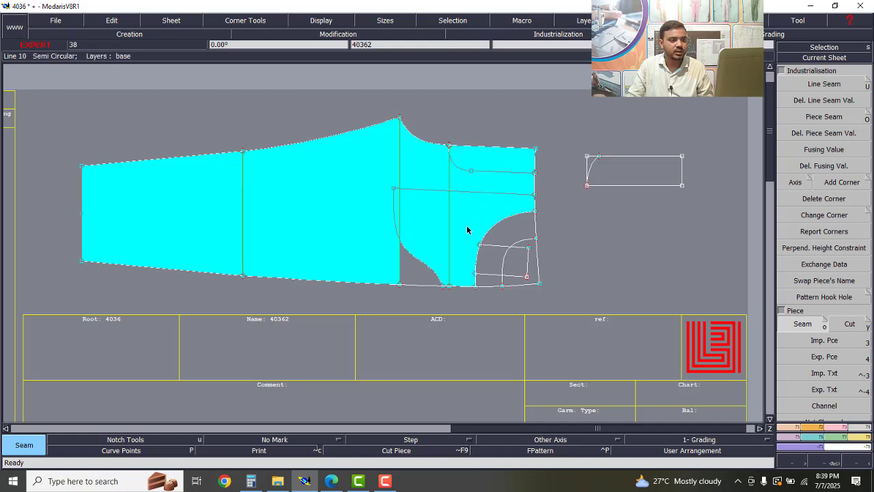
{"action": "left_click", "coordinate": [502, 236]}
{"action": "left_click", "coordinate": [489, 261]}
{"action": "left_click", "coordinate": [488, 282]}
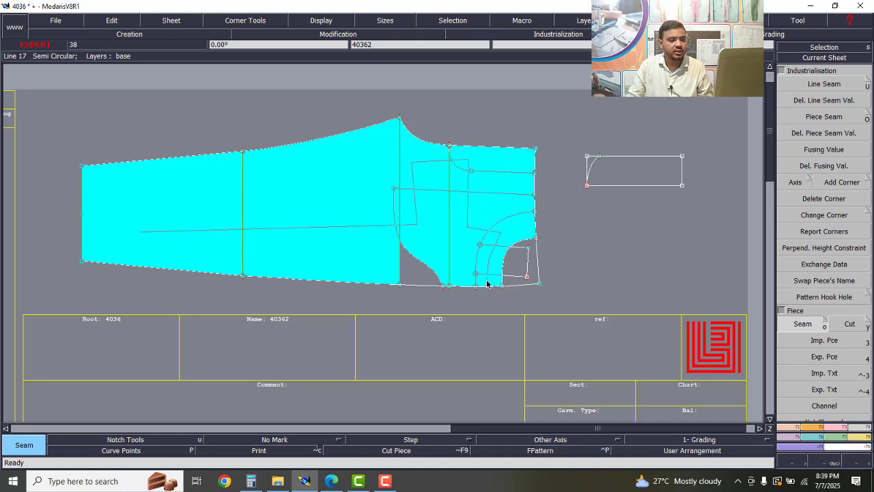
{"action": "left_click", "coordinate": [423, 278]}
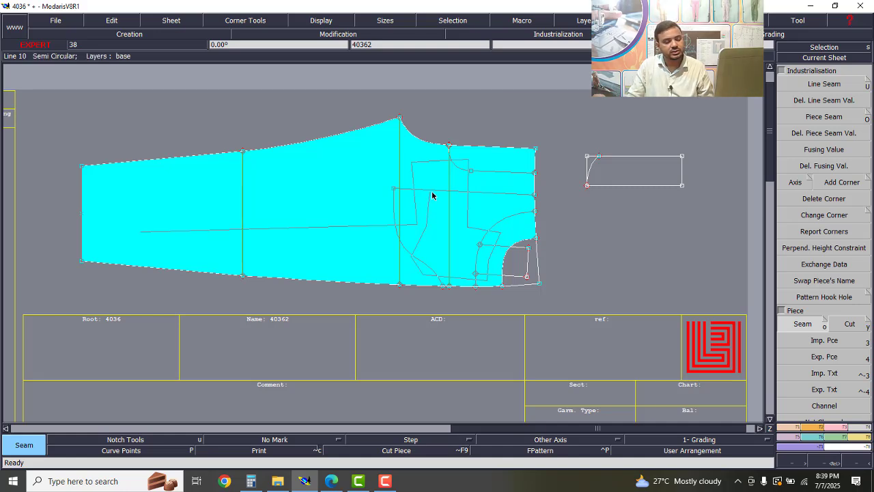
{"action": "right_click", "coordinate": [432, 195]}
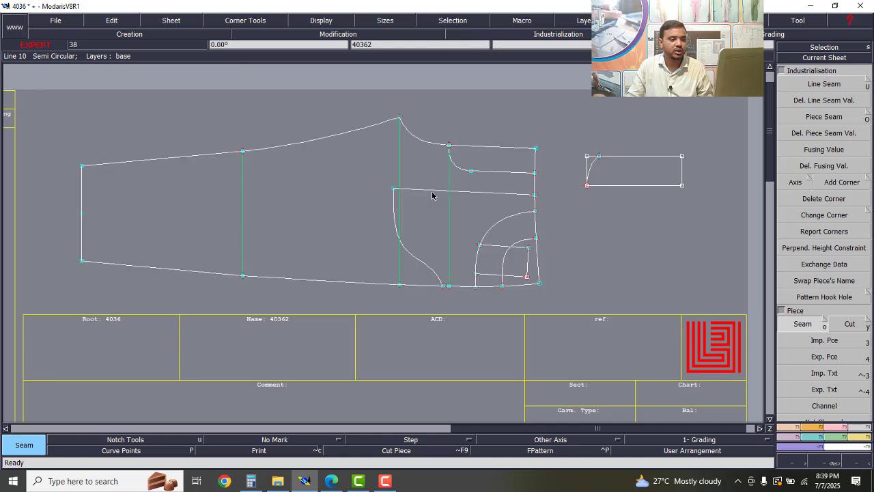
Extract the small coin pocket rectangle near the front waist corner as its own seam piece.
{"action": "scroll", "coordinate": [505, 275], "scroll_direction": "up", "scroll_amount": 2}
{"action": "left_click", "coordinate": [521, 267]}
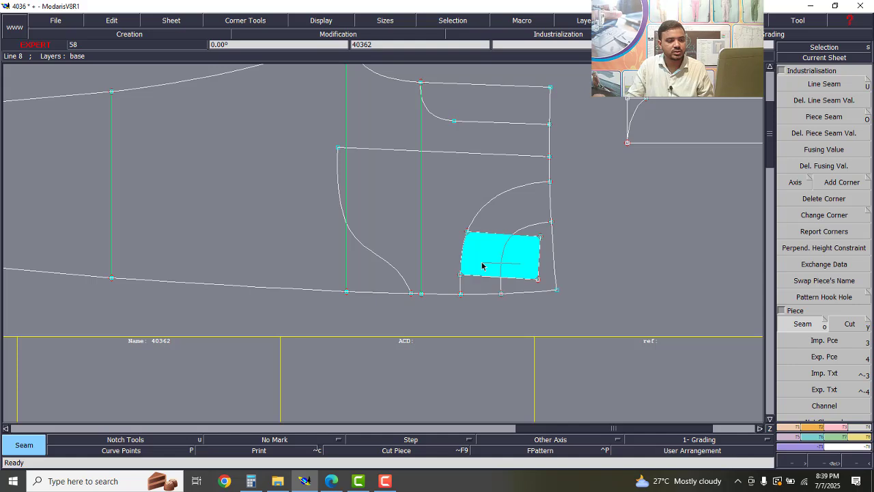
{"action": "right_click", "coordinate": [482, 266]}
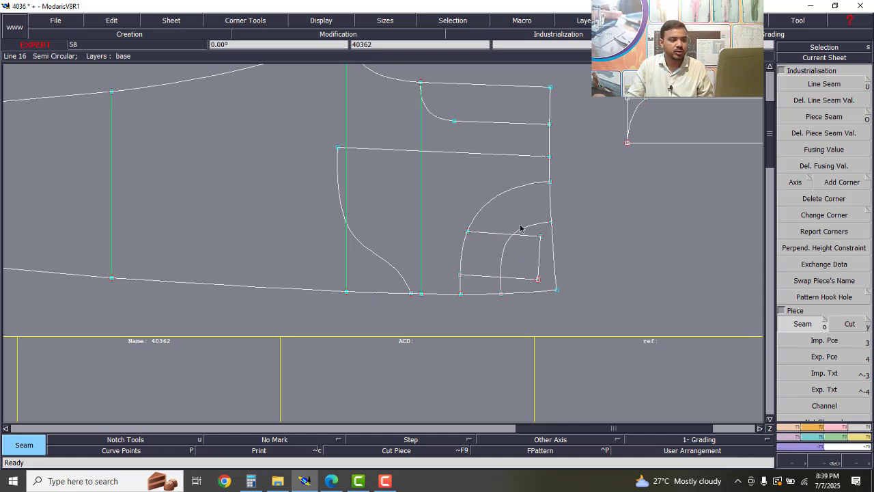
Extract the pocket facing between the outer curve and the waist corner as a seam piece, keeping the pocket-opening curve as an internal line.
{"action": "left_click", "coordinate": [528, 271]}
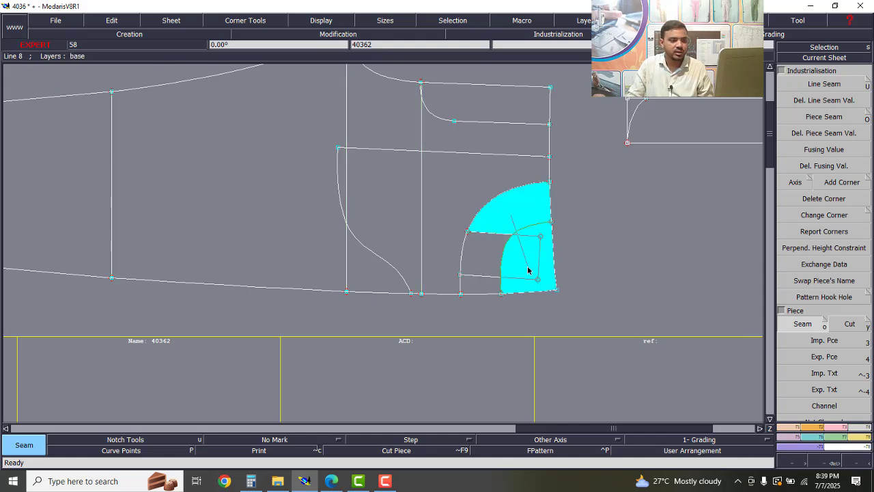
{"action": "left_click", "coordinate": [533, 279]}
{"action": "left_click", "coordinate": [486, 286]}
{"action": "left_click", "coordinate": [484, 262]}
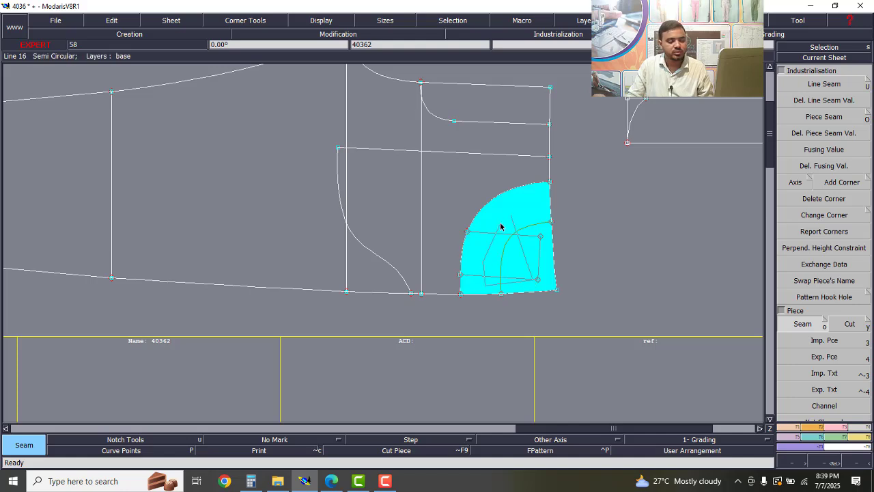
{"action": "right_click", "coordinate": [503, 226]}
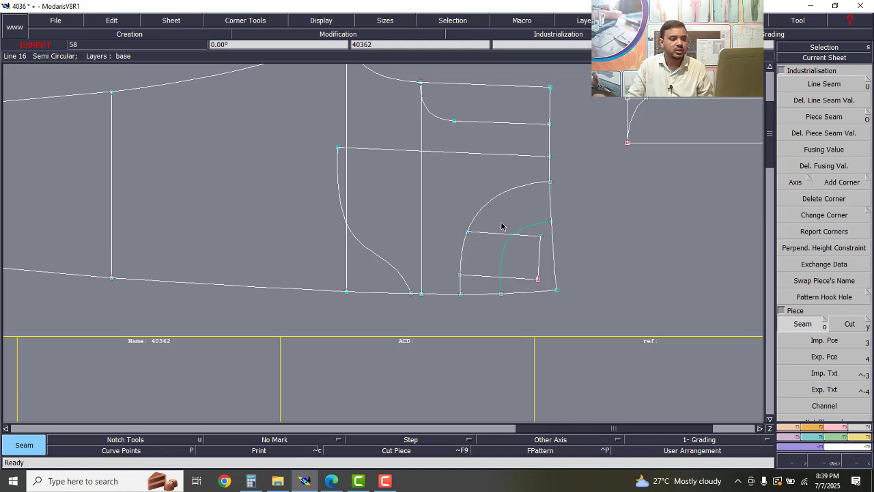
Extract the front pocket bag as a seam piece, bounded by the bag outline and the inner pocket-opening curve.
{"action": "scroll", "coordinate": [507, 228], "scroll_direction": "down", "scroll_amount": 2}
{"action": "scroll", "coordinate": [517, 233], "scroll_direction": "up", "scroll_amount": 1}
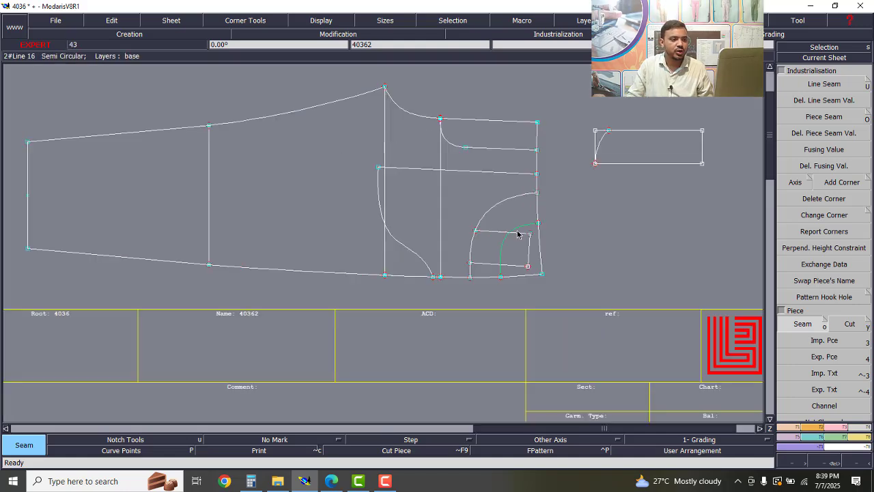
{"action": "left_click", "coordinate": [381, 176]}
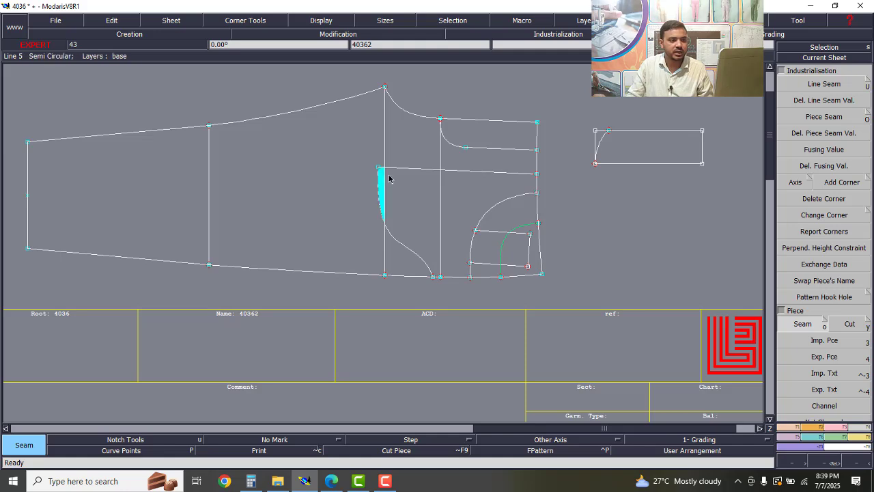
{"action": "left_click", "coordinate": [499, 208]}
{"action": "left_click", "coordinate": [483, 251]}
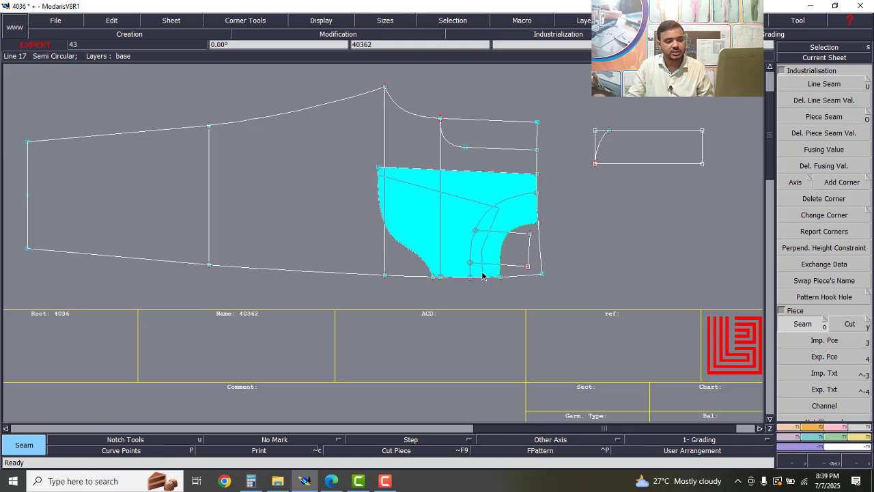
{"action": "left_click", "coordinate": [483, 276]}
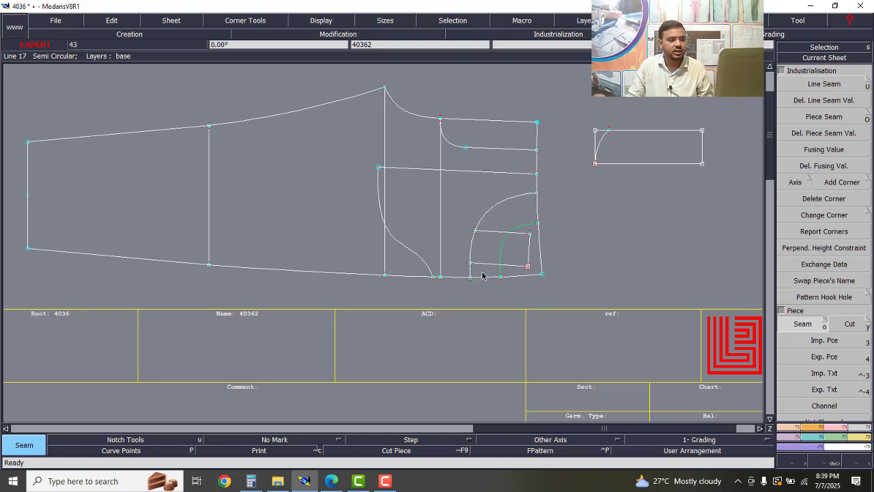
Extract the full pocket bag out to the waist corner as a seam piece, keeping the inner pocket-opening curve as an internal line.
{"action": "left_click", "coordinate": [380, 179]}
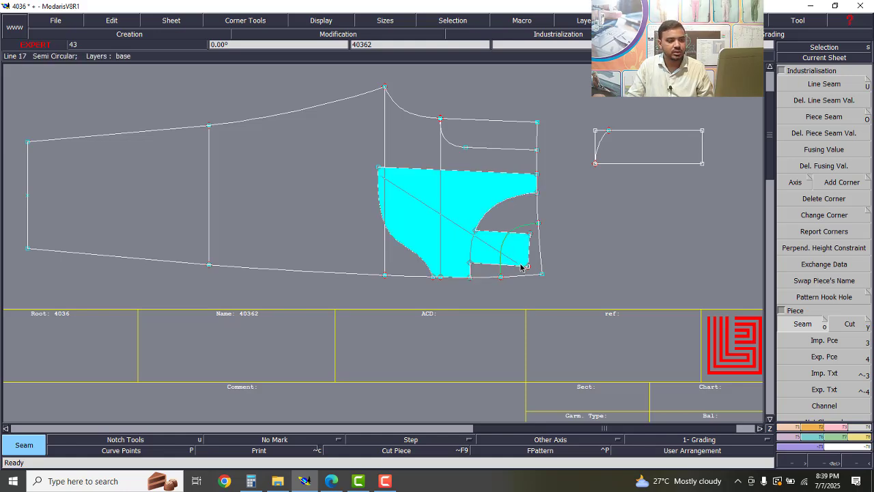
{"action": "right_click", "coordinate": [483, 272]}
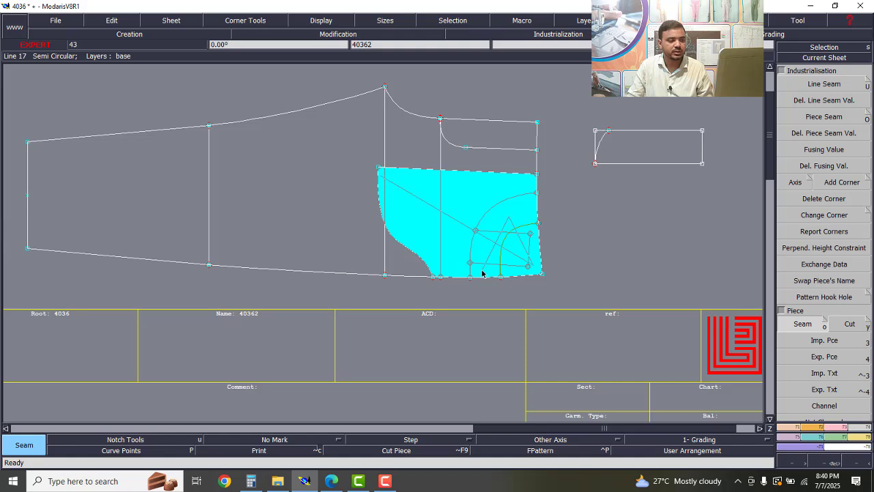
{"action": "right_click", "coordinate": [482, 274]}
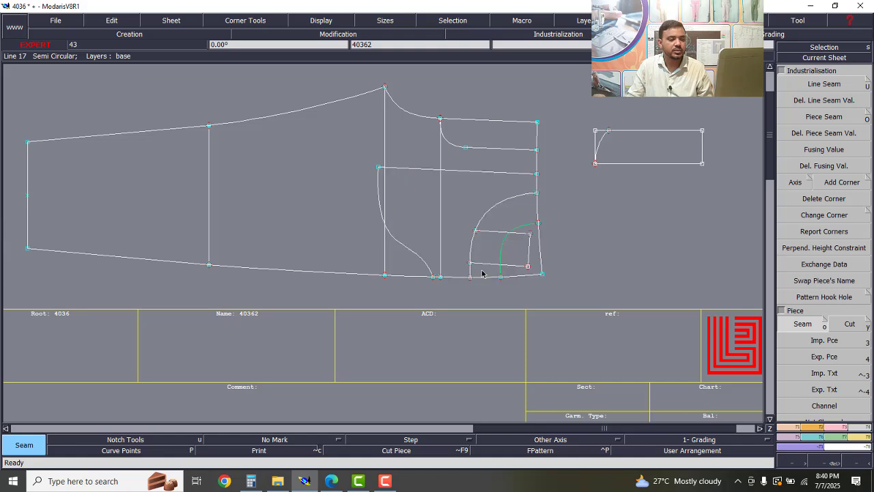
{"action": "left_click", "coordinate": [495, 136]}
{"action": "right_click", "coordinate": [495, 136]}
Try to mirror the separate small rectangle and its curved end about a symmetry axis along its upper edge.
{"action": "scroll", "coordinate": [357, 188], "scroll_direction": "down", "scroll_amount": 2}
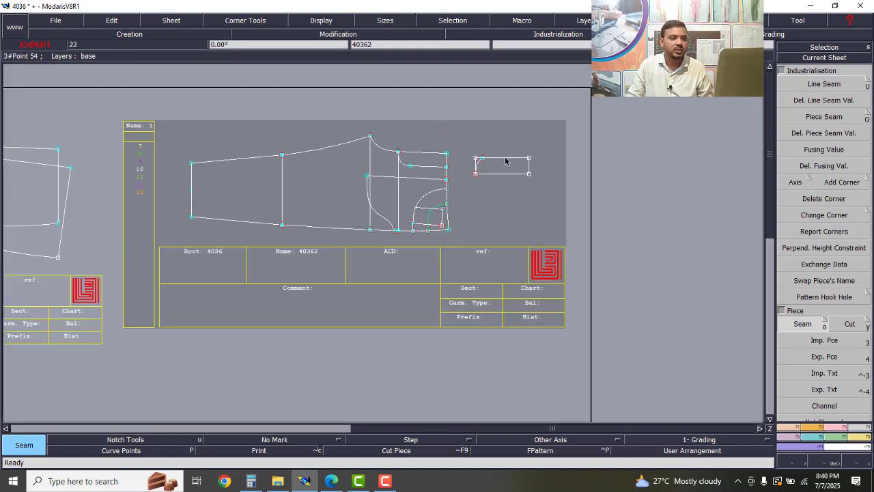
{"action": "scroll", "coordinate": [508, 160], "scroll_direction": "up", "scroll_amount": 4}
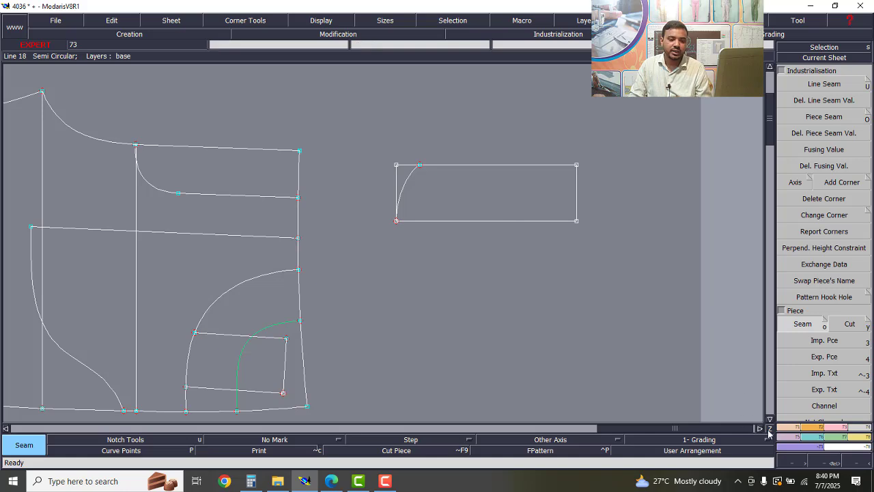
{"action": "left_click", "coordinate": [798, 428]}
{"action": "left_click", "coordinate": [838, 357]}
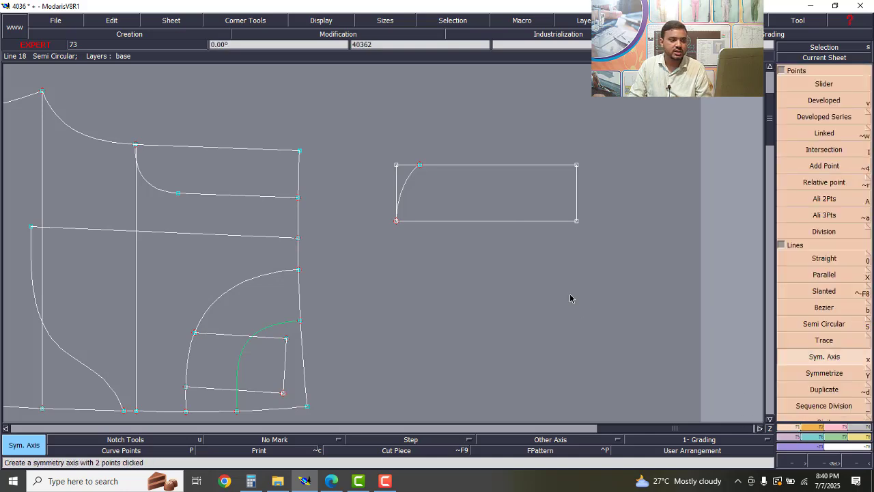
{"action": "left_click", "coordinate": [421, 165]}
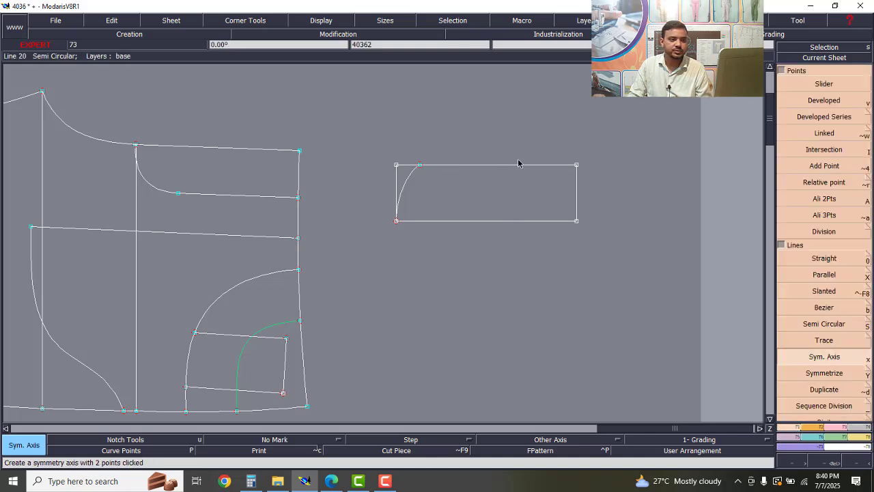
{"action": "left_click", "coordinate": [575, 165]}
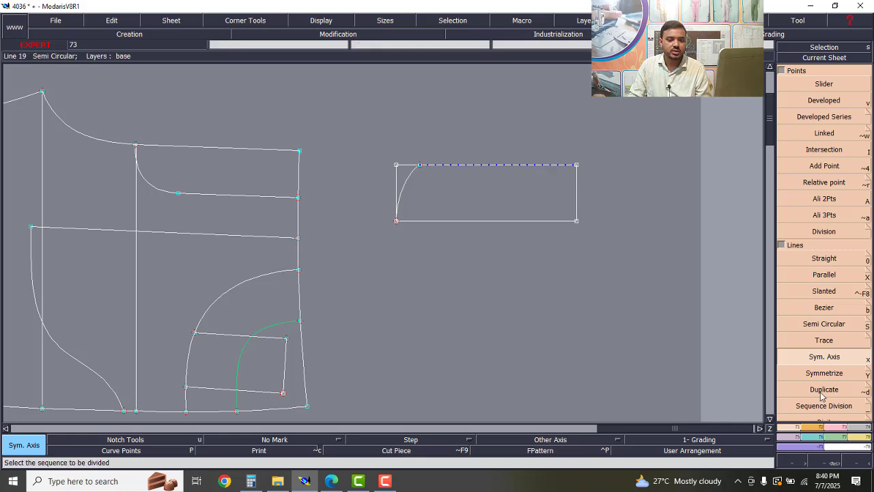
{"action": "key", "text": "shift+y"}
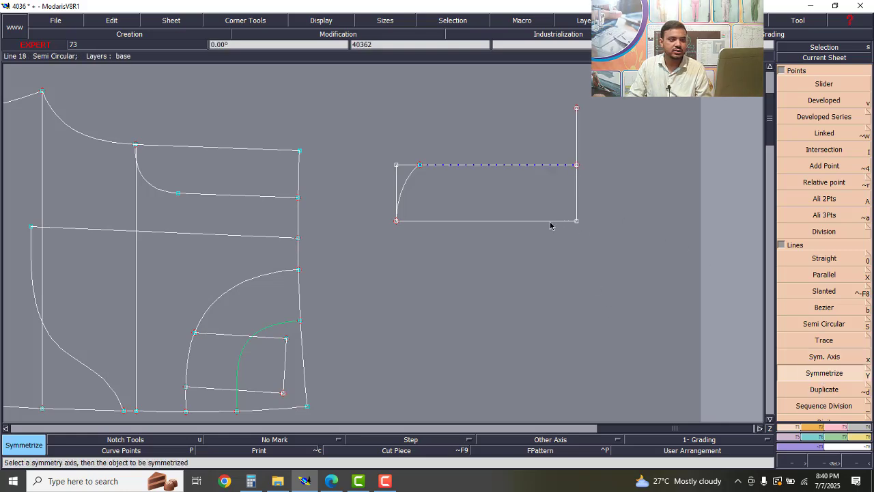
{"action": "left_click", "coordinate": [550, 221]}
{"action": "left_click", "coordinate": [409, 180]}
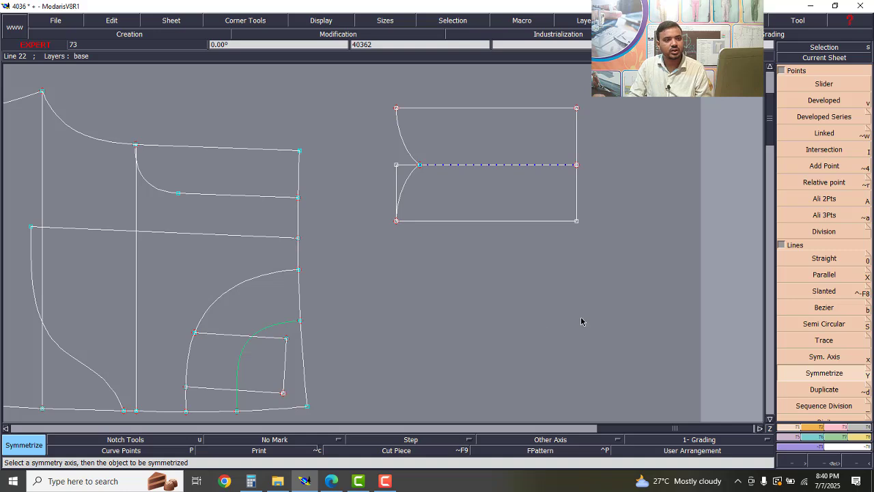
Erase the mirrored shape's leftover short end edge and its middle line.
{"action": "left_click", "coordinate": [584, 25]}
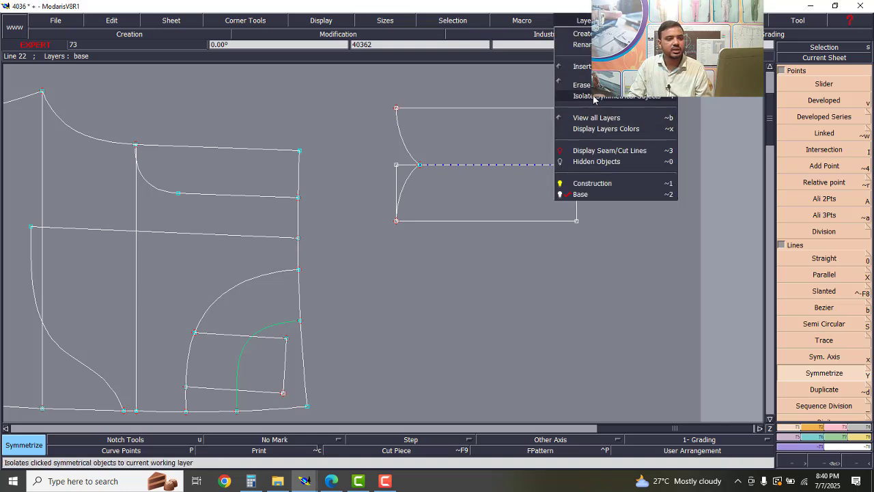
{"action": "left_click", "coordinate": [574, 87]}
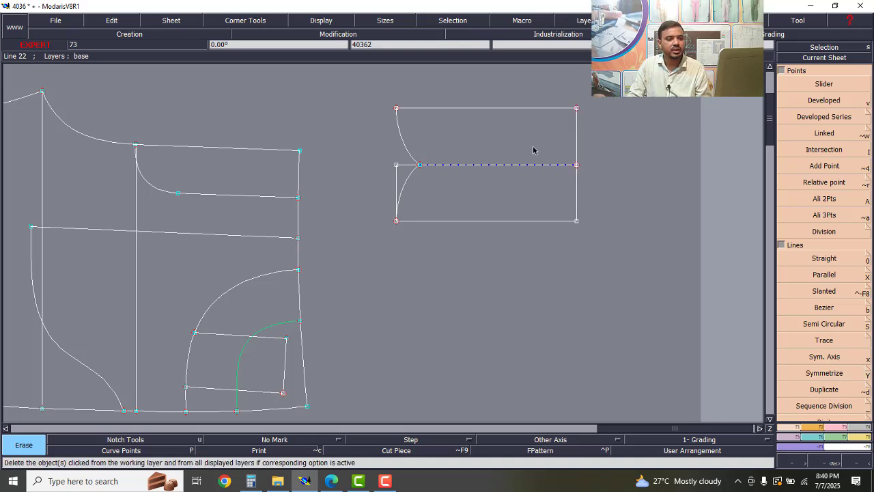
{"action": "left_click", "coordinate": [397, 176]}
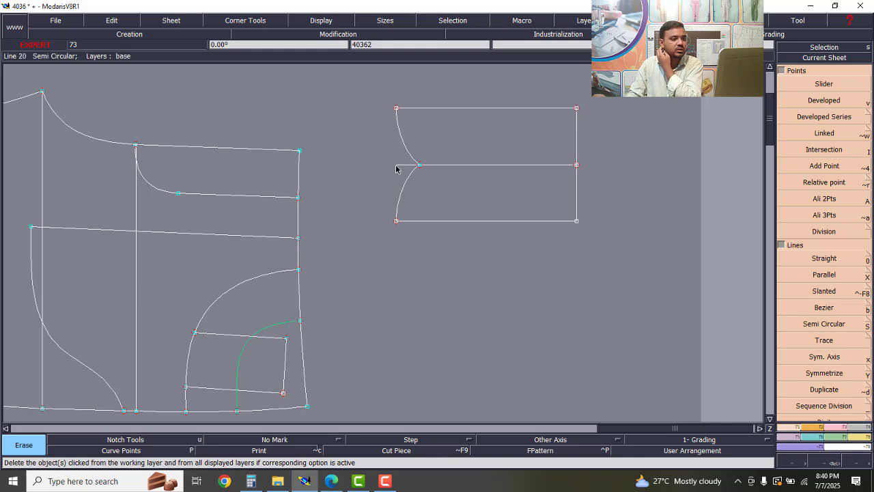
{"action": "left_click", "coordinate": [397, 168]}
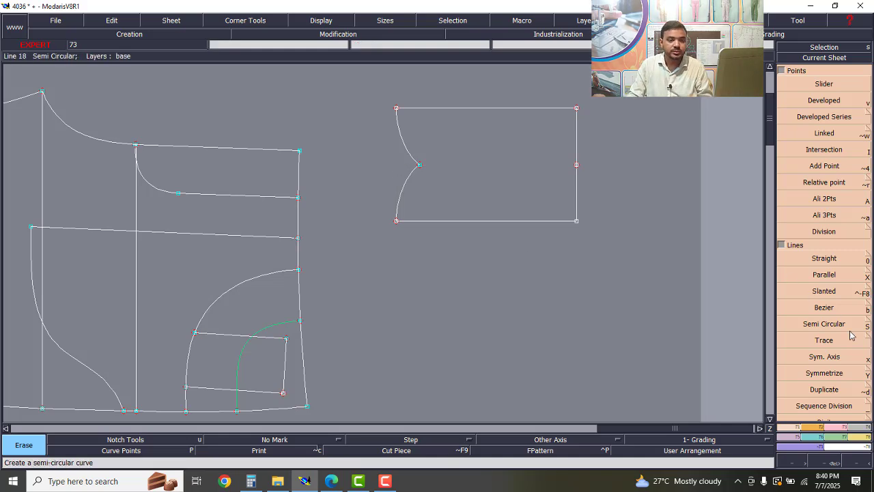
Draw a straight centre line from the meeting point of the two curves to the middle of the opposite end.
{"action": "key", "text": "0"}
{"action": "left_click", "coordinate": [419, 165]}
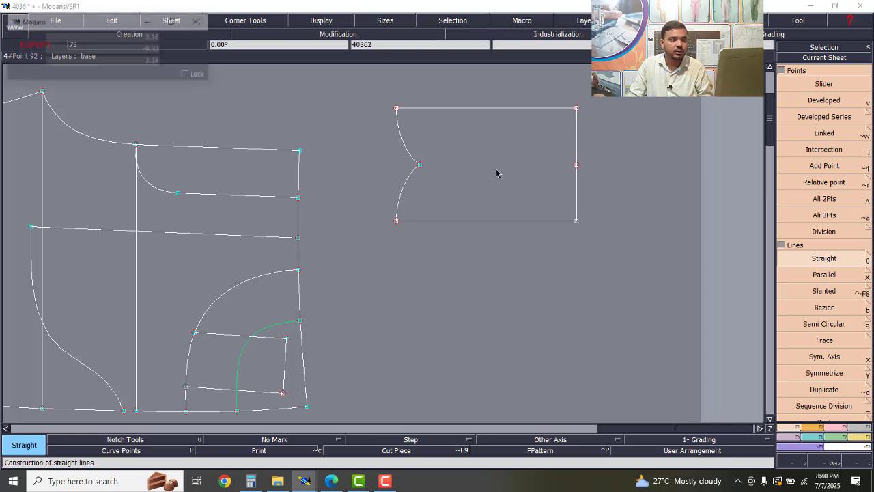
{"action": "left_click", "coordinate": [576, 165]}
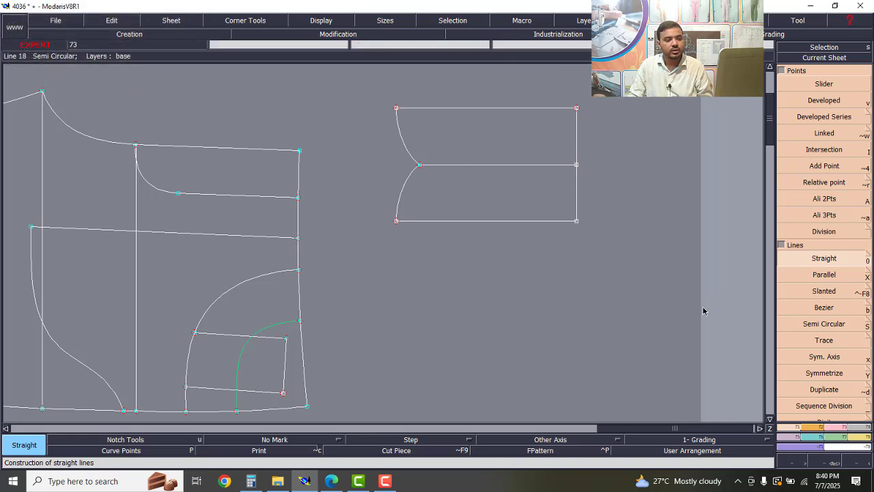
{"action": "scroll", "coordinate": [712, 304], "scroll_direction": "down", "scroll_amount": 3}
{"action": "scroll", "coordinate": [609, 280], "scroll_direction": "up", "scroll_amount": 2}
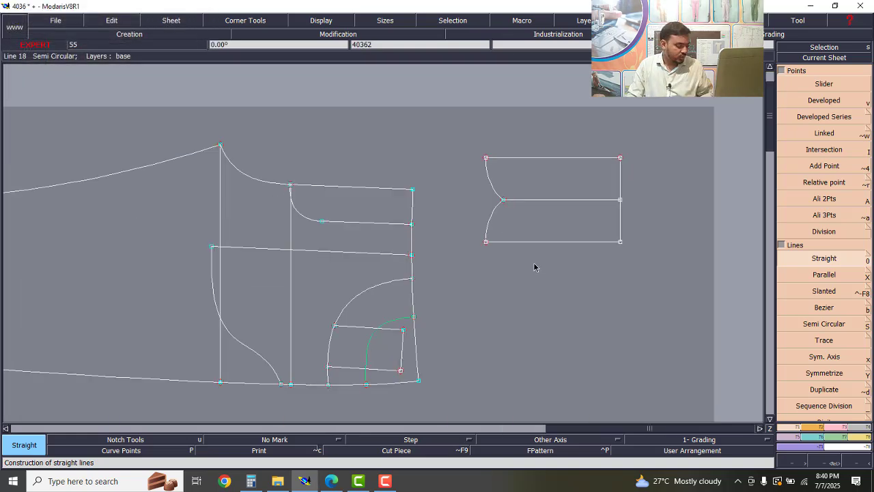
Undo the centre line, the erasures, the mirroring and the symmetry axis on the small rectangle.
{"action": "key", "text": "ctrl+z"}
{"action": "key", "text": "ctrl+z"}
{"action": "key", "text": "ctrl+z"}
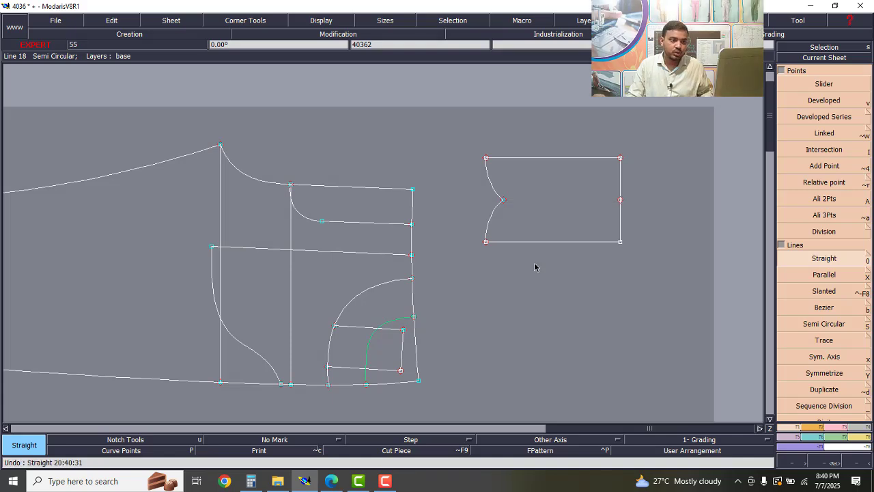
{"action": "key", "text": "ctrl+z"}
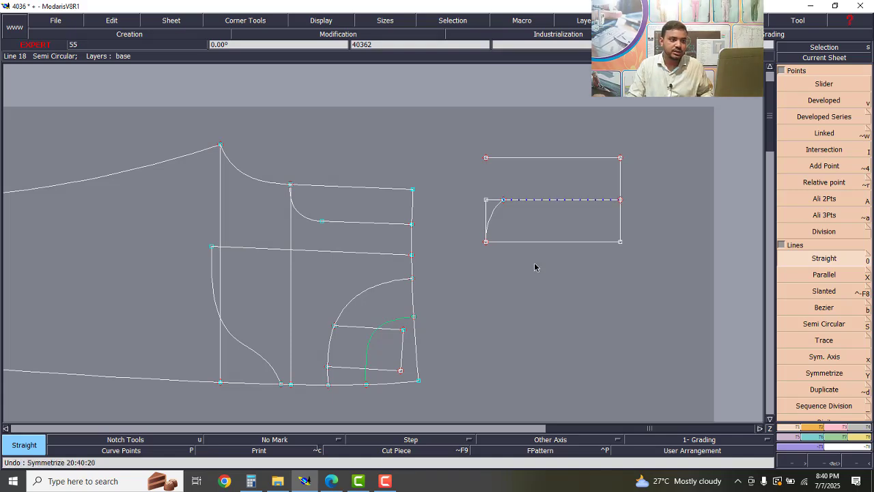
{"action": "key", "text": "ctrl+z"}
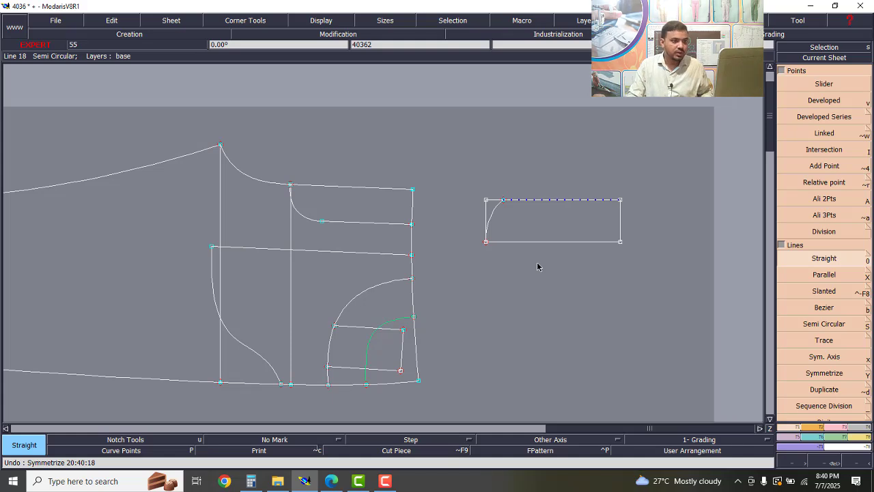
{"action": "key", "text": "ctrl+z"}
{"action": "key", "text": "ctrl+z"}
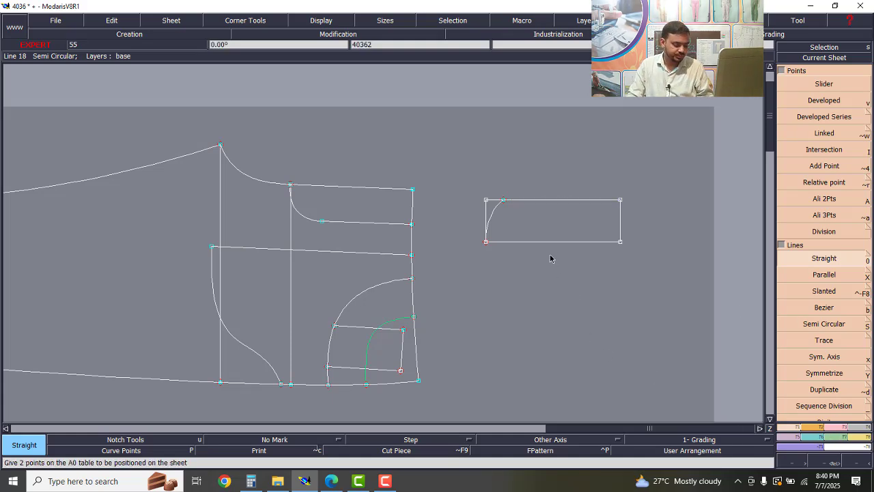
Arrange the sheets and extract the fly area between the front rise edge and the J-shaped curve as a seam piece.
{"action": "key", "text": "j"}
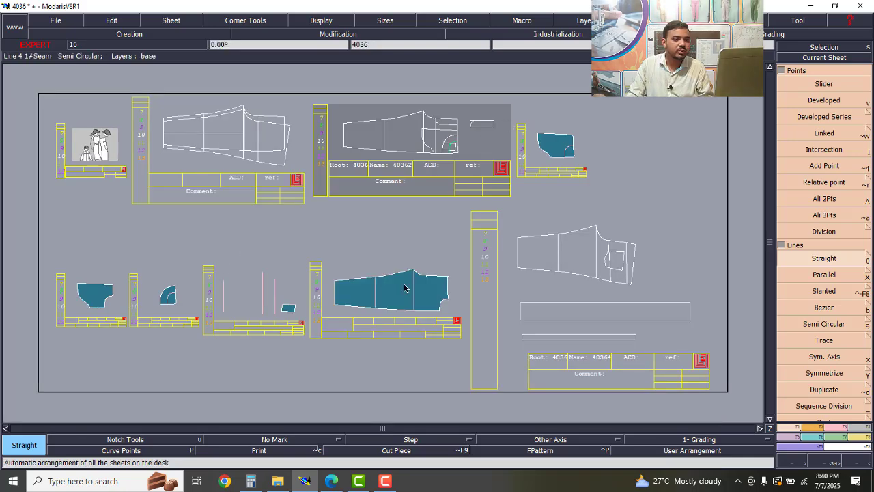
{"action": "scroll", "coordinate": [445, 117], "scroll_direction": "up", "scroll_amount": 6}
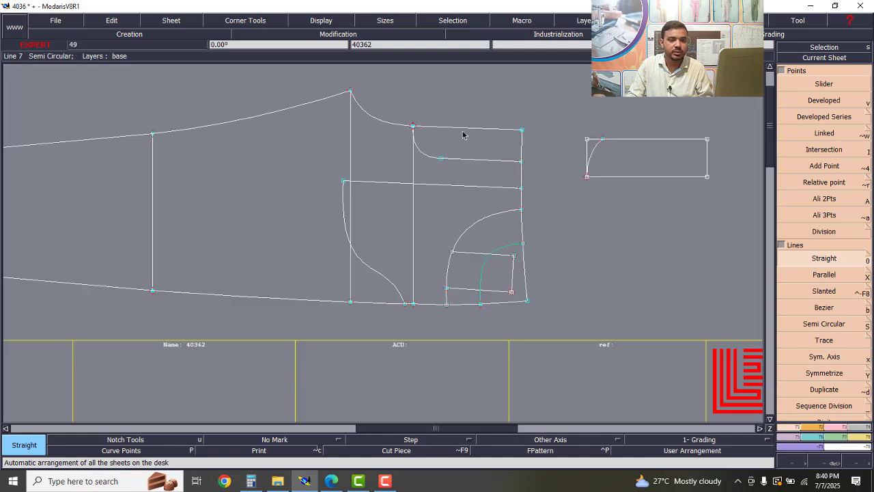
{"action": "key", "text": "F4"}
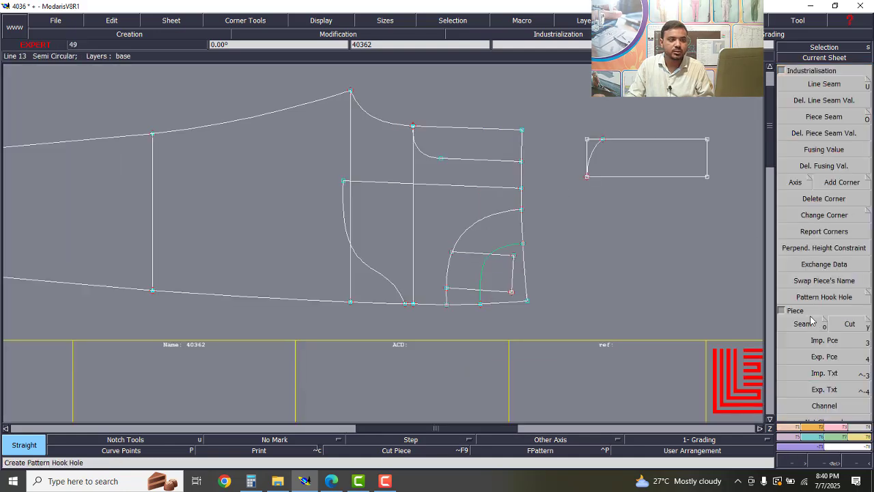
{"action": "left_click", "coordinate": [804, 324]}
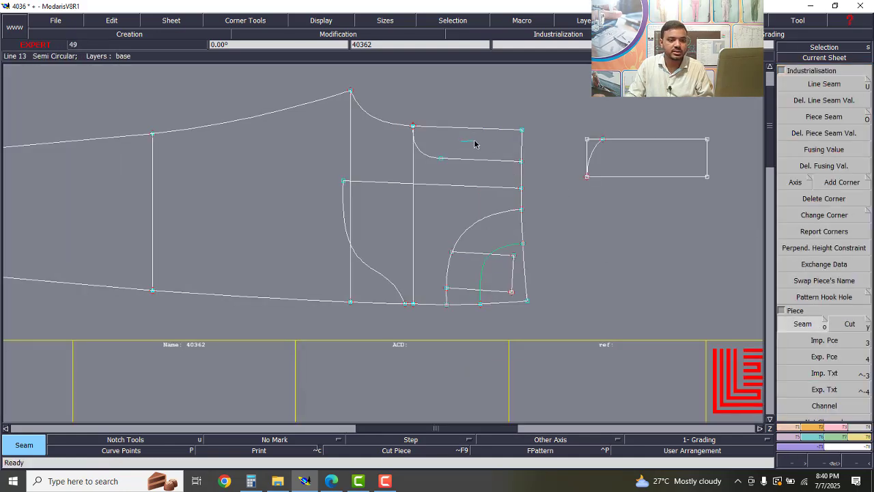
{"action": "scroll", "coordinate": [474, 144], "scroll_direction": "up", "scroll_amount": 4}
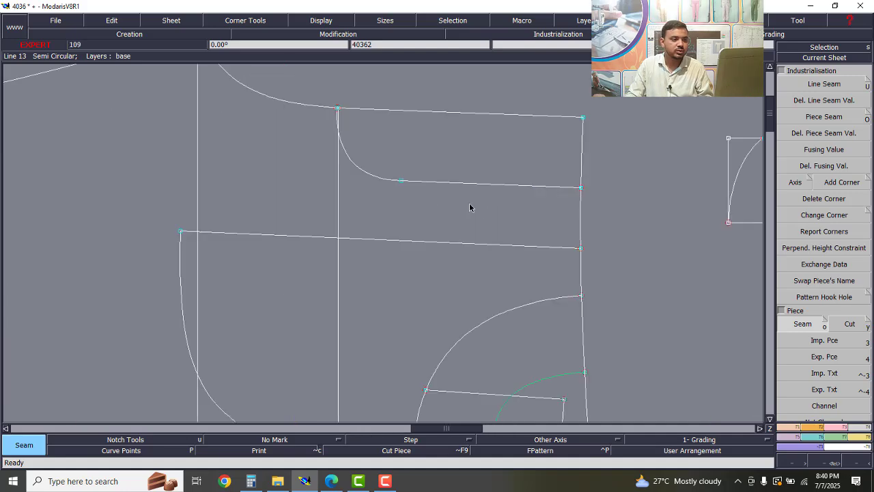
{"action": "scroll", "coordinate": [505, 221], "scroll_direction": "down", "scroll_amount": 4}
{"action": "scroll", "coordinate": [501, 198], "scroll_direction": "up", "scroll_amount": 1}
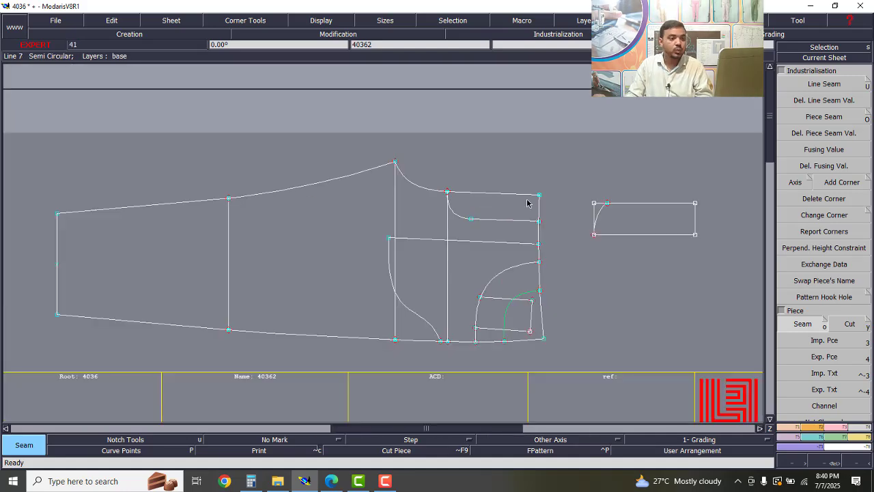
Clear the selected pocket-opening curve and extract the fly area again as a seam piece without it.
{"action": "left_click", "coordinate": [832, 48]}
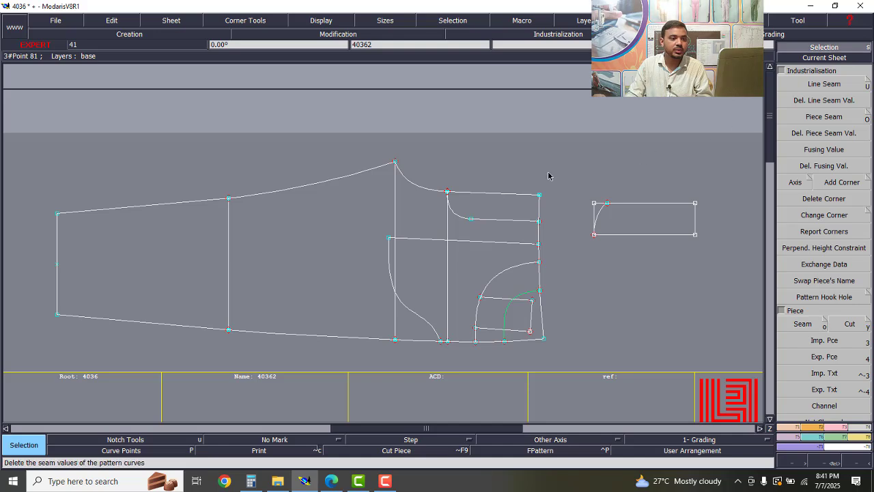
{"action": "left_click", "coordinate": [556, 179]}
{"action": "left_click", "coordinate": [803, 324]}
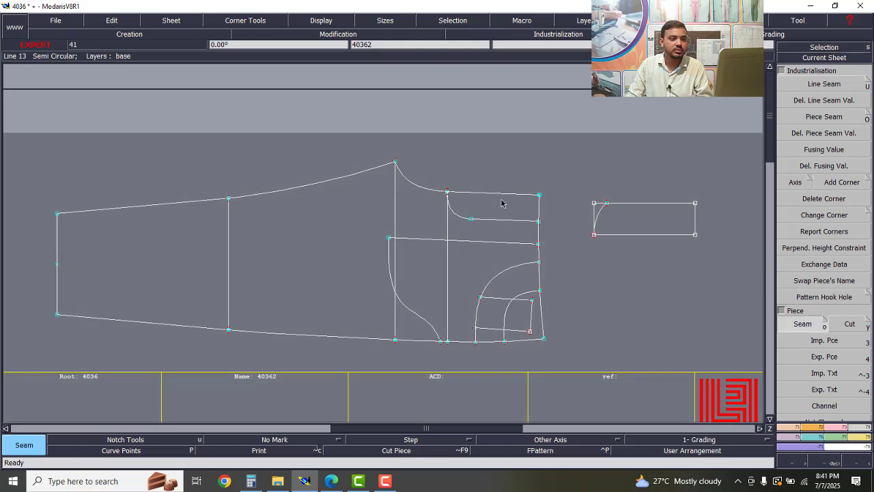
{"action": "scroll", "coordinate": [515, 211], "scroll_direction": "up", "scroll_amount": 1}
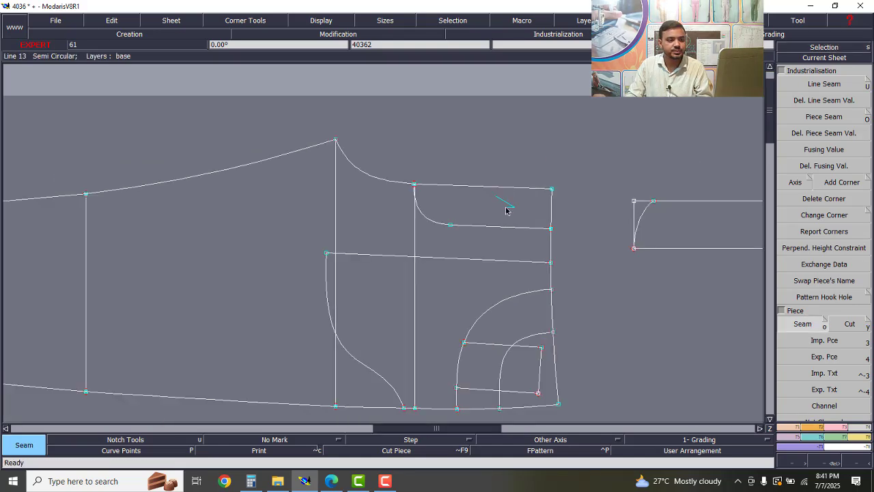
Rearrange all sheets and delete the fly sheet that carries the stray pocket-opening curve.
{"action": "key", "text": "j"}
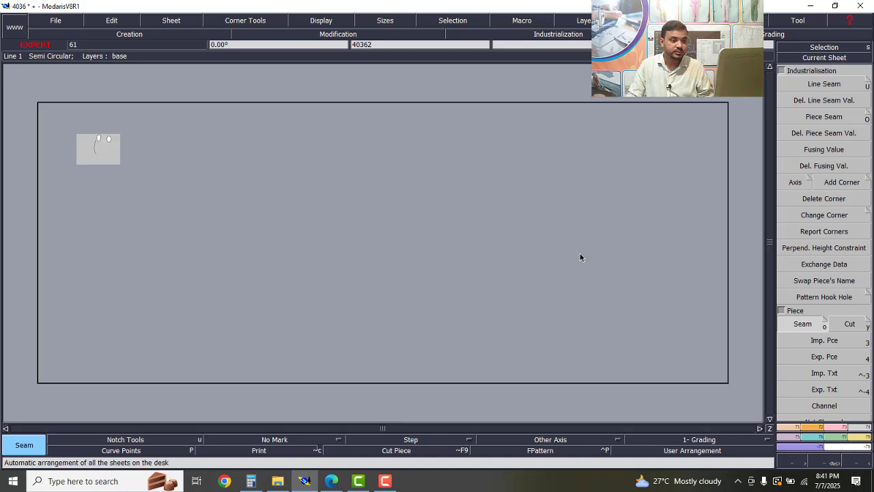
{"action": "scroll", "coordinate": [665, 197], "scroll_direction": "up", "scroll_amount": 2}
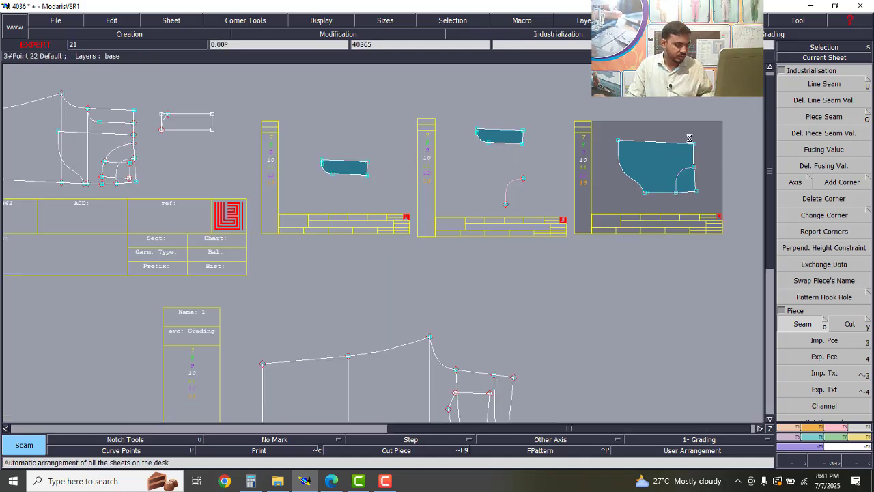
{"action": "key", "text": "Delete"}
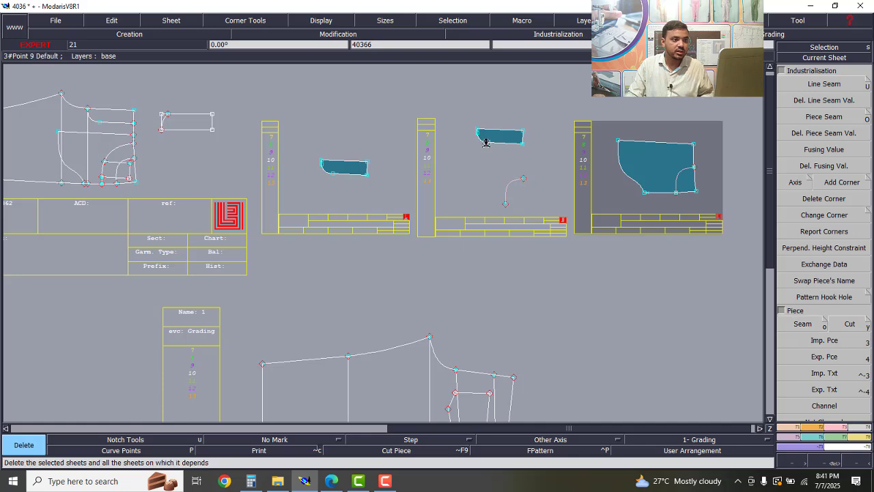
{"action": "left_click", "coordinate": [487, 143]}
{"action": "scroll", "coordinate": [598, 248], "scroll_direction": "down", "scroll_amount": 1}
{"action": "scroll", "coordinate": [463, 232], "scroll_direction": "up", "scroll_amount": 3}
{"action": "scroll", "coordinate": [471, 225], "scroll_direction": "down", "scroll_amount": 2}
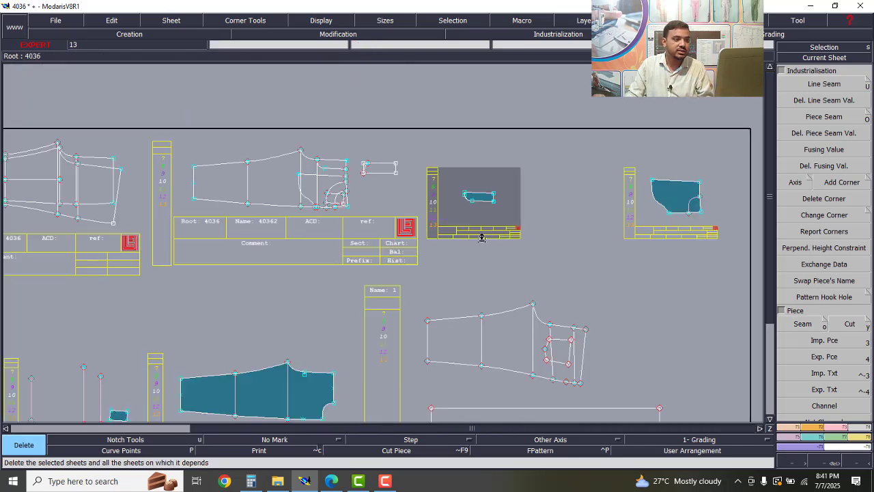
{"action": "scroll", "coordinate": [378, 163], "scroll_direction": "up", "scroll_amount": 4}
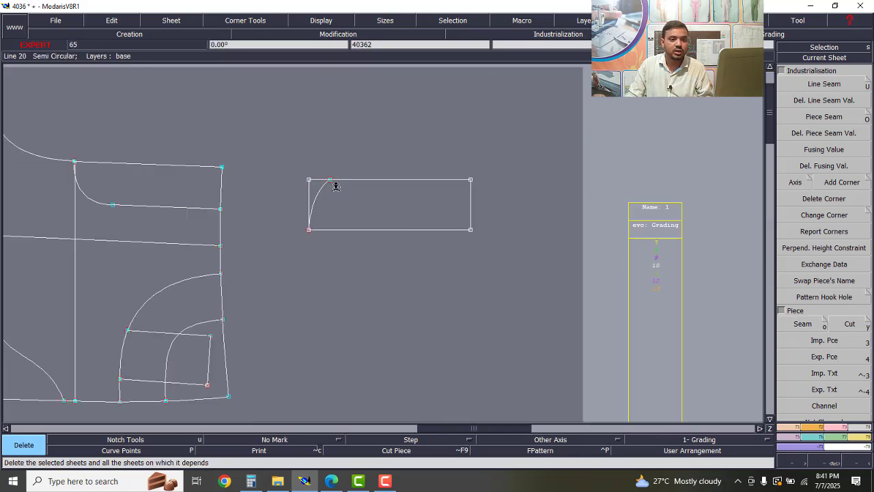
Extract the small rectangle beside the front draft, bounded by its end curve, as a seam piece and arrange all sheets.
{"action": "left_click", "coordinate": [802, 324]}
{"action": "left_click", "coordinate": [390, 203]}
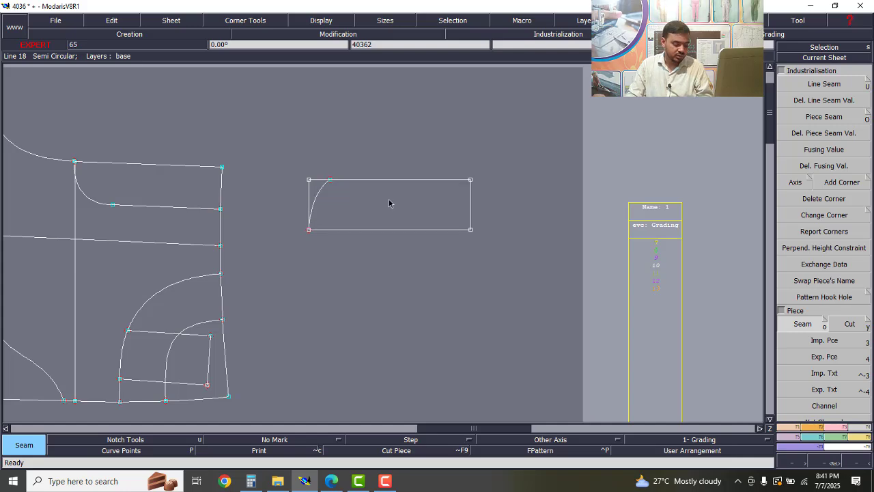
{"action": "key", "text": "j"}
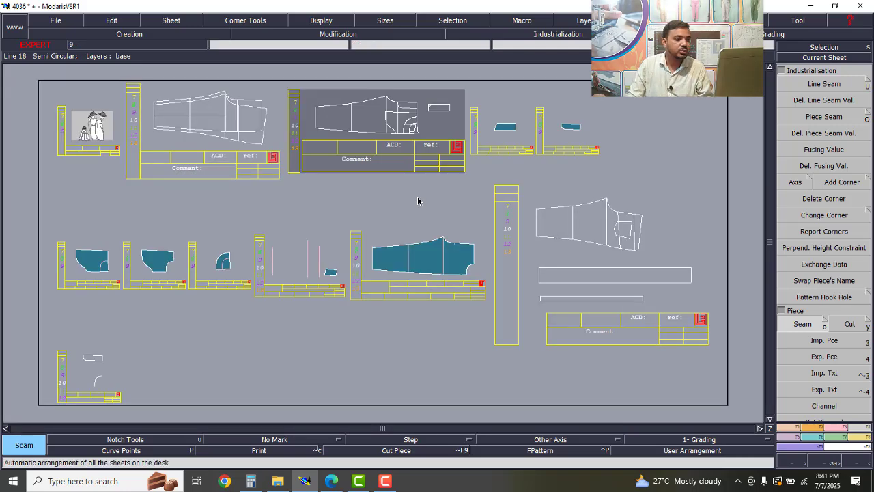
{"action": "scroll", "coordinate": [506, 117], "scroll_direction": "up", "scroll_amount": 4}
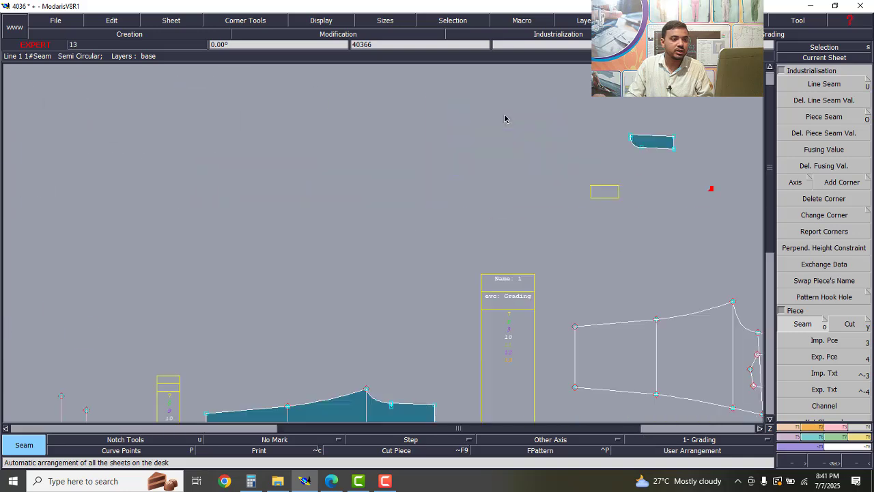
{"action": "scroll", "coordinate": [505, 117], "scroll_direction": "up", "scroll_amount": 2}
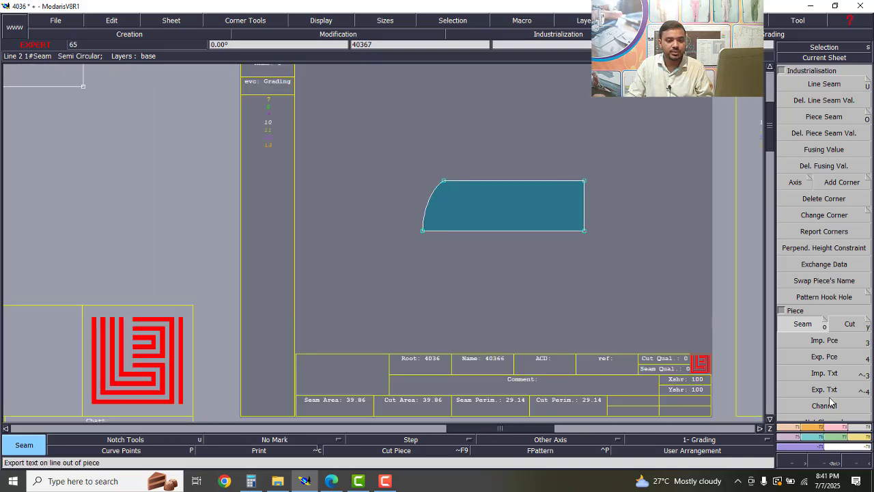
Create a symmetrical piece from the curved-end rectangle with Sym 2Pts along its shorter long edge, and arrange all sheets.
{"action": "left_click", "coordinate": [793, 438]}
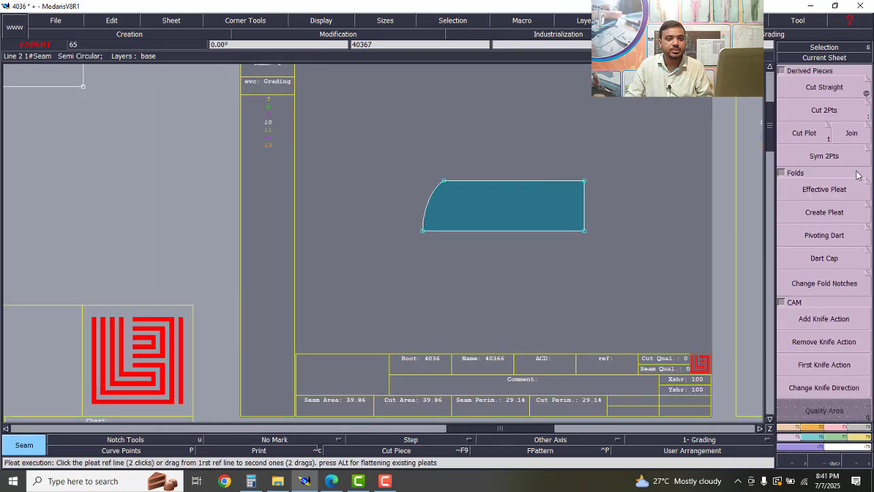
{"action": "left_click", "coordinate": [824, 156]}
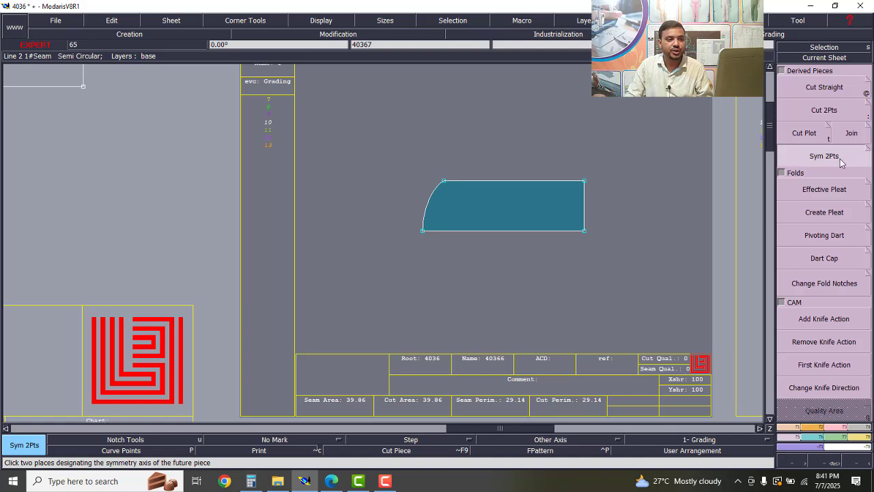
{"action": "left_click", "coordinate": [445, 181]}
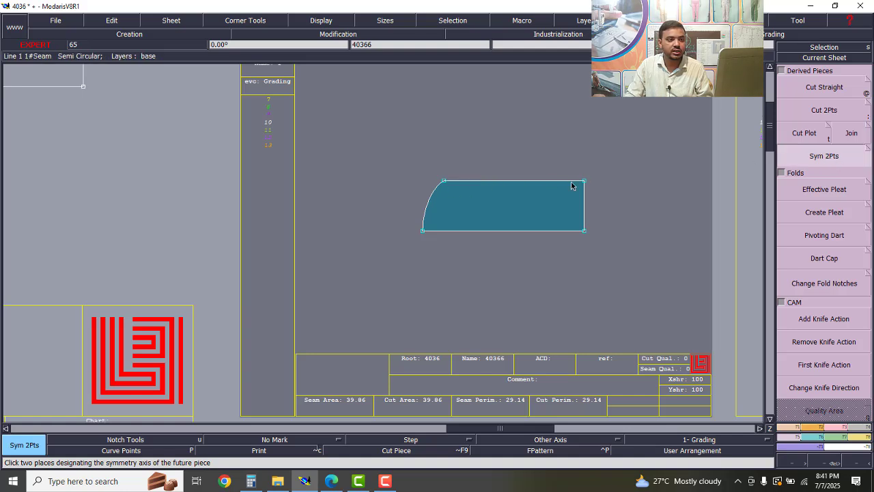
{"action": "left_click", "coordinate": [584, 181]}
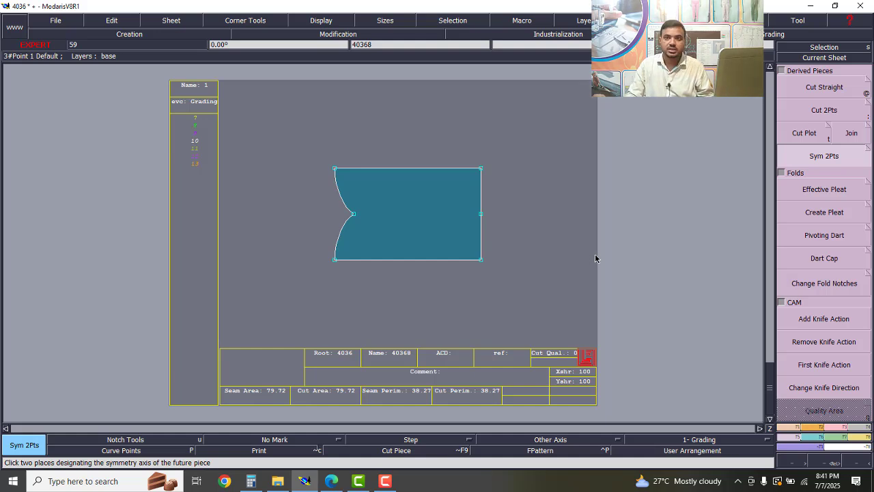
{"action": "key", "text": "j"}
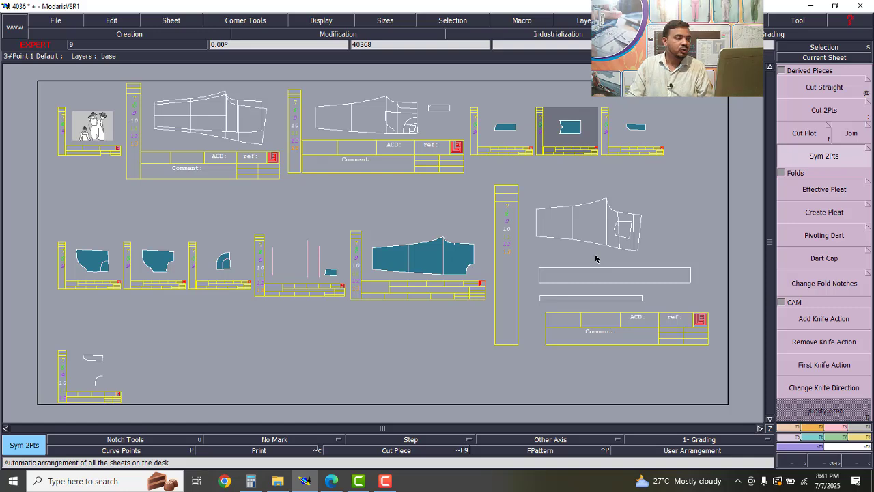
Flip the sheet of the full pocket bag piece containing the coin pocket-side curve with X symmetry.
{"action": "scroll", "coordinate": [78, 274], "scroll_direction": "up", "scroll_amount": 4}
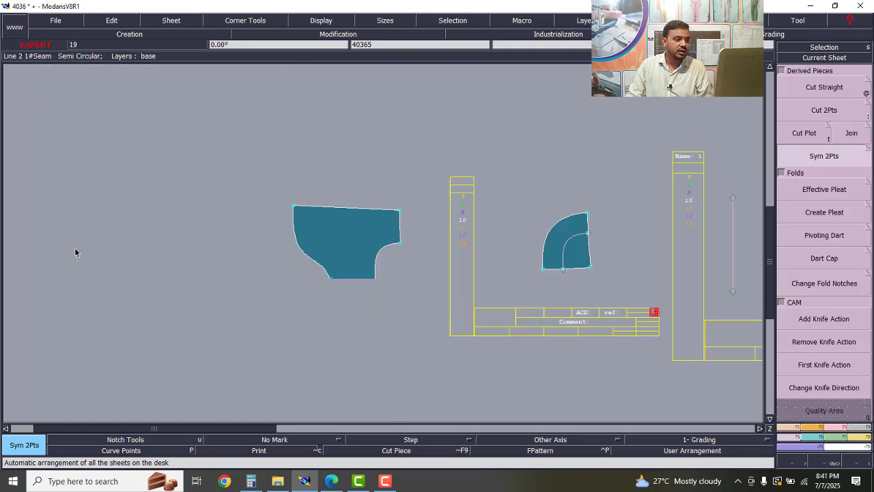
{"action": "scroll", "coordinate": [75, 253], "scroll_direction": "down", "scroll_amount": 3}
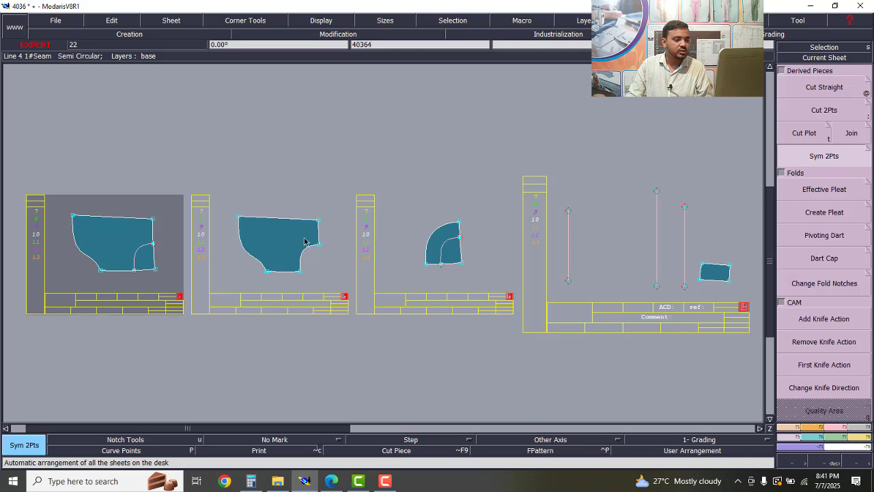
{"action": "scroll", "coordinate": [304, 241], "scroll_direction": "down", "scroll_amount": 3}
{"action": "scroll", "coordinate": [190, 235], "scroll_direction": "up", "scroll_amount": 3}
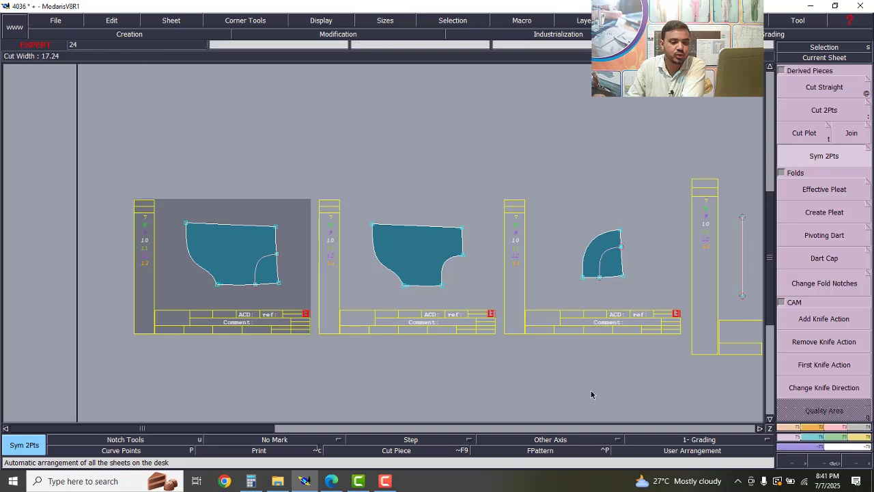
{"action": "scroll", "coordinate": [817, 342], "scroll_direction": "down", "scroll_amount": 3}
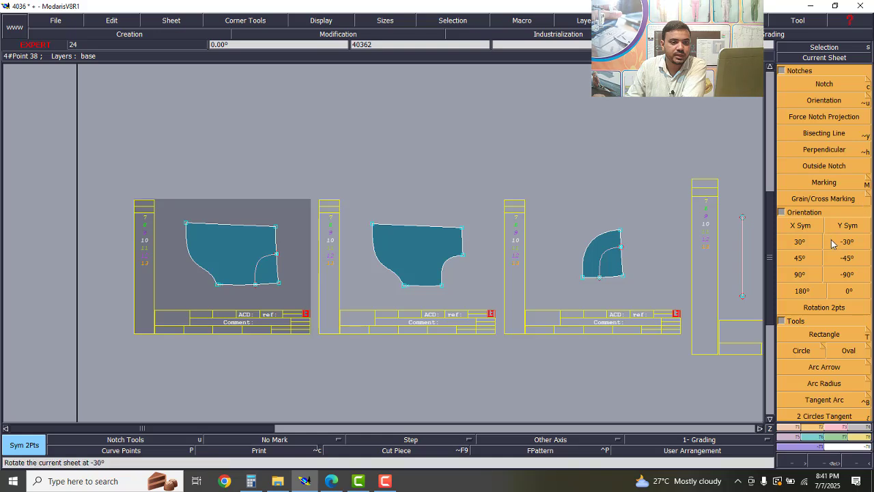
{"action": "left_click", "coordinate": [802, 225]}
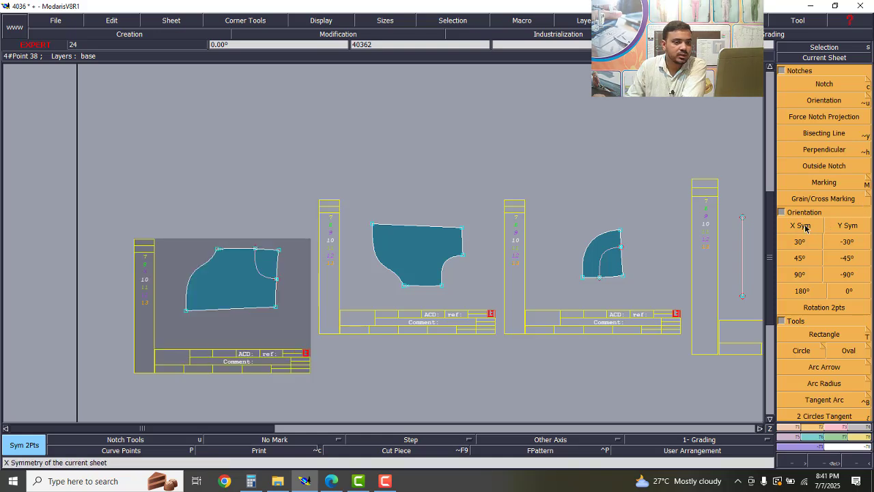
Rotate both pocket bag pieces by two points so that their long straight edges lie horizontal.
{"action": "left_click", "coordinate": [832, 309]}
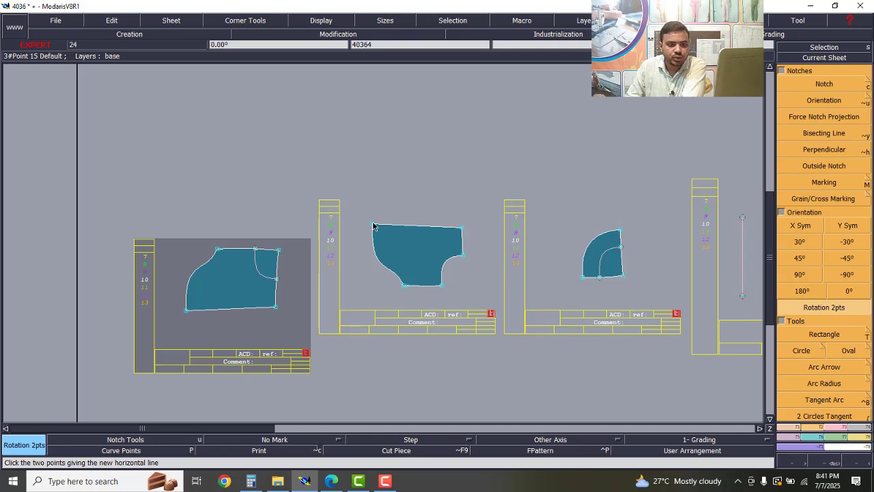
{"action": "left_click", "coordinate": [462, 229]}
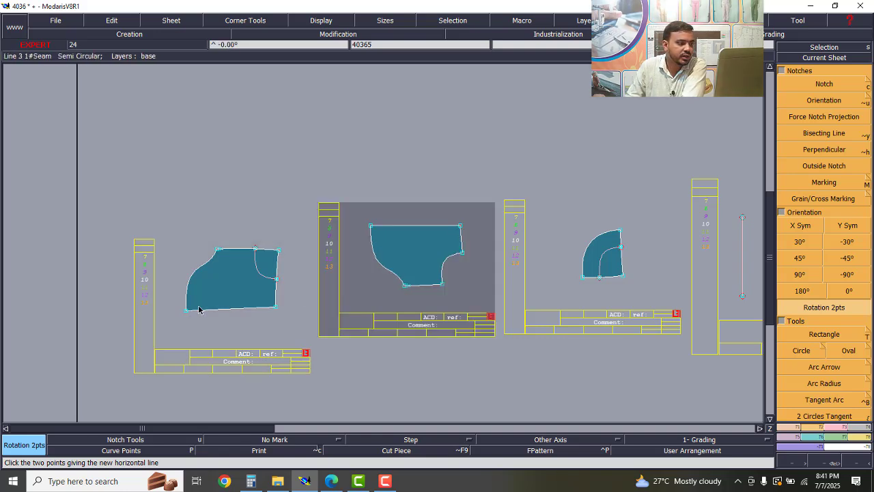
{"action": "left_click", "coordinate": [276, 309]}
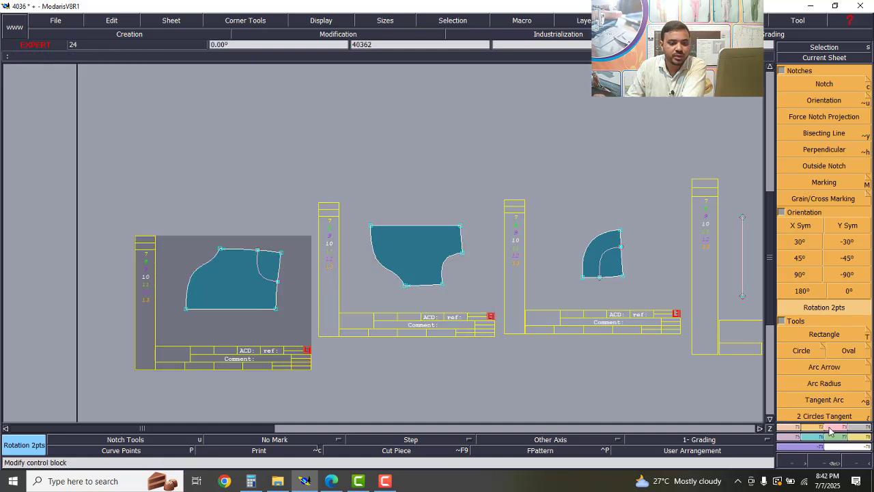
Join the two pocket bag pieces along their long straight edges into one piece and show all sheets arranged.
{"action": "left_click", "coordinate": [796, 441]}
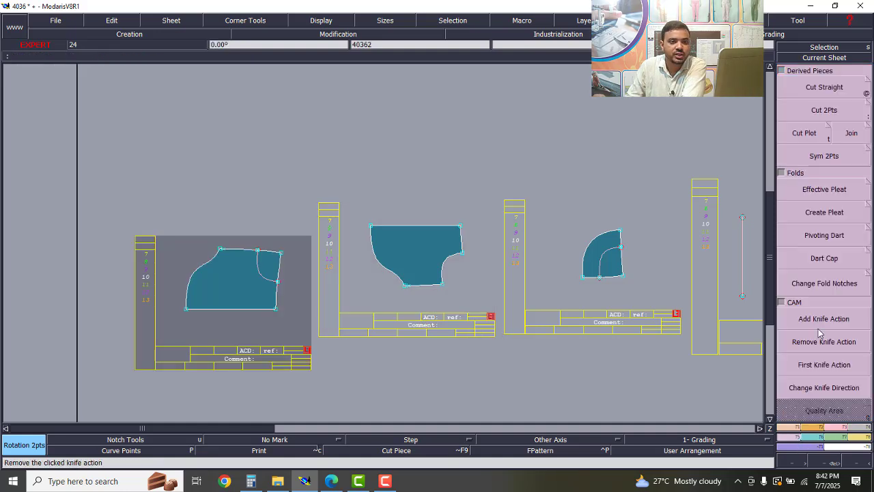
{"action": "left_click", "coordinate": [847, 134]}
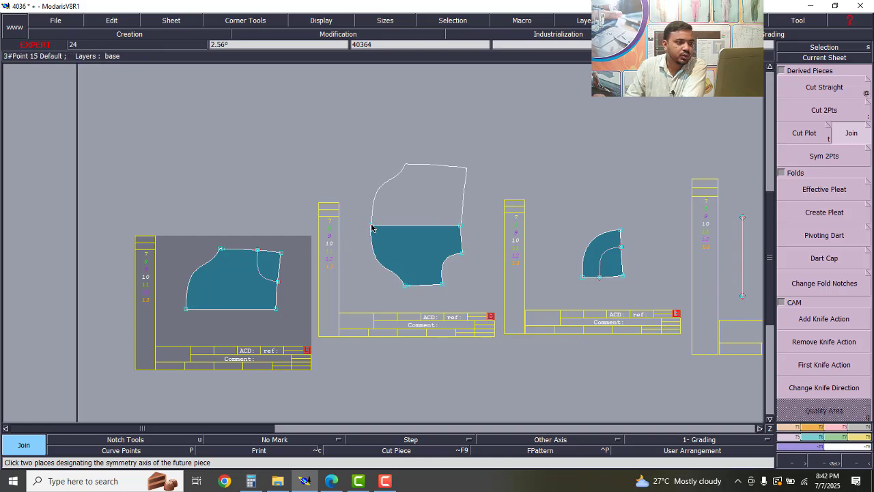
{"action": "left_click", "coordinate": [460, 226]}
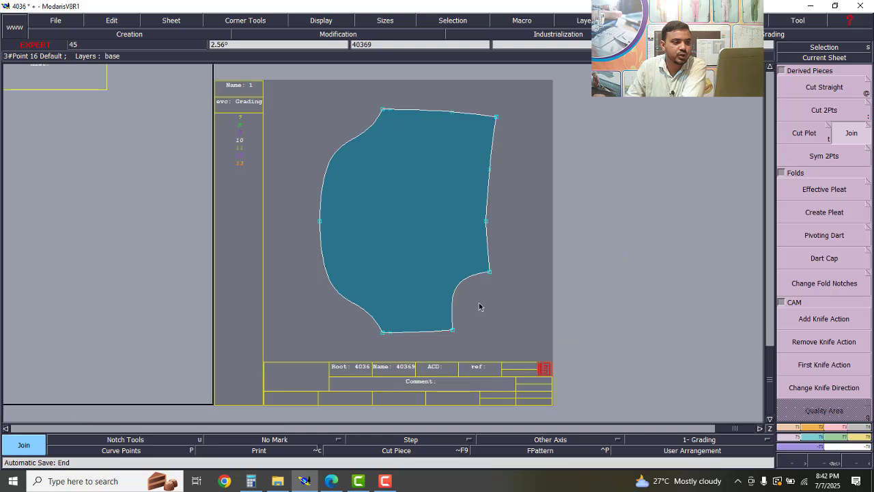
{"action": "key", "text": "8"}
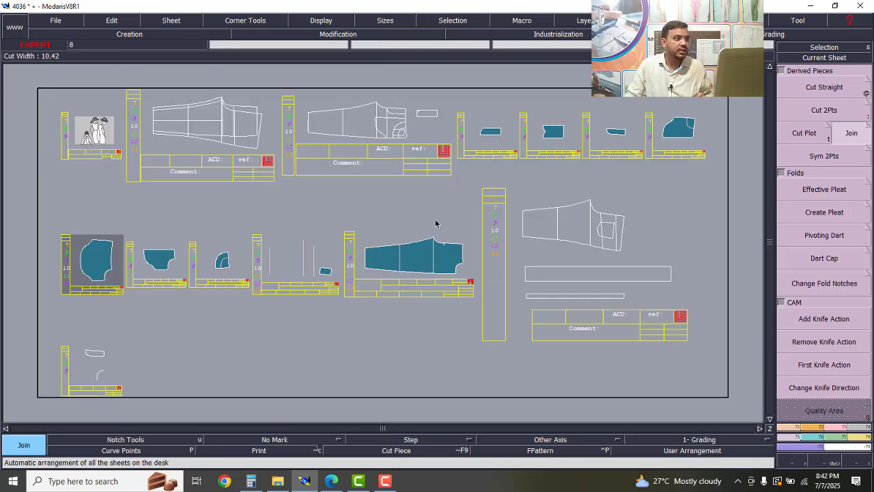
Delete the two separate pocket bag sheets that were joined and rearrange all sheets.
{"action": "left_click", "coordinate": [189, 24]}
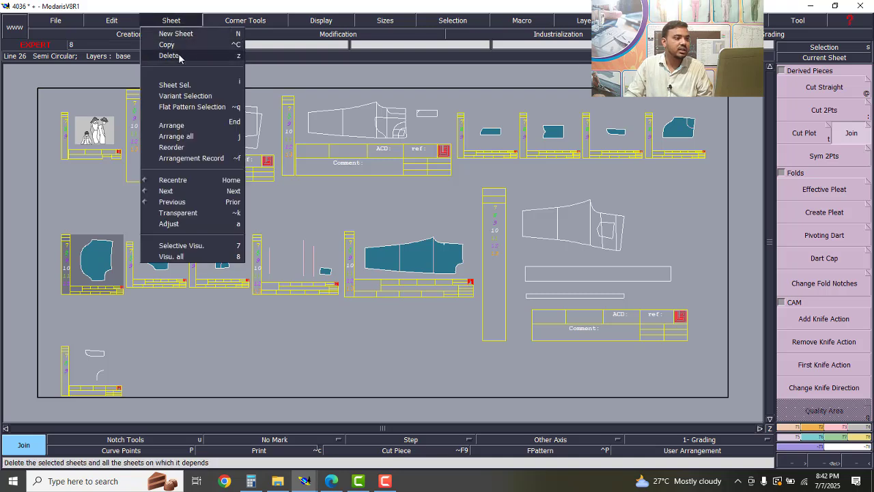
{"action": "left_click", "coordinate": [171, 55]}
{"action": "left_click", "coordinate": [154, 277]}
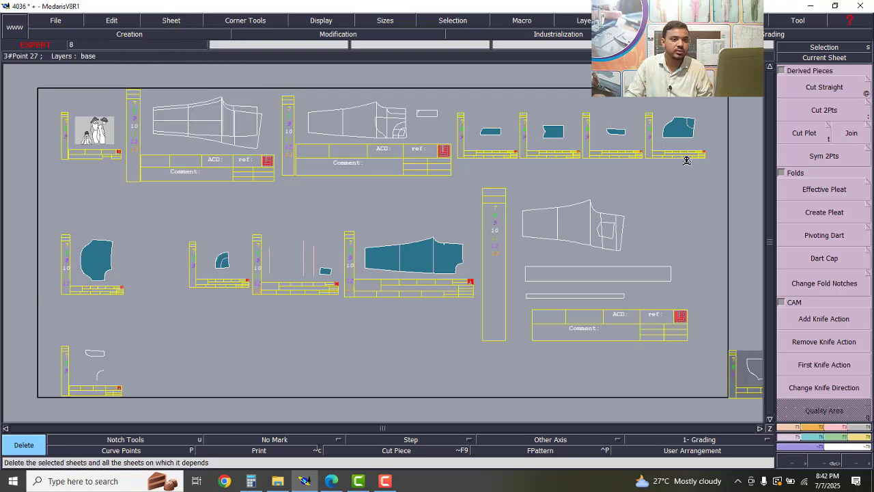
{"action": "left_click", "coordinate": [680, 140]}
{"action": "key", "text": "j"}
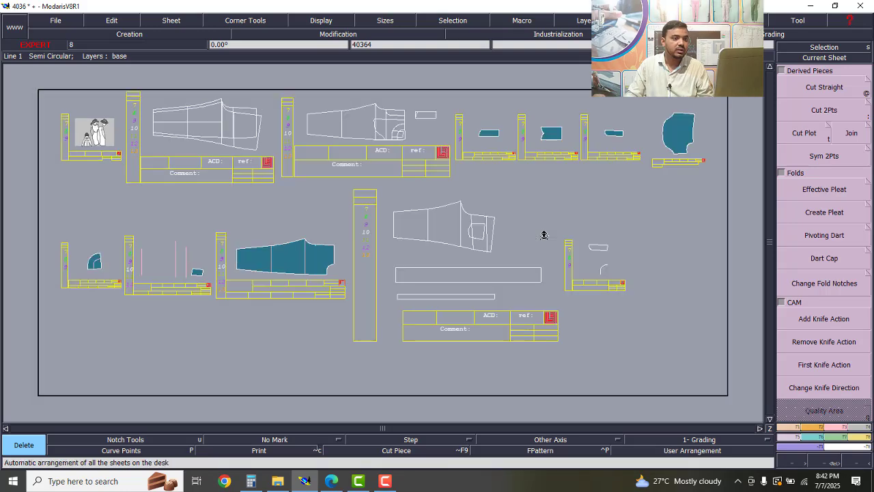
Rotate the fly piece by two points so that its long straight edge lies horizontal.
{"action": "scroll", "coordinate": [483, 118], "scroll_direction": "up", "scroll_amount": 5}
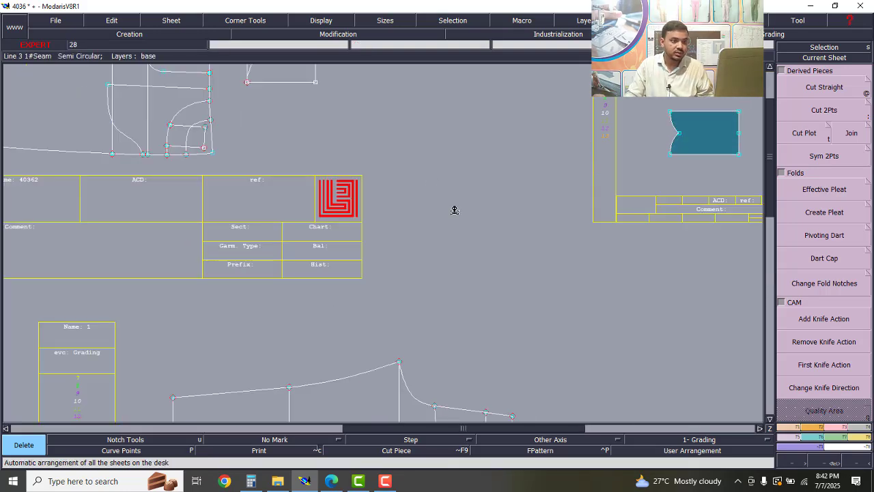
{"action": "scroll", "coordinate": [455, 211], "scroll_direction": "down", "scroll_amount": 5}
{"action": "scroll", "coordinate": [550, 148], "scroll_direction": "up", "scroll_amount": 4}
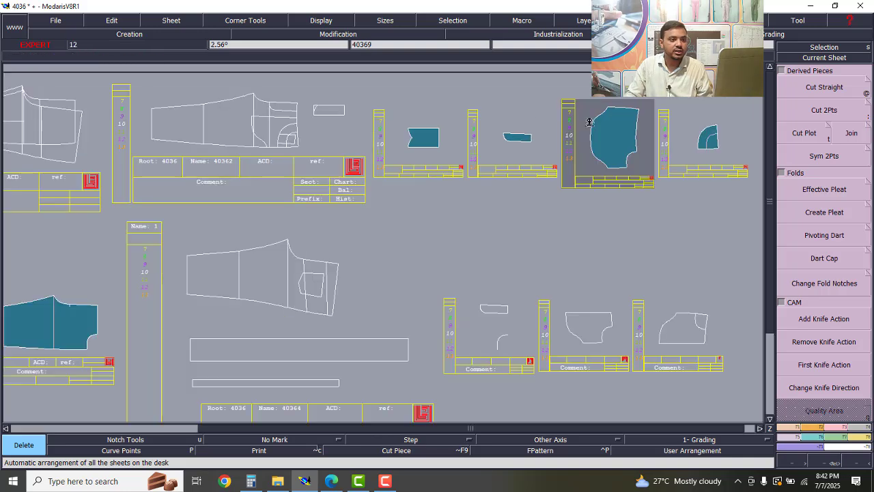
{"action": "scroll", "coordinate": [536, 174], "scroll_direction": "up", "scroll_amount": 2}
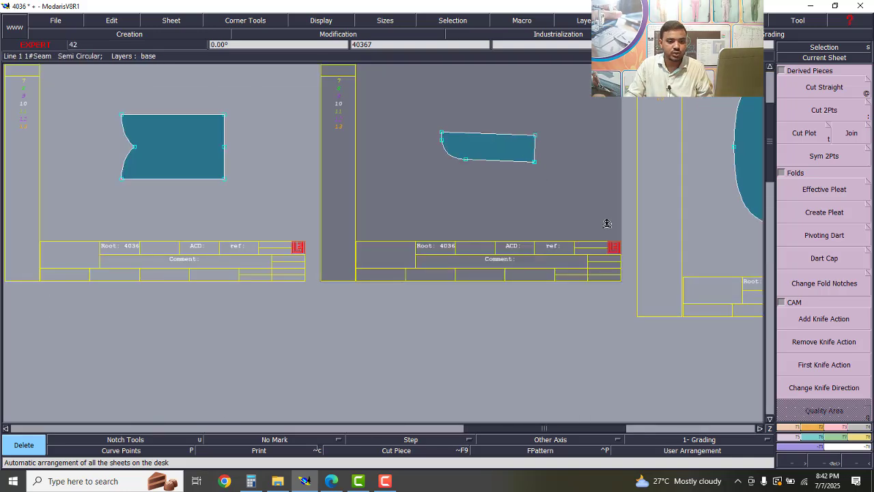
{"action": "left_click", "coordinate": [790, 429]}
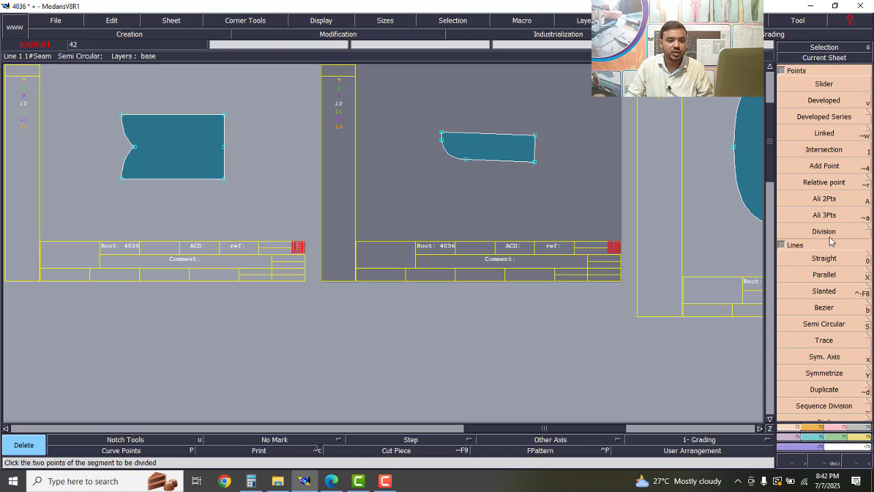
{"action": "left_click", "coordinate": [815, 429]}
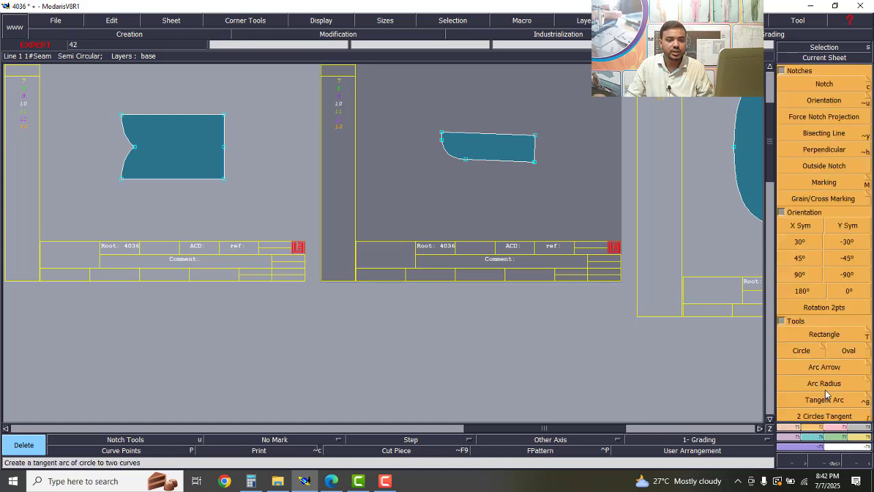
{"action": "left_click", "coordinate": [825, 307]}
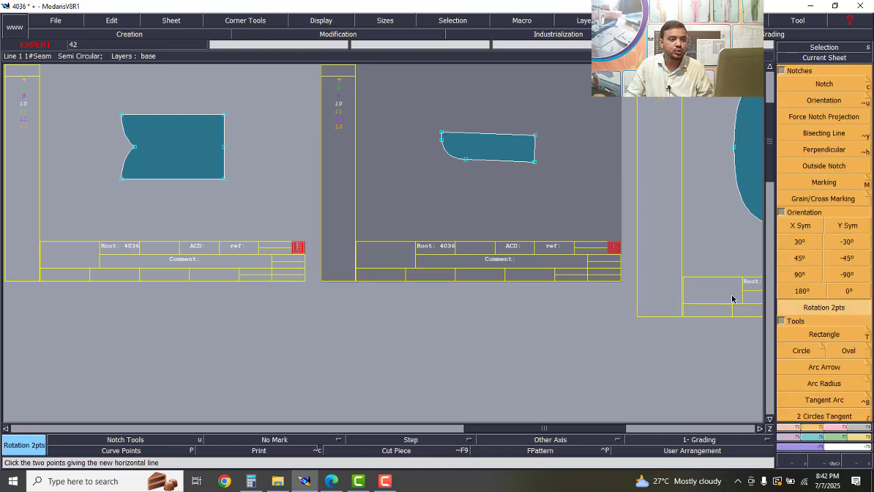
{"action": "left_click", "coordinate": [447, 135]}
{"action": "left_click", "coordinate": [536, 136]}
{"action": "scroll", "coordinate": [488, 241], "scroll_direction": "down", "scroll_amount": 2}
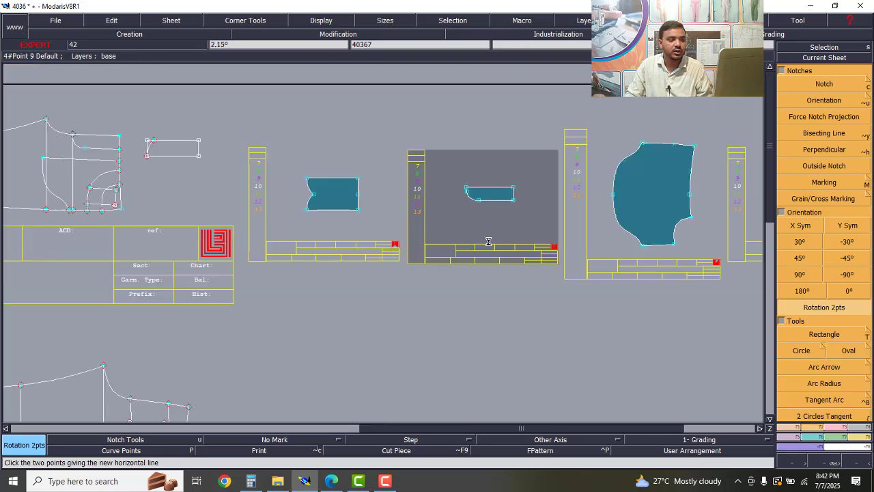
Examine the front draft alongside the extracted seam pieces to compare the fly and pocket areas.
{"action": "scroll", "coordinate": [509, 215], "scroll_direction": "down", "scroll_amount": 2}
{"action": "scroll", "coordinate": [305, 189], "scroll_direction": "up", "scroll_amount": 3}
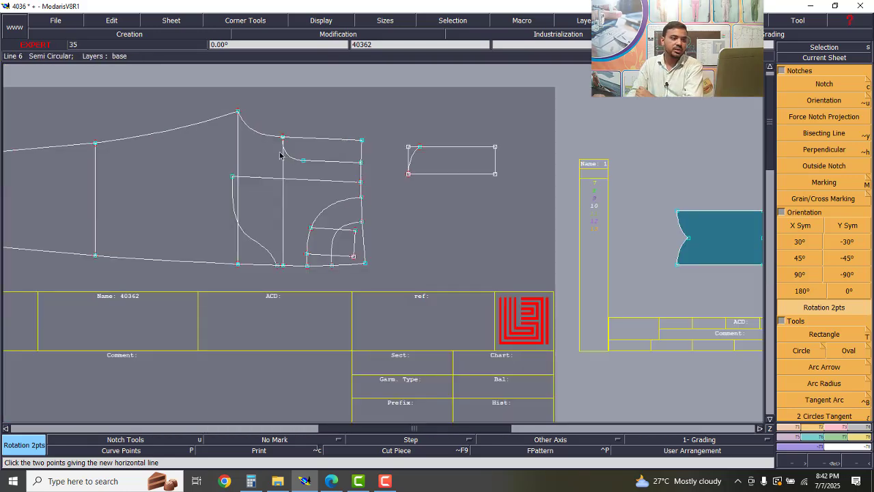
{"action": "scroll", "coordinate": [281, 155], "scroll_direction": "down", "scroll_amount": 4}
{"action": "scroll", "coordinate": [288, 152], "scroll_direction": "up", "scroll_amount": 2}
{"action": "scroll", "coordinate": [288, 152], "scroll_direction": "down", "scroll_amount": 3}
{"action": "scroll", "coordinate": [288, 151], "scroll_direction": "up", "scroll_amount": 2}
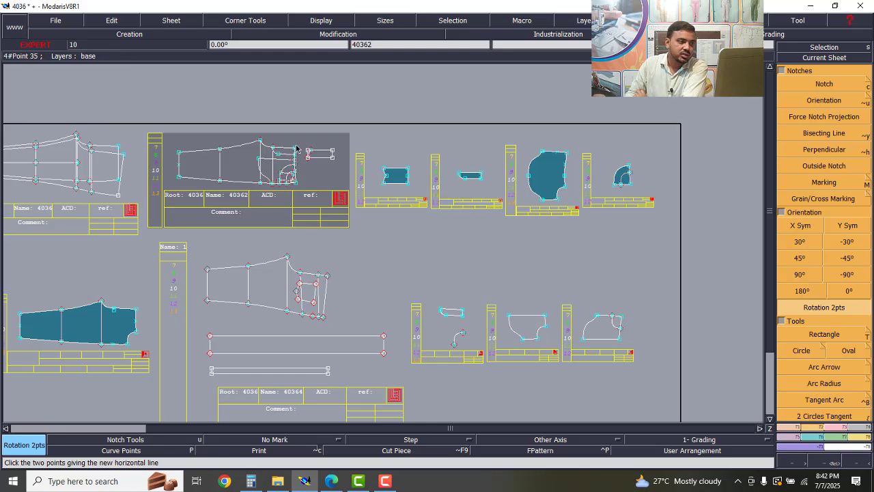
{"action": "scroll", "coordinate": [287, 152], "scroll_direction": "up", "scroll_amount": 3}
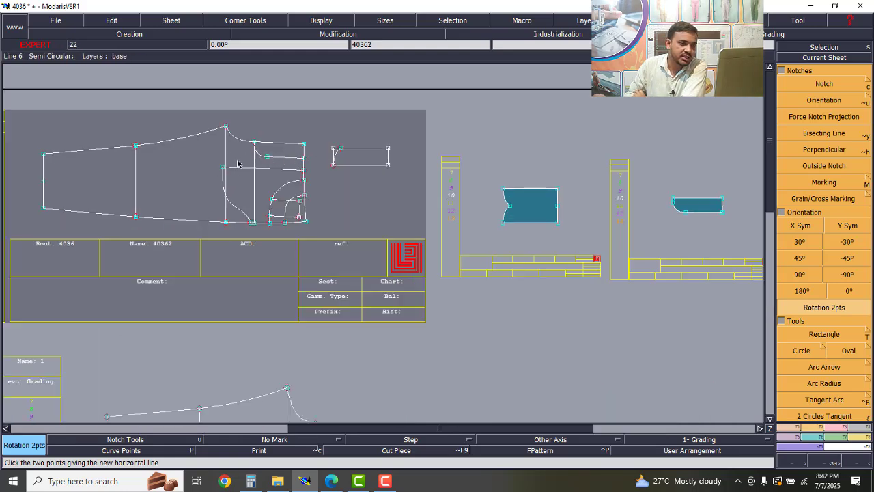
{"action": "scroll", "coordinate": [239, 161], "scroll_direction": "down", "scroll_amount": 2}
{"action": "scroll", "coordinate": [464, 180], "scroll_direction": "up", "scroll_amount": 3}
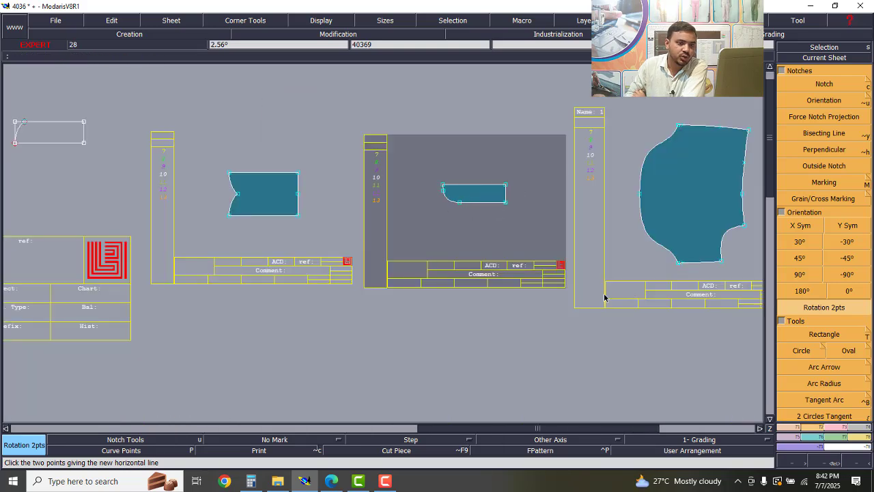
Mirror the horizontal fly piece with X symmetry so that its curved corner points upward.
{"action": "left_click", "coordinate": [804, 226]}
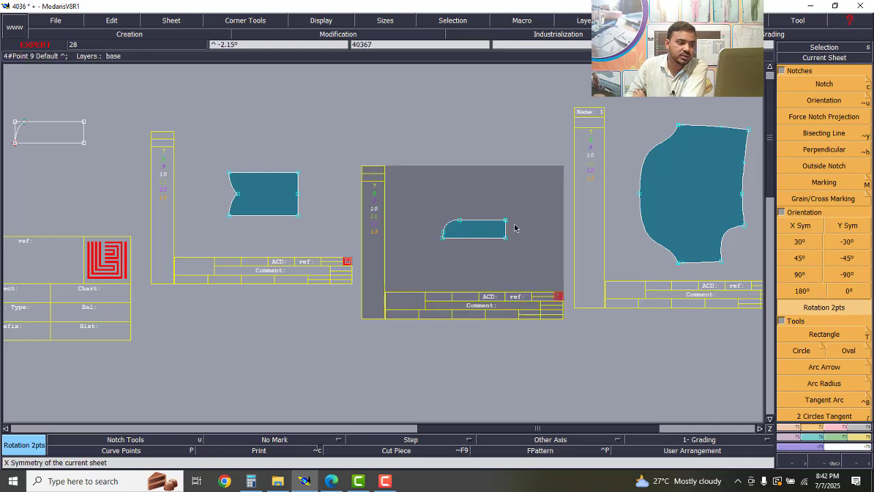
{"action": "scroll", "coordinate": [487, 232], "scroll_direction": "down", "scroll_amount": 2}
{"action": "scroll", "coordinate": [482, 228], "scroll_direction": "down", "scroll_amount": 2}
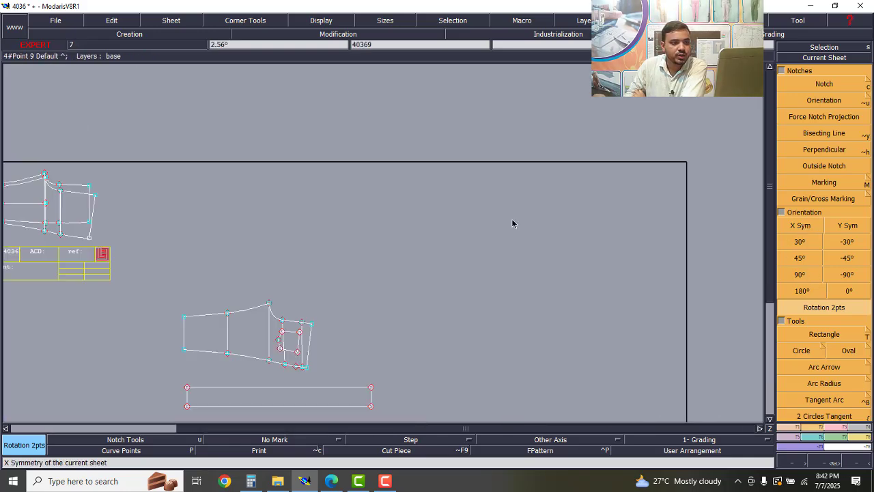
Delete the three vertical lines beside the small front pocket piece and readjust the sheets to their best dimension.
{"action": "scroll", "coordinate": [513, 223], "scroll_direction": "up", "scroll_amount": 3}
{"action": "scroll", "coordinate": [659, 193], "scroll_direction": "down", "scroll_amount": 2}
{"action": "scroll", "coordinate": [308, 285], "scroll_direction": "up", "scroll_amount": 2}
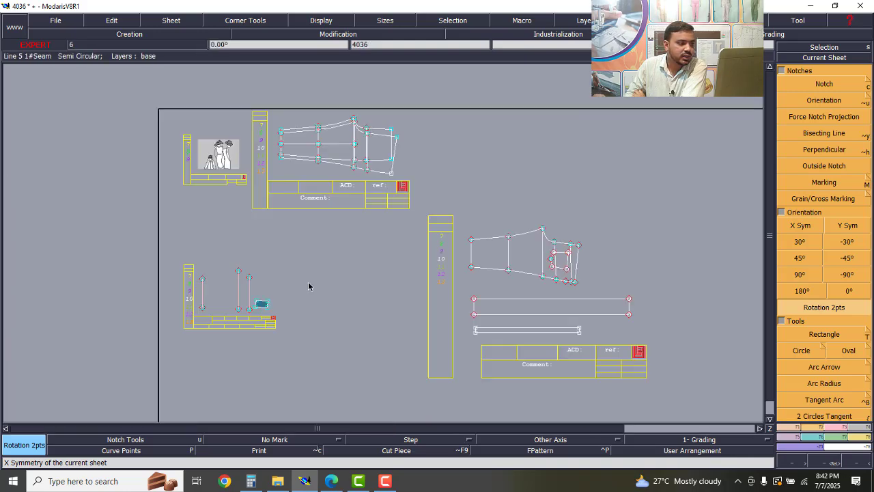
{"action": "scroll", "coordinate": [226, 316], "scroll_direction": "up", "scroll_amount": 3}
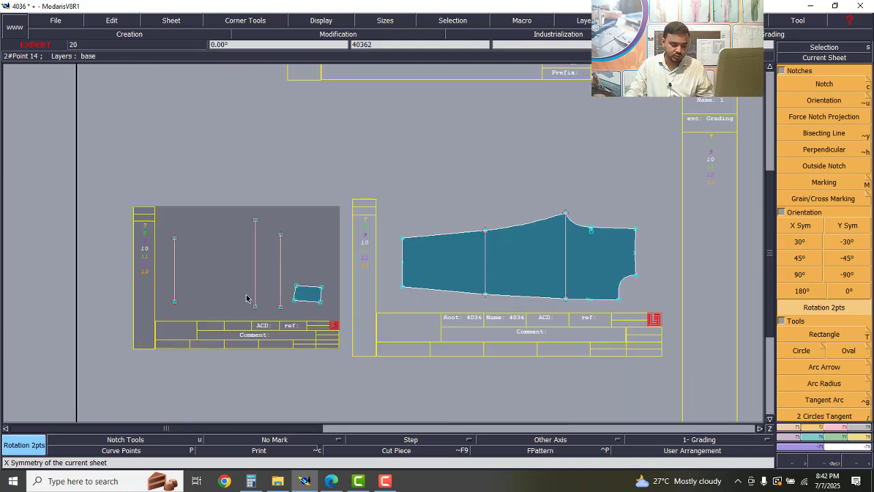
{"action": "key", "text": "Delete"}
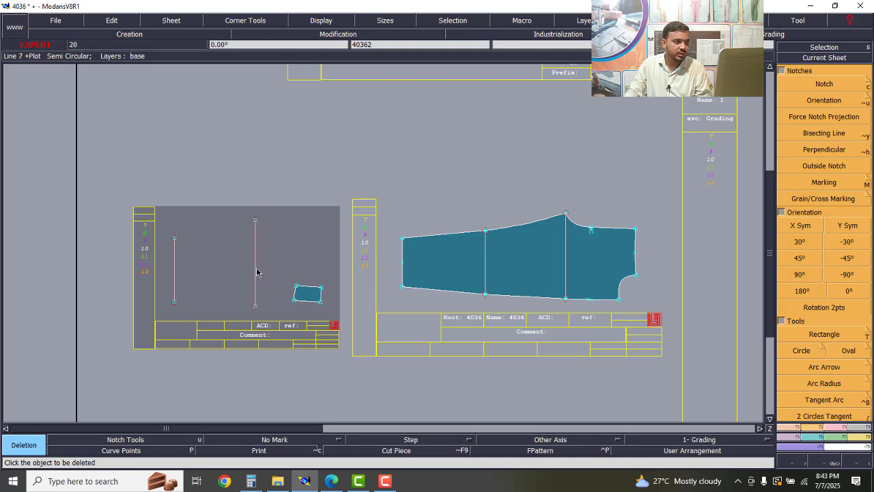
{"action": "left_click", "coordinate": [256, 273]}
{"action": "left_click", "coordinate": [174, 261]}
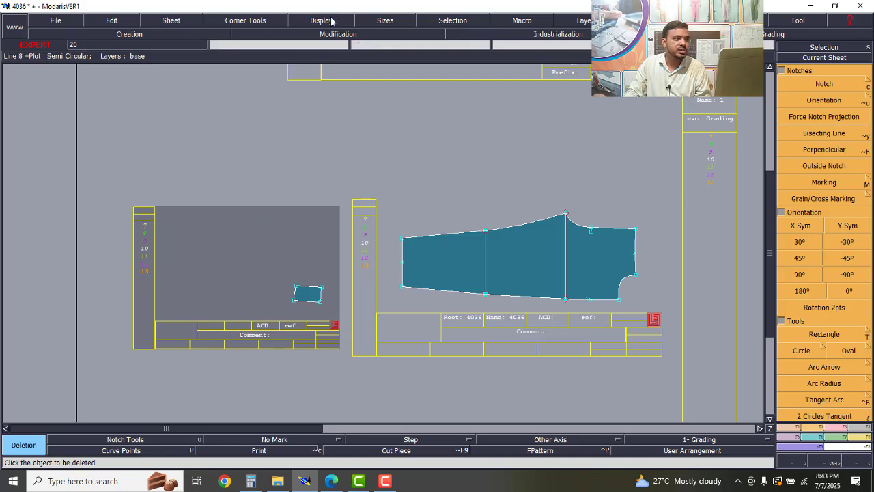
{"action": "left_click", "coordinate": [331, 21]}
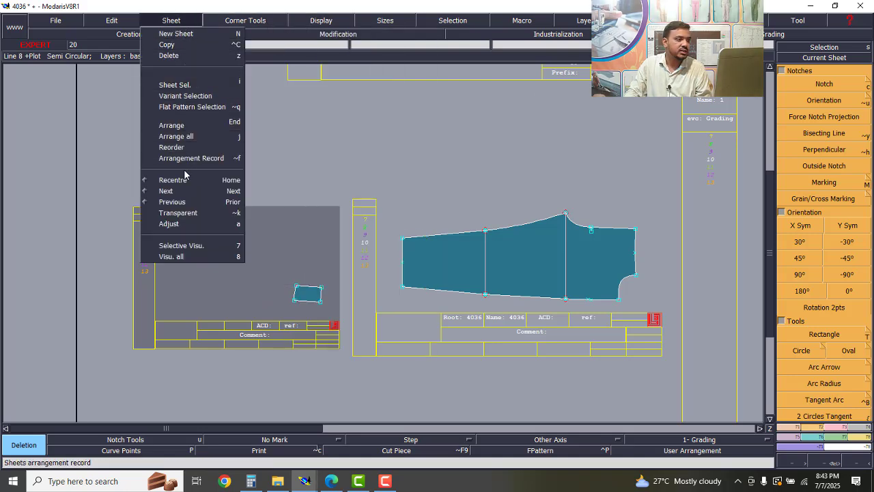
{"action": "left_click", "coordinate": [174, 226]}
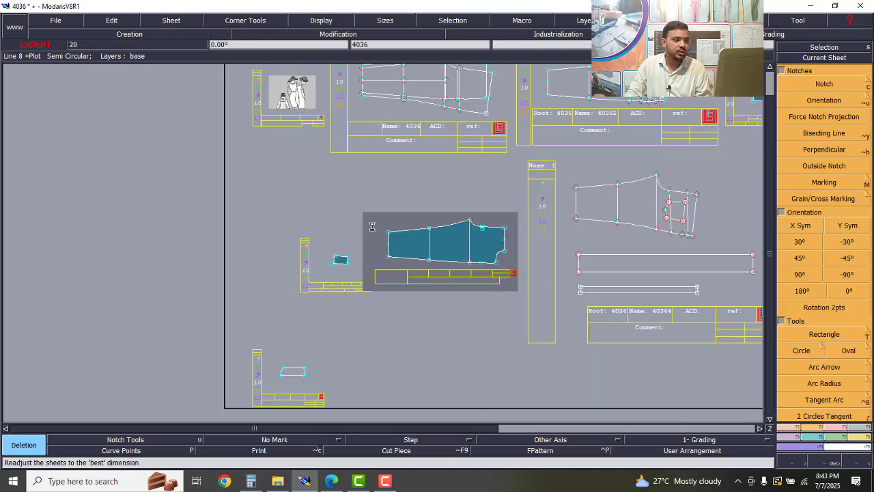
Rotate the small front pocket piece by two points so its long upper edge lies horizontal, and rearrange all sheets.
{"action": "scroll", "coordinate": [338, 259], "scroll_direction": "up", "scroll_amount": 4}
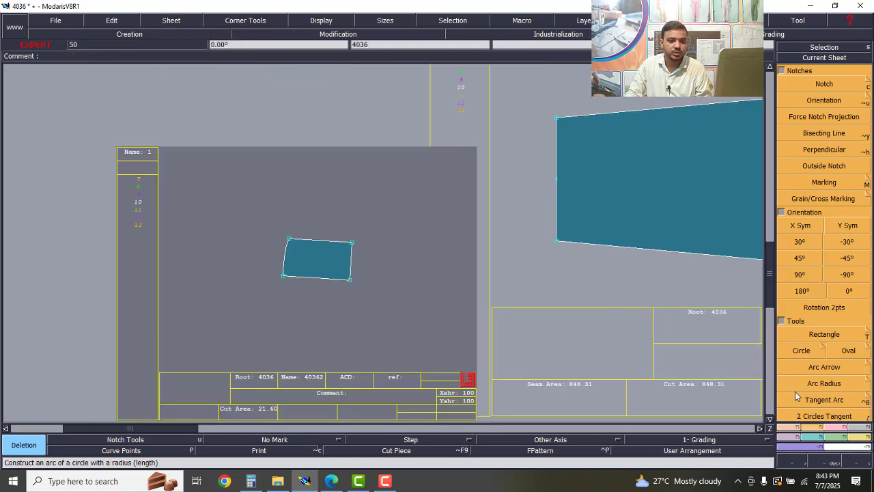
{"action": "left_click", "coordinate": [819, 308]}
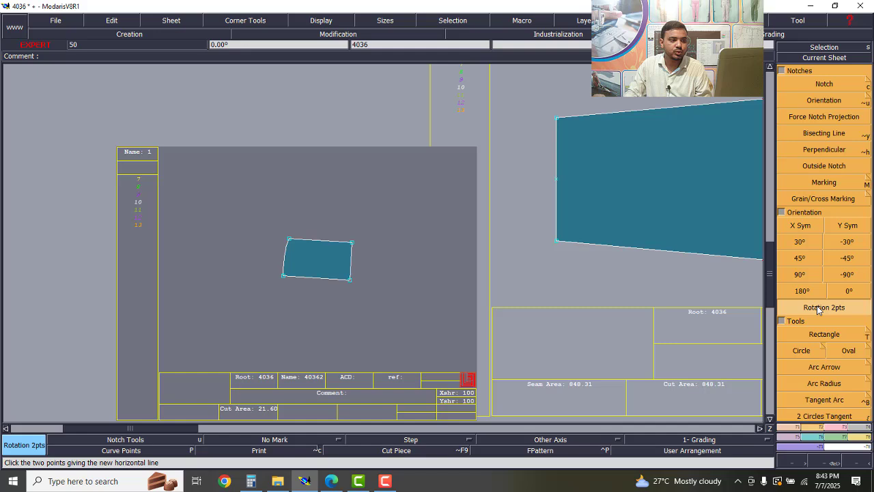
{"action": "left_click", "coordinate": [352, 243]}
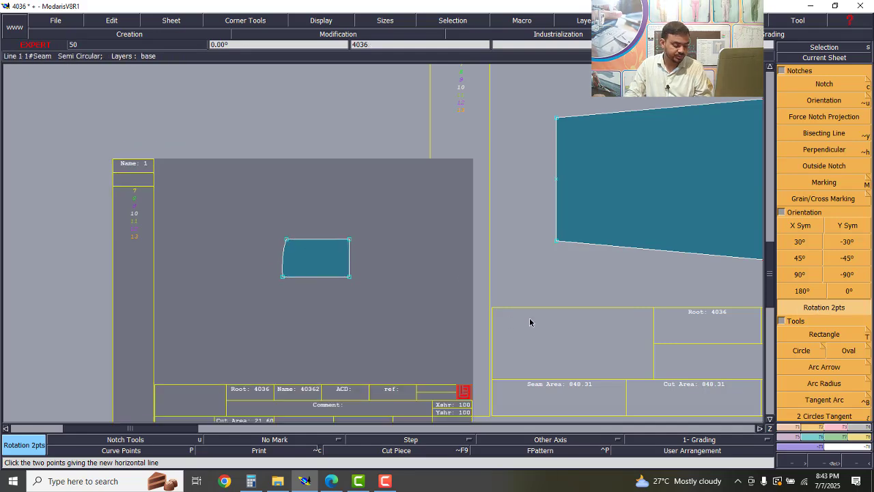
{"action": "key", "text": "j"}
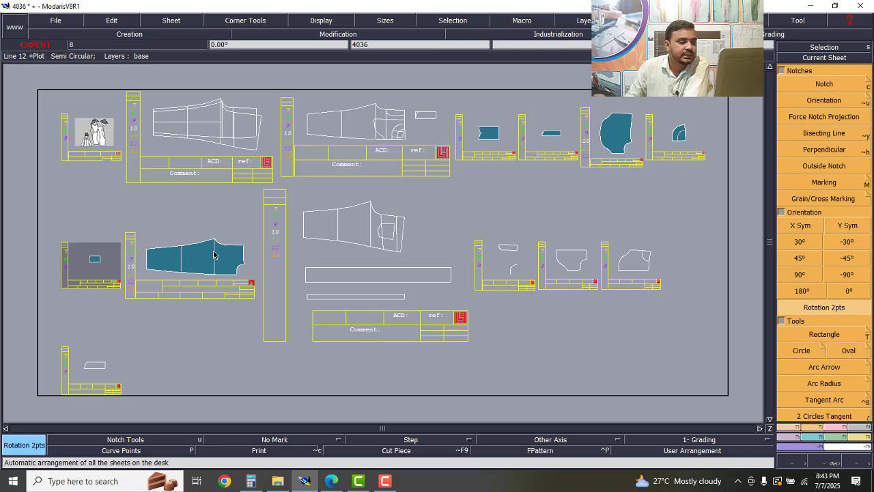
Delete the four unfilled outline sheets left over from the pocket bag and fly work and rearrange the remaining sheets.
{"action": "scroll", "coordinate": [368, 252], "scroll_direction": "up", "scroll_amount": 3}
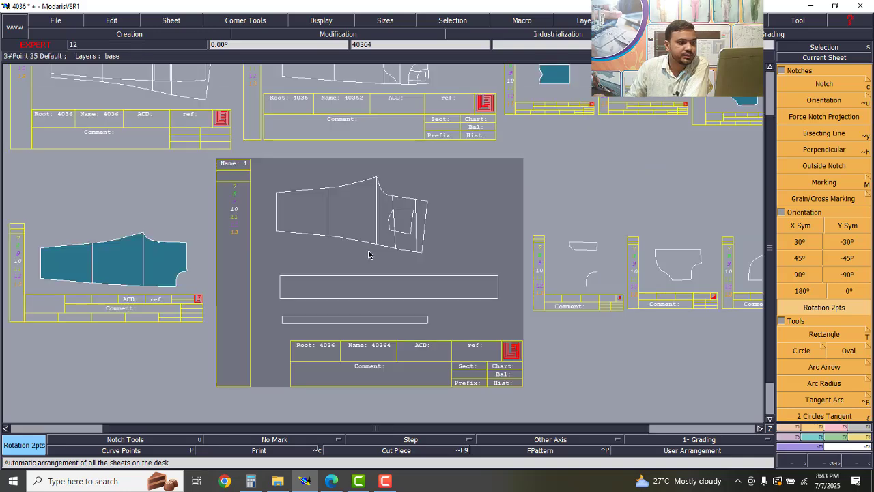
{"action": "scroll", "coordinate": [373, 254], "scroll_direction": "down", "scroll_amount": 2}
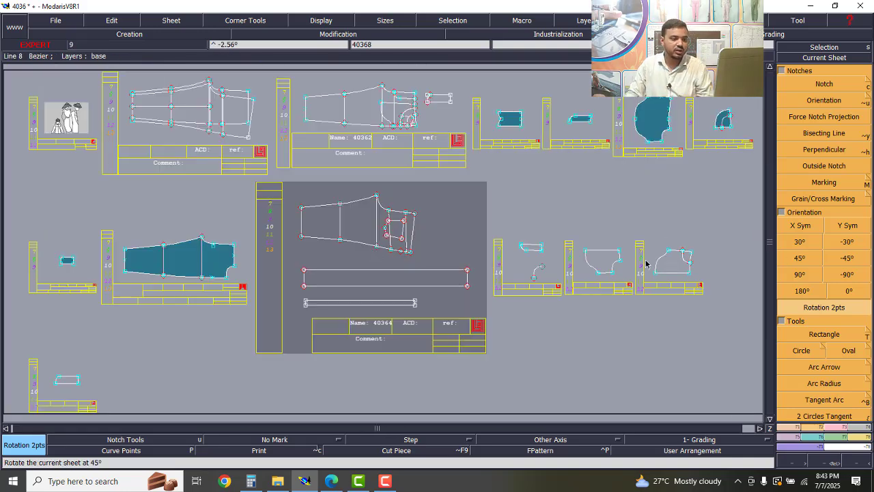
{"action": "key", "text": "Delete"}
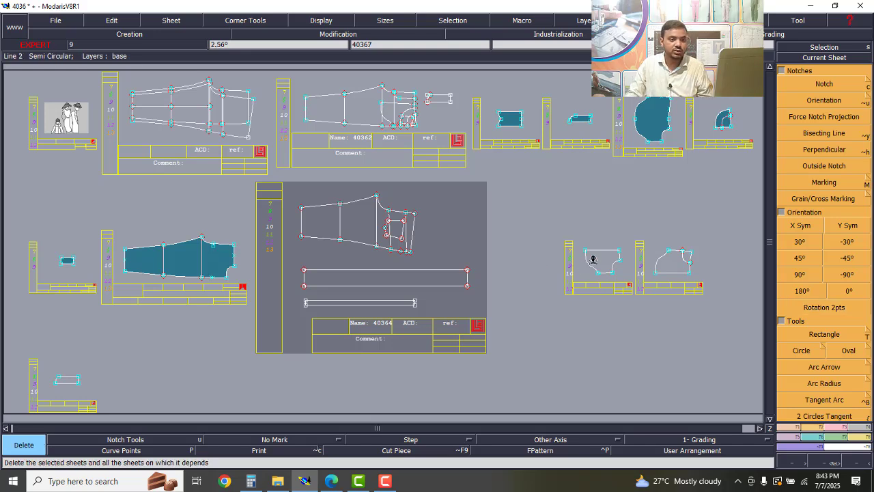
{"action": "left_click", "coordinate": [630, 316]}
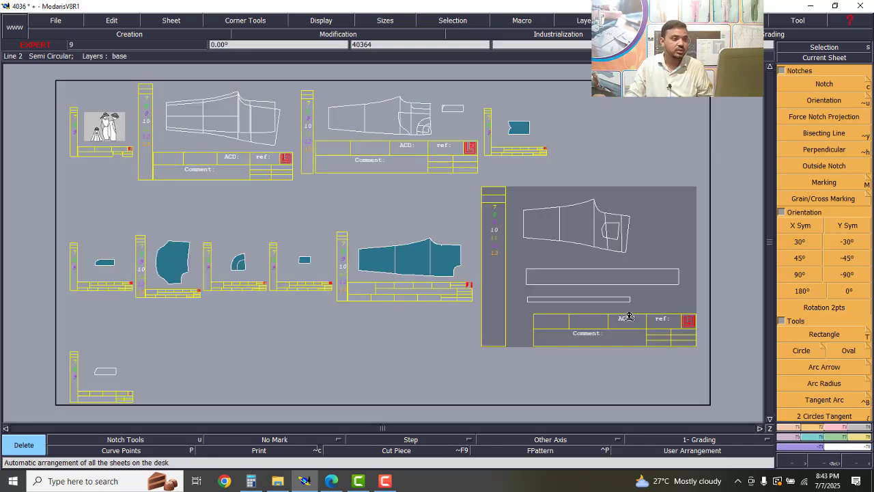
{"action": "left_click", "coordinate": [99, 377]}
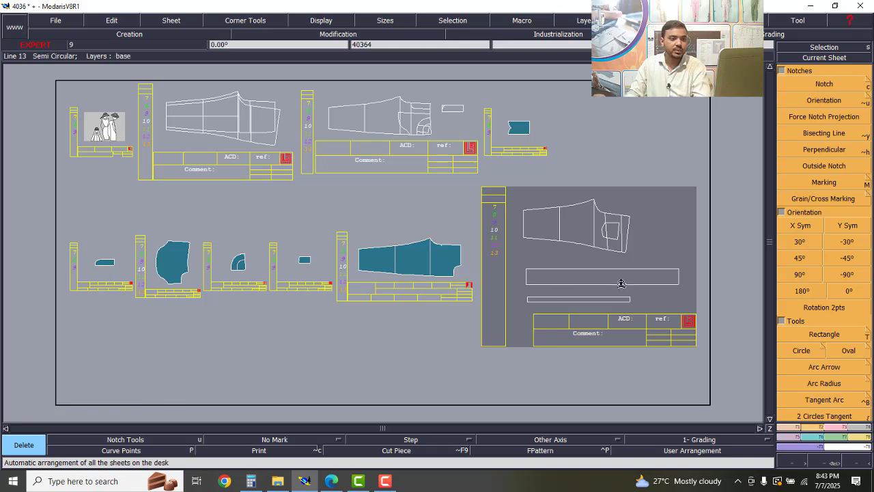
Extract the back leg below the yoke as a seam piece, including its three cross lines and the patch pocket outline.
{"action": "scroll", "coordinate": [683, 263], "scroll_direction": "up", "scroll_amount": 2}
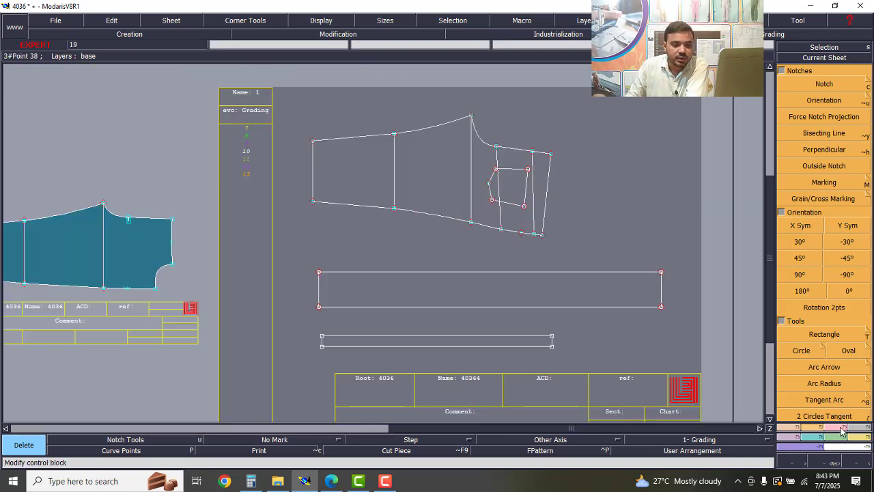
{"action": "left_click", "coordinate": [842, 429]}
{"action": "left_click", "coordinate": [856, 428]}
{"action": "left_click", "coordinate": [803, 324]}
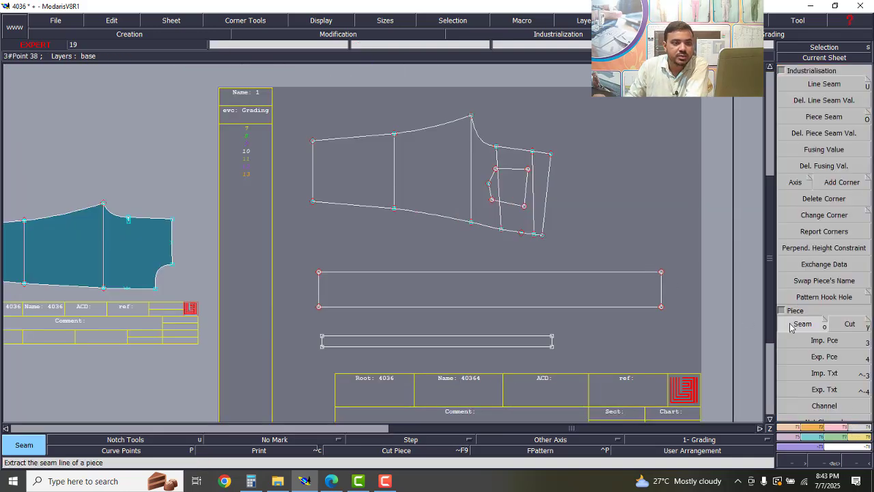
{"action": "left_click", "coordinate": [394, 172]}
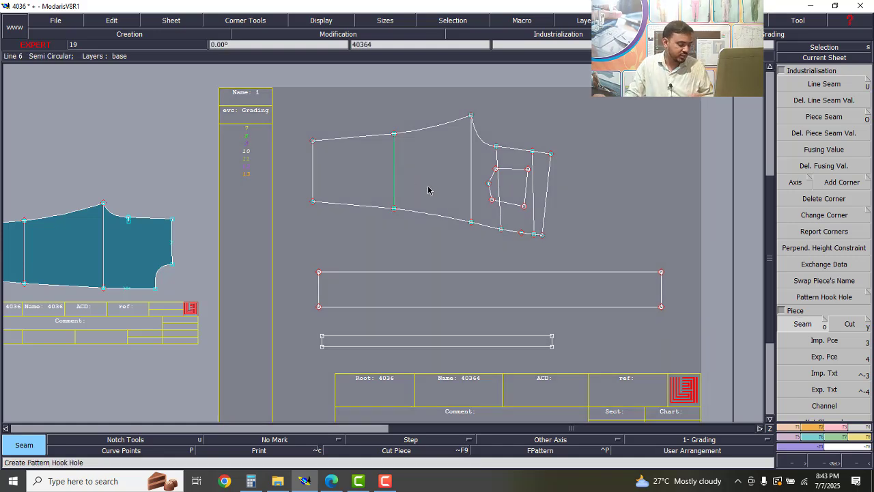
{"action": "left_click", "coordinate": [470, 171]}
{"action": "left_click", "coordinate": [498, 164]}
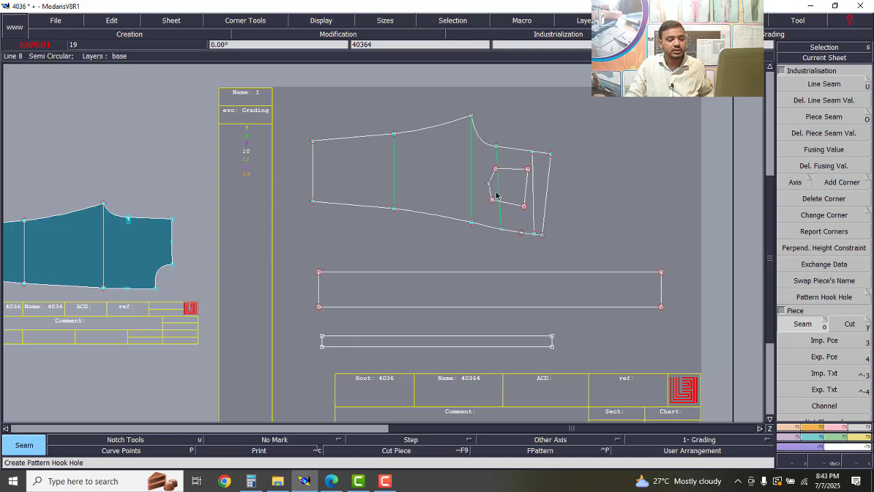
{"action": "left_click", "coordinate": [802, 324]}
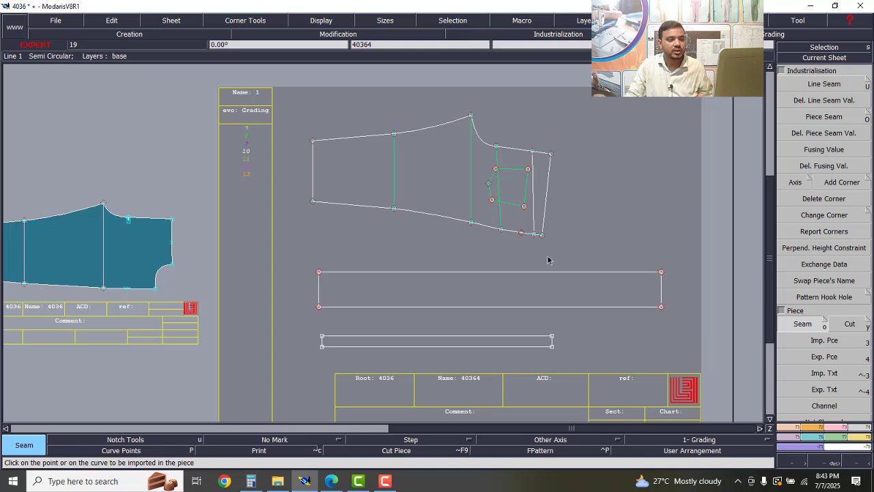
{"action": "left_click", "coordinate": [351, 180]}
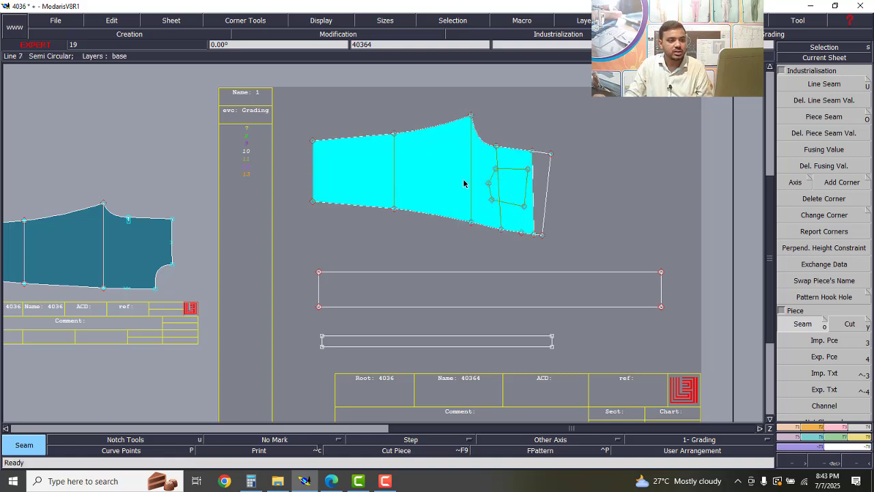
{"action": "right_click", "coordinate": [505, 158]}
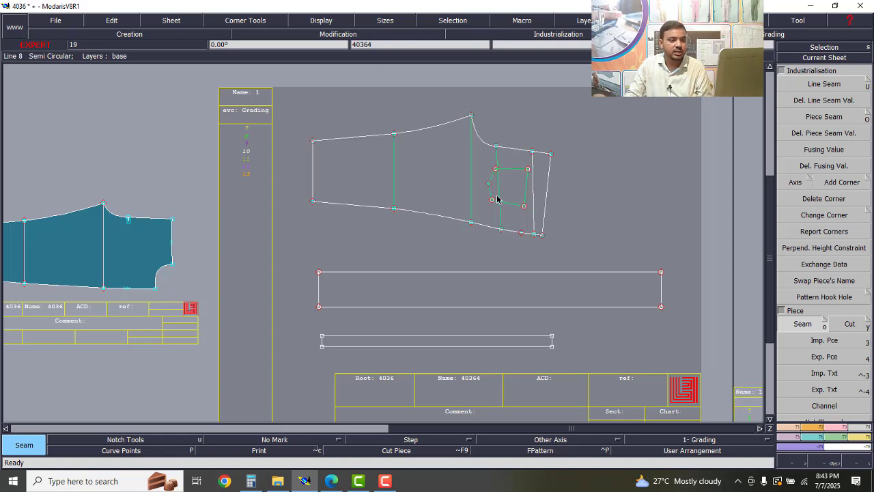
Extract the back patch pocket and the back yoke as separate seam pieces and rearrange all sheets.
{"action": "scroll", "coordinate": [512, 171], "scroll_direction": "up", "scroll_amount": 4}
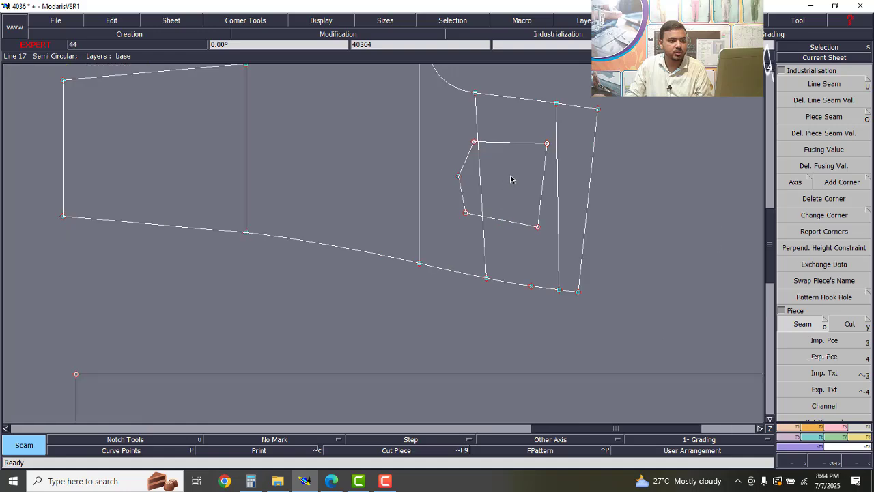
{"action": "left_click", "coordinate": [475, 183]}
{"action": "right_click", "coordinate": [472, 183]}
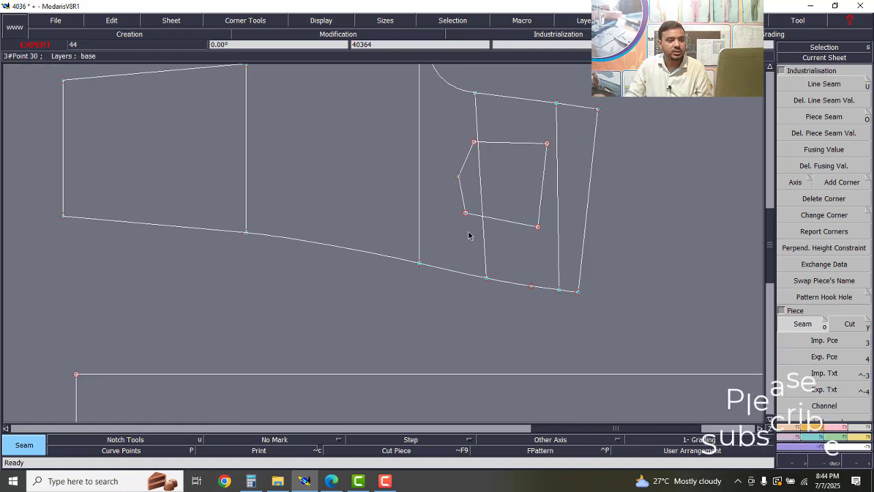
{"action": "scroll", "coordinate": [513, 212], "scroll_direction": "down", "scroll_amount": 3}
{"action": "scroll", "coordinate": [531, 211], "scroll_direction": "up", "scroll_amount": 2}
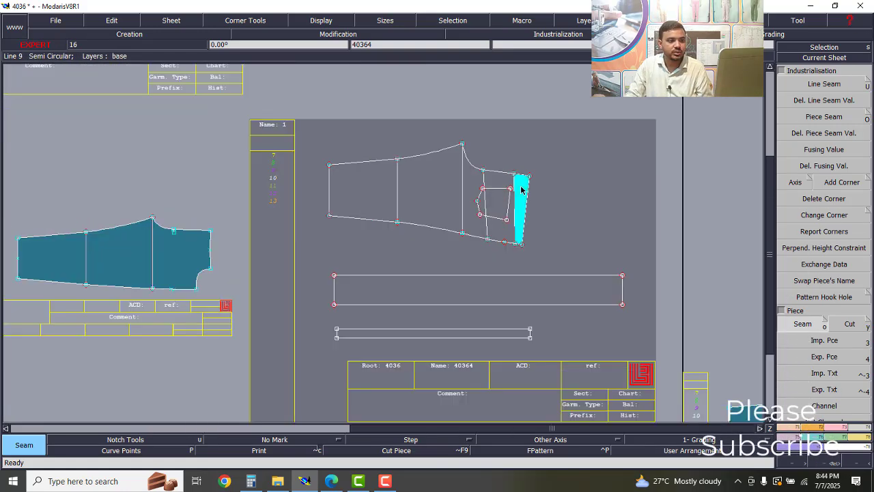
{"action": "key", "text": "j"}
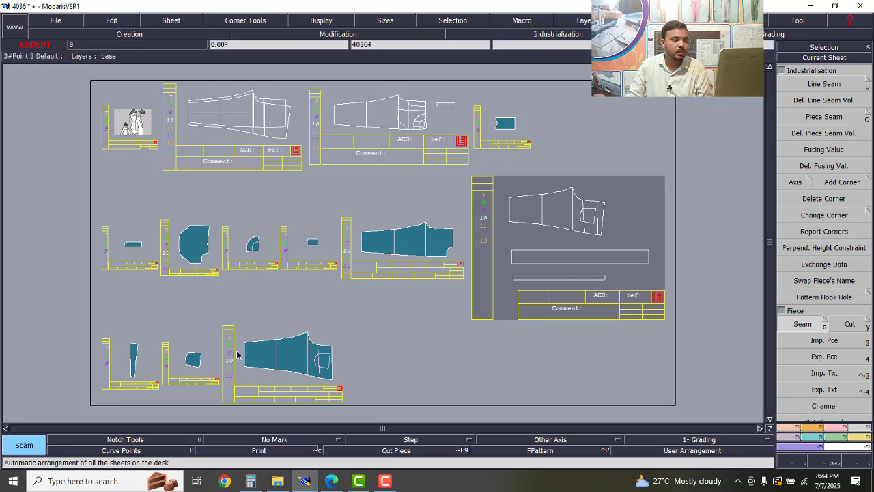
Extract the two long rectangles below the back draft as seam pieces and rearrange all sheets.
{"action": "scroll", "coordinate": [646, 255], "scroll_direction": "up", "scroll_amount": 3}
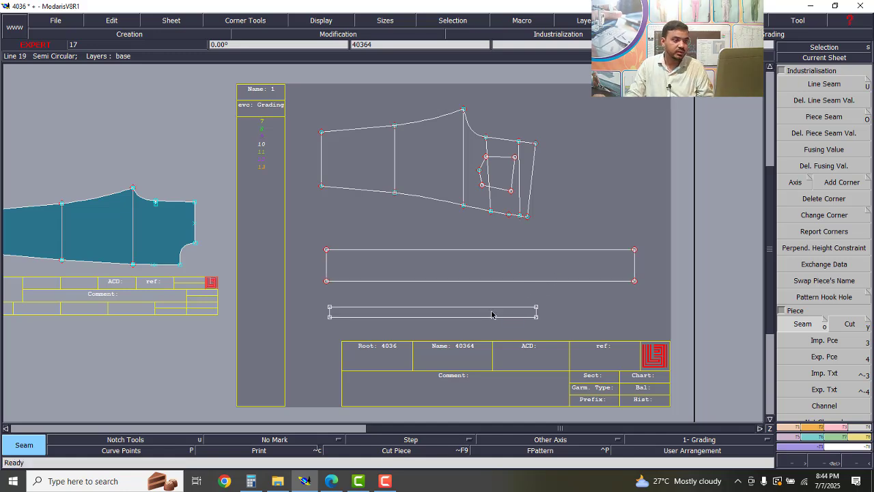
{"action": "scroll", "coordinate": [492, 314], "scroll_direction": "down", "scroll_amount": 3}
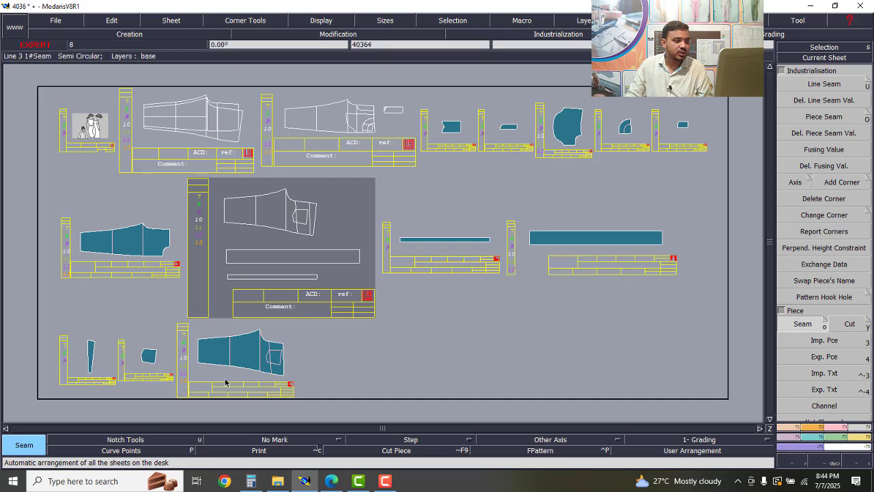
Rotate the back patch pocket by two points so that the straight edge opposite its pointed end lies horizontal.
{"action": "scroll", "coordinate": [73, 372], "scroll_direction": "up", "scroll_amount": 3}
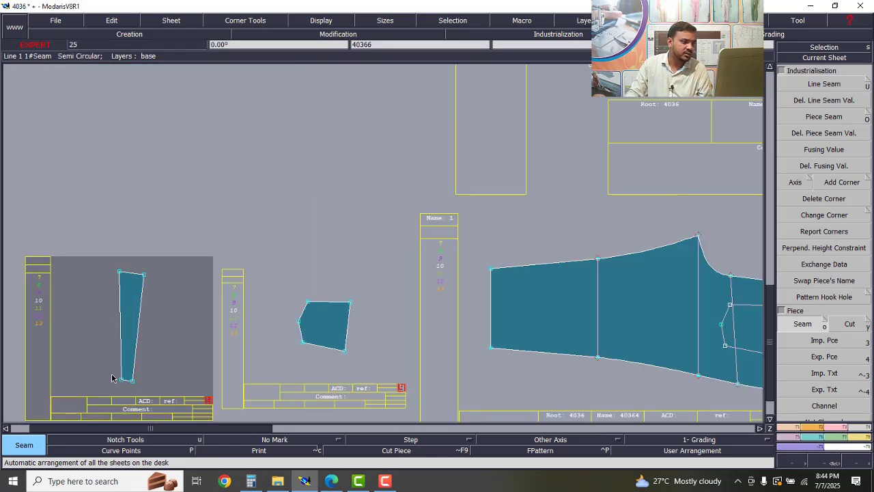
{"action": "scroll", "coordinate": [215, 348], "scroll_direction": "up", "scroll_amount": 4}
{"action": "scroll", "coordinate": [192, 353], "scroll_direction": "down", "scroll_amount": 4}
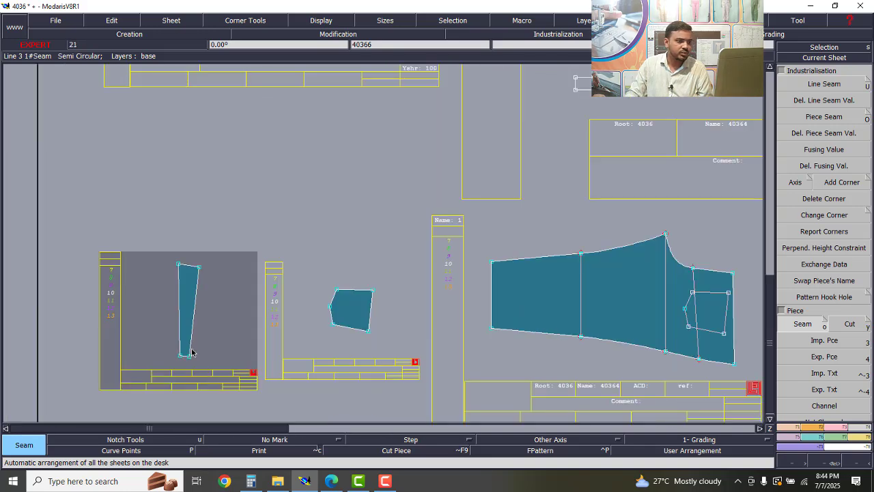
{"action": "scroll", "coordinate": [382, 341], "scroll_direction": "up", "scroll_amount": 2}
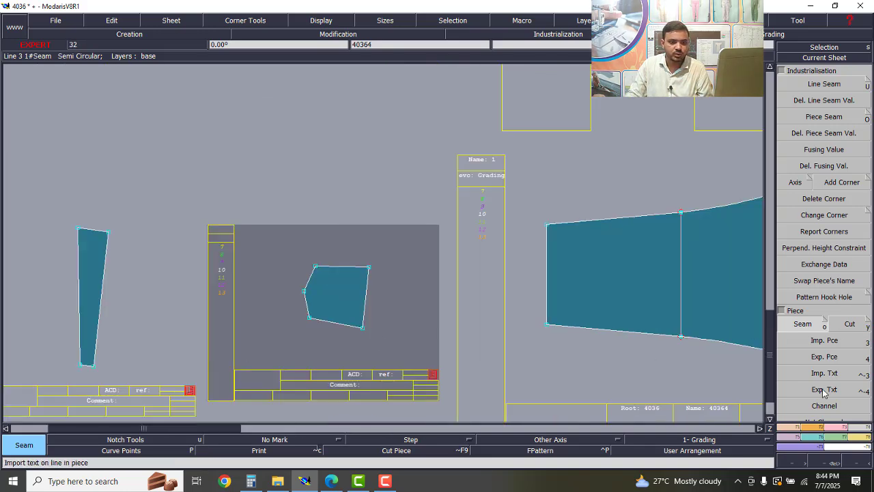
{"action": "left_click", "coordinate": [812, 429]}
{"action": "left_click", "coordinate": [824, 308]}
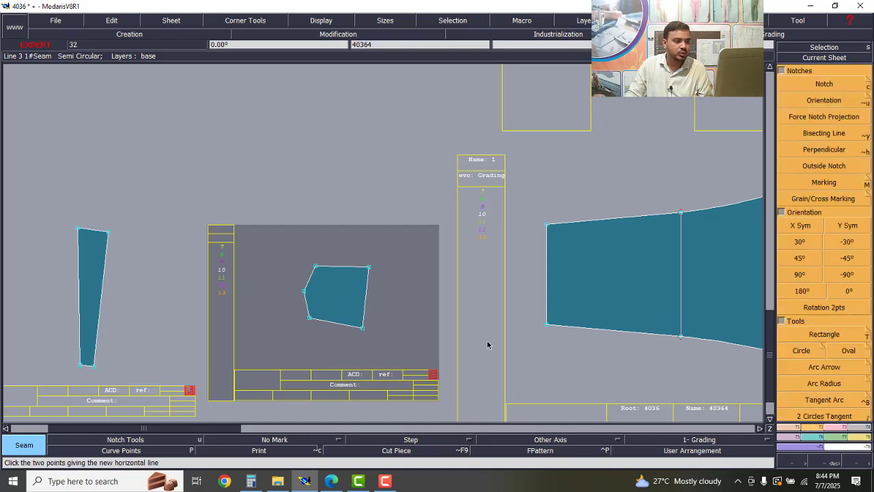
{"action": "left_click", "coordinate": [362, 329]}
{"action": "left_click", "coordinate": [369, 267]}
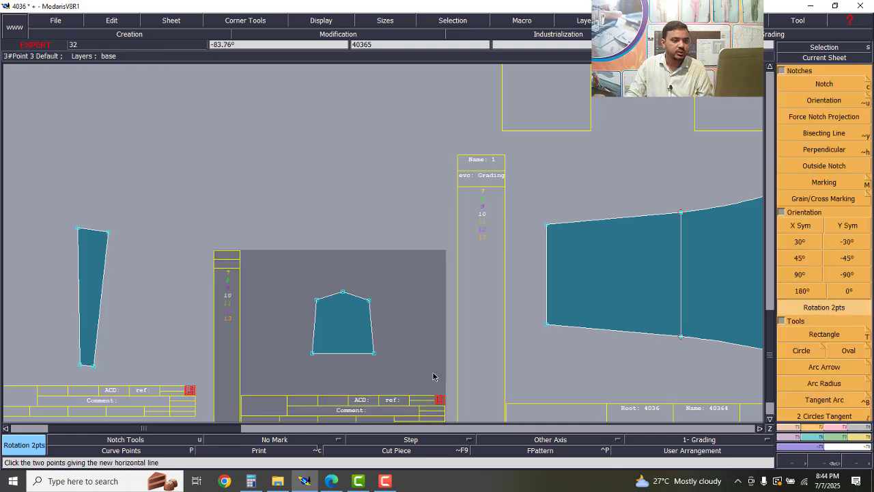
Rotate the back patch pocket a quarter turn so that its pointed end faces left, and rearrange all sheets.
{"action": "left_click", "coordinate": [850, 228]}
{"action": "left_click", "coordinate": [850, 228]}
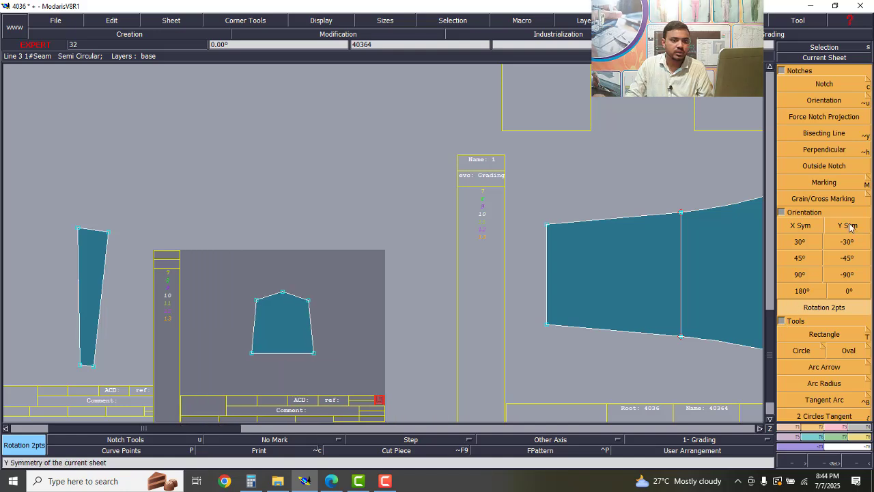
{"action": "left_click", "coordinate": [847, 244]}
{"action": "left_click", "coordinate": [847, 246]}
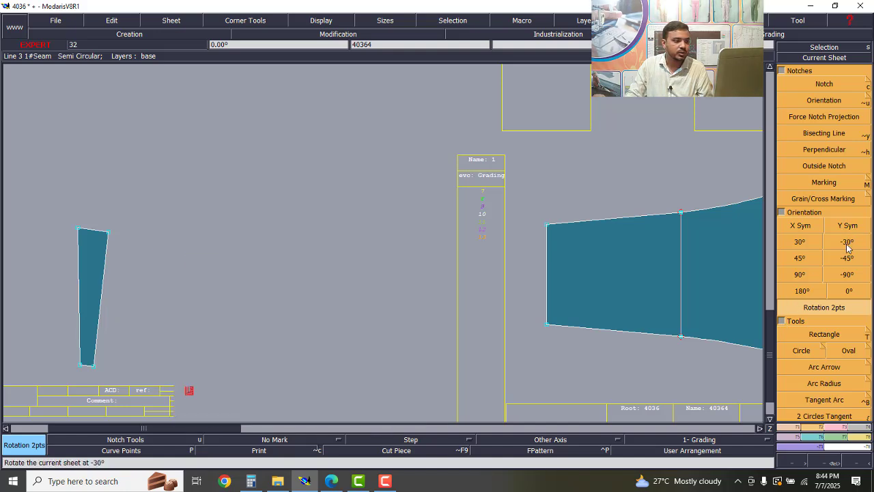
{"action": "left_click", "coordinate": [847, 245]}
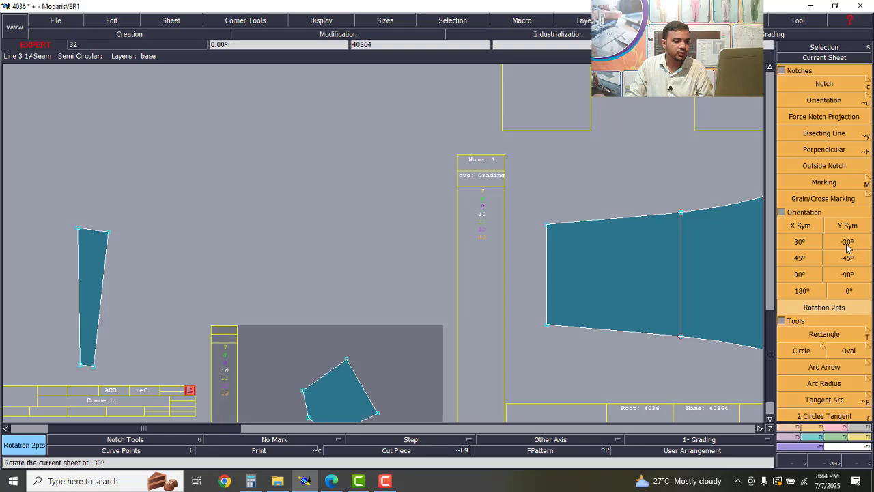
{"action": "left_click", "coordinate": [847, 248]}
{"action": "scroll", "coordinate": [430, 283], "scroll_direction": "down", "scroll_amount": 2}
{"action": "scroll", "coordinate": [390, 341], "scroll_direction": "up", "scroll_amount": 2}
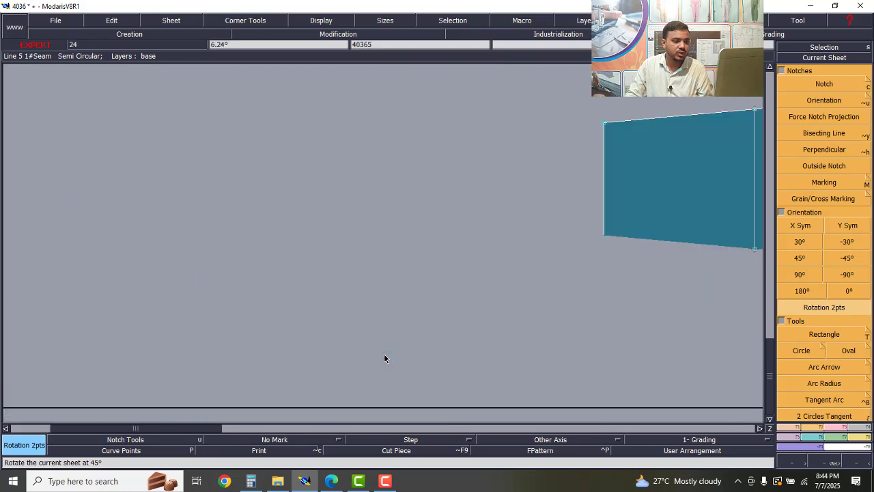
{"action": "scroll", "coordinate": [263, 321], "scroll_direction": "down", "scroll_amount": 2}
{"action": "scroll", "coordinate": [321, 301], "scroll_direction": "down", "scroll_amount": 2}
{"action": "scroll", "coordinate": [396, 283], "scroll_direction": "up", "scroll_amount": 3}
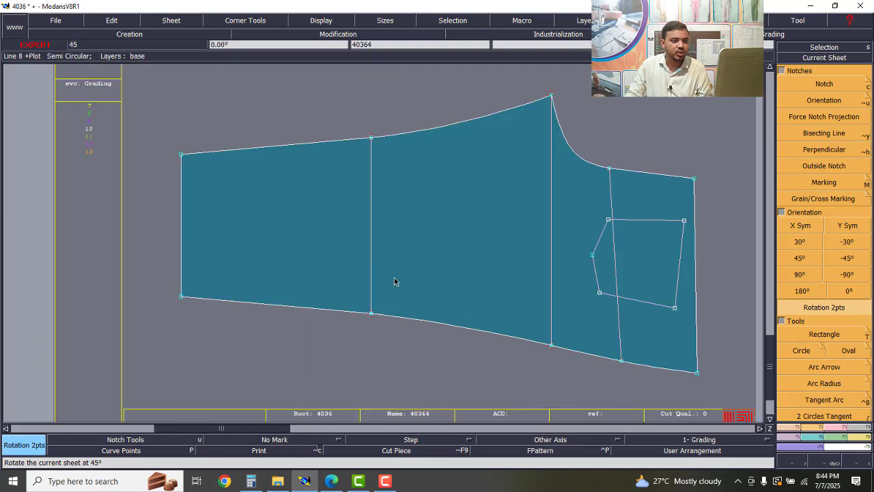
{"action": "scroll", "coordinate": [397, 281], "scroll_direction": "down", "scroll_amount": 1}
{"action": "scroll", "coordinate": [398, 282], "scroll_direction": "down", "scroll_amount": 2}
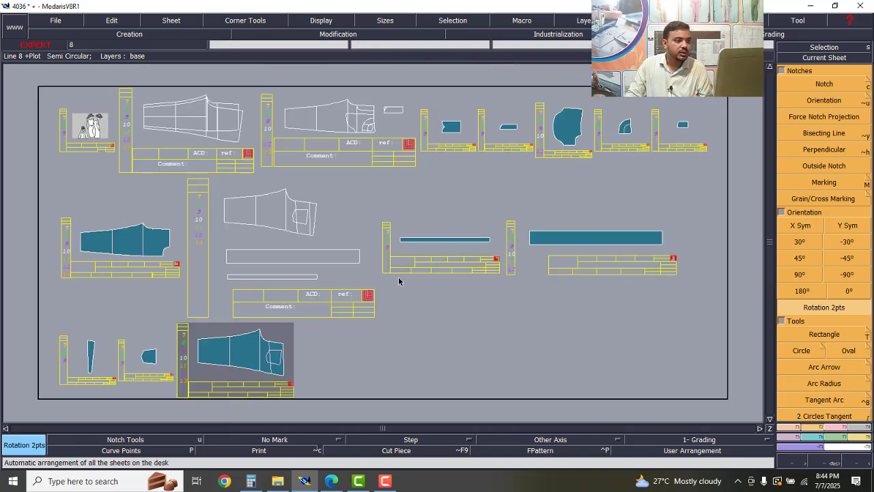
{"action": "scroll", "coordinate": [382, 277], "scroll_direction": "down", "scroll_amount": 1}
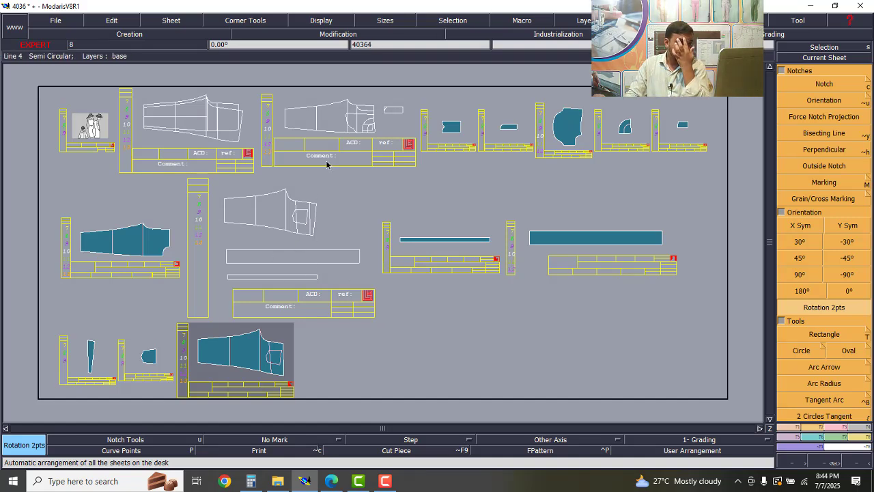
{"action": "left_click", "coordinate": [790, 427]}
{"action": "left_click", "coordinate": [824, 258]}
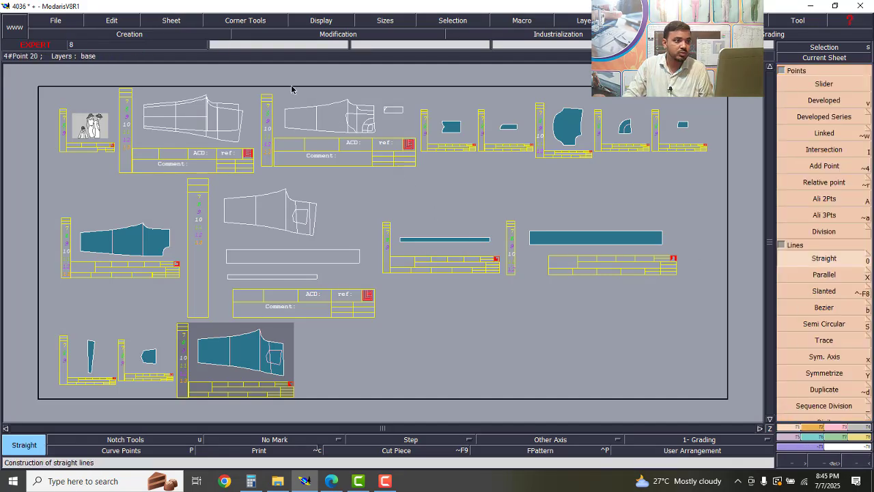
{"action": "left_click", "coordinate": [394, 151]}
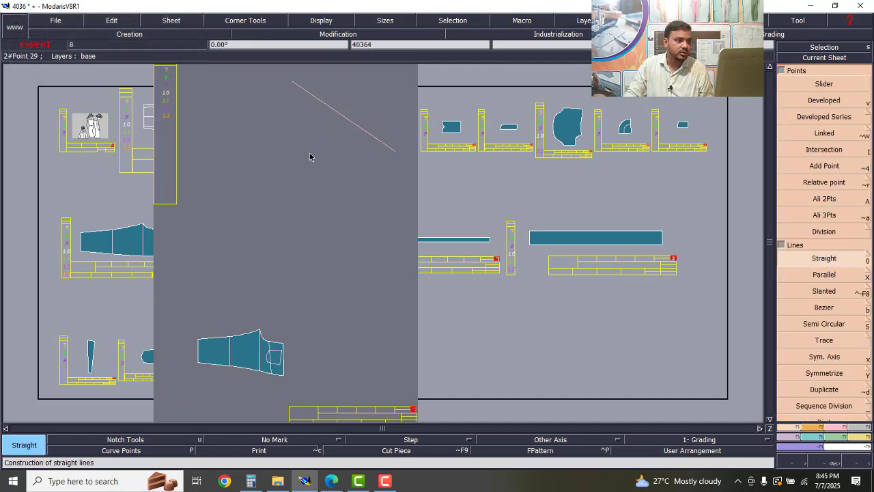
{"action": "key", "text": "ctrl+z"}
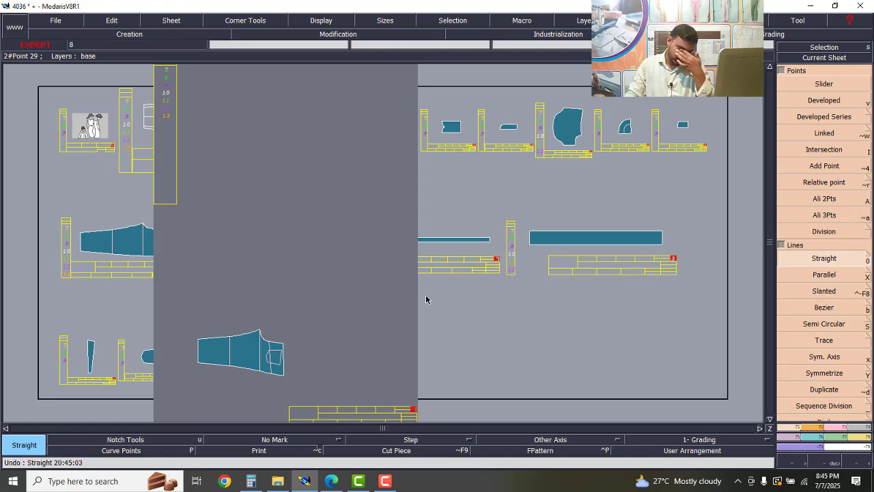
{"action": "left_click", "coordinate": [171, 20]}
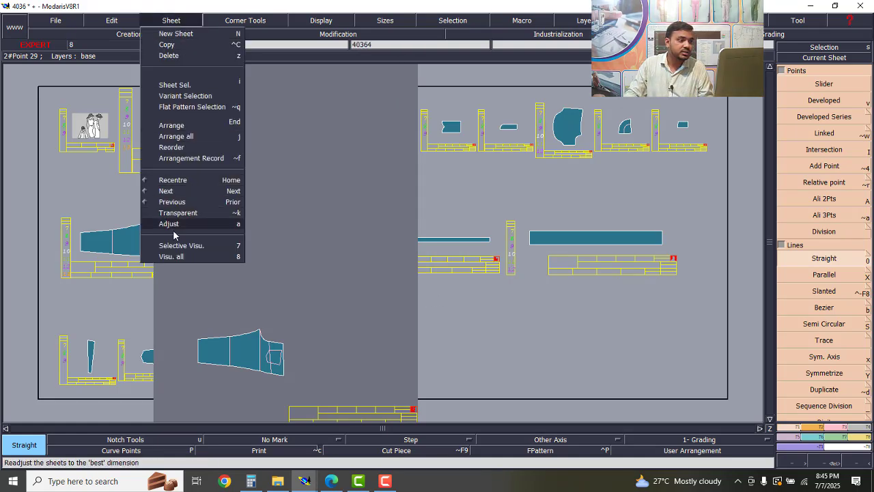
{"action": "left_click", "coordinate": [221, 235]}
{"action": "scroll", "coordinate": [280, 267], "scroll_direction": "up", "scroll_amount": 3}
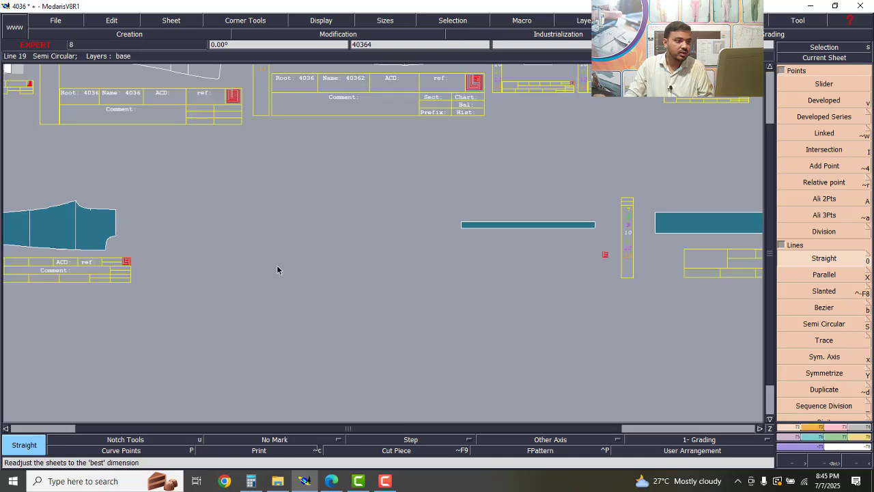
Cross out the back draft and its two rectangles with two long diagonal straight lines.
{"action": "left_click", "coordinate": [824, 257]}
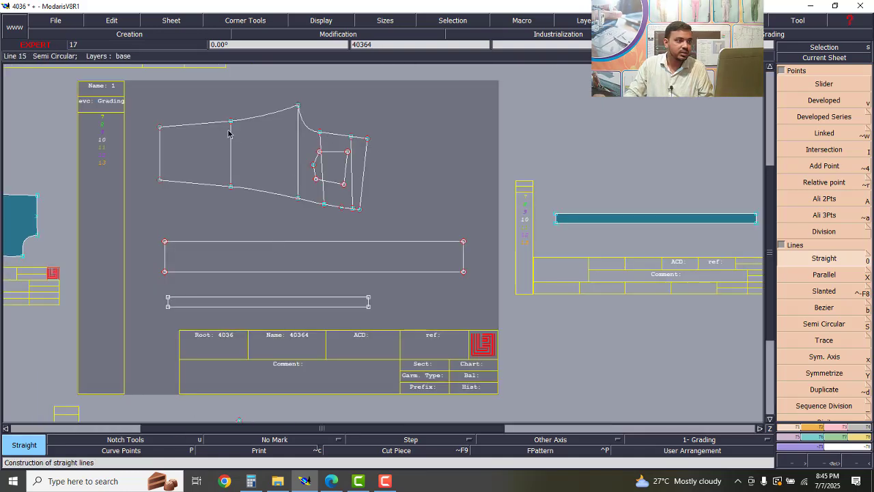
{"action": "left_click", "coordinate": [205, 109]}
{"action": "left_click", "coordinate": [423, 319]}
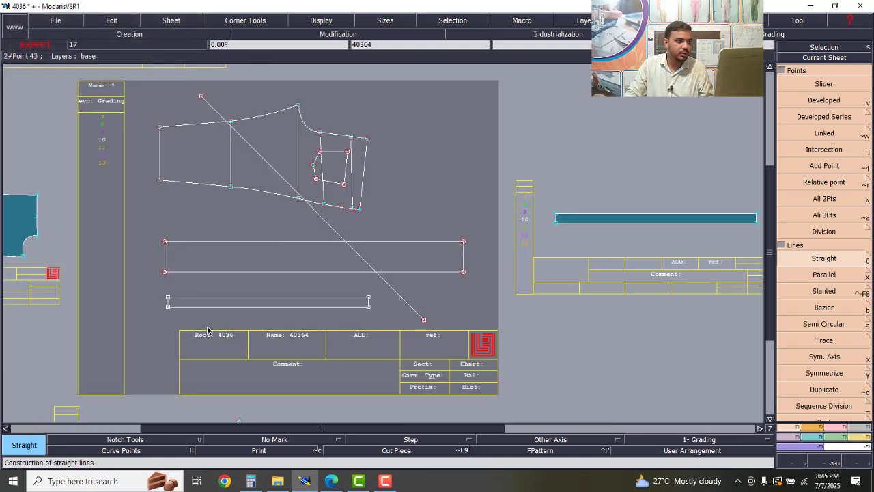
{"action": "left_click", "coordinate": [209, 328]}
{"action": "left_click", "coordinate": [395, 89]}
Cross out the front draft on sheet 40362 with two diagonal straight lines.
{"action": "scroll", "coordinate": [315, 274], "scroll_direction": "down", "scroll_amount": 2}
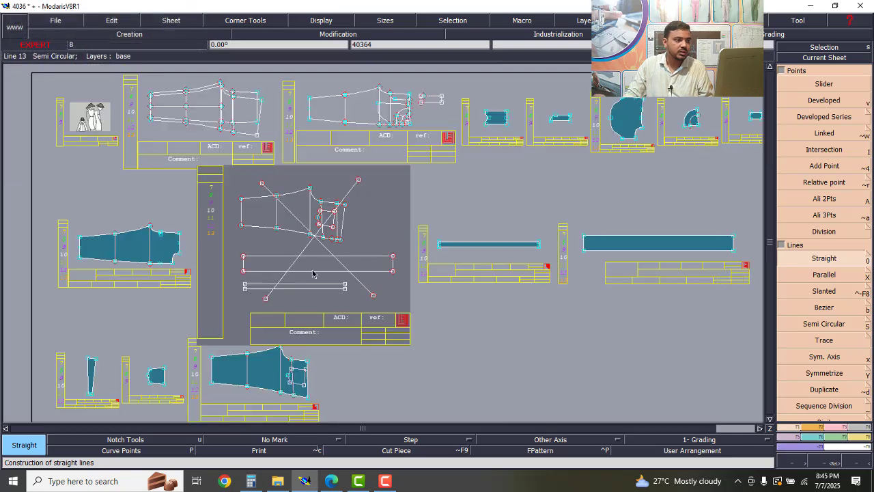
{"action": "scroll", "coordinate": [316, 184], "scroll_direction": "up", "scroll_amount": 1}
{"action": "scroll", "coordinate": [329, 192], "scroll_direction": "down", "scroll_amount": 3}
{"action": "scroll", "coordinate": [348, 221], "scroll_direction": "up", "scroll_amount": 1}
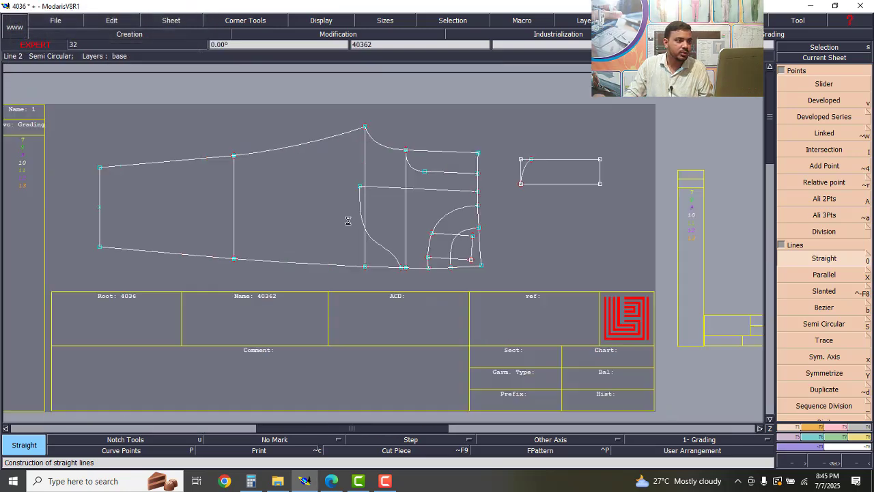
{"action": "left_click", "coordinate": [247, 108]}
{"action": "left_click", "coordinate": [458, 361]}
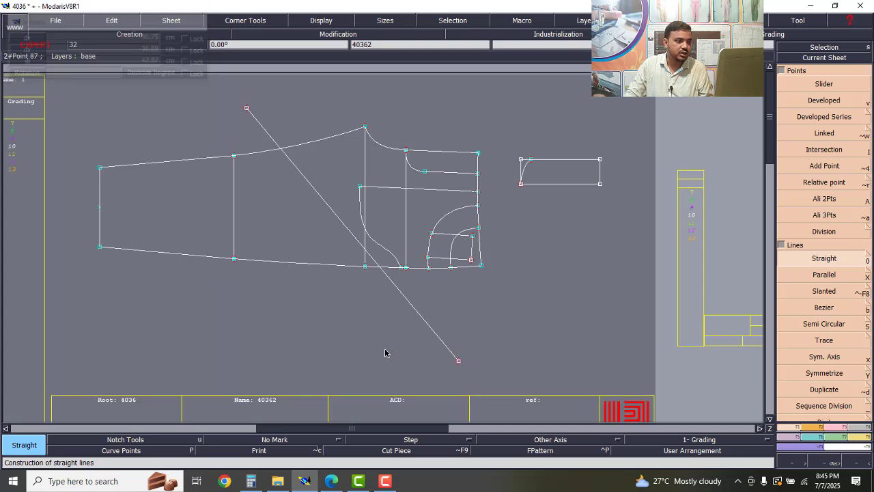
{"action": "left_click", "coordinate": [194, 360]}
{"action": "left_click", "coordinate": [439, 99]}
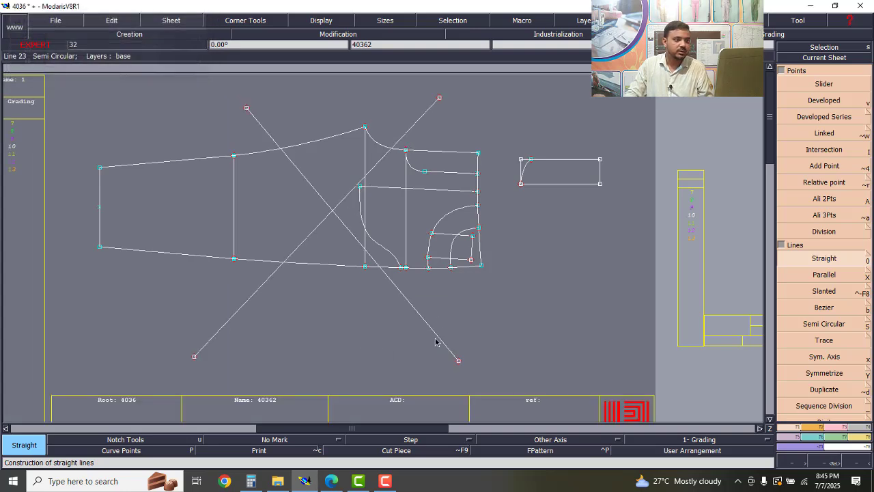
Cross out the combined base draft on sheet 4036 with two diagonal straight lines and rearrange all sheets.
{"action": "scroll", "coordinate": [439, 284], "scroll_direction": "down", "scroll_amount": 3}
{"action": "scroll", "coordinate": [439, 284], "scroll_direction": "down", "scroll_amount": 1}
{"action": "scroll", "coordinate": [287, 296], "scroll_direction": "up", "scroll_amount": 5}
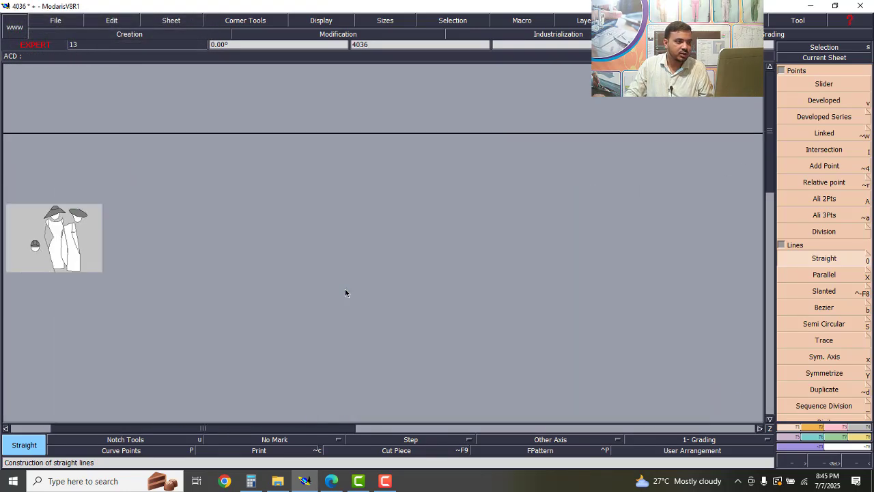
{"action": "left_click", "coordinate": [261, 144]}
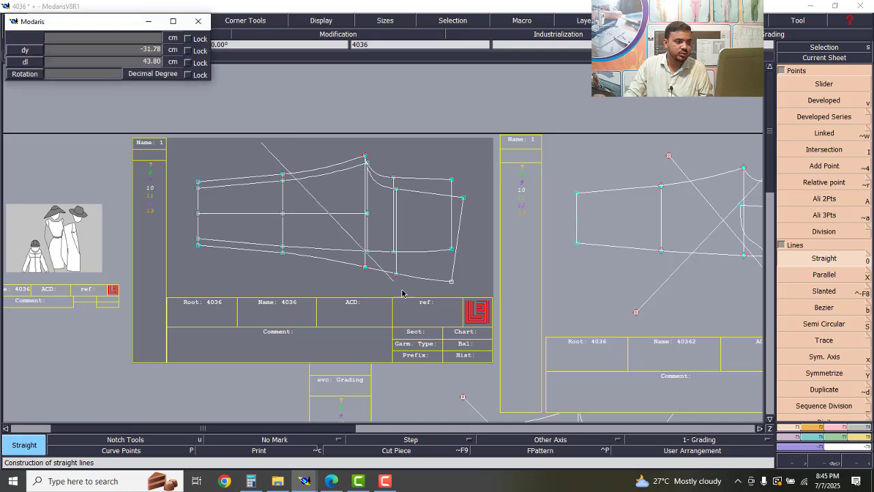
{"action": "left_click", "coordinate": [432, 314]}
{"action": "left_click", "coordinate": [337, 226]}
{"action": "left_click", "coordinate": [403, 138]}
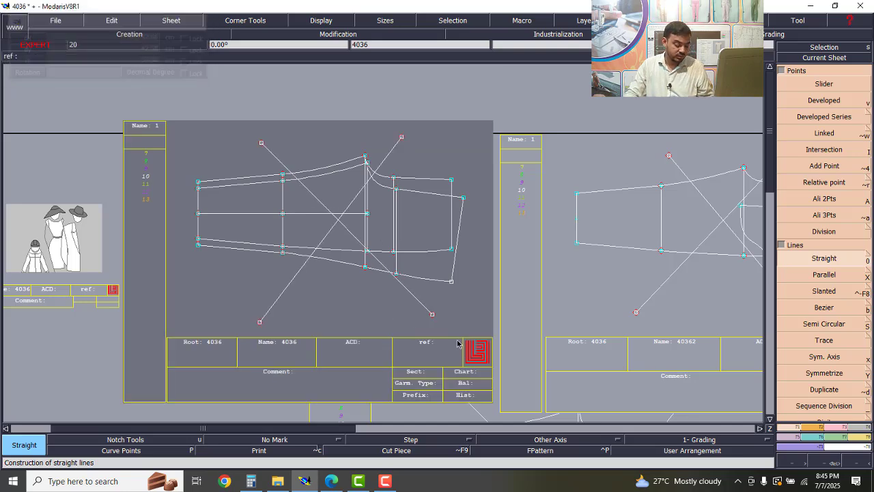
{"action": "key", "text": "8"}
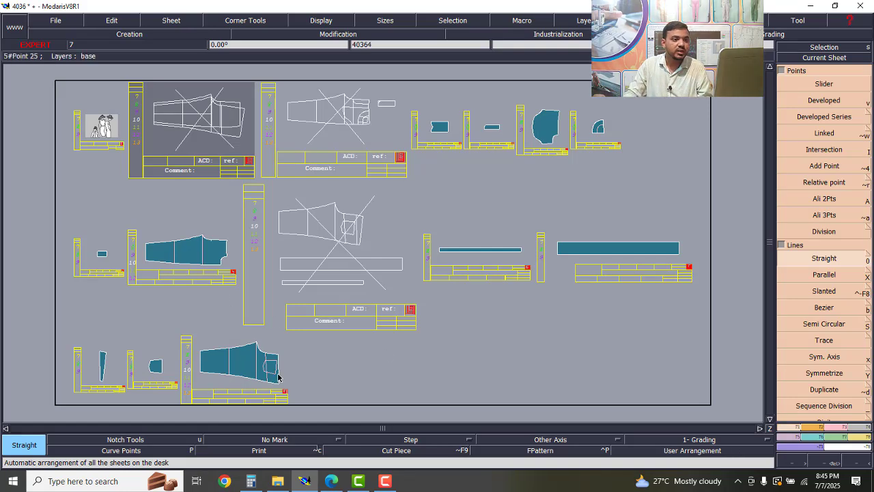
Apply a line seam of 1.00 cm at beginning and end to all edges of the rectangular fly piece with the indented end.
{"action": "scroll", "coordinate": [451, 113], "scroll_direction": "up", "scroll_amount": 5}
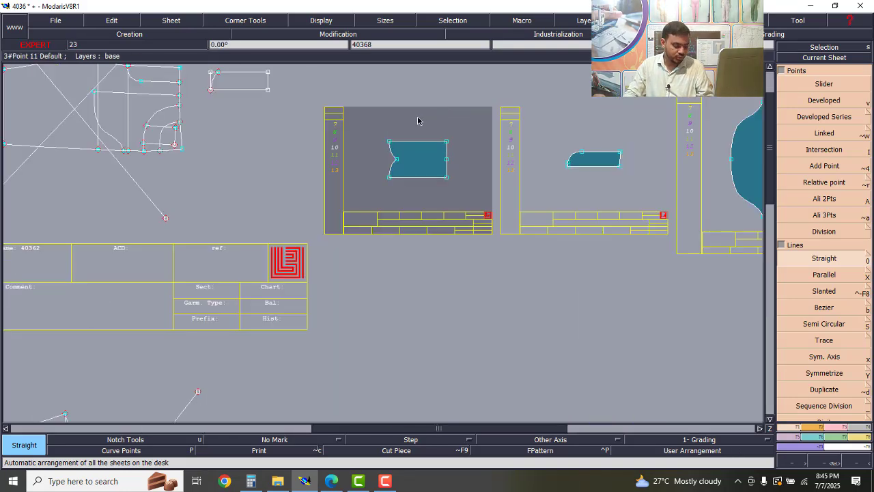
{"action": "scroll", "coordinate": [420, 121], "scroll_direction": "down", "scroll_amount": 3}
{"action": "scroll", "coordinate": [455, 124], "scroll_direction": "down", "scroll_amount": 2}
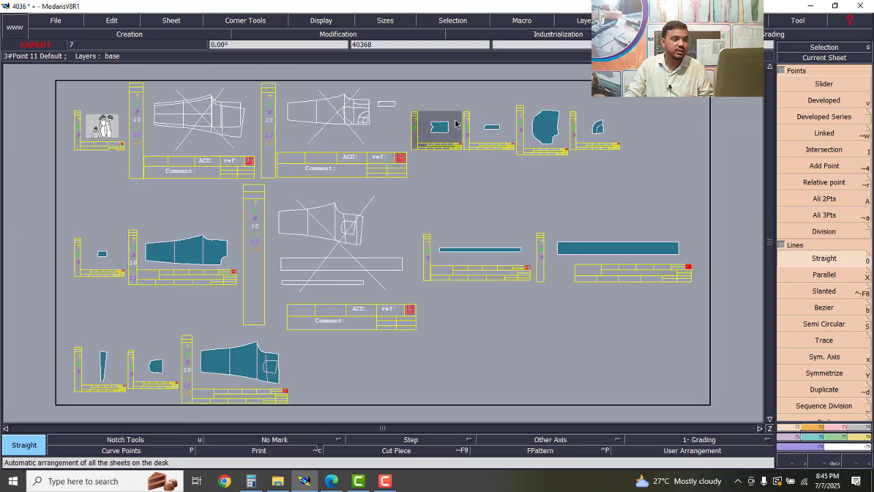
{"action": "scroll", "coordinate": [450, 126], "scroll_direction": "up", "scroll_amount": 4}
{"action": "scroll", "coordinate": [451, 125], "scroll_direction": "up", "scroll_amount": 2}
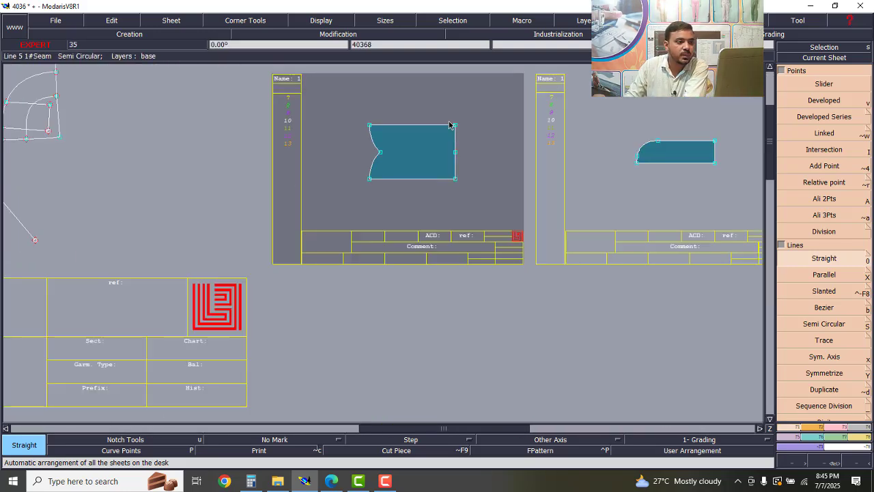
{"action": "scroll", "coordinate": [351, 94], "scroll_direction": "up", "scroll_amount": 1}
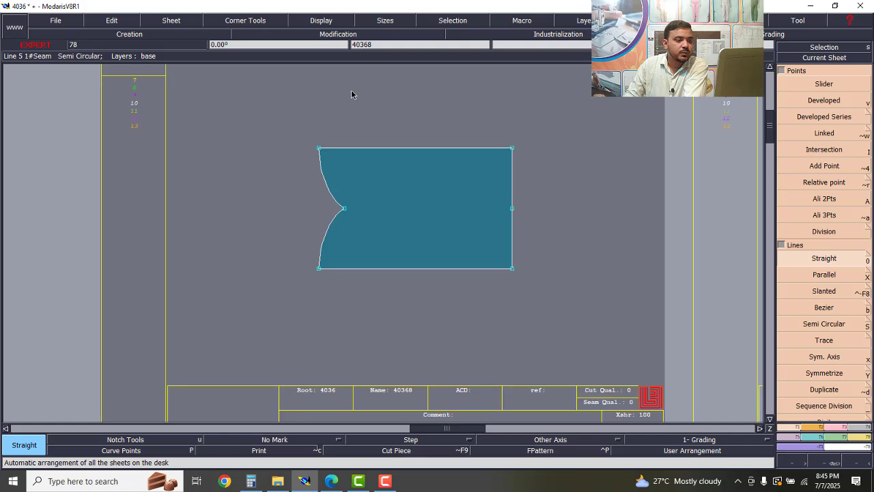
{"action": "scroll", "coordinate": [352, 91], "scroll_direction": "down", "scroll_amount": 2}
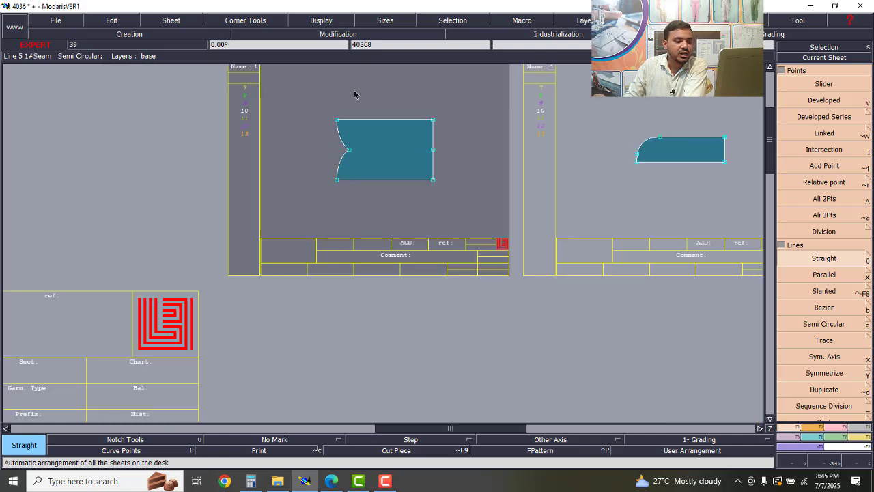
{"action": "scroll", "coordinate": [355, 94], "scroll_direction": "up", "scroll_amount": 1}
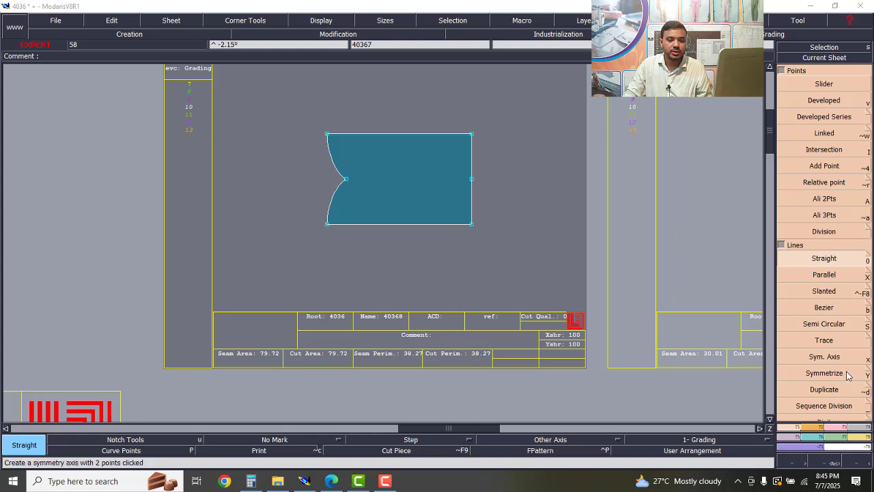
{"action": "left_click", "coordinate": [858, 427]}
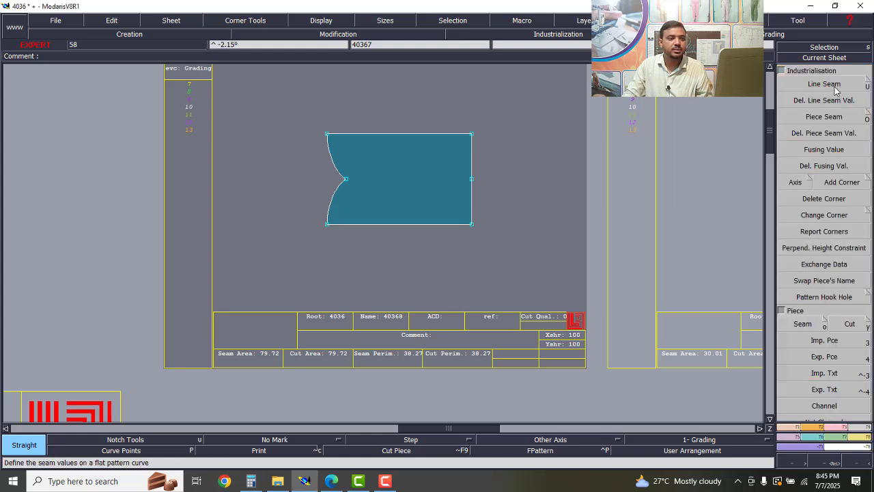
{"action": "left_click", "coordinate": [834, 88]}
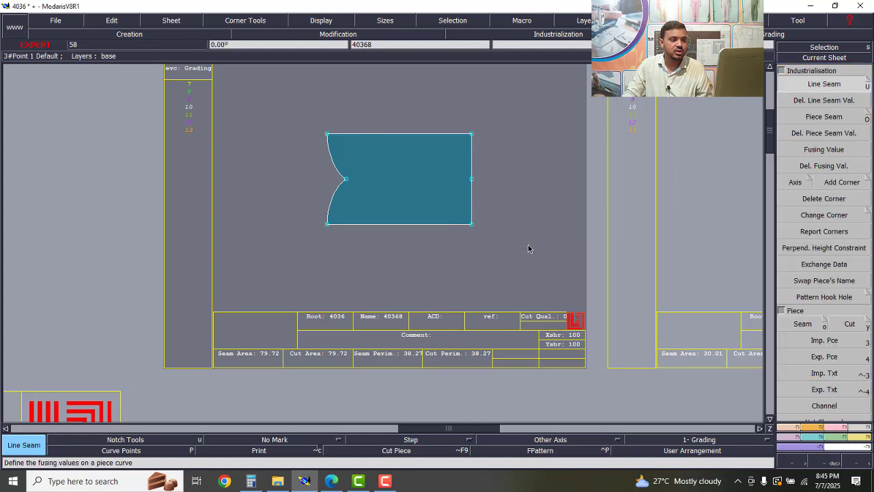
{"action": "left_click", "coordinate": [453, 227]}
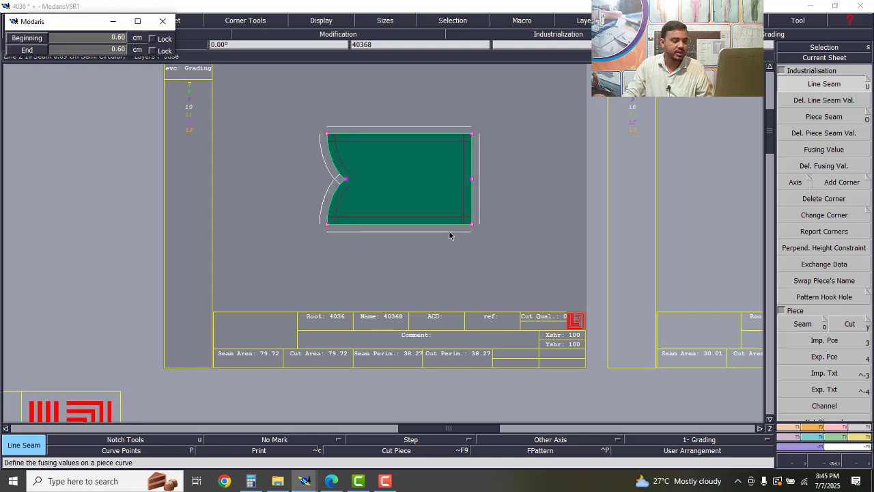
{"action": "type", "text": "1.00"}
{"action": "key", "text": "Return"}
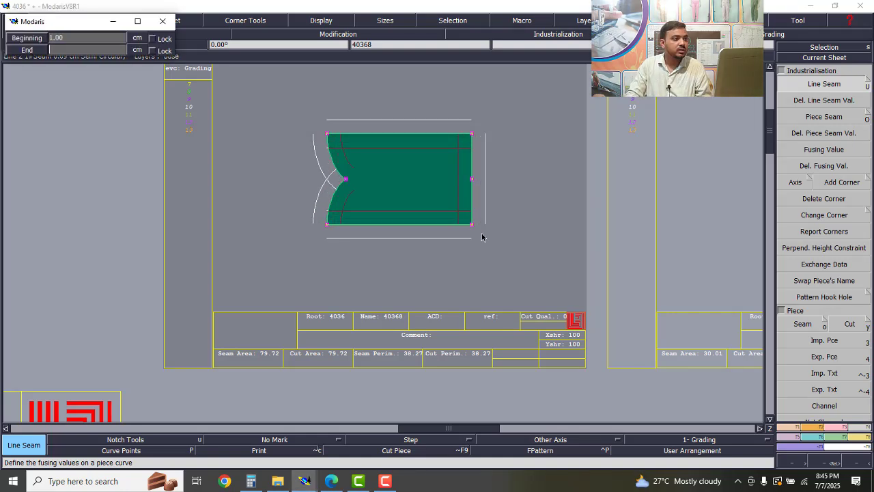
{"action": "type", "text": "1"}
{"action": "left_click", "coordinate": [482, 238]}
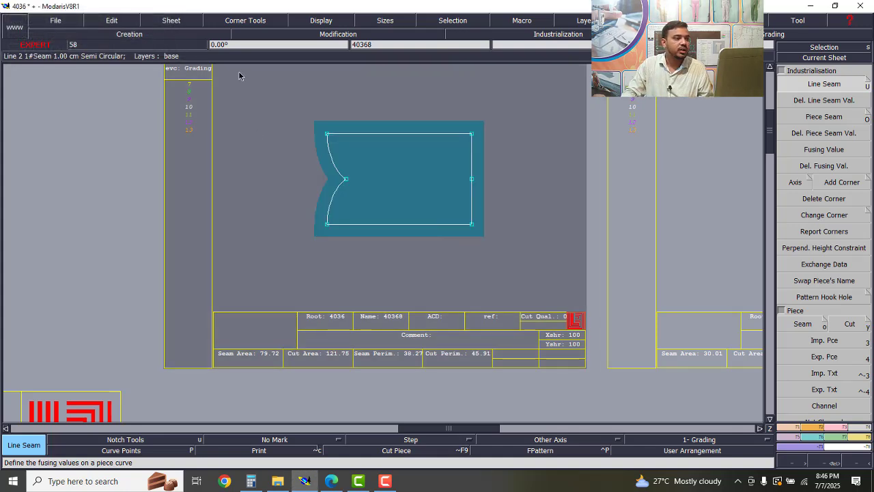
Enter "Dubble fly 1X1" as the comment of the rectangular fly piece with the indented end.
{"action": "left_click", "coordinate": [114, 21]}
{"action": "left_click", "coordinate": [110, 31]}
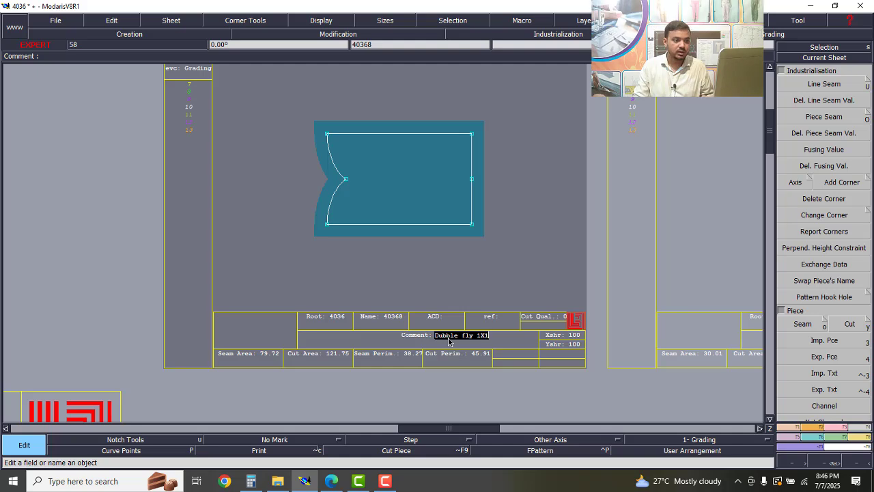
{"action": "key", "text": "Return"}
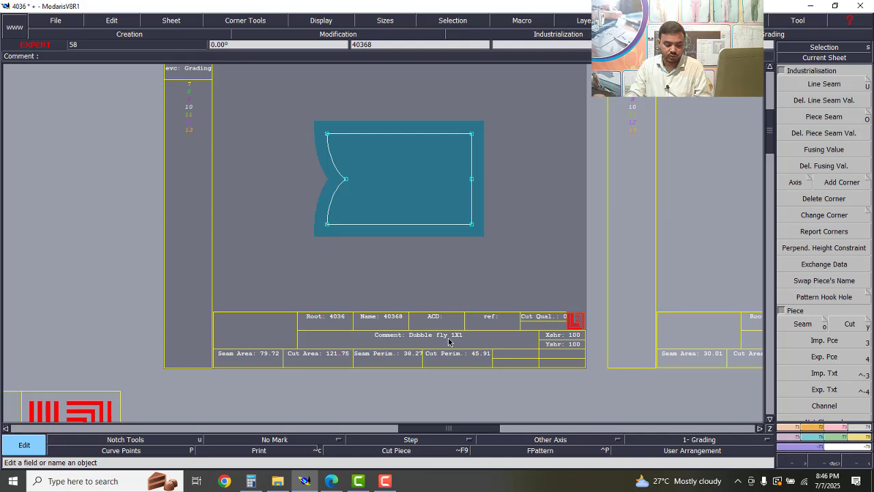
Apply a line seam of 1 cm to all edges of the narrow fly piece with one rounded corner on sheet 40367.
{"action": "key", "text": "Page_Down"}
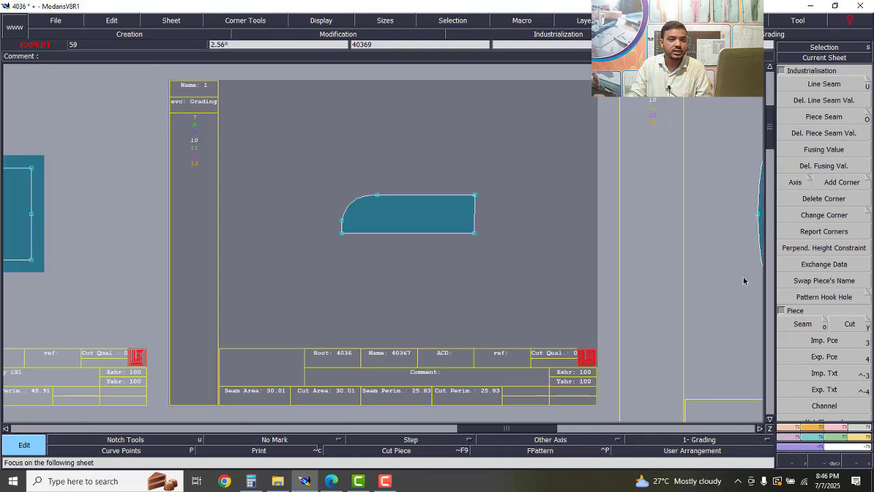
{"action": "left_click", "coordinate": [835, 82]}
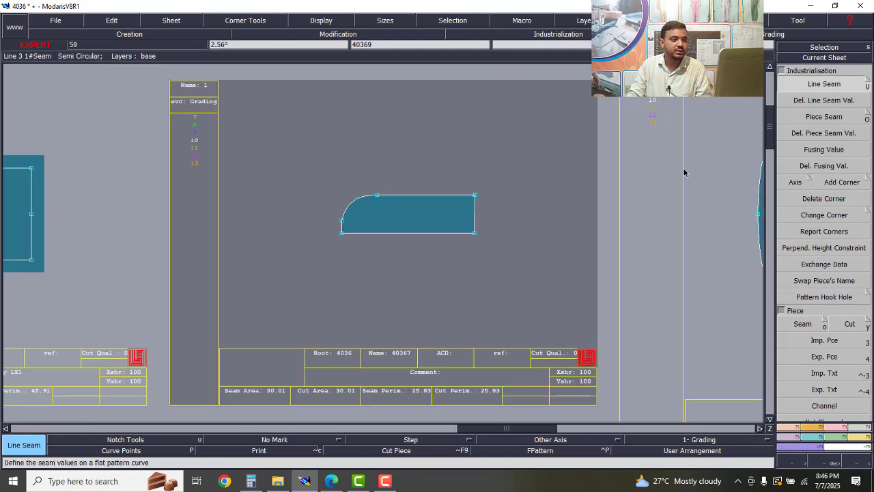
{"action": "left_click", "coordinate": [464, 244]}
{"action": "left_click", "coordinate": [475, 219]}
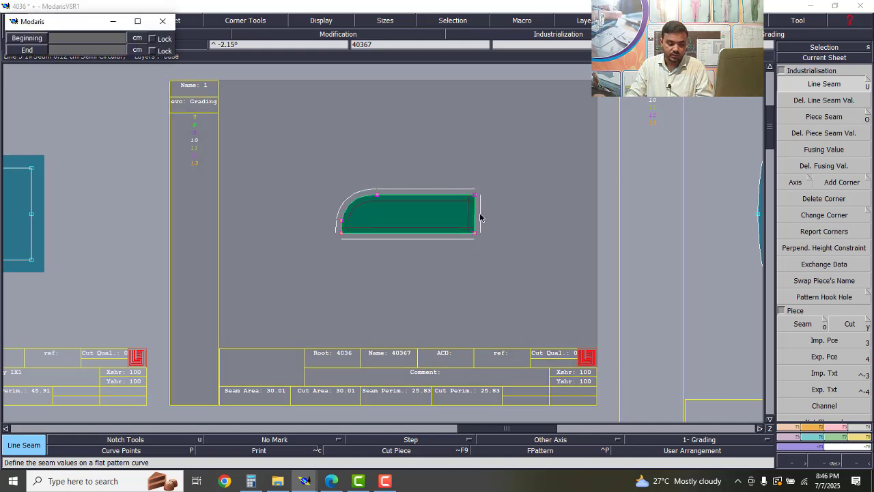
{"action": "type", "text": "1"}
{"action": "key", "text": "Return"}
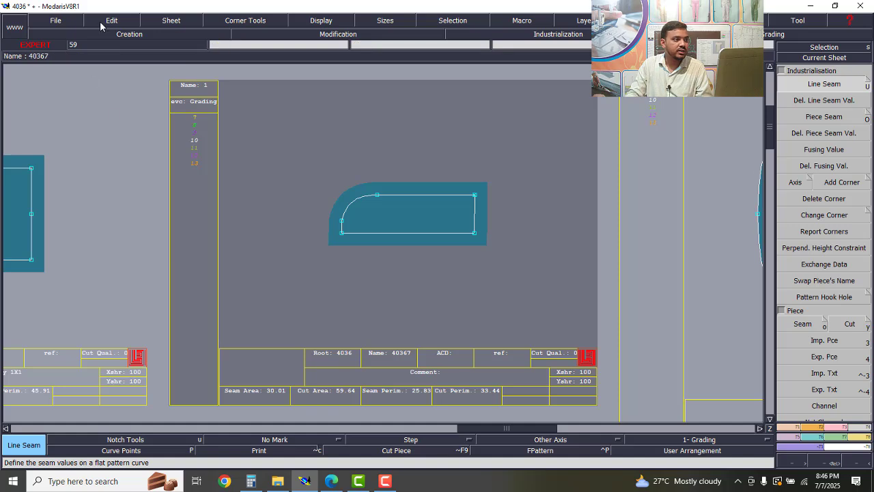
Enter "Single fly 1X1" as the comment of the narrow fly piece with one rounded corner.
{"action": "left_click", "coordinate": [111, 20]}
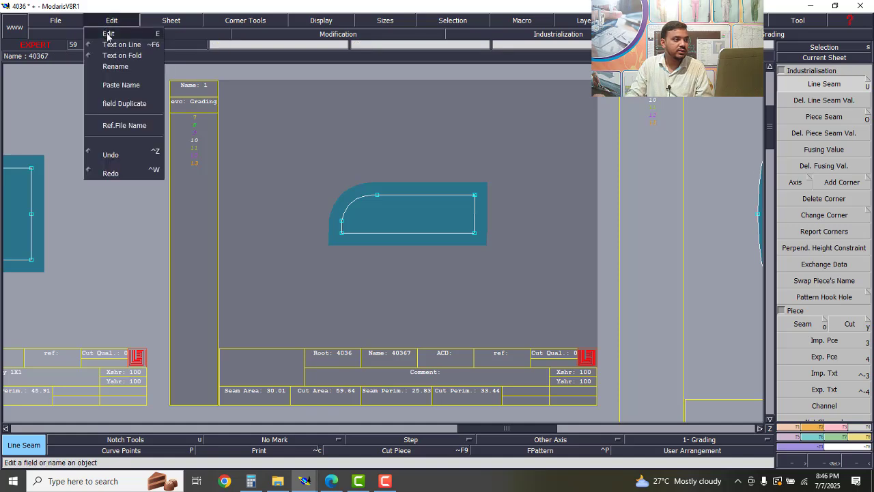
{"action": "left_click", "coordinate": [108, 34]}
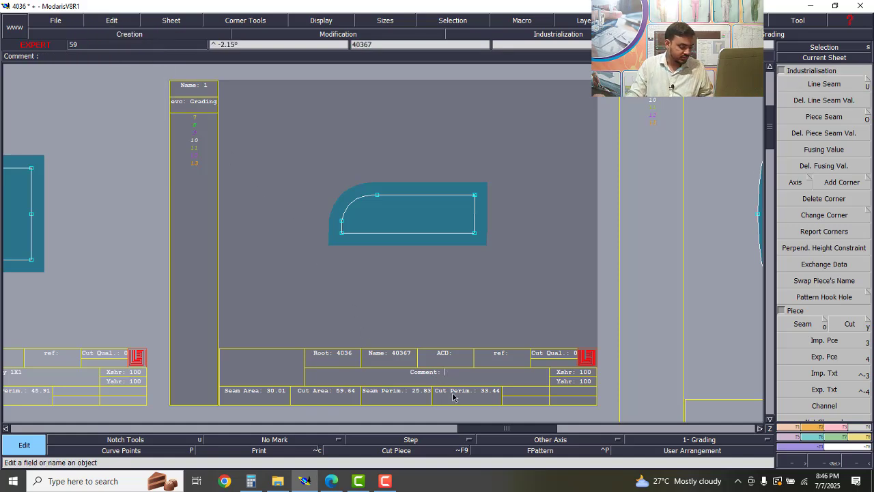
{"action": "type", "text": "Sin"}
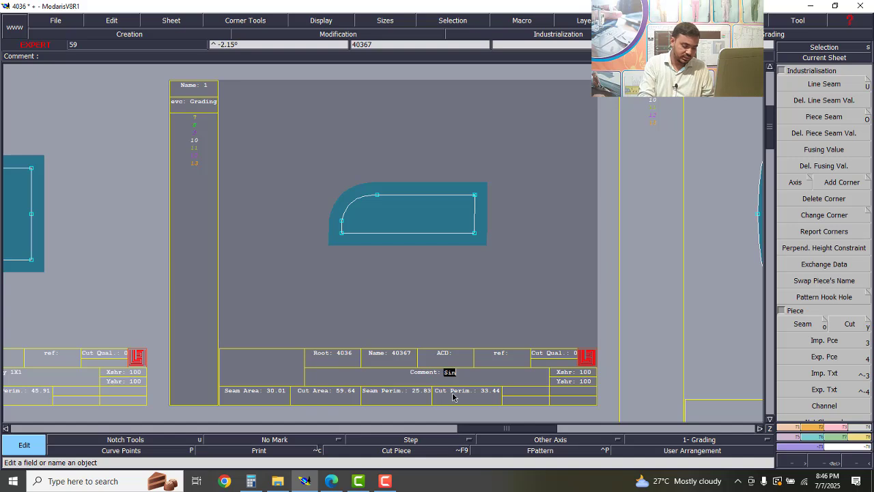
{"action": "type", "text": "gle"}
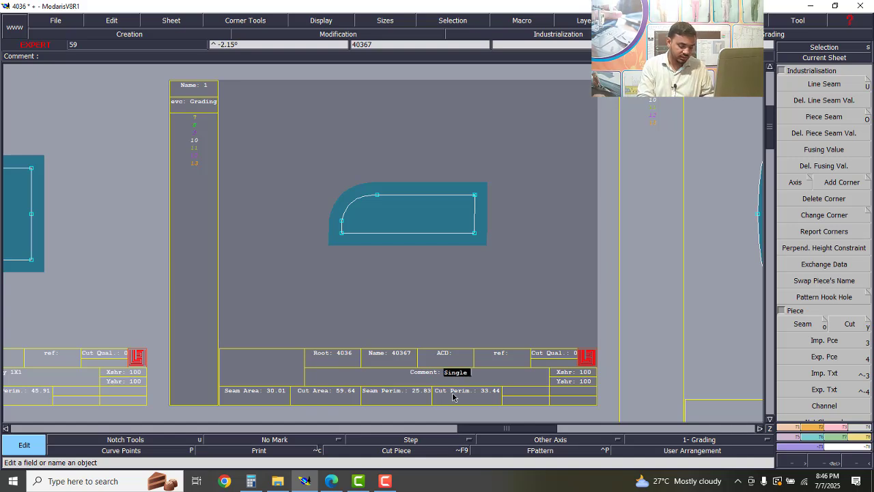
{"action": "type", "text": " fly"}
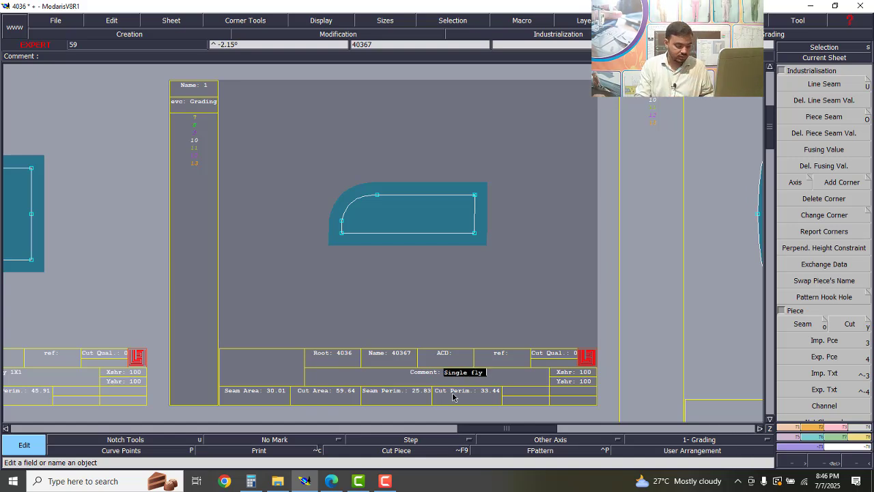
{"action": "type", "text": " 1X1"}
{"action": "key", "text": "Return"}
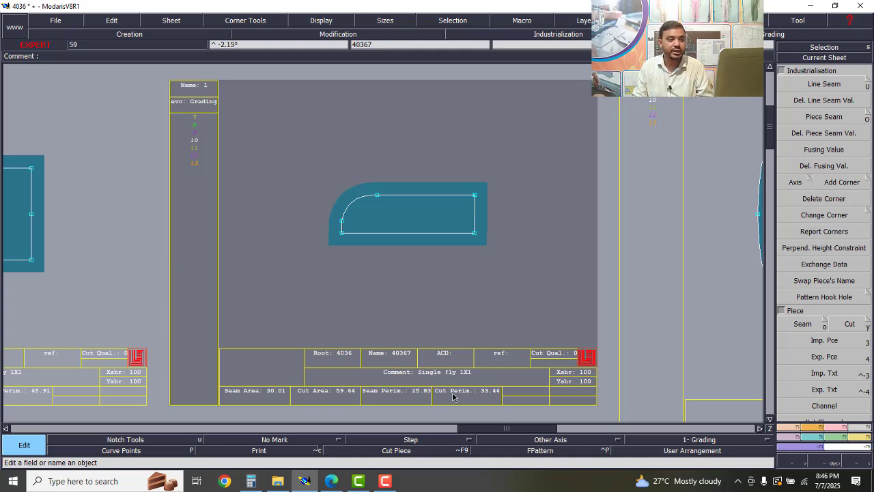
Apply a line seam of 1.00 cm to all edges of the large pocket bag piece on sheet 40369.
{"action": "key", "text": "Page_Down"}
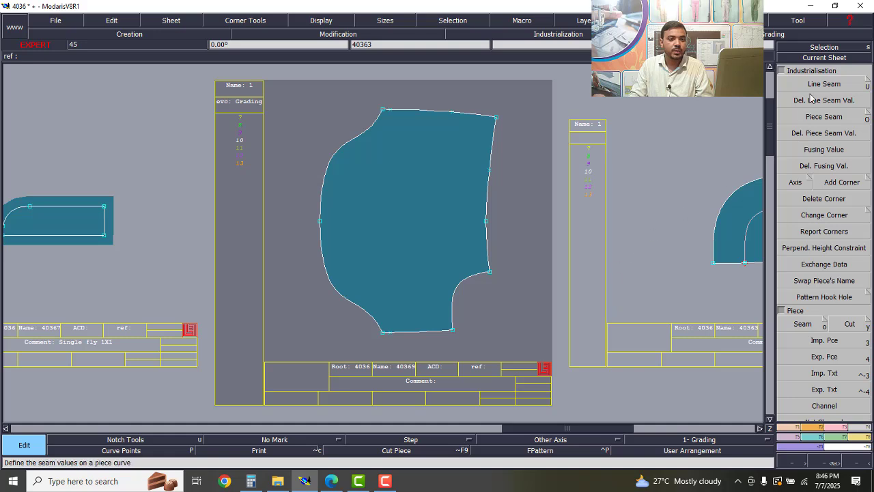
{"action": "key", "text": "u"}
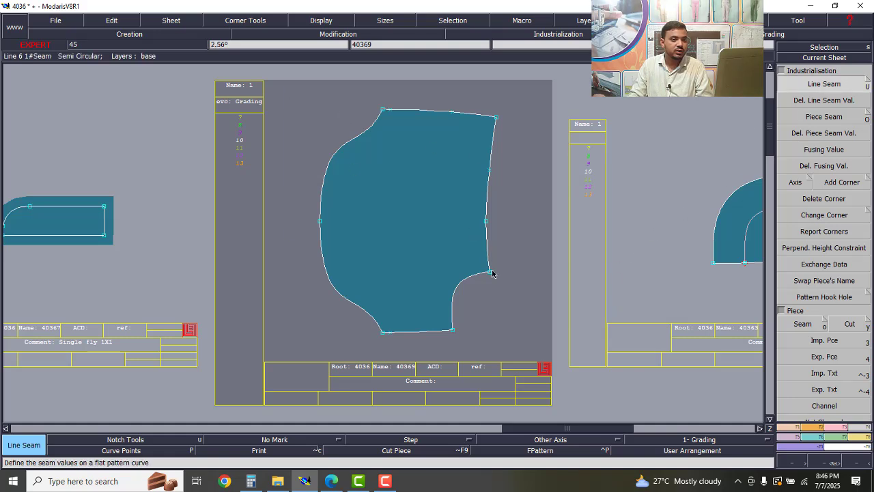
{"action": "left_click", "coordinate": [454, 321]}
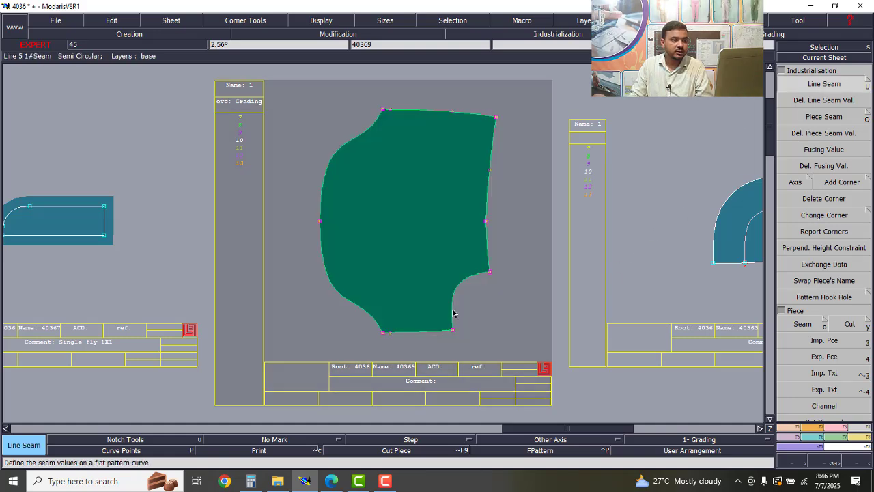
{"action": "key", "text": "Return"}
{"action": "key", "text": "Return"}
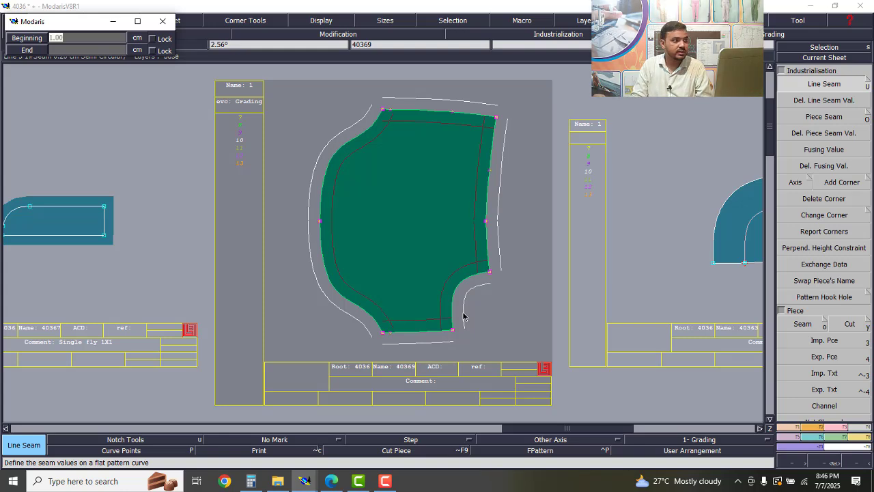
{"action": "left_click", "coordinate": [485, 318]}
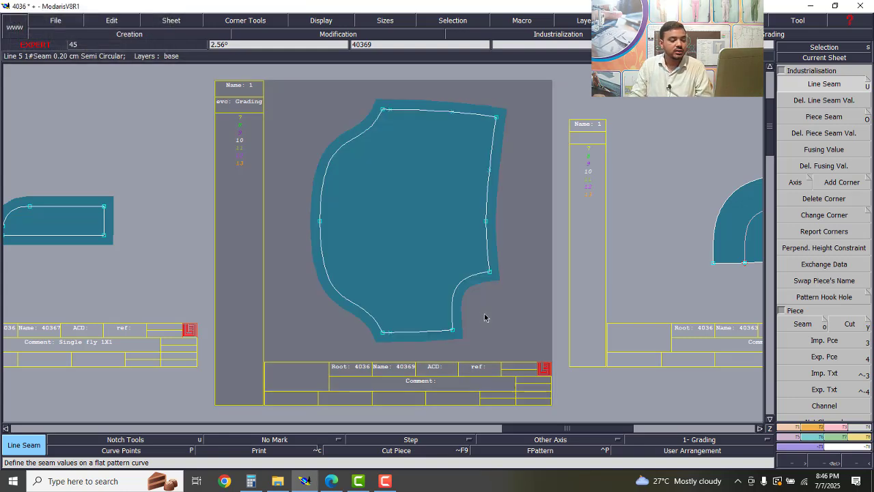
Enter "Front Pocket bag 1X2" as the comment of the large pocket bag piece.
{"action": "left_click", "coordinate": [112, 19]}
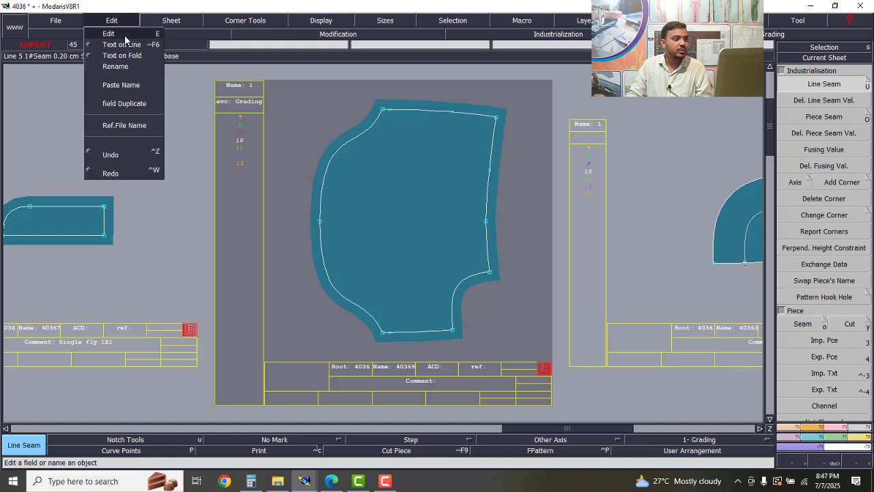
{"action": "left_click", "coordinate": [125, 36]}
{"action": "left_click", "coordinate": [438, 381]}
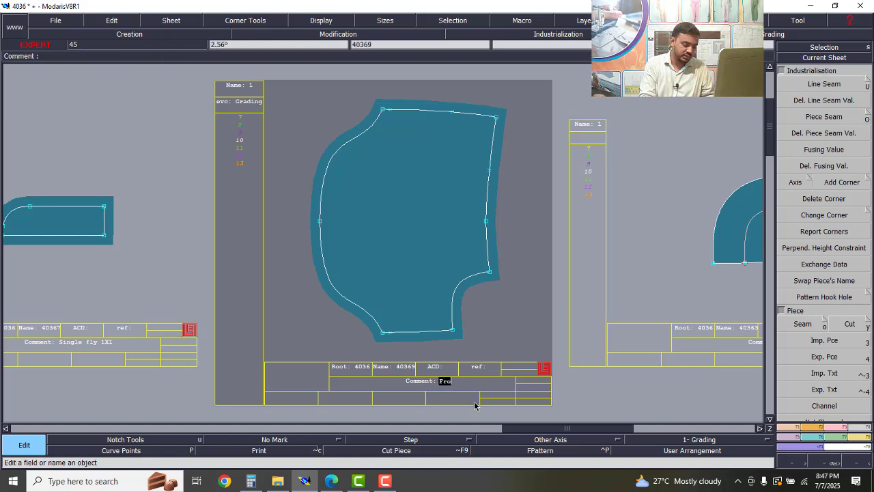
{"action": "type", "text": "Front Pocket bag 1X2"}
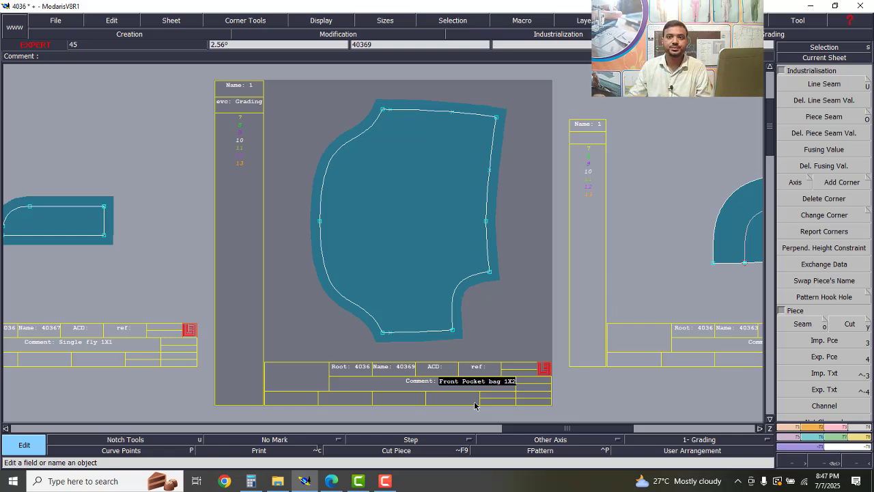
{"action": "key", "text": "Return"}
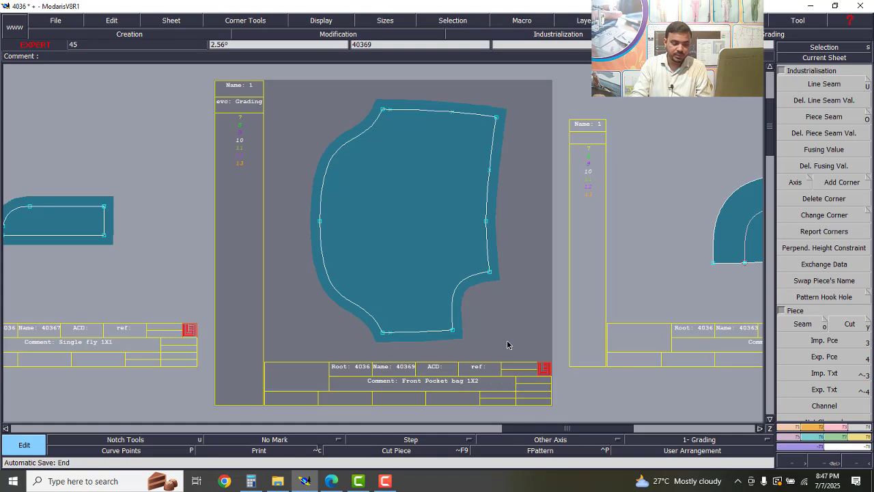
Apply a line seam of 1.00 cm at beginning and end to all edges of the quarter-round pocket piece on sheet 40363.
{"action": "key", "text": "Tab"}
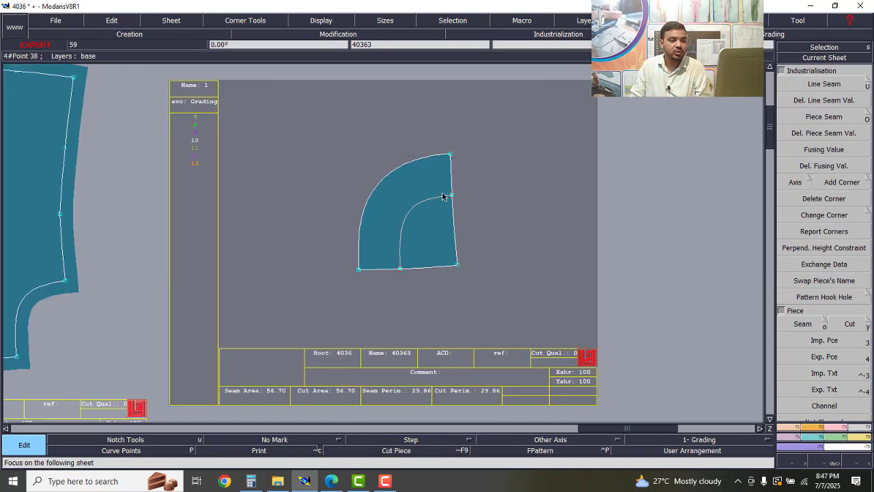
{"action": "left_click", "coordinate": [844, 88]}
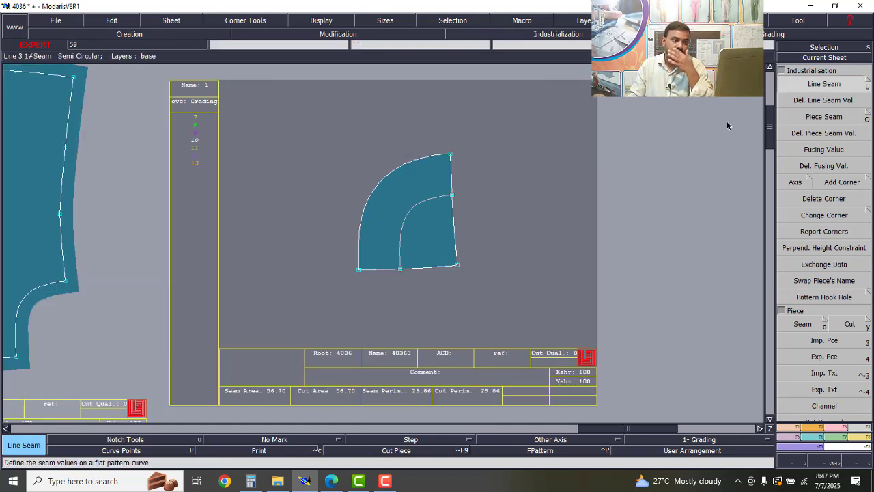
{"action": "mouse_move", "coordinate": [267, 129]}
{"action": "left_mouse_down"}
{"action": "mouse_move", "coordinate": [392, 236]}
{"action": "mouse_move", "coordinate": [520, 313]}
{"action": "left_mouse_up"}
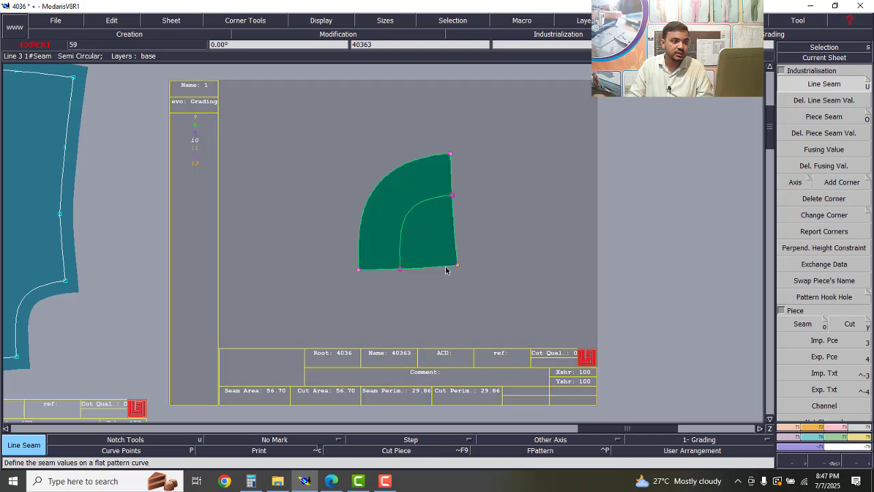
{"action": "key", "text": "Up"}
{"action": "type", "text": "1"}
{"action": "key", "text": "Return"}
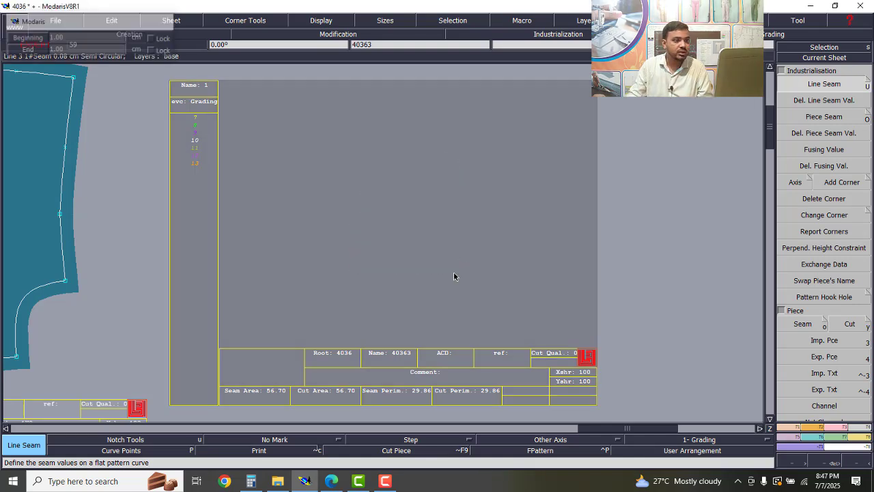
{"action": "left_click", "coordinate": [489, 299]}
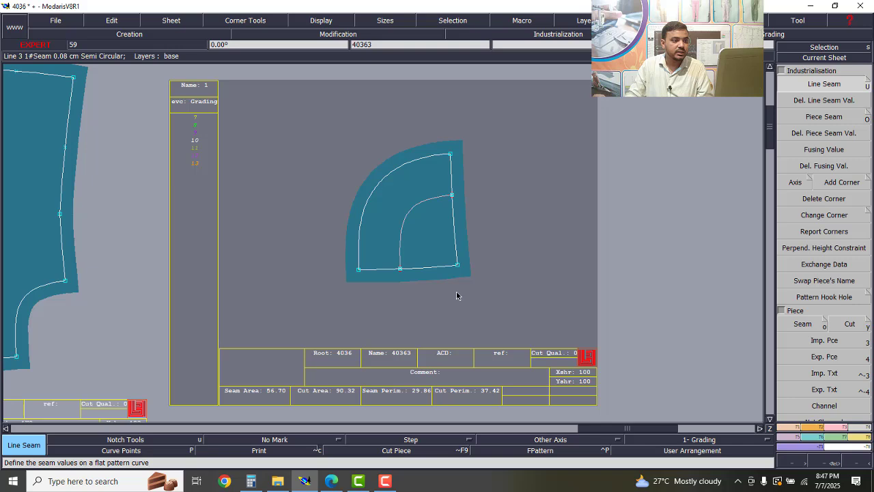
Set the line seam of the quarter-round pocket piece's outer curved edge to 0.6 cm at beginning and end.
{"action": "left_click", "coordinate": [389, 178]}
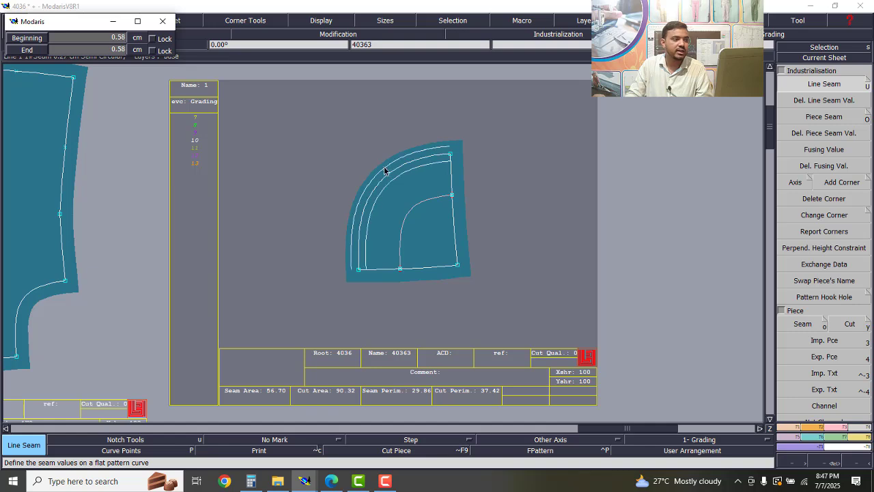
{"action": "key", "text": "Down"}
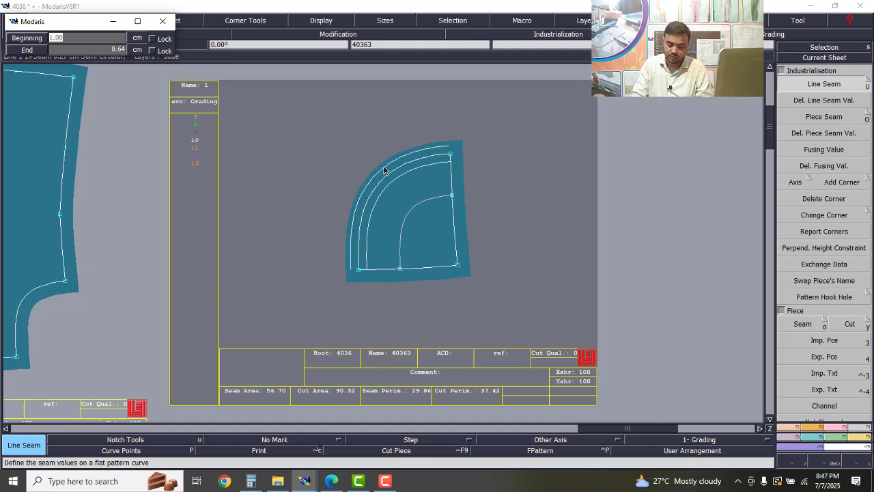
{"action": "type", "text": ".6"}
{"action": "key", "text": "Down"}
{"action": "type", "text": ".6"}
{"action": "key", "text": "Return"}
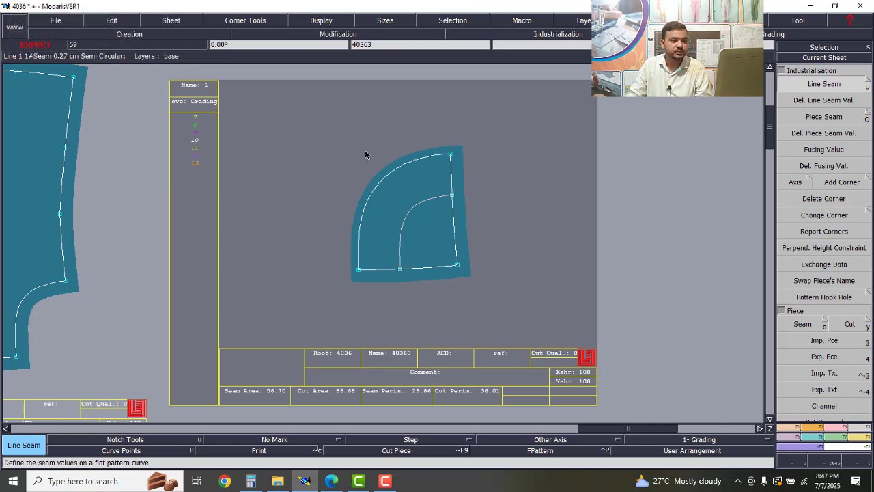
Enter "Front Pocket Same" as the comment of the quarter-round pocket piece and display the scale on its sheet.
{"action": "left_click", "coordinate": [111, 21]}
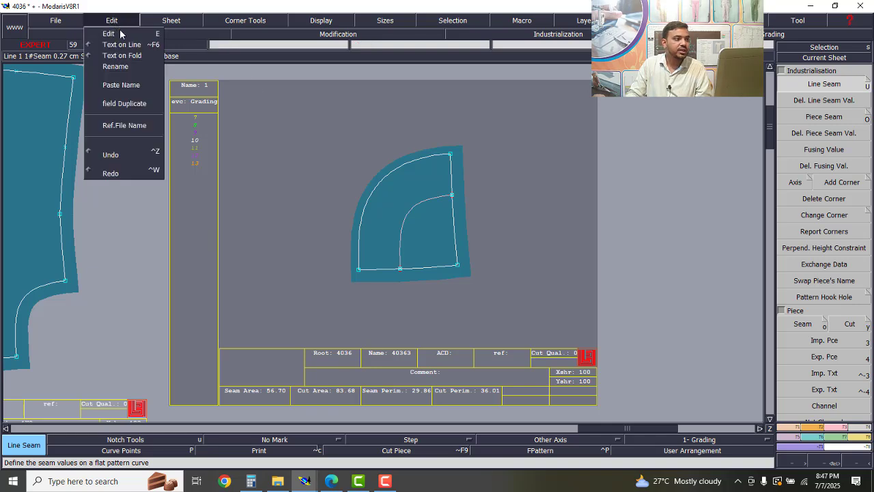
{"action": "left_click", "coordinate": [132, 40]}
{"action": "left_click", "coordinate": [445, 372]}
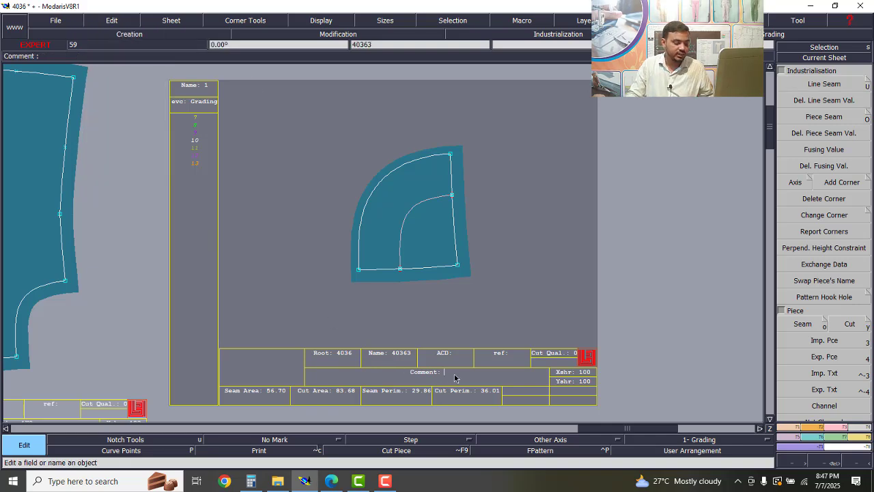
{"action": "type", "text": "F"}
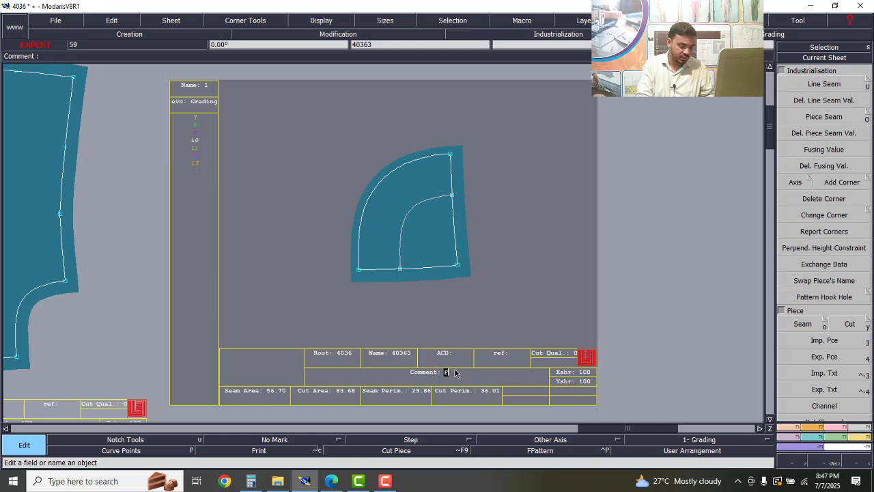
{"action": "type", "text": "ront"}
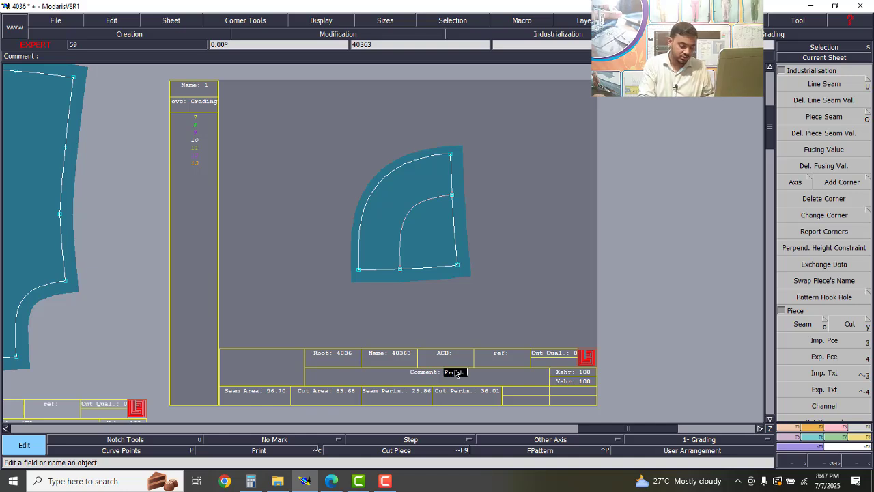
{"action": "type", "text": " Pock"}
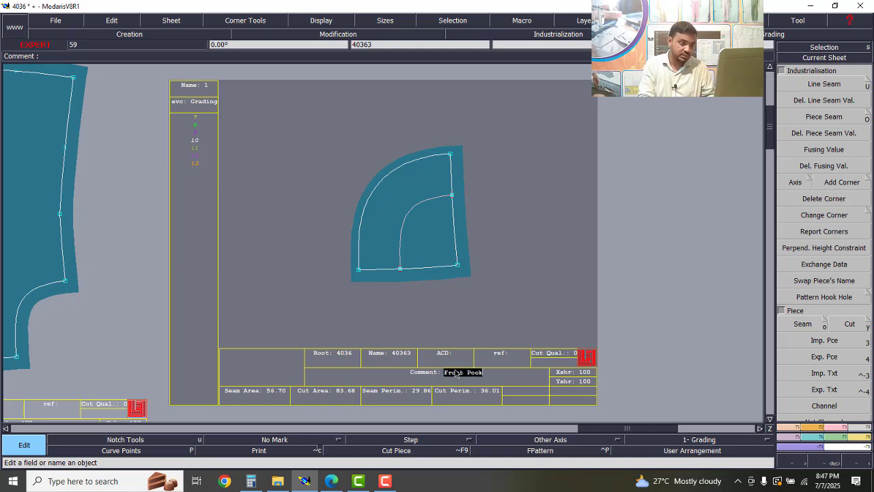
{"action": "type", "text": "et Same"}
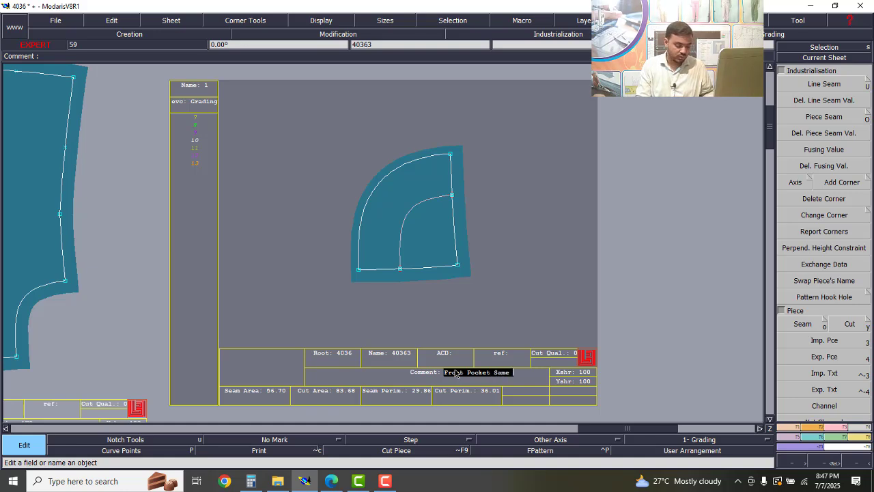
{"action": "key", "text": "Return"}
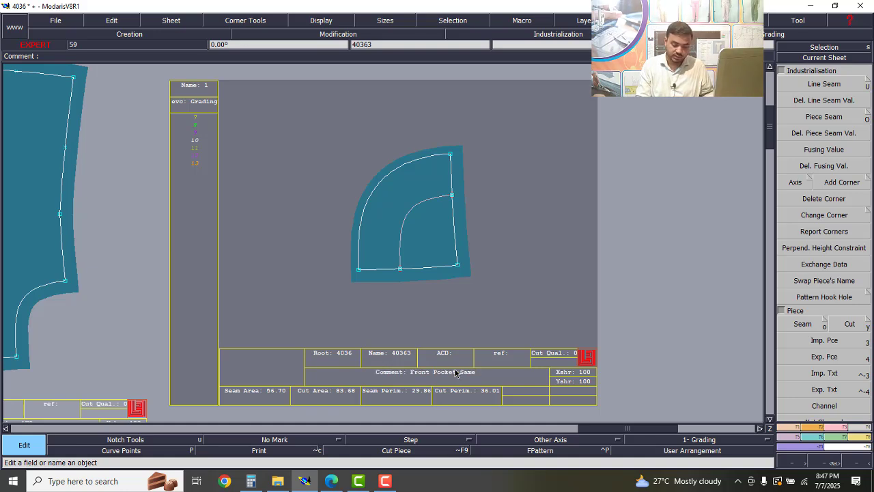
{"action": "key", "text": "ctrl+e"}
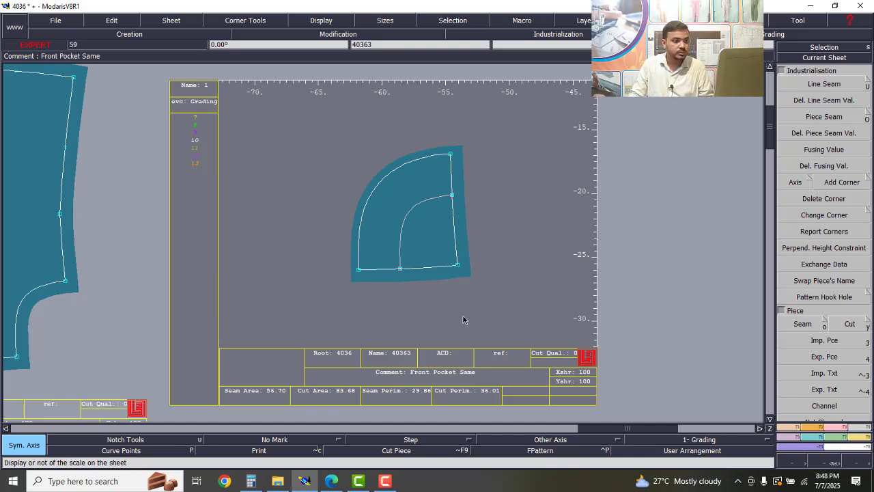
Draw a diagonal symmetry axis across the quarter-round pocket's sheet, and undo it together with the outer curve's last line seam change.
{"action": "left_click", "coordinate": [478, 373]}
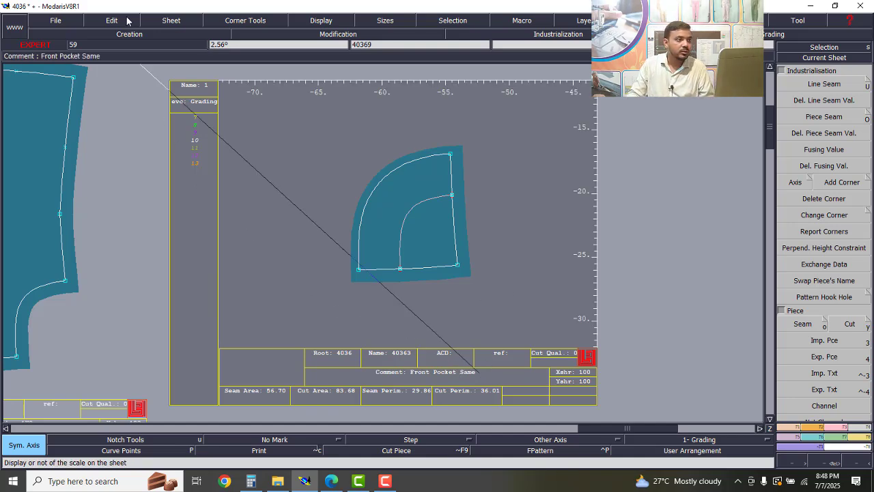
{"action": "left_click", "coordinate": [267, 168]}
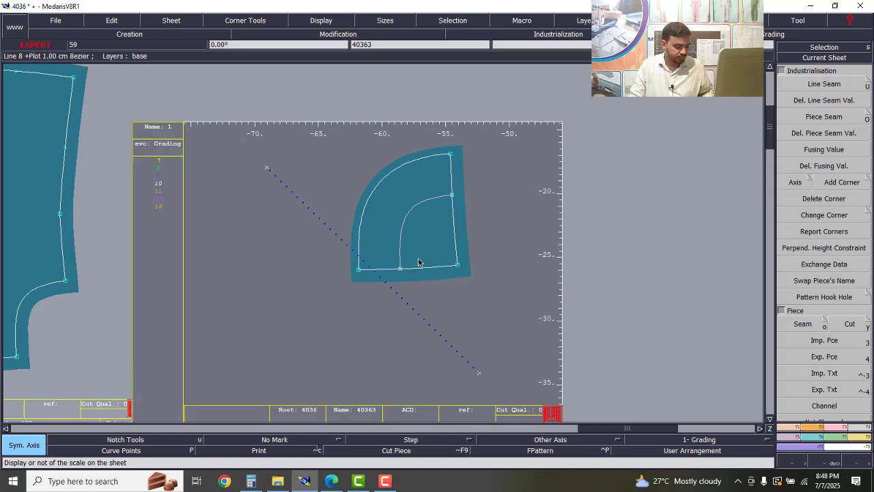
{"action": "key", "text": "ctrl+z"}
{"action": "key", "text": "ctrl+z"}
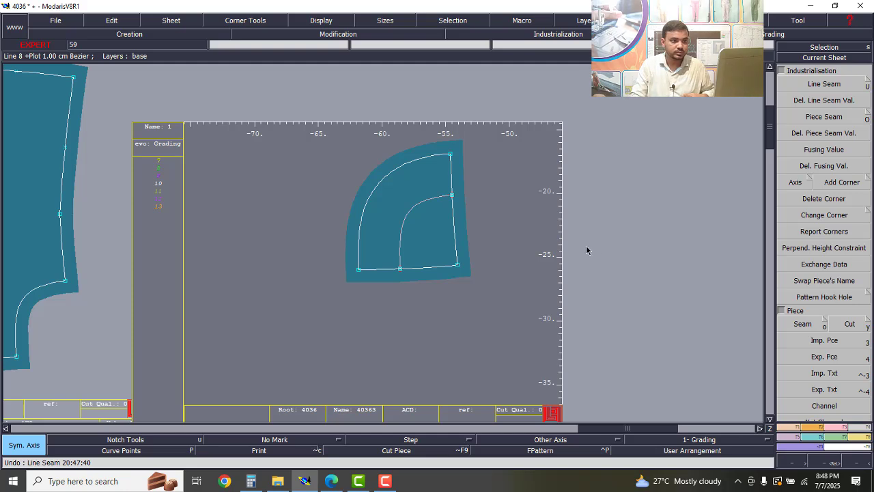
{"action": "key", "text": "ctrl+z"}
Arrange all sheets on the desk automatically and return to the quarter-round pocket's sheet.
{"action": "key", "text": "2"}
{"action": "key", "text": "3"}
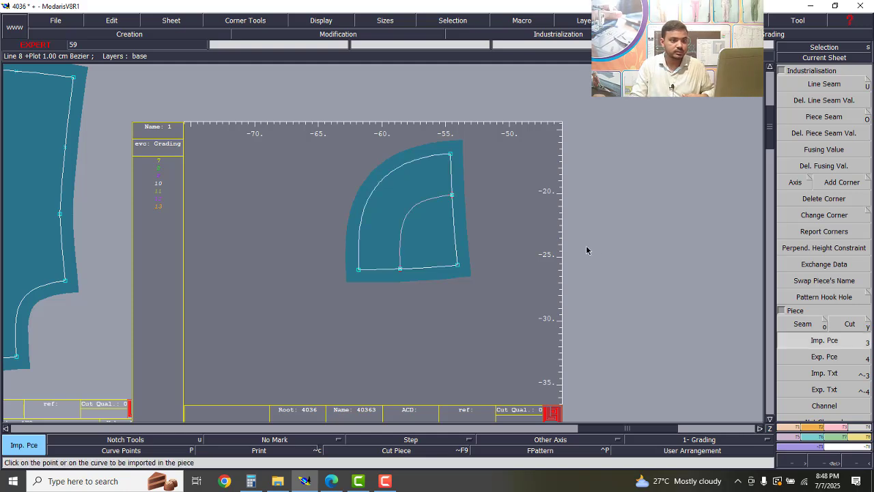
{"action": "key", "text": "2"}
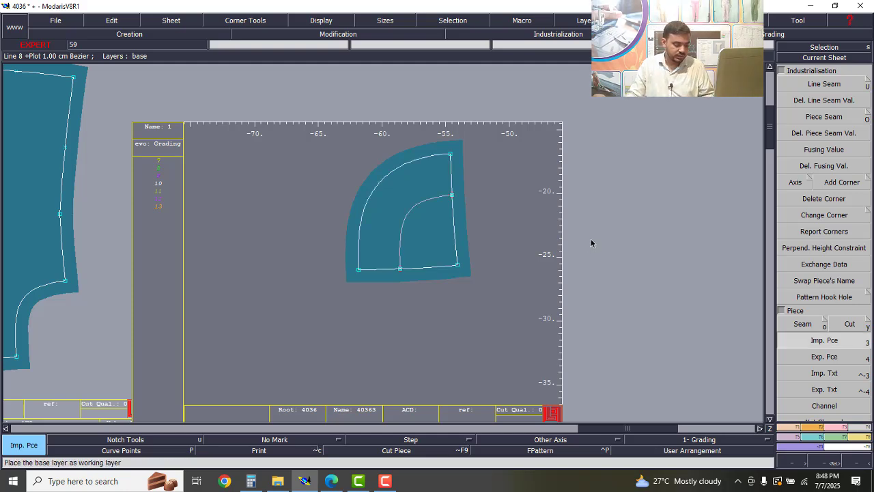
{"action": "key", "text": "7"}
{"action": "scroll", "coordinate": [611, 118], "scroll_direction": "up", "scroll_amount": 5}
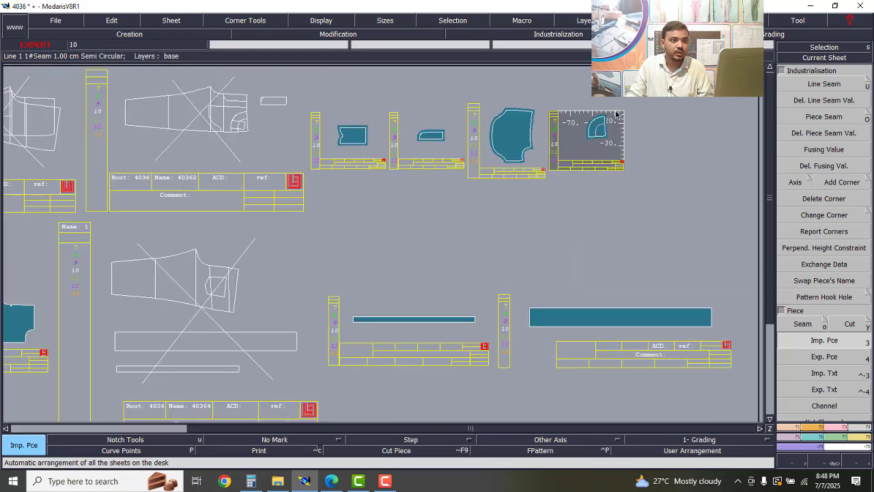
{"action": "scroll", "coordinate": [612, 122], "scroll_direction": "up", "scroll_amount": 2}
{"action": "scroll", "coordinate": [612, 121], "scroll_direction": "down", "scroll_amount": 3}
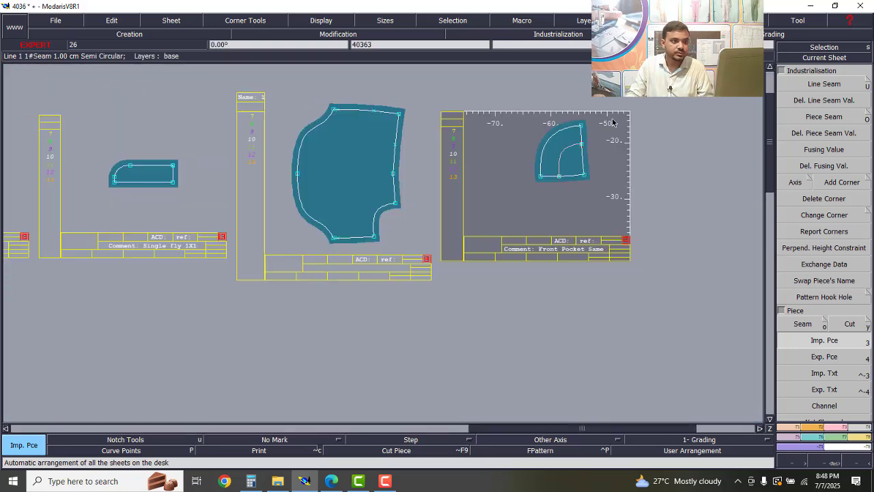
{"action": "scroll", "coordinate": [612, 122], "scroll_direction": "up", "scroll_amount": 4}
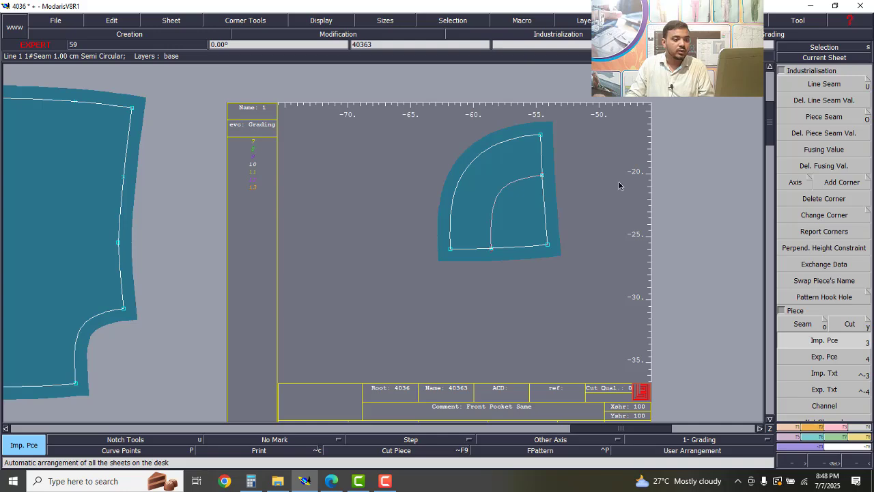
{"action": "scroll", "coordinate": [620, 185], "scroll_direction": "down", "scroll_amount": 1}
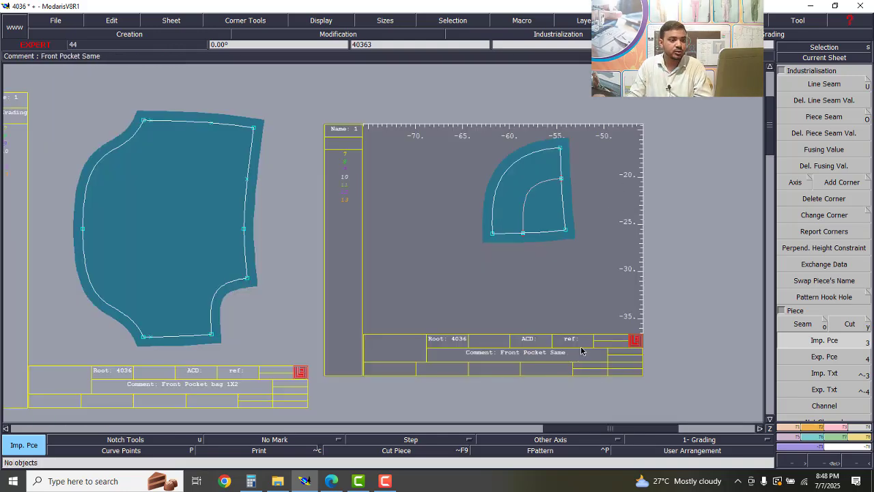
Extend the comment of the quarter-round pocket piece to "Front Pocket Same 1X2".
{"action": "left_click", "coordinate": [108, 20]}
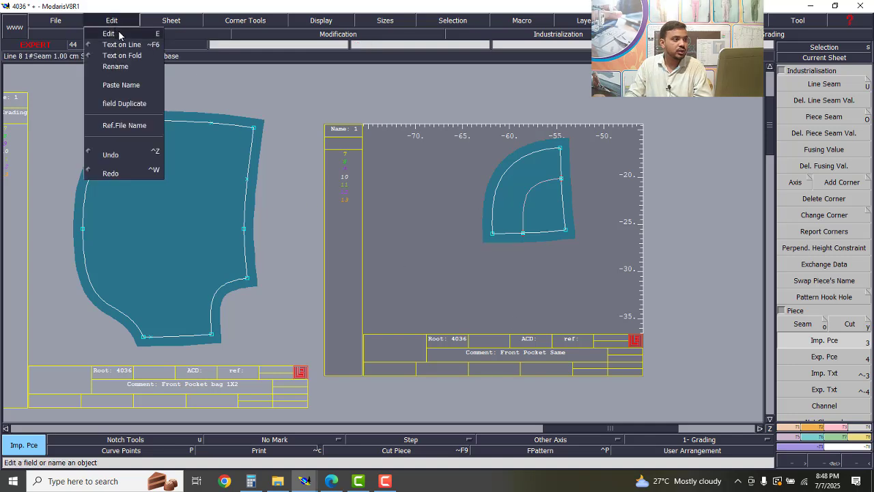
{"action": "left_click", "coordinate": [117, 34]}
{"action": "left_click", "coordinate": [567, 355]}
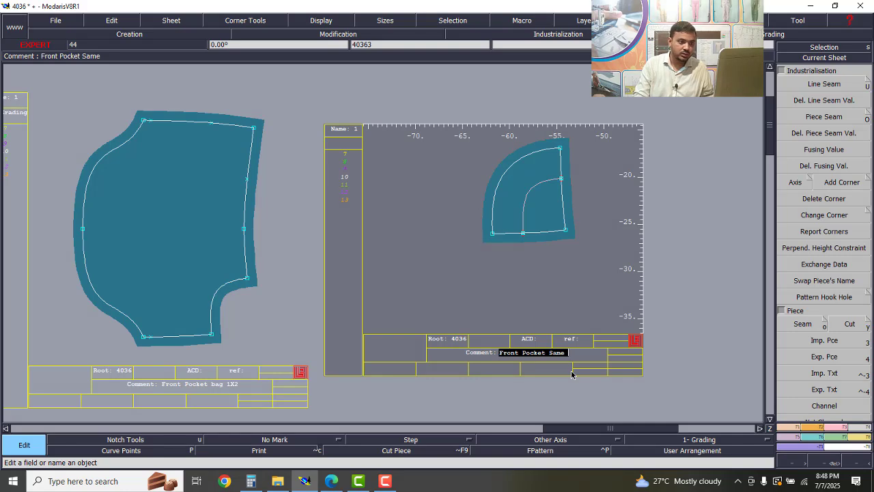
{"action": "type", "text": "1X2"}
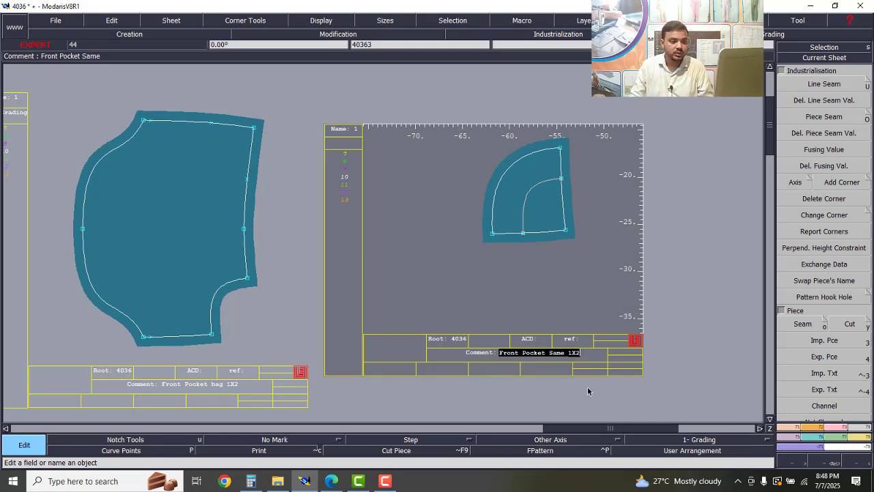
{"action": "left_click", "coordinate": [589, 388]}
Apply a line seam of 1.00 cm at beginning and end to all edges of the small pocket piece on sheet 40362.
{"action": "key", "text": "Page_Down"}
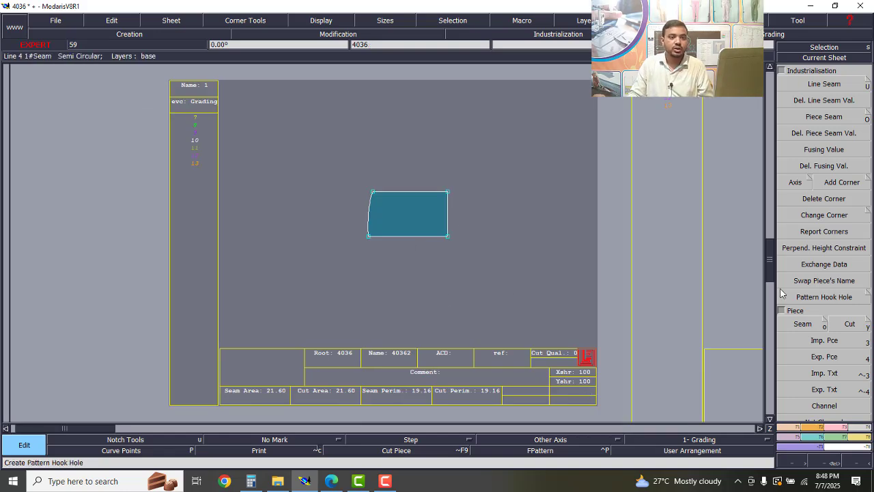
{"action": "left_click", "coordinate": [835, 84]}
{"action": "left_click_drag", "start_coordinate": [310, 155], "coordinate": [493, 288]}
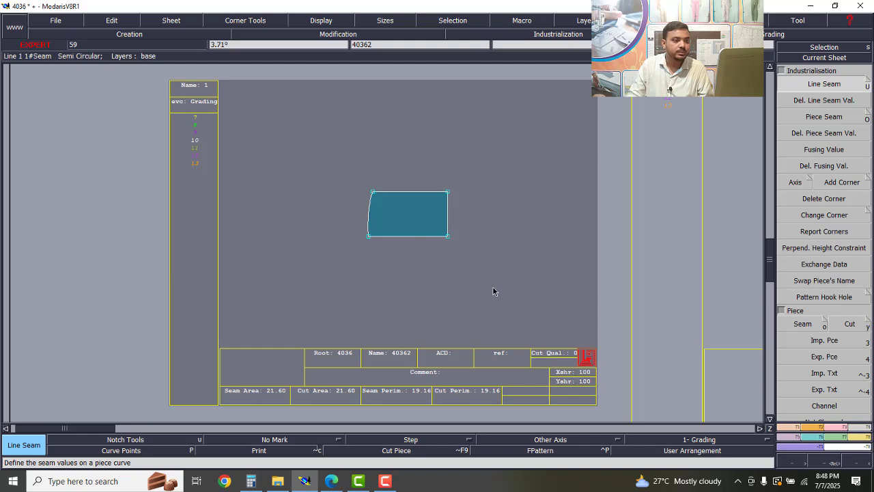
{"action": "left_click", "coordinate": [440, 236]}
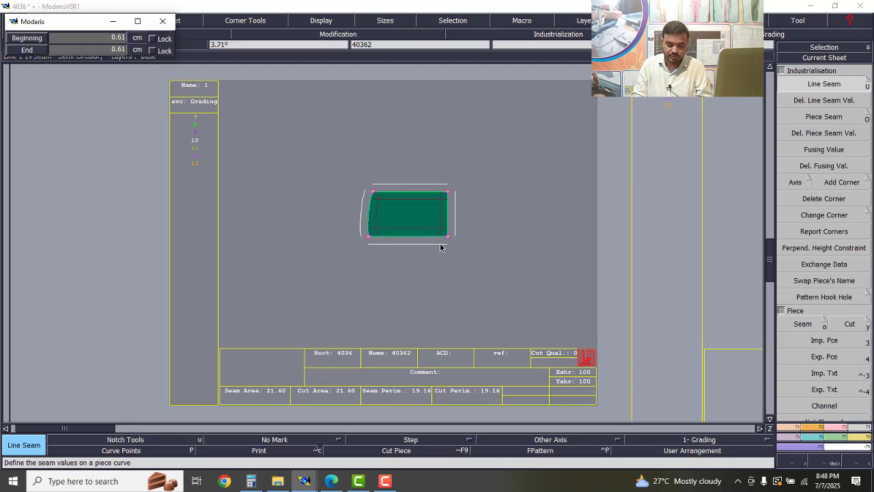
{"action": "key", "text": "Return"}
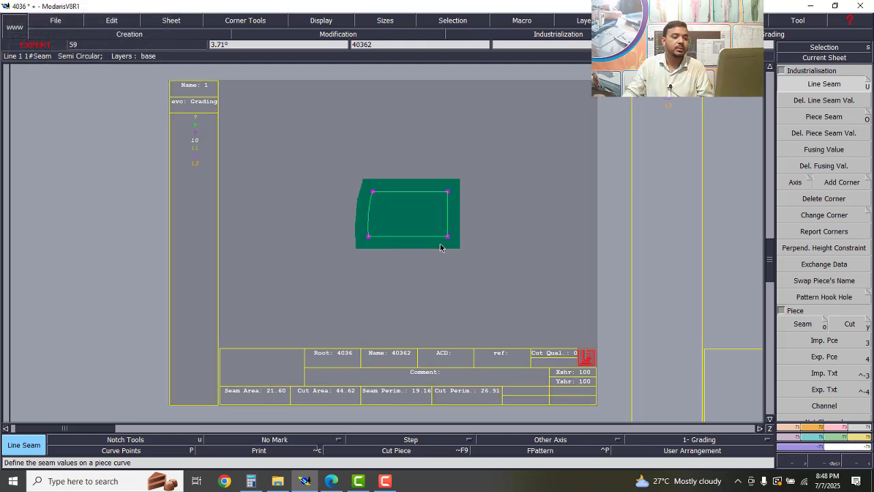
{"action": "left_click", "coordinate": [507, 248]}
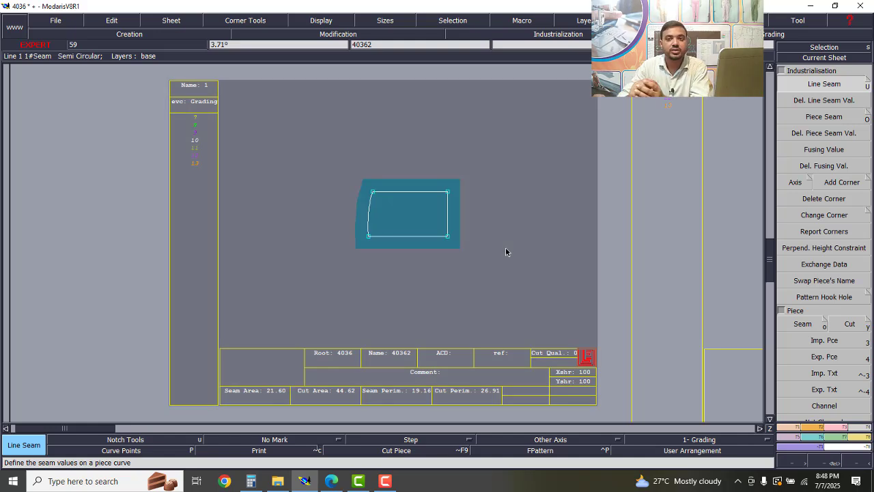
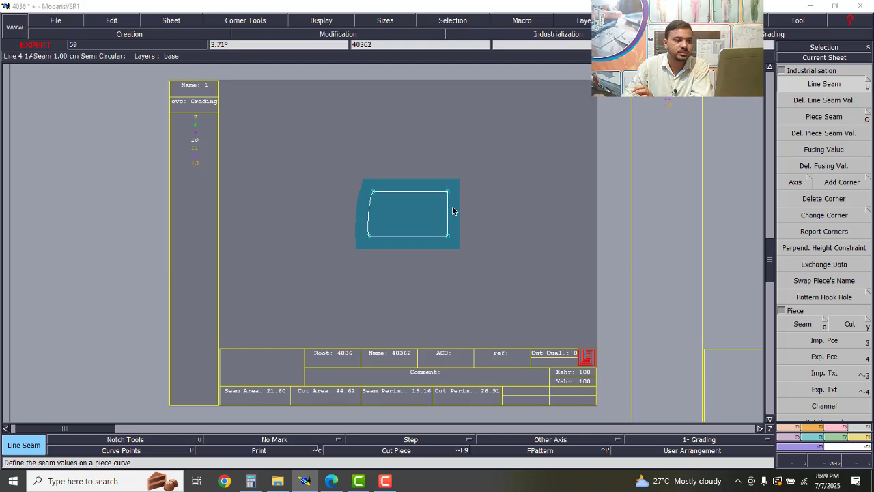
Set the line seam of the small pocket piece's straight short edge to 2.20 cm at beginning and end.
{"action": "left_click", "coordinate": [454, 209]}
{"action": "type", "text": "2.20"}
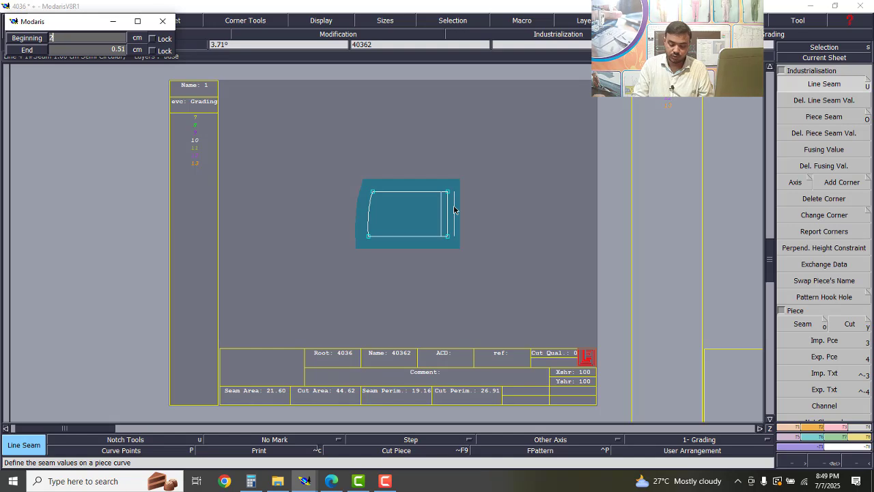
{"action": "key", "text": "Tab"}
{"action": "type", "text": "2."}
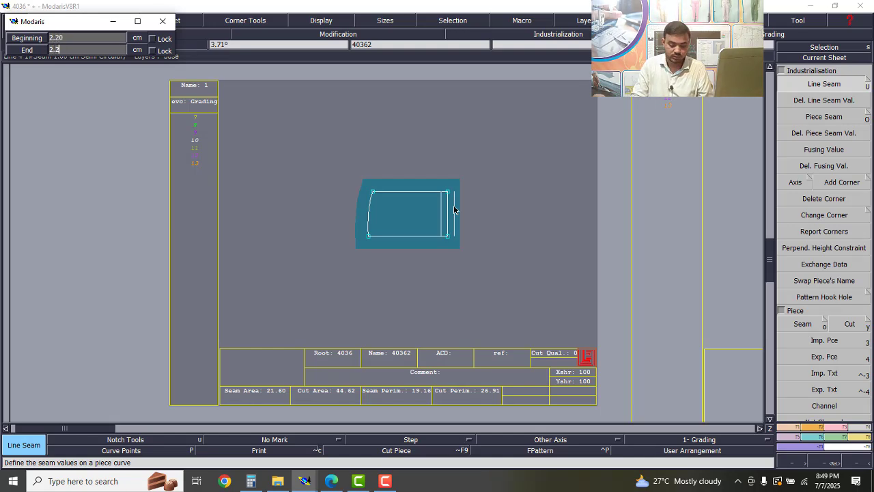
{"action": "key", "text": "Return"}
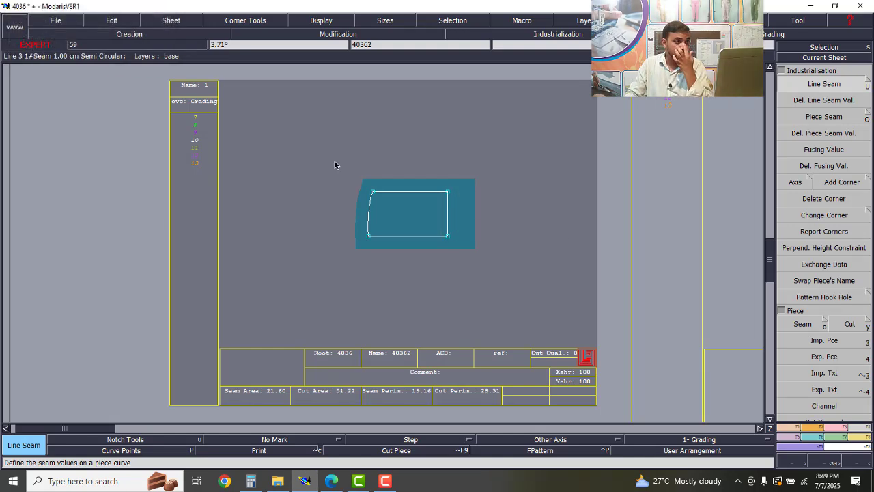
Enter "Coin Pocket 1X1" as the comment of the small pocket piece.
{"action": "left_click", "coordinate": [111, 19]}
{"action": "left_click", "coordinate": [109, 32]}
{"action": "left_click", "coordinate": [414, 383]}
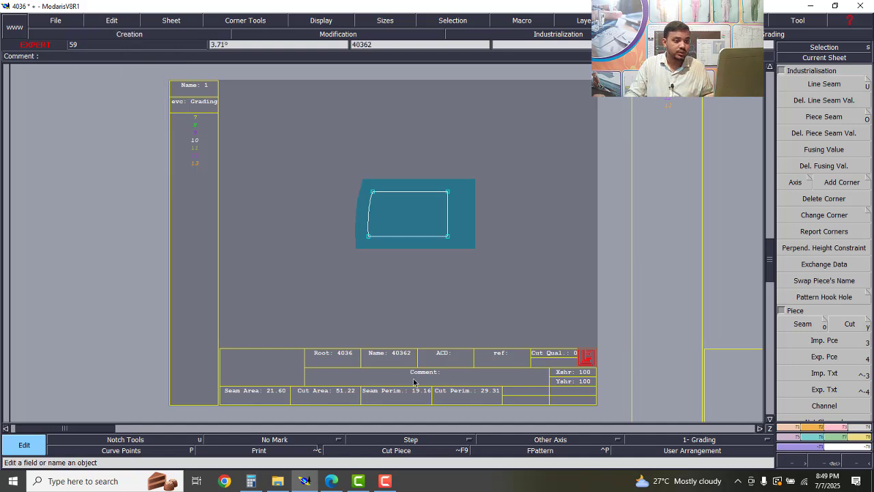
{"action": "type", "text": "C"}
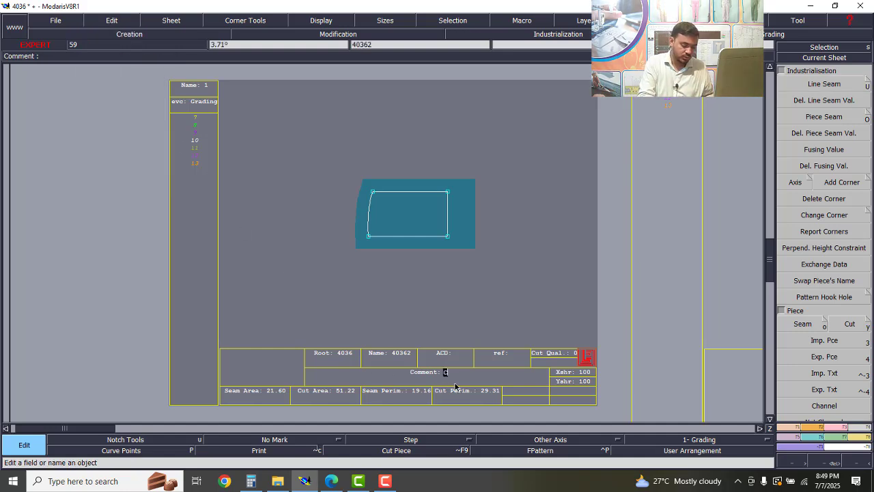
{"action": "type", "text": "oin P"}
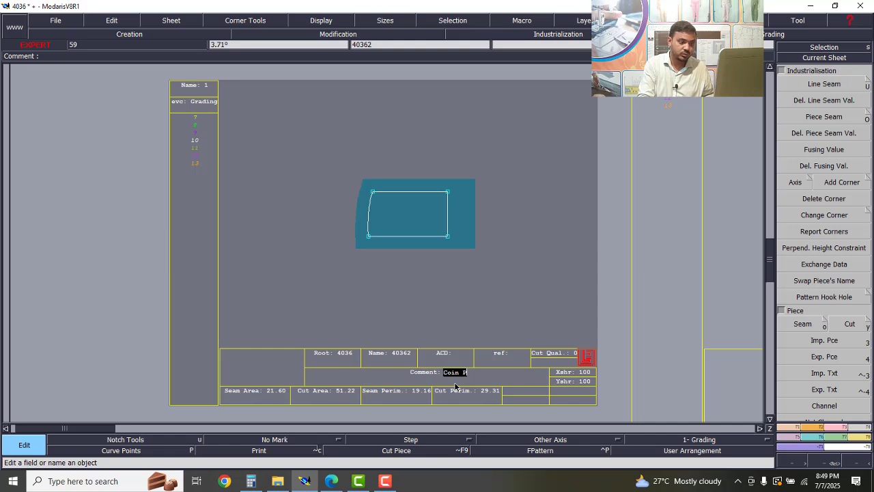
{"action": "type", "text": "ocket"}
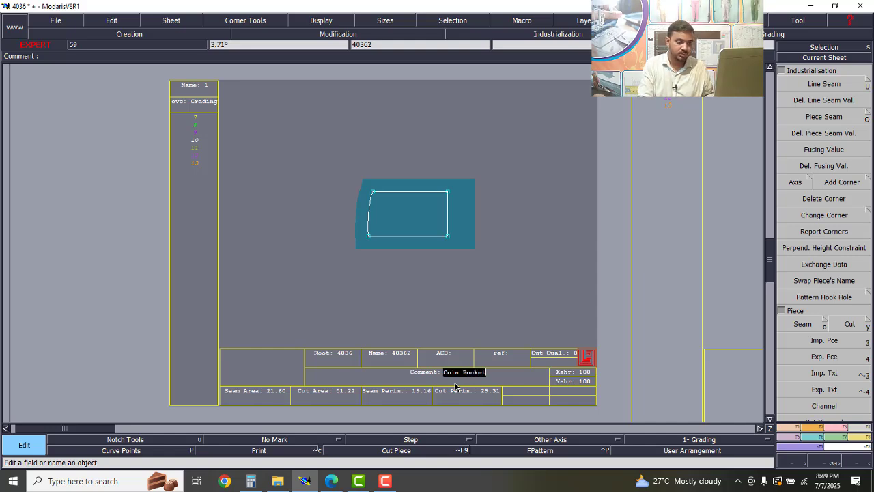
{"action": "type", "text": " 1X1"}
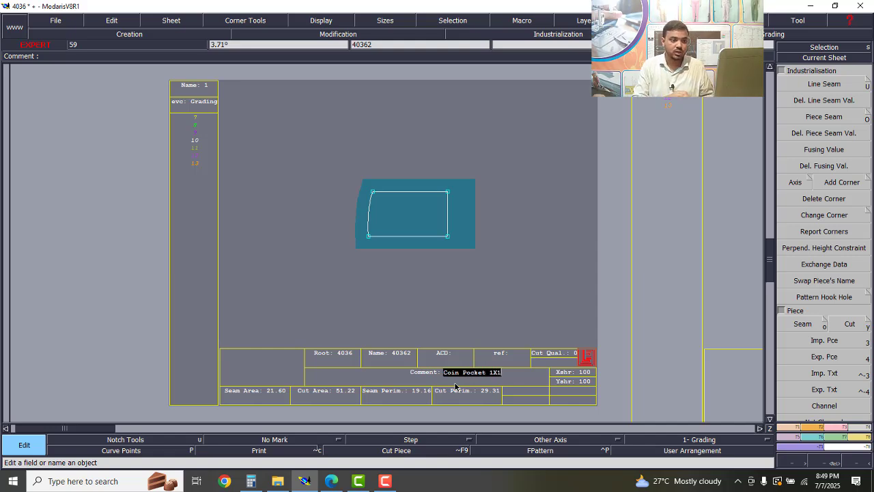
{"action": "left_click", "coordinate": [522, 276]}
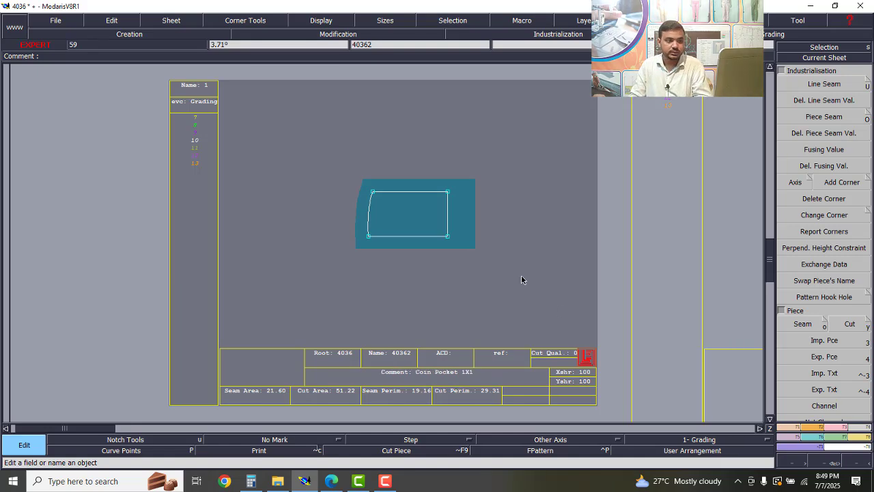
Check the narrow slit at the fly on the extracted front leg piece, delete its sheet 4036 and automatically rearrange all sheets.
{"action": "key", "text": "Page_Down"}
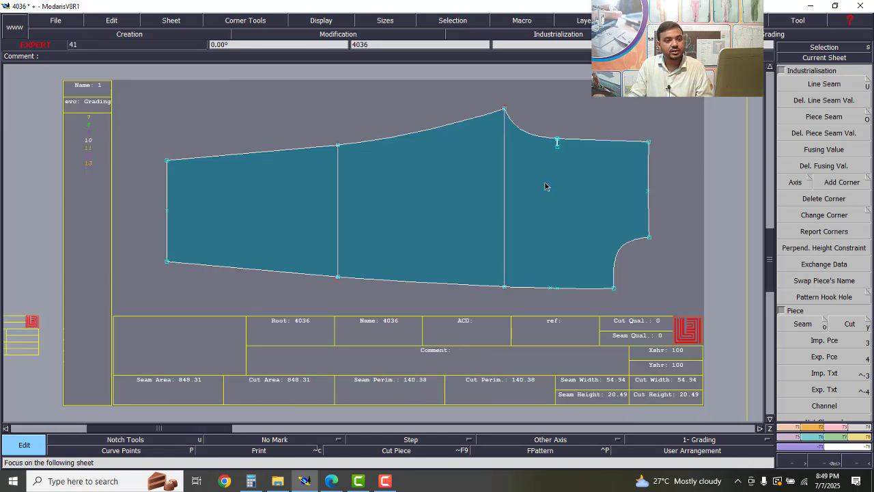
{"action": "scroll", "coordinate": [554, 141], "scroll_direction": "up", "scroll_amount": 5}
{"action": "scroll", "coordinate": [546, 140], "scroll_direction": "up", "scroll_amount": 2}
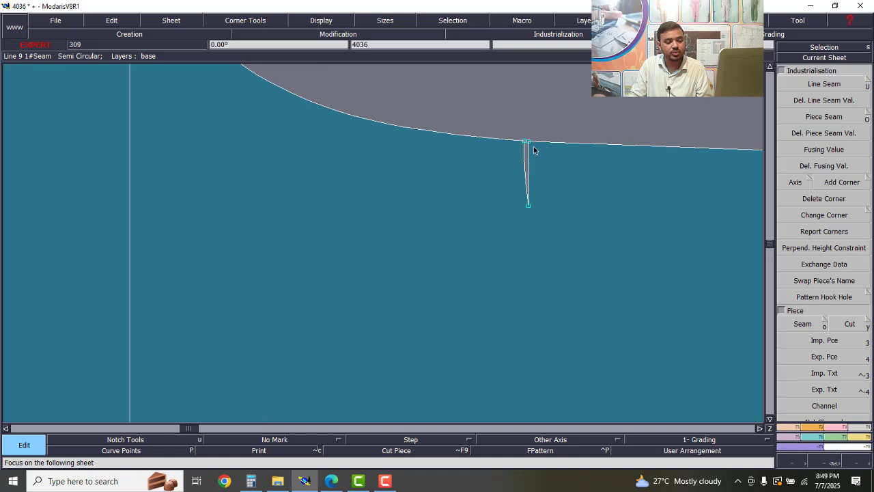
{"action": "scroll", "coordinate": [535, 144], "scroll_direction": "down", "scroll_amount": 2}
{"action": "scroll", "coordinate": [524, 167], "scroll_direction": "down", "scroll_amount": 5}
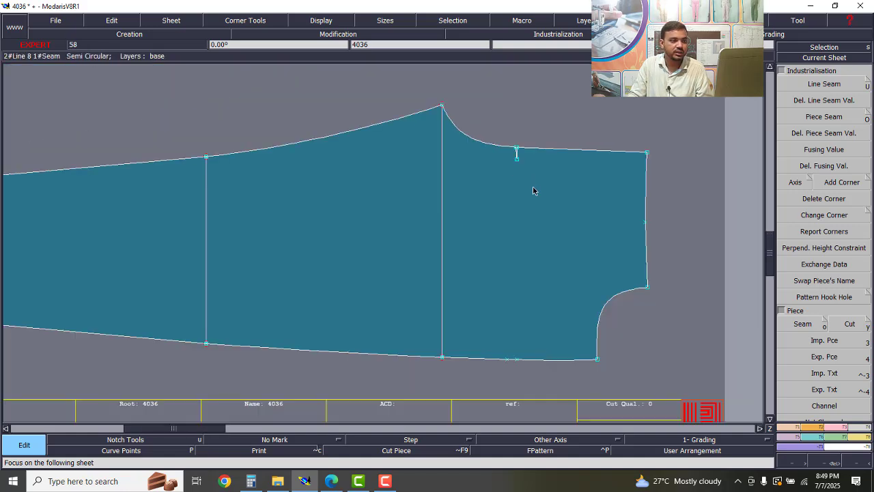
{"action": "left_click", "coordinate": [438, 207]}
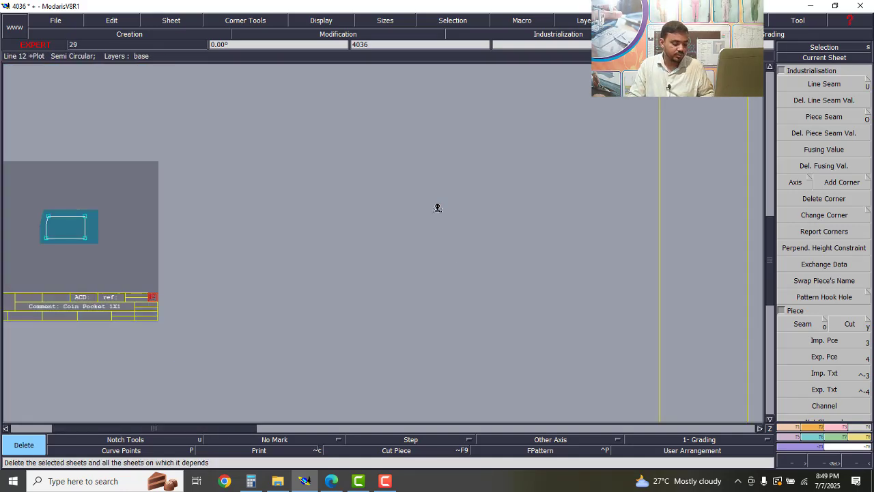
{"action": "key", "text": "j"}
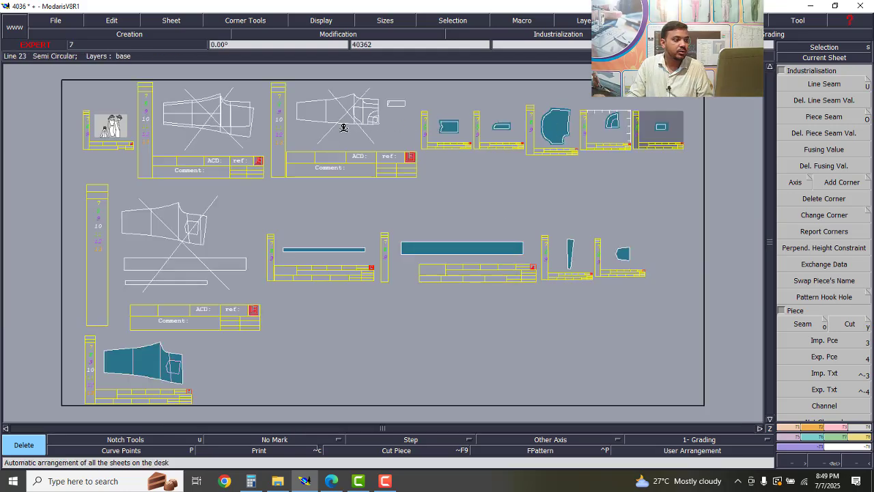
Start a Seam extraction on sheet 40362's front leg, picking the knee, crotch and hip cross lines as internal lines.
{"action": "scroll", "coordinate": [343, 125], "scroll_direction": "up", "scroll_amount": 4}
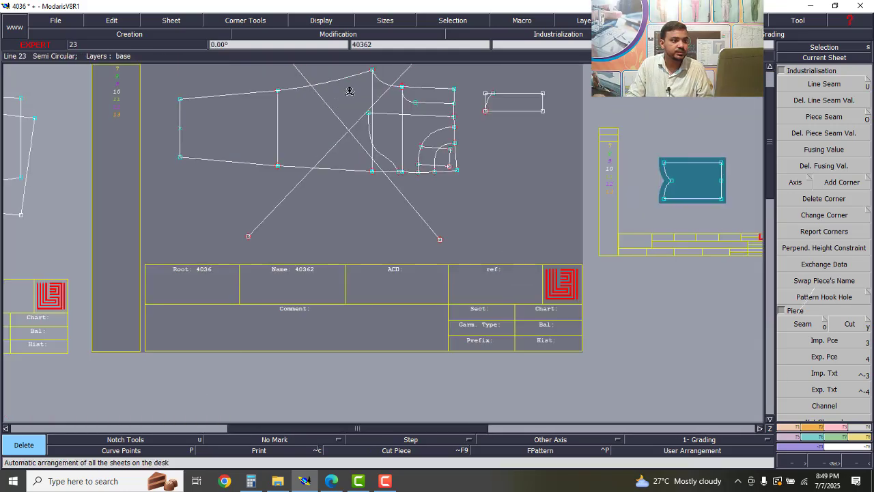
{"action": "scroll", "coordinate": [382, 150], "scroll_direction": "down", "scroll_amount": 3}
{"action": "scroll", "coordinate": [383, 141], "scroll_direction": "up", "scroll_amount": 4}
{"action": "scroll", "coordinate": [383, 141], "scroll_direction": "up", "scroll_amount": 5}
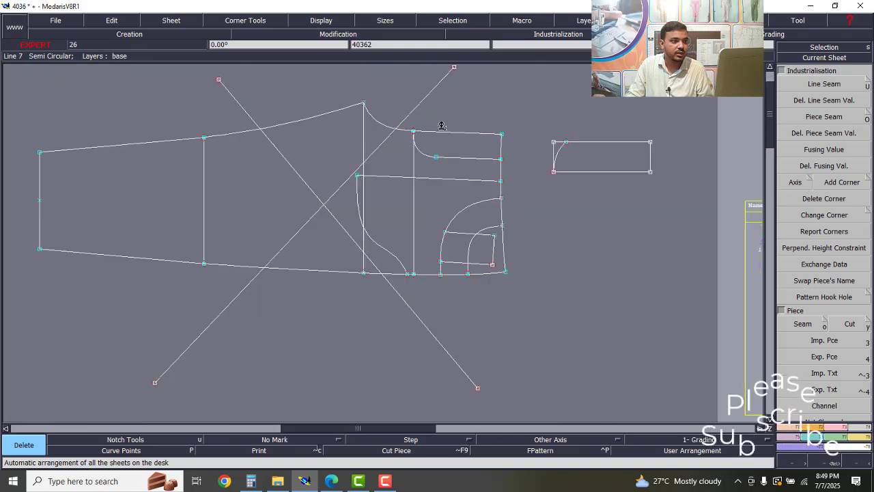
{"action": "scroll", "coordinate": [424, 135], "scroll_direction": "up", "scroll_amount": 3}
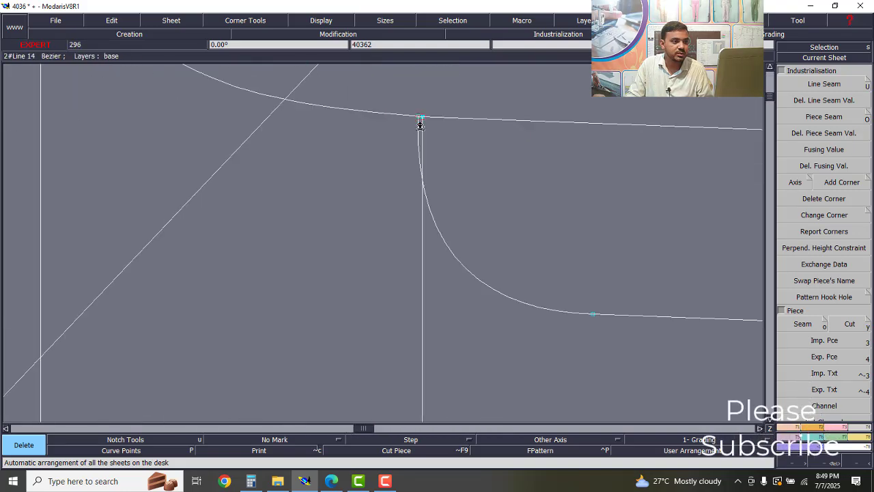
{"action": "scroll", "coordinate": [441, 140], "scroll_direction": "down", "scroll_amount": 4}
{"action": "scroll", "coordinate": [444, 140], "scroll_direction": "down", "scroll_amount": 4}
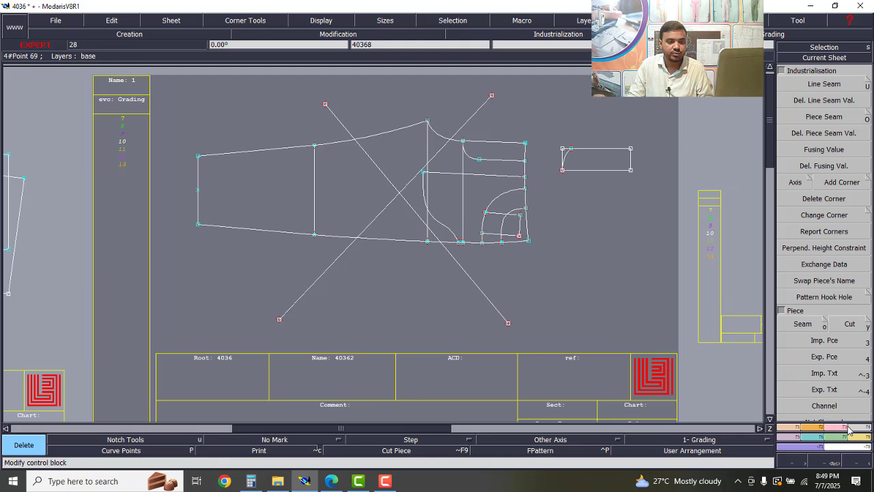
{"action": "left_click", "coordinate": [803, 324]}
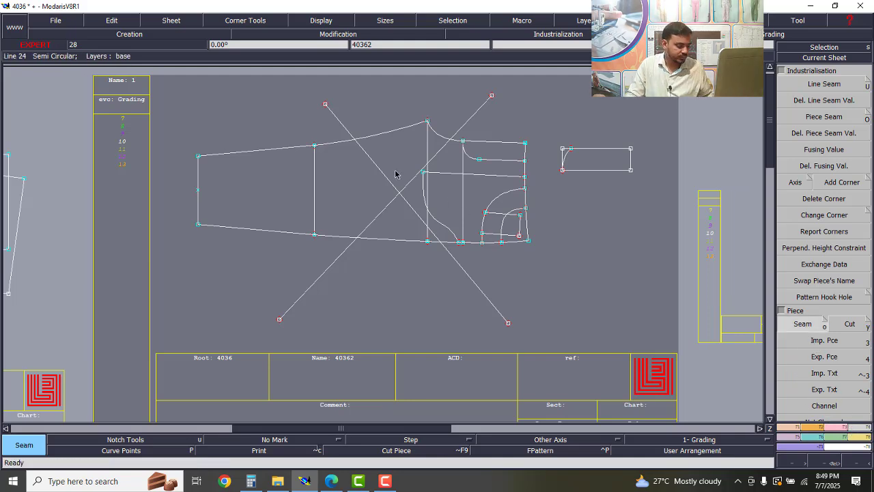
{"action": "scroll", "coordinate": [363, 179], "scroll_direction": "up", "scroll_amount": 1}
{"action": "left_click", "coordinate": [290, 185]}
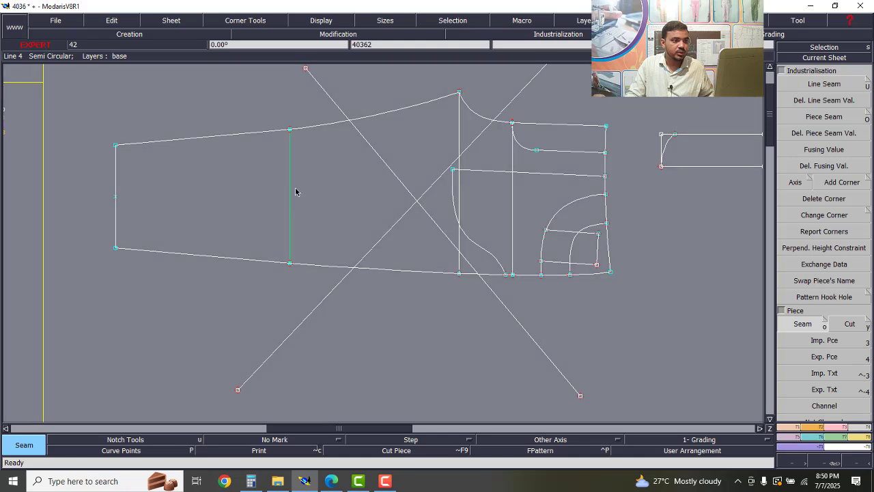
{"action": "left_click", "coordinate": [461, 129]}
{"action": "left_click", "coordinate": [513, 156]}
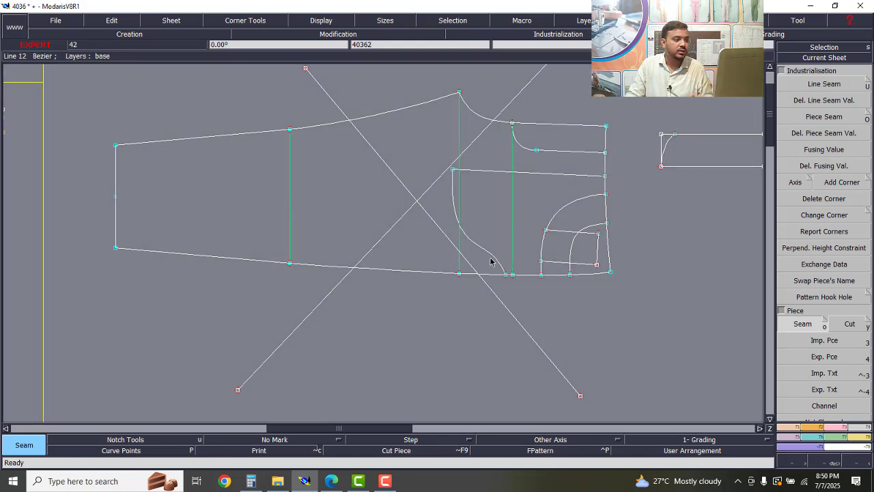
Extract the front leg up to the pocket opening curve, filling all its regions, including the narrow sliver at the fly curve.
{"action": "left_click", "coordinate": [182, 197]}
{"action": "left_click", "coordinate": [459, 257]}
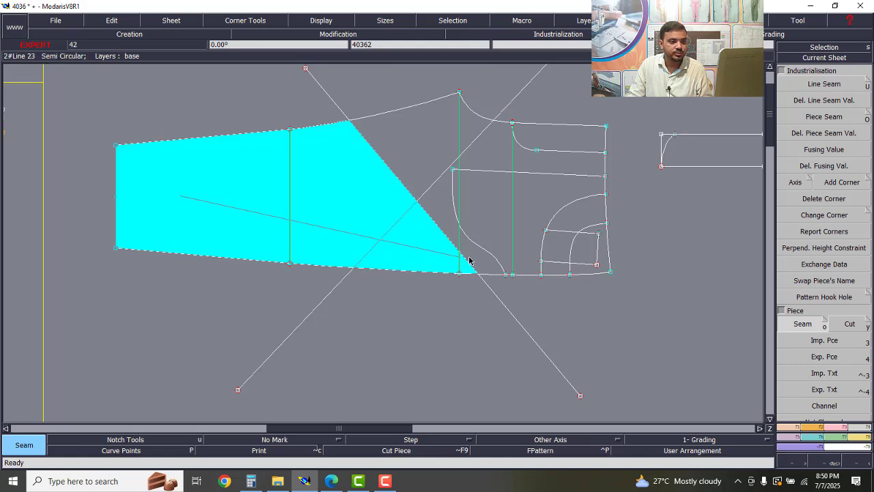
{"action": "left_click", "coordinate": [553, 256]}
{"action": "left_click", "coordinate": [553, 274]}
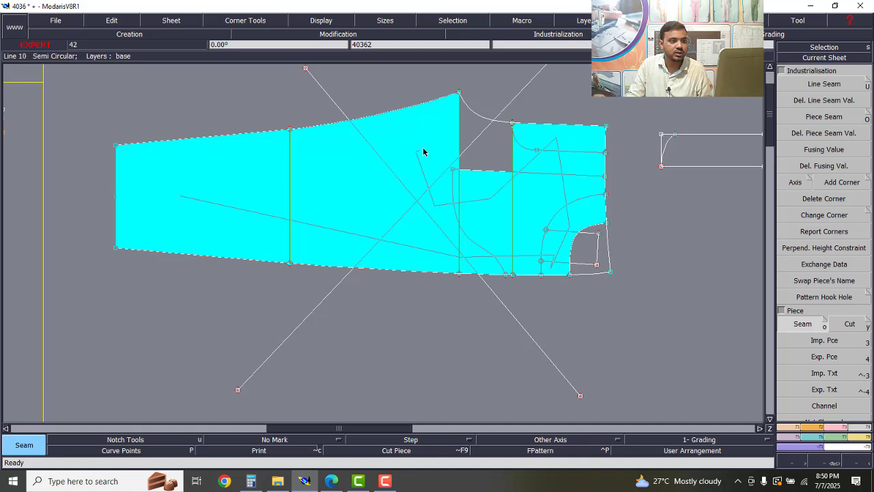
{"action": "scroll", "coordinate": [487, 152], "scroll_direction": "up", "scroll_amount": 4}
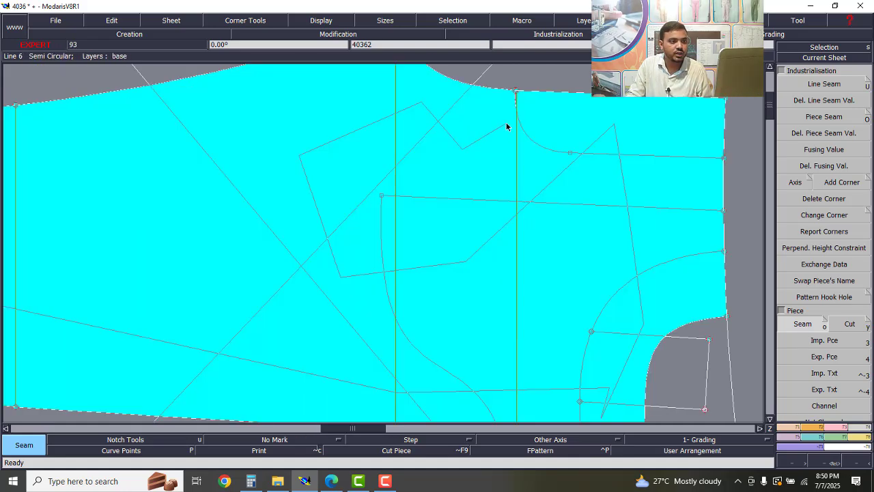
{"action": "scroll", "coordinate": [523, 123], "scroll_direction": "up", "scroll_amount": 2}
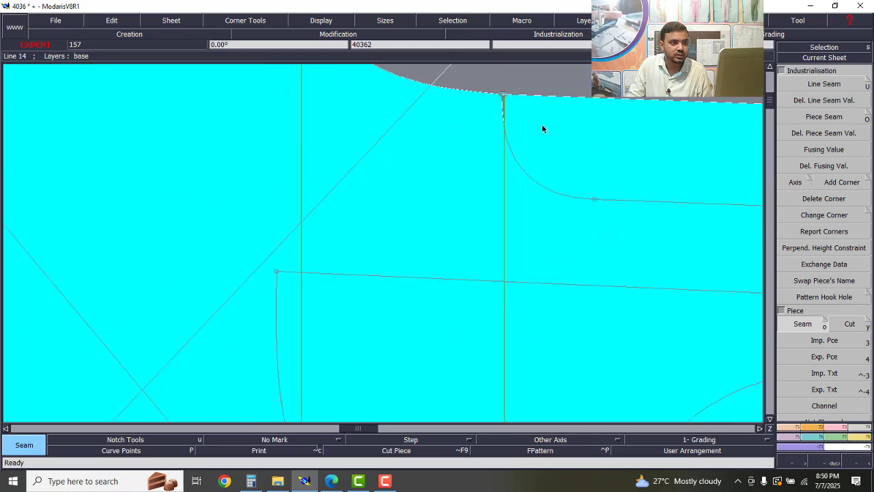
{"action": "scroll", "coordinate": [530, 115], "scroll_direction": "up", "scroll_amount": 1}
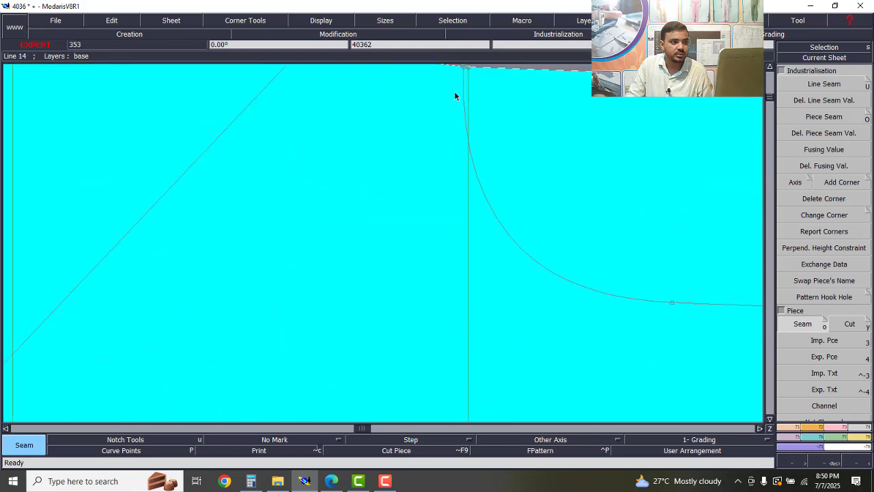
{"action": "scroll", "coordinate": [522, 167], "scroll_direction": "down", "scroll_amount": 7}
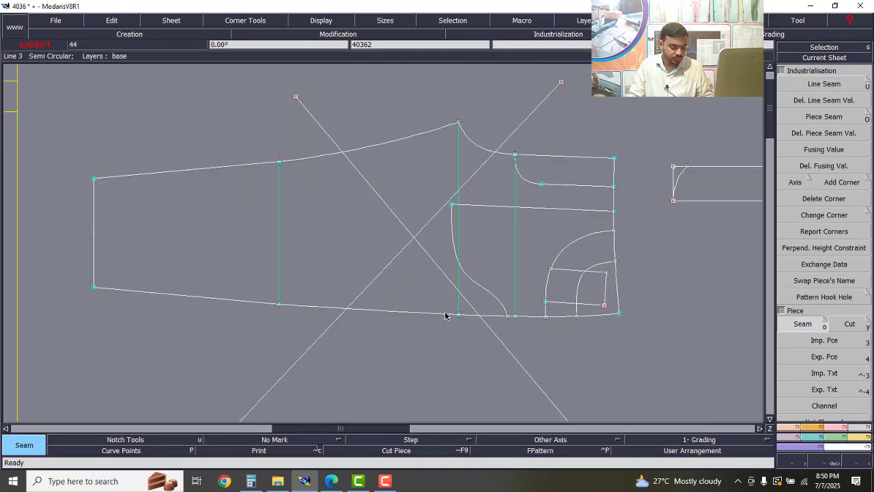
Automatically rearrange all sheets and check the fly corner of the newly extracted front leg piece.
{"action": "key", "text": "a"}
{"action": "scroll", "coordinate": [451, 198], "scroll_direction": "up", "scroll_amount": 3}
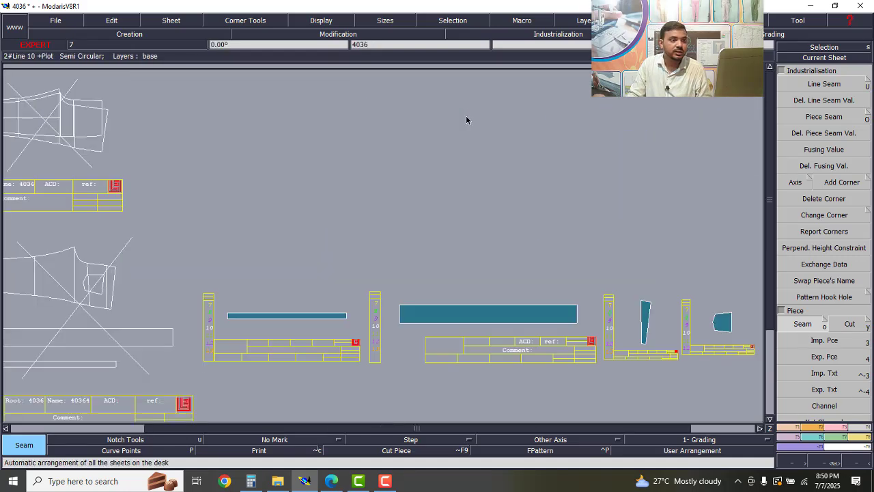
{"action": "scroll", "coordinate": [467, 122], "scroll_direction": "up", "scroll_amount": 5}
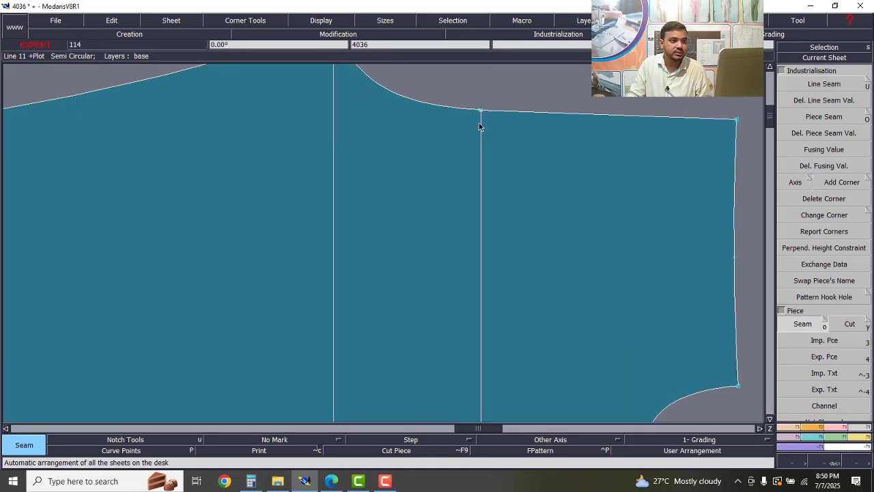
{"action": "scroll", "coordinate": [480, 127], "scroll_direction": "down", "scroll_amount": 4}
{"action": "scroll", "coordinate": [509, 121], "scroll_direction": "up", "scroll_amount": 3}
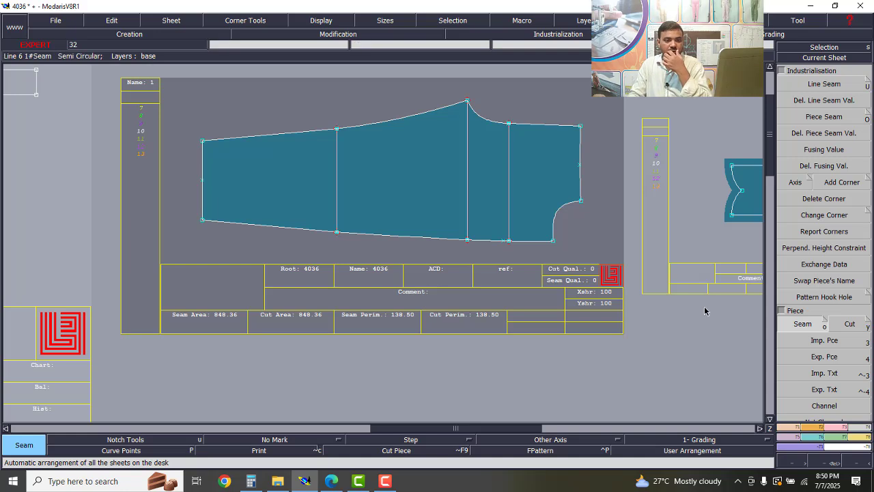
Apply a line seam of 1.00 cm at beginning and end to all edges of the front leg piece on sheet 4036.
{"action": "left_click", "coordinate": [842, 85]}
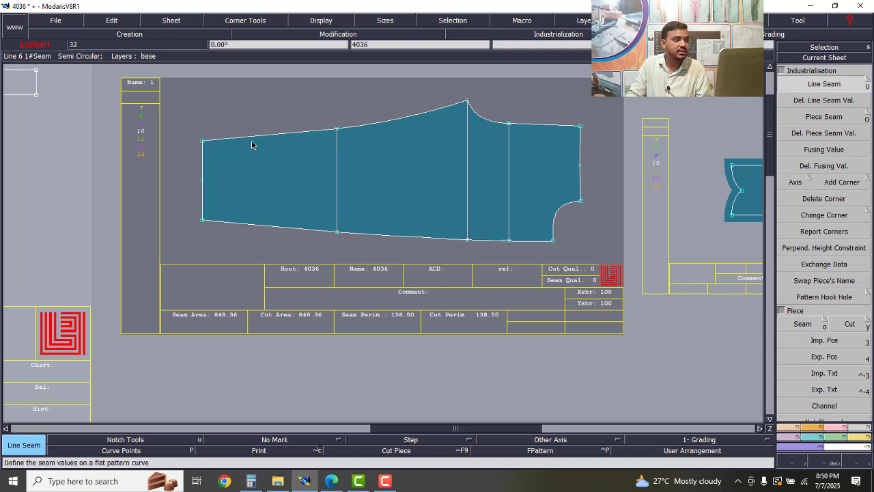
{"action": "left_click", "coordinate": [470, 243]}
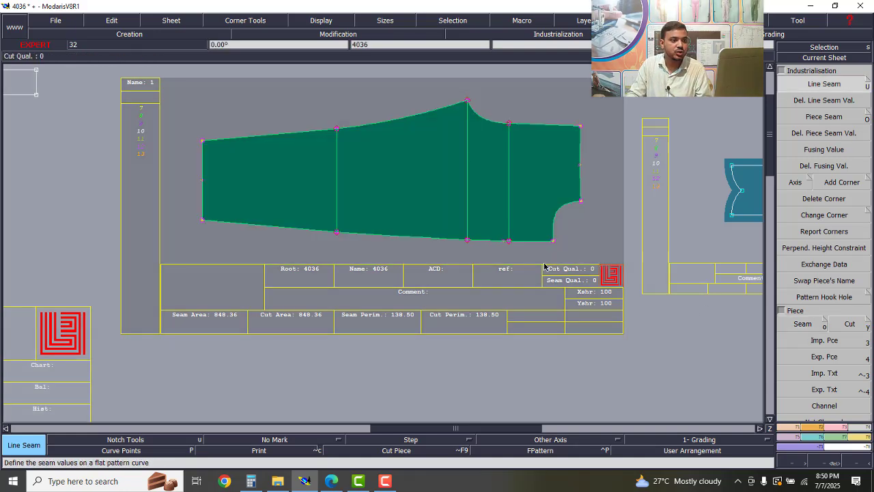
{"action": "left_click", "coordinate": [449, 243]}
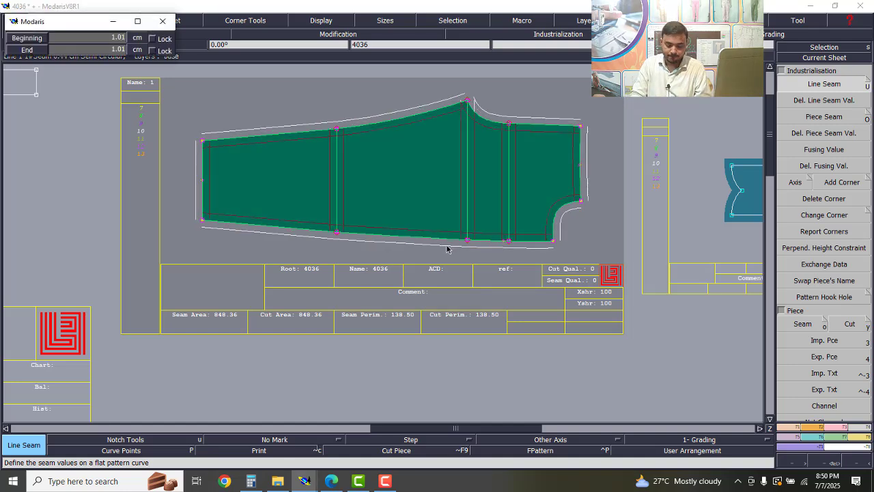
{"action": "type", "text": "1"}
{"action": "key", "text": "Tab"}
{"action": "type", "text": "1"}
{"action": "key", "text": "Return"}
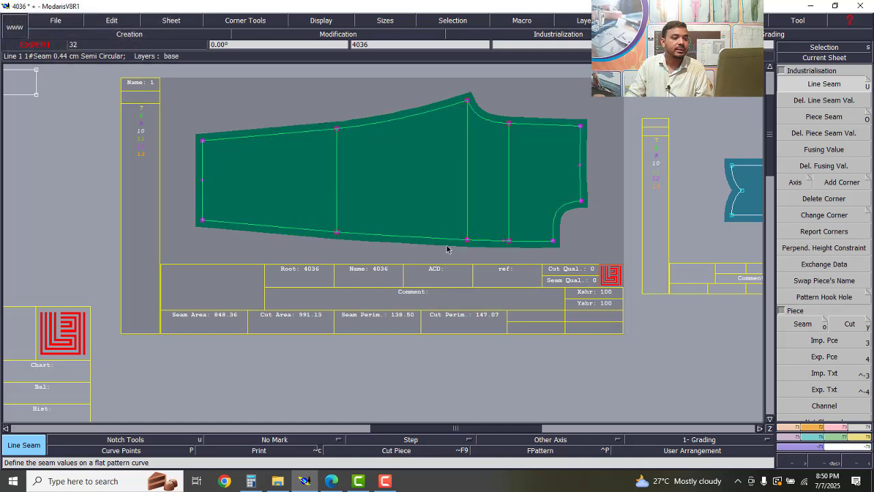
{"action": "left_click", "coordinate": [501, 260]}
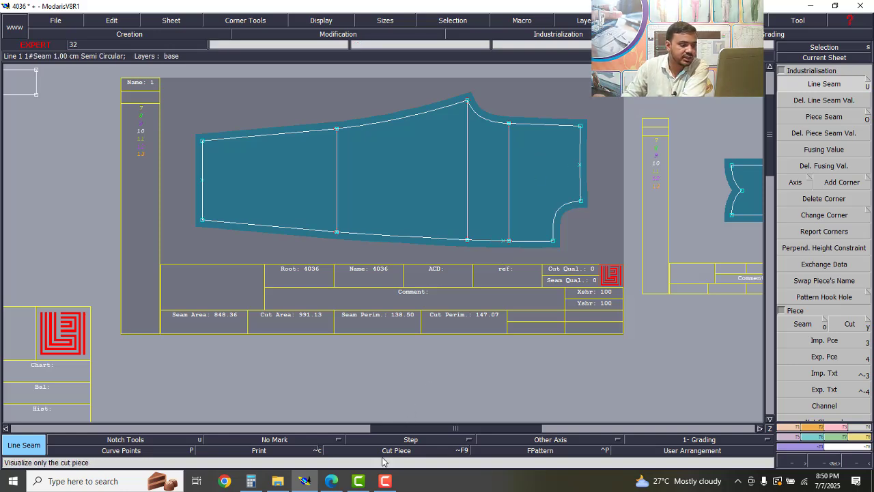
Switch to Edge and look up the hem depth for size 3/4yrs in the TG4036.pdf measurement chart.
{"action": "left_click", "coordinate": [332, 481]}
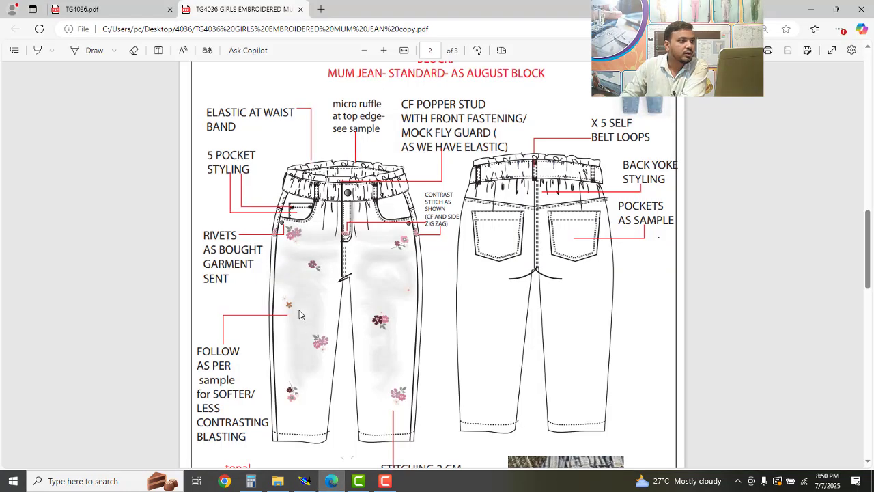
{"action": "left_click", "coordinate": [126, 9]}
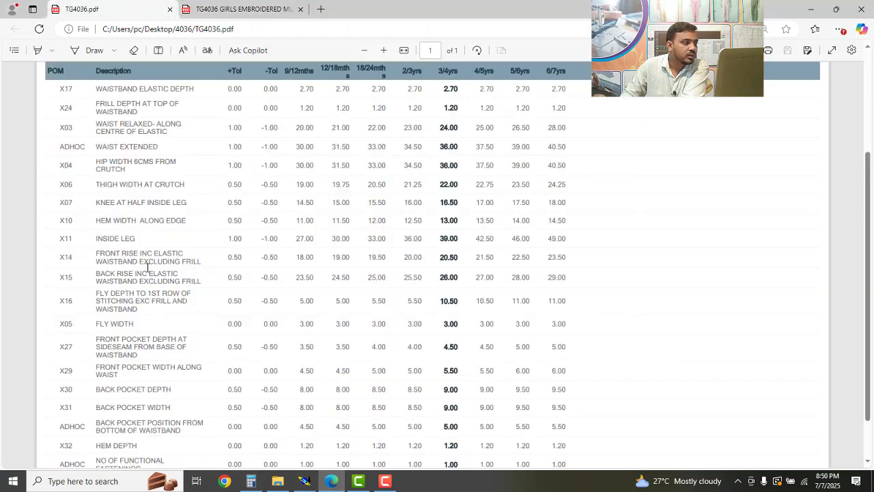
{"action": "scroll", "coordinate": [151, 282], "scroll_direction": "down", "scroll_amount": 2}
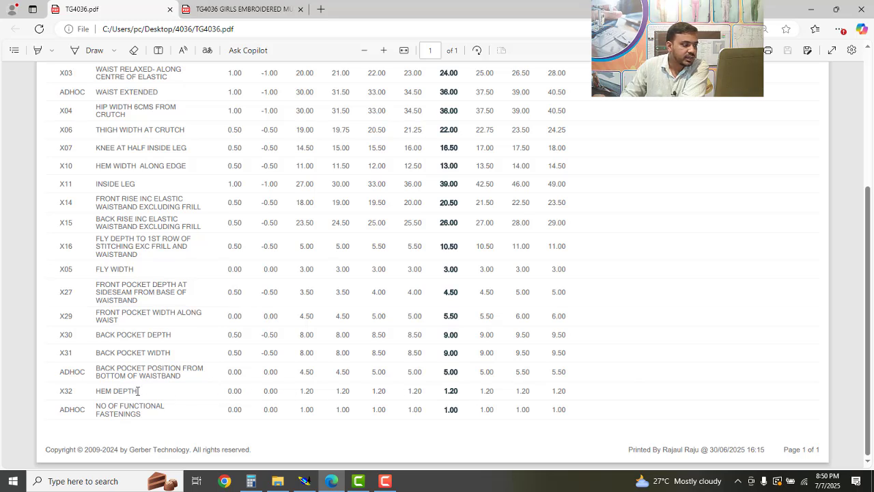
{"action": "left_click_drag", "start_coordinate": [443, 391], "coordinate": [460, 391]}
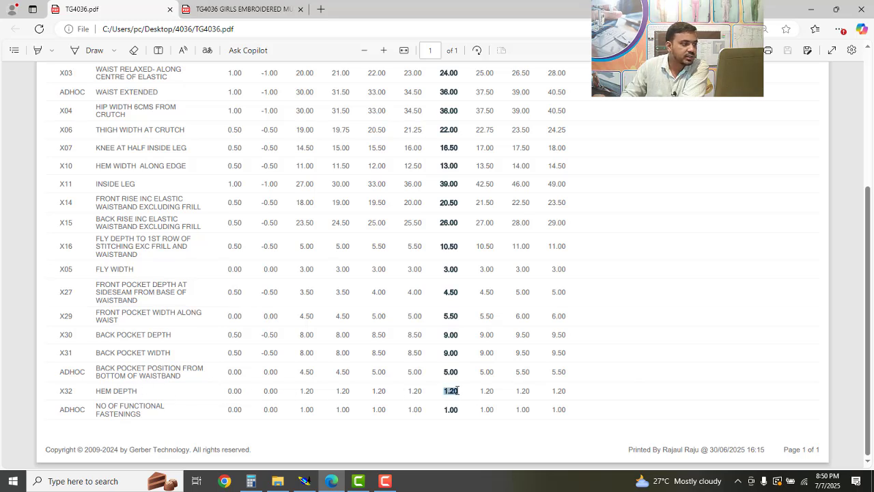
{"action": "scroll", "coordinate": [232, 388], "scroll_direction": "up", "scroll_amount": 3}
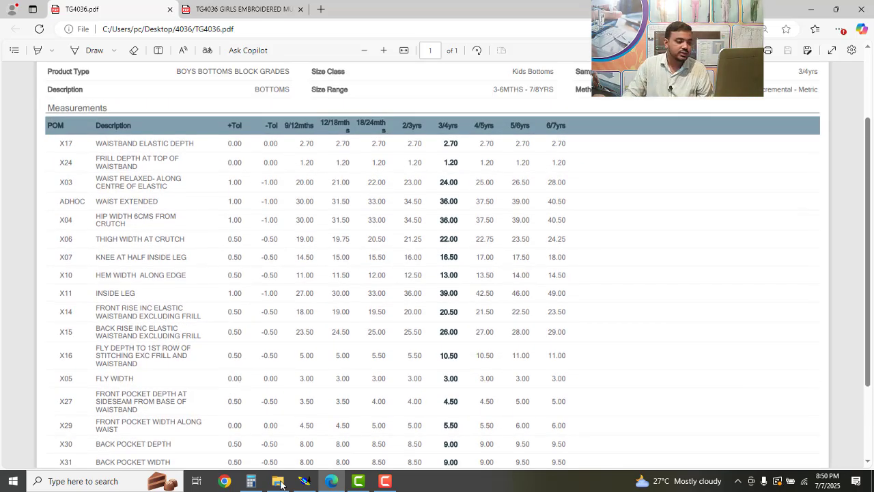
Switch to Calculator and start multiplying the hem depth of 1.2.
{"action": "left_click", "coordinate": [251, 481]}
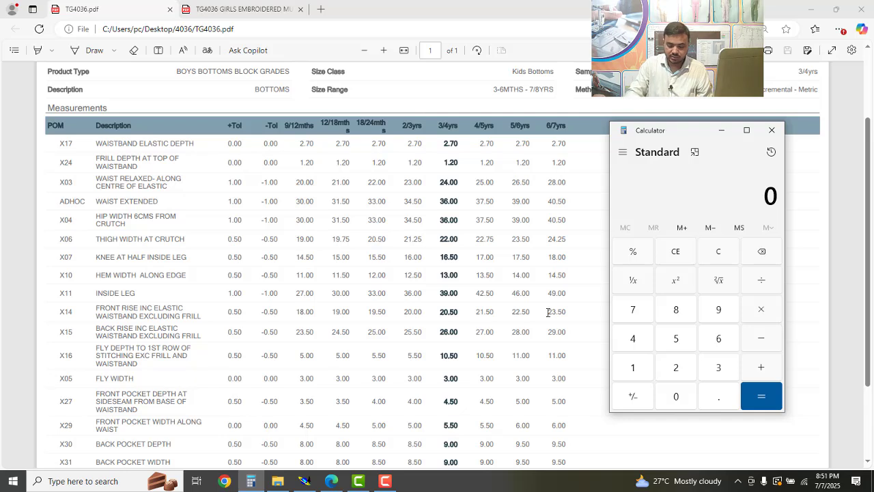
{"action": "type", "text": "1.2*"}
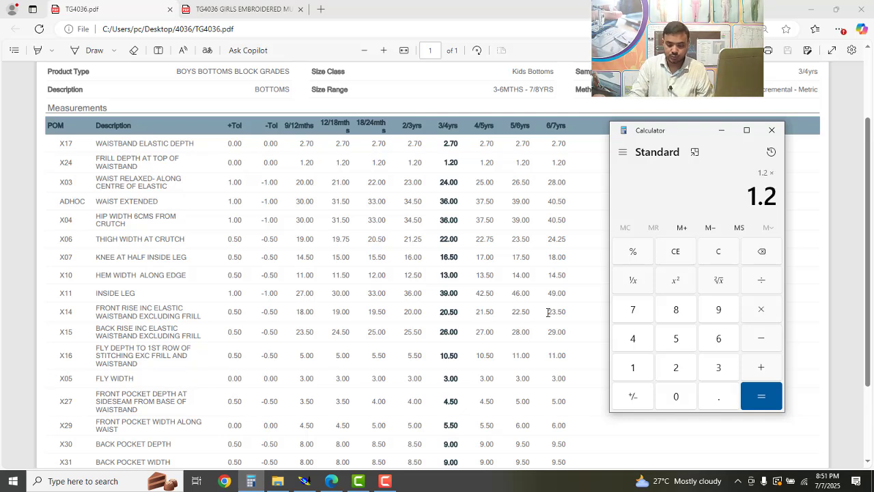
Calculate the hem seam allowance as 1.2 × 2, and add 0.2 to the product.
{"action": "type", "text": "2"}
{"action": "key", "text": "Return"}
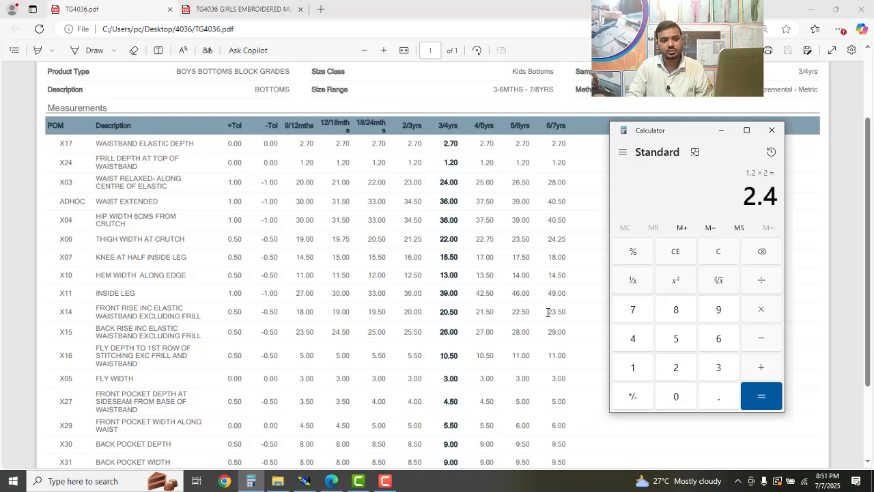
{"action": "type", "text": "0.2"}
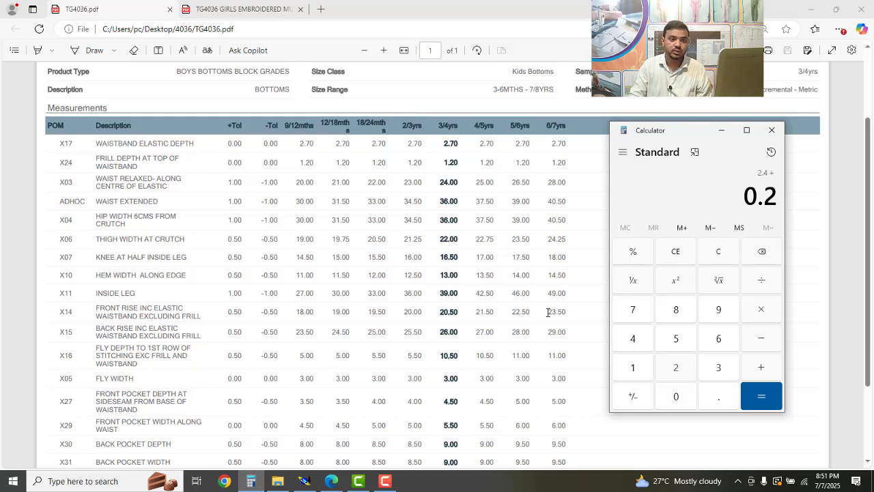
{"action": "key", "text": "Return"}
{"action": "left_click", "coordinate": [720, 130]}
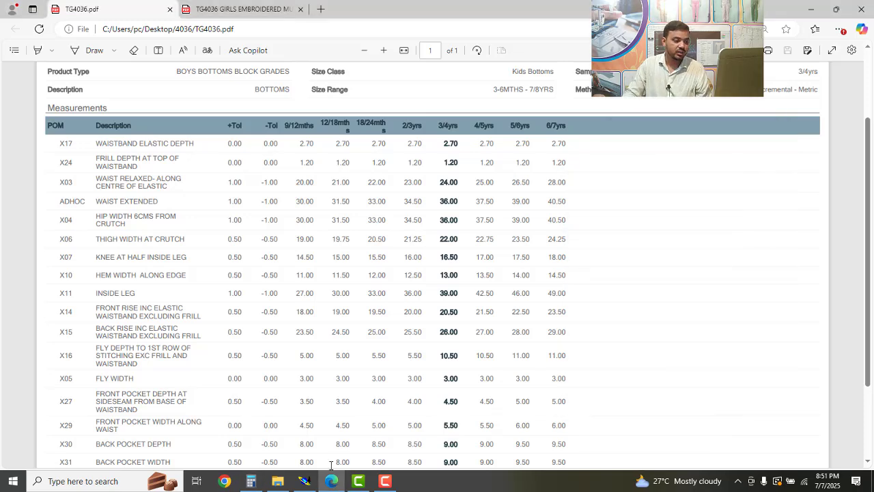
Switch to Modaris and set the front leg piece's hem line seam value to 2.4 cm at both beginning and end.
{"action": "left_click", "coordinate": [305, 481]}
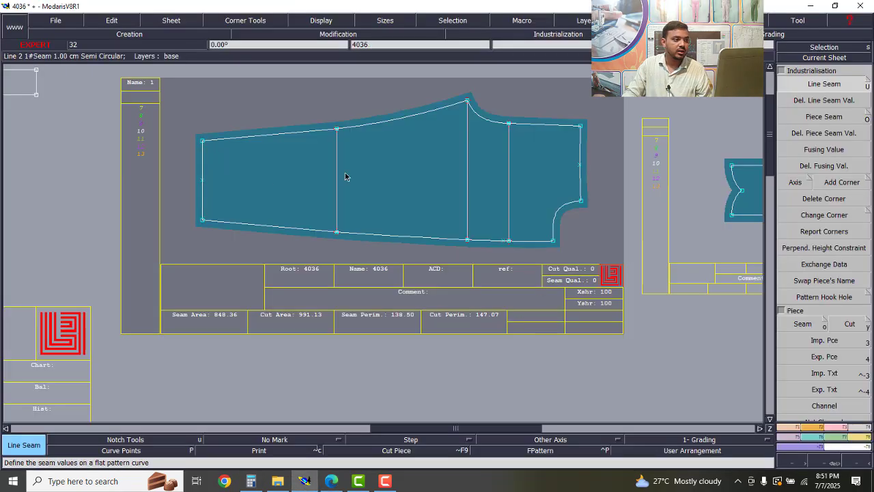
{"action": "left_click", "coordinate": [202, 163]}
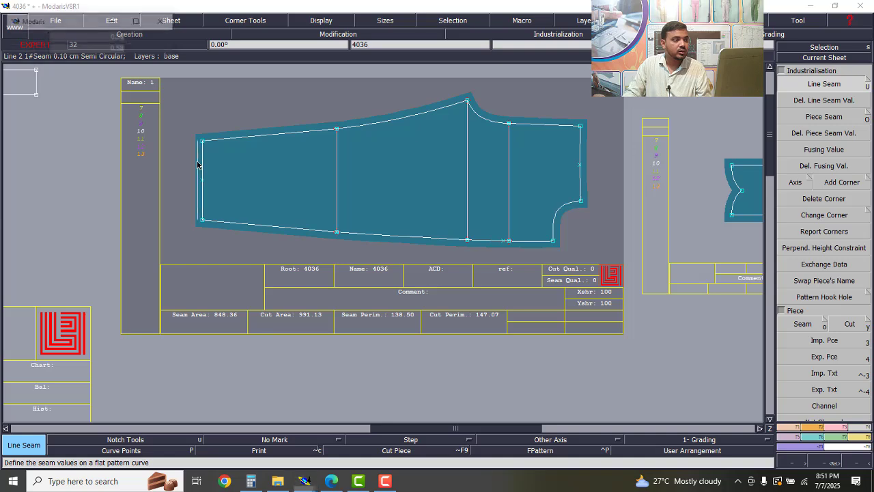
{"action": "type", "text": "2.4"}
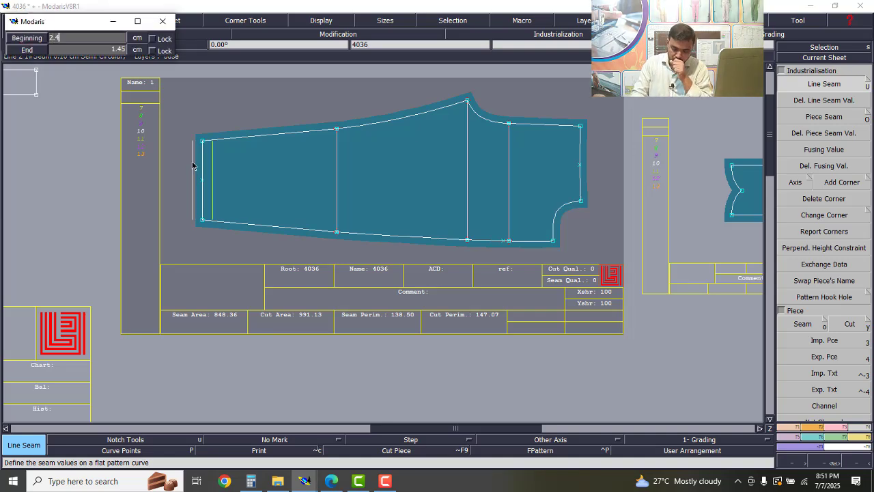
{"action": "key", "text": "Tab"}
{"action": "type", "text": "2.4"}
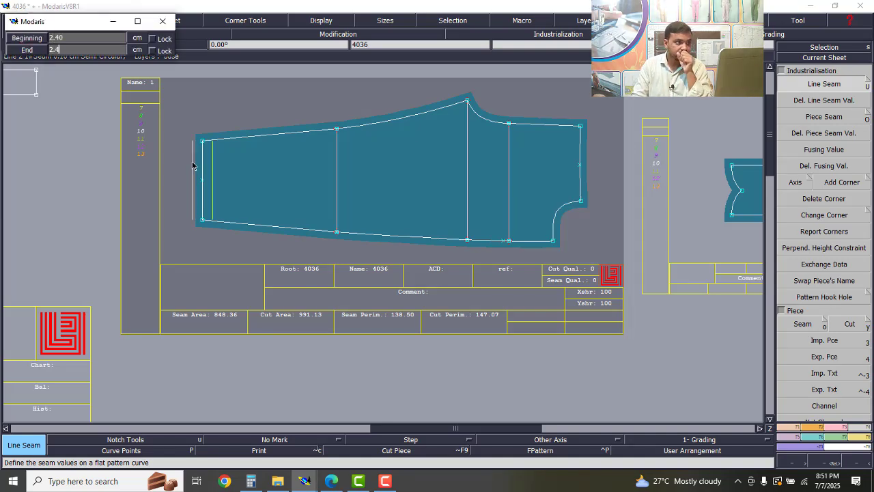
{"action": "key", "text": "Return"}
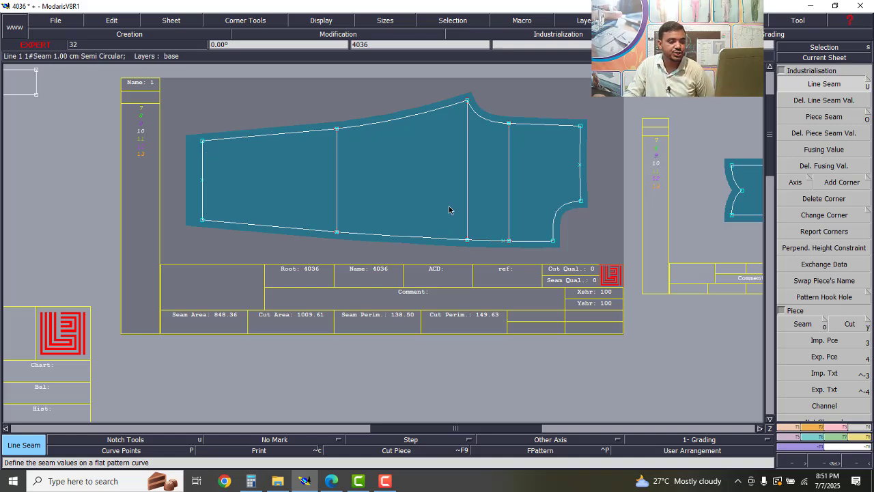
Examine the seam allowance corners at the hem end of the front leg piece.
{"action": "scroll", "coordinate": [154, 168], "scroll_direction": "up", "scroll_amount": 2}
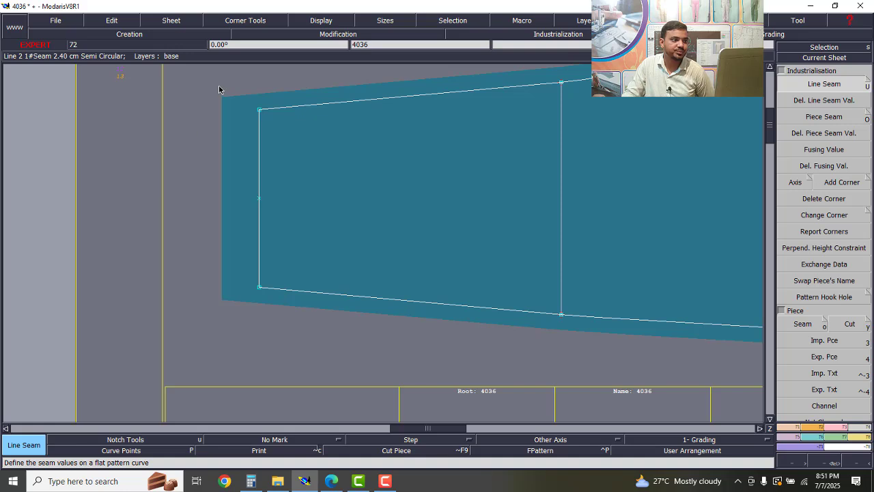
{"action": "scroll", "coordinate": [218, 90], "scroll_direction": "up", "scroll_amount": 3}
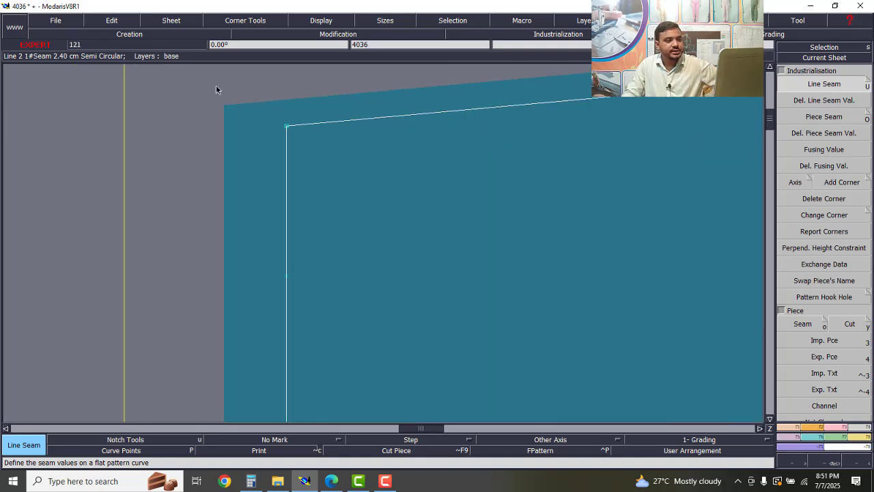
{"action": "scroll", "coordinate": [216, 89], "scroll_direction": "down", "scroll_amount": 2}
{"action": "scroll", "coordinate": [228, 97], "scroll_direction": "up", "scroll_amount": 1}
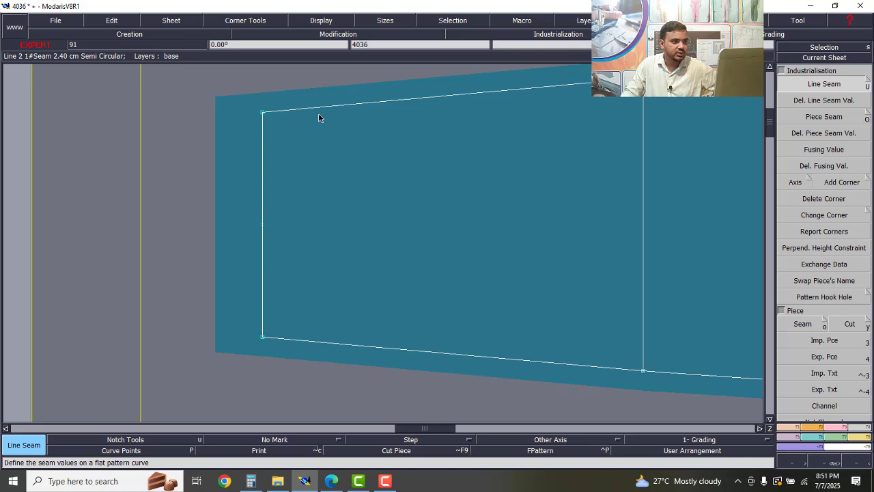
{"action": "scroll", "coordinate": [262, 118], "scroll_direction": "down", "scroll_amount": 1}
{"action": "scroll", "coordinate": [264, 118], "scroll_direction": "up", "scroll_amount": 2}
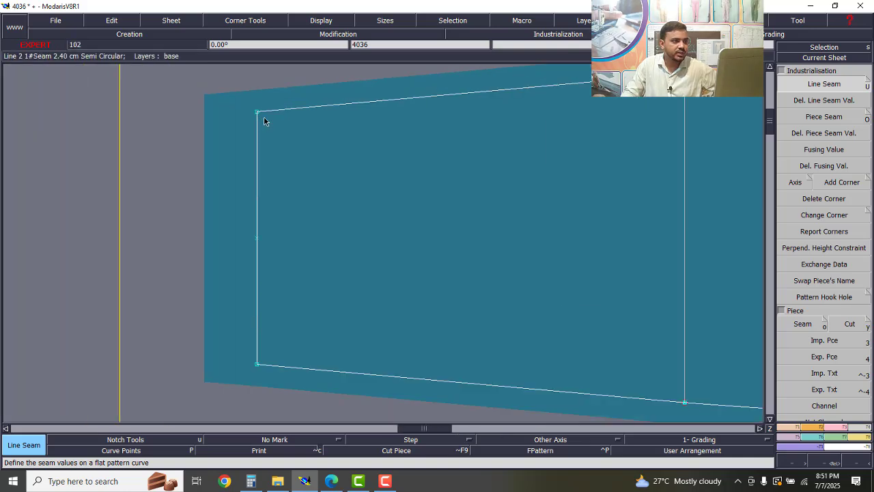
{"action": "scroll", "coordinate": [262, 118], "scroll_direction": "down", "scroll_amount": 2}
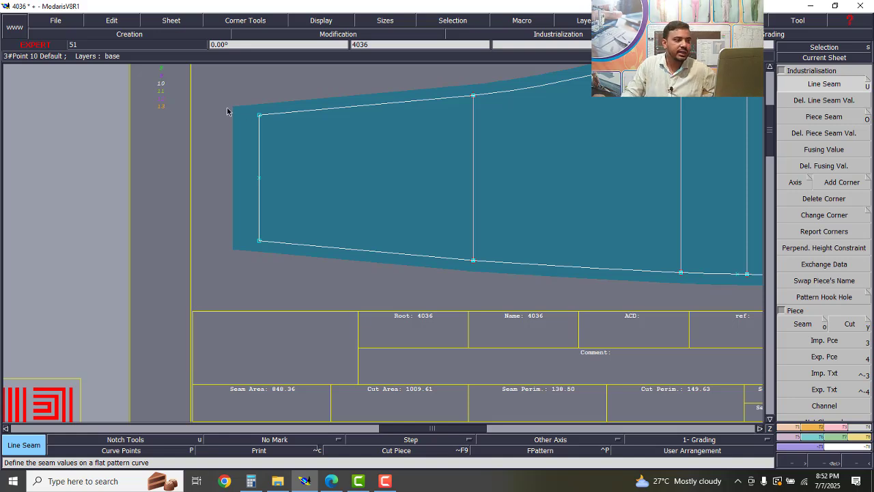
{"action": "scroll", "coordinate": [206, 103], "scroll_direction": "up", "scroll_amount": 2}
{"action": "scroll", "coordinate": [206, 102], "scroll_direction": "down", "scroll_amount": 2}
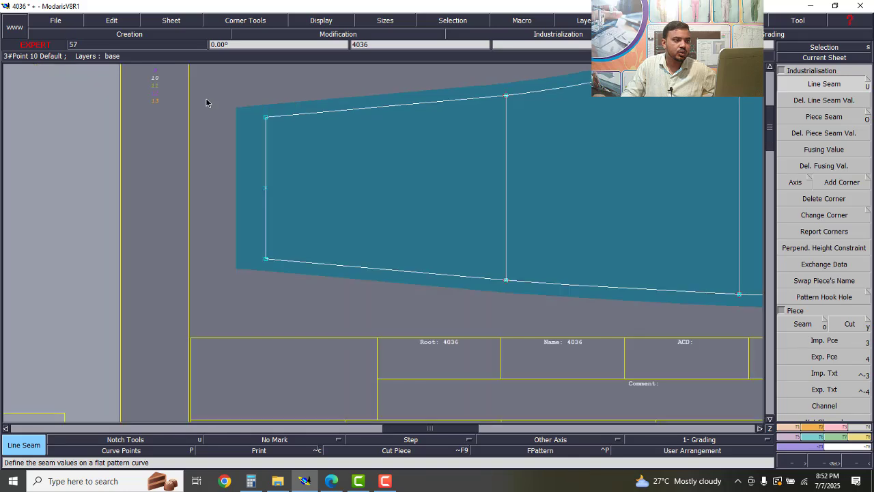
{"action": "scroll", "coordinate": [206, 103], "scroll_direction": "up", "scroll_amount": 1}
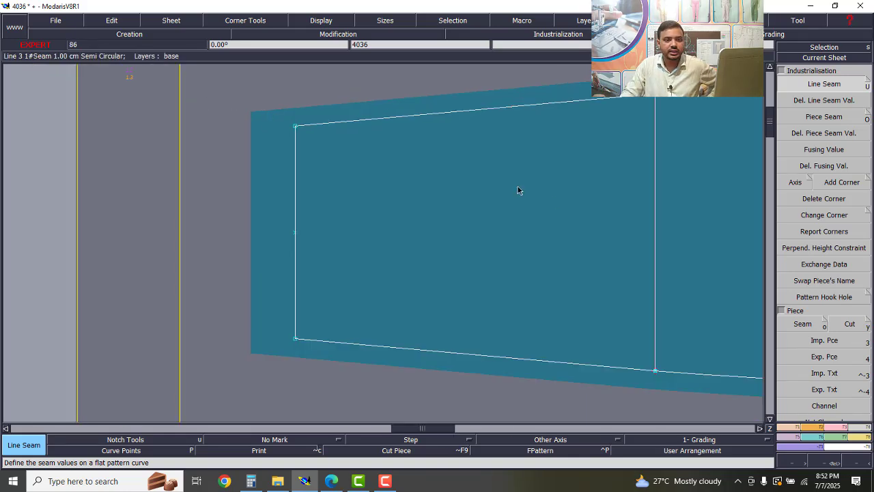
Change the upper hem corner of the front leg piece to the Previous Symmetry corner type.
{"action": "left_click", "coordinate": [824, 215]}
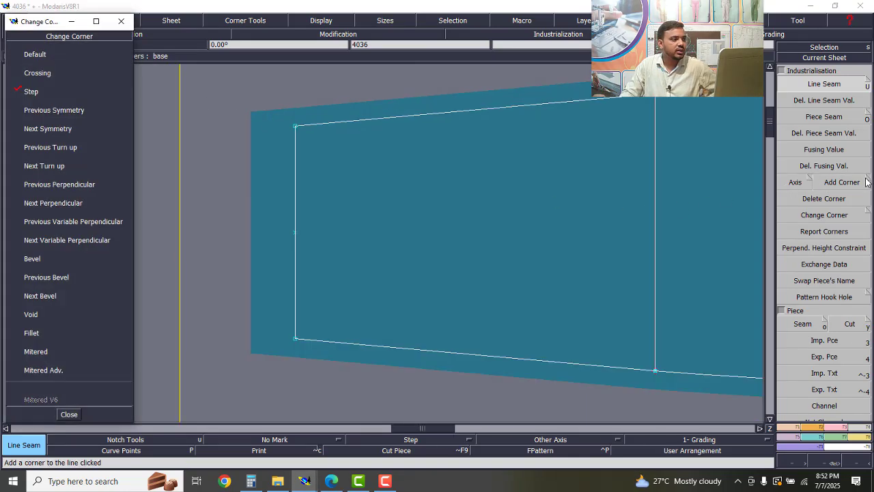
{"action": "left_click", "coordinate": [60, 113]}
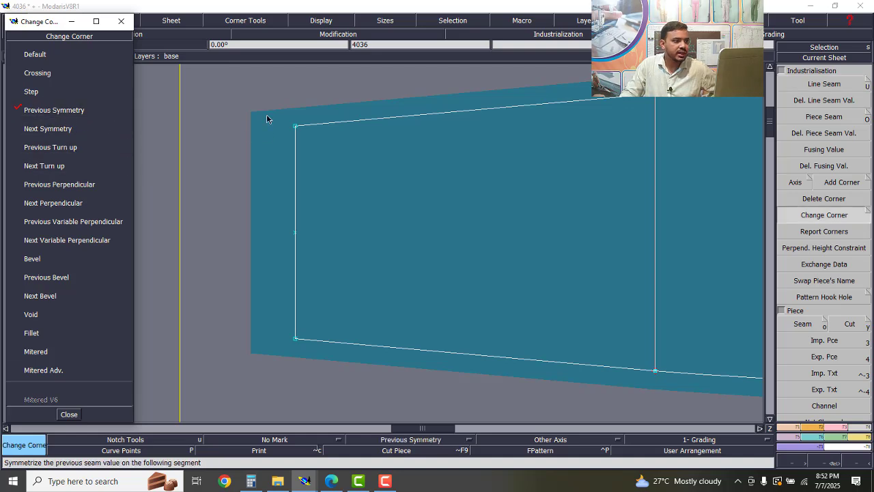
{"action": "scroll", "coordinate": [259, 116], "scroll_direction": "up", "scroll_amount": 3}
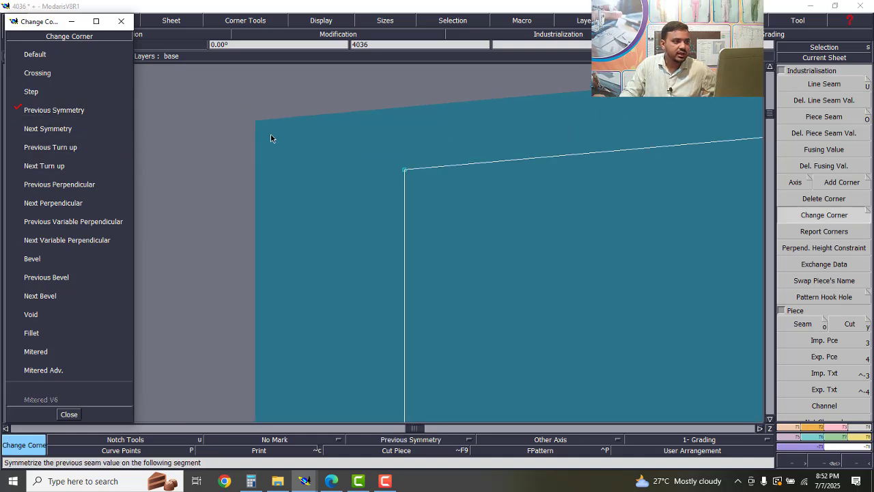
{"action": "left_click", "coordinate": [405, 170]}
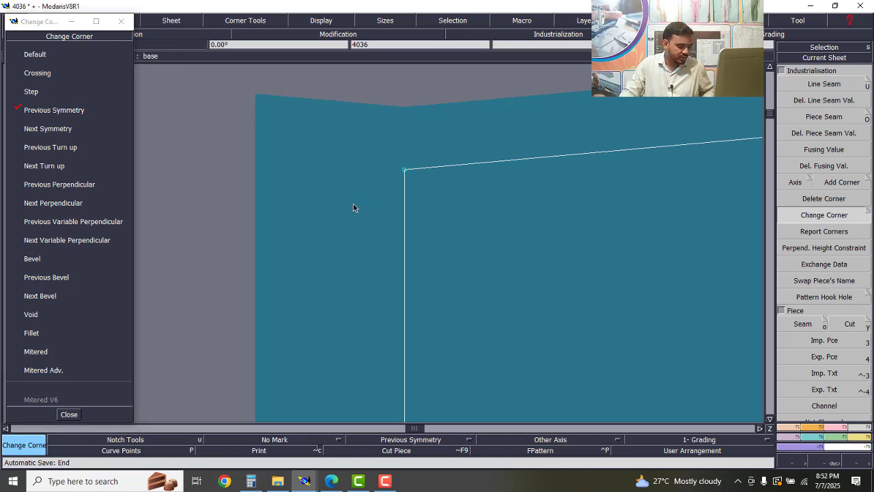
{"action": "key", "text": "ctrl+z"}
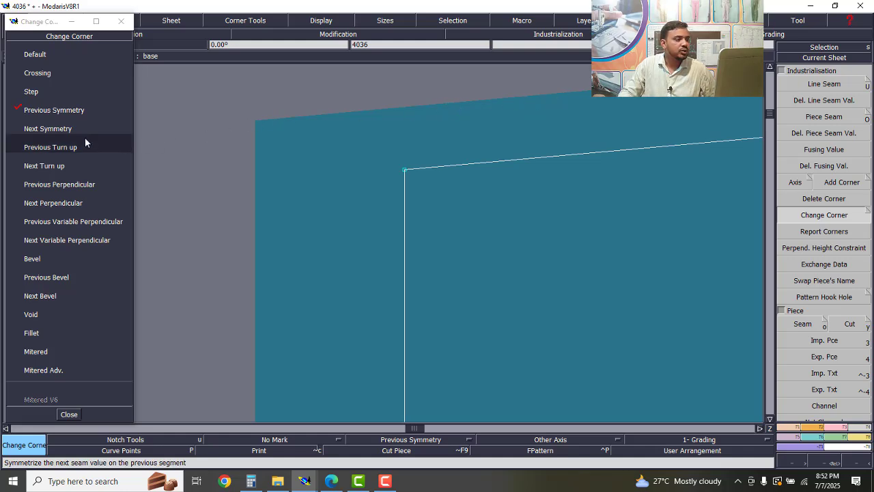
{"action": "left_click", "coordinate": [53, 115]}
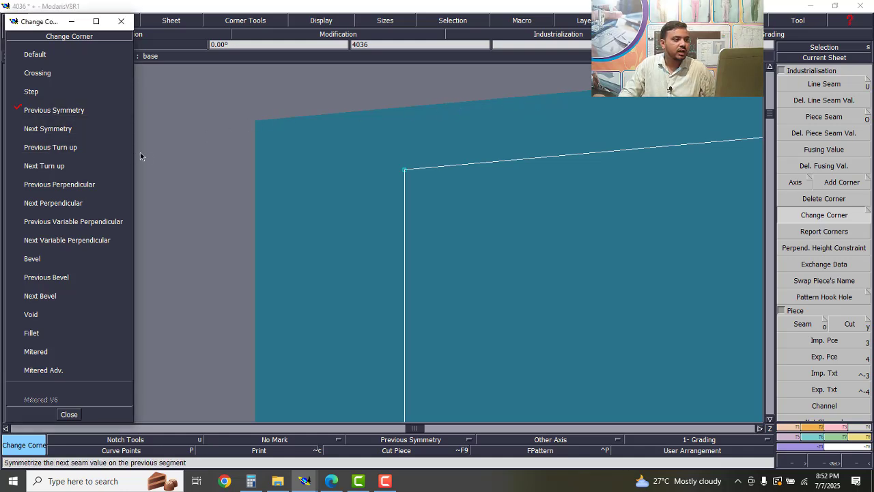
{"action": "left_click", "coordinate": [405, 170]}
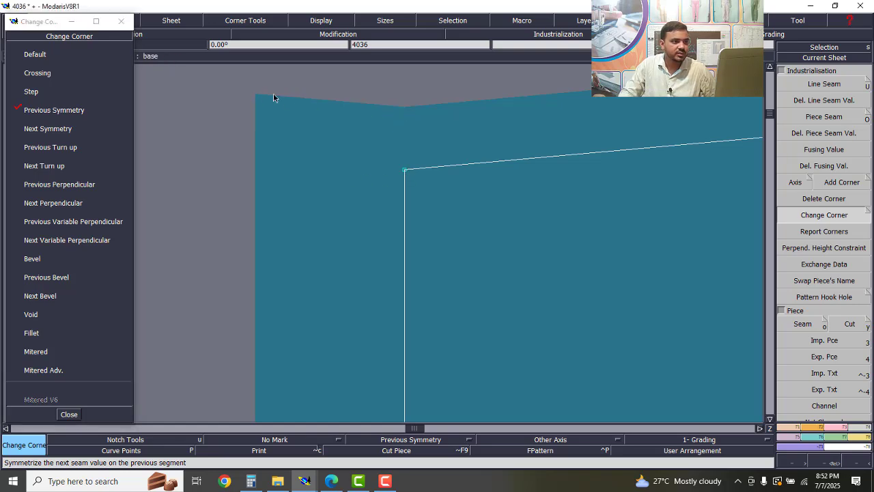
Change the lower hem corner of the front leg piece to Next Symmetry and close the corner type list.
{"action": "scroll", "coordinate": [365, 131], "scroll_direction": "down", "scroll_amount": 4}
{"action": "scroll", "coordinate": [341, 158], "scroll_direction": "up", "scroll_amount": 3}
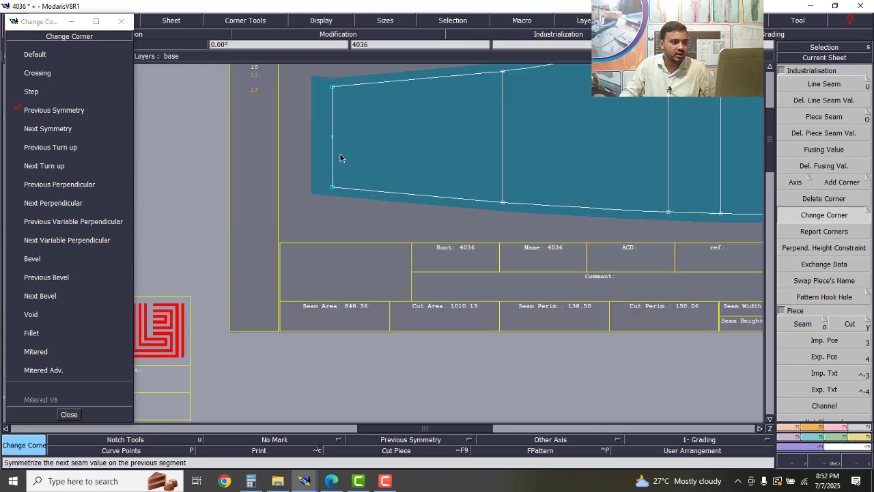
{"action": "scroll", "coordinate": [341, 157], "scroll_direction": "up", "scroll_amount": 2}
{"action": "left_click", "coordinate": [59, 129]}
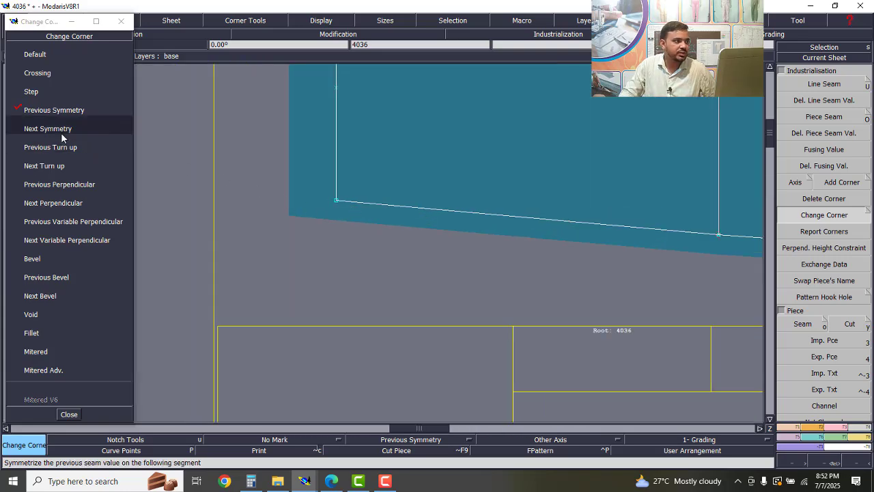
{"action": "scroll", "coordinate": [305, 180], "scroll_direction": "up", "scroll_amount": 1}
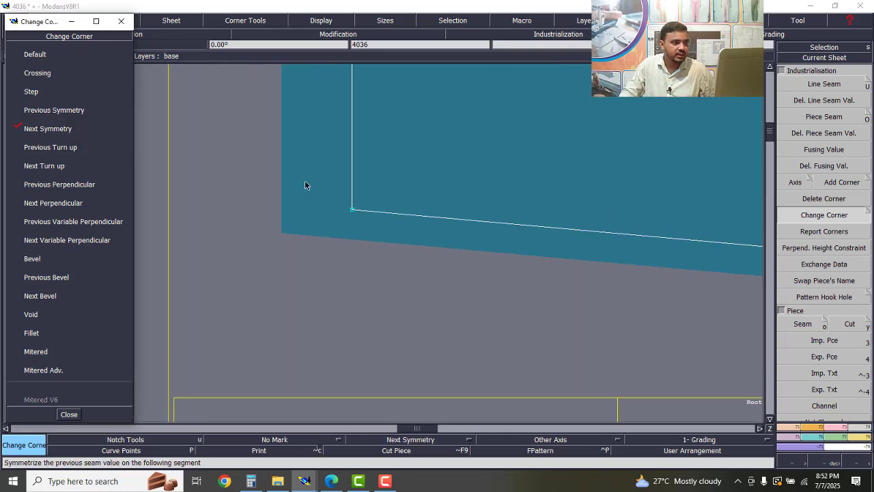
{"action": "left_click", "coordinate": [353, 212]}
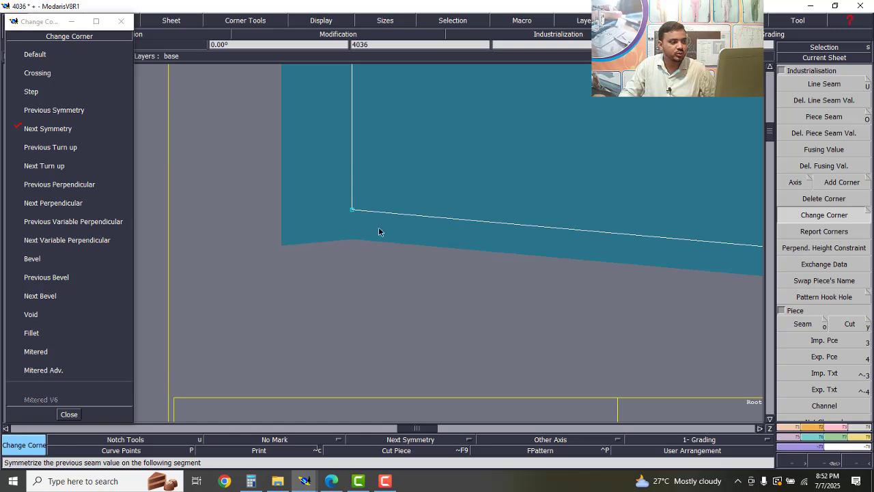
{"action": "left_click", "coordinate": [69, 414]}
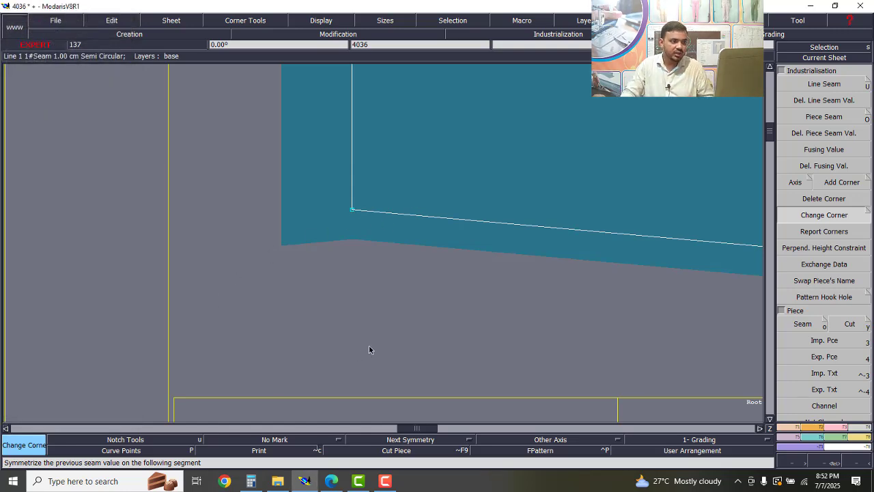
Automatically arrange all sheets on the desk and locate the back leg piece with the patch pocket outline.
{"action": "key", "text": "j"}
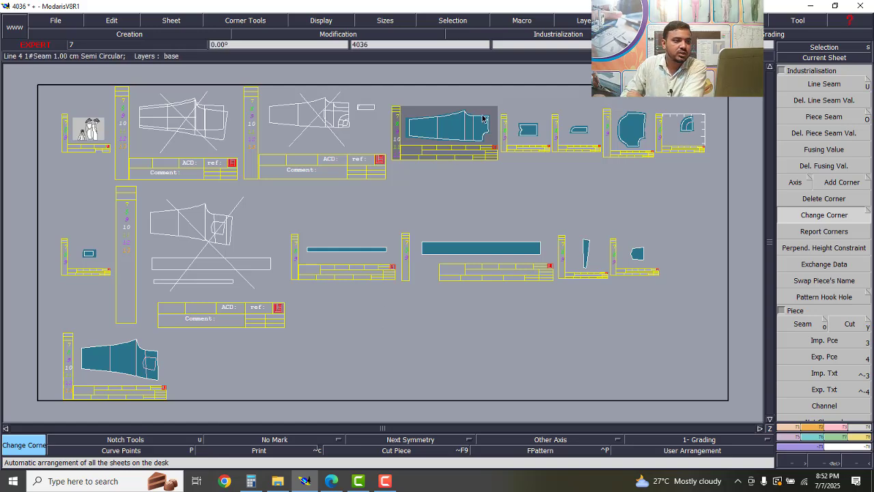
{"action": "scroll", "coordinate": [483, 119], "scroll_direction": "up", "scroll_amount": 3}
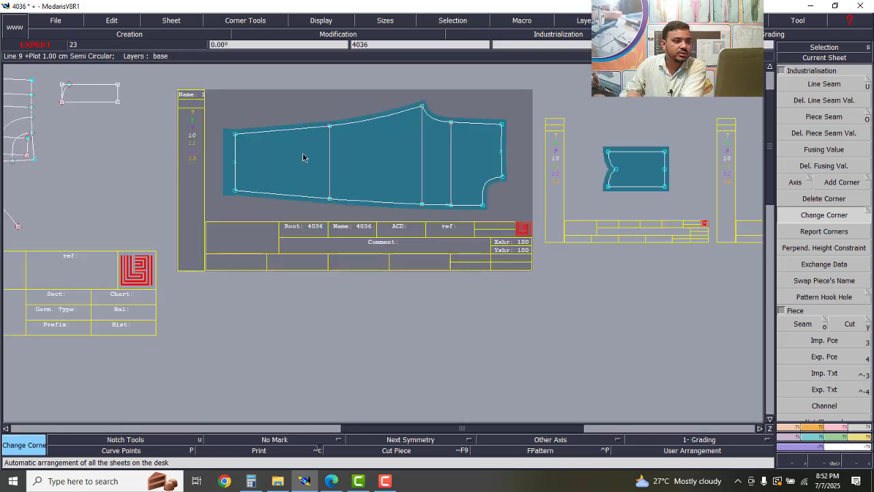
{"action": "scroll", "coordinate": [267, 164], "scroll_direction": "down", "scroll_amount": 3}
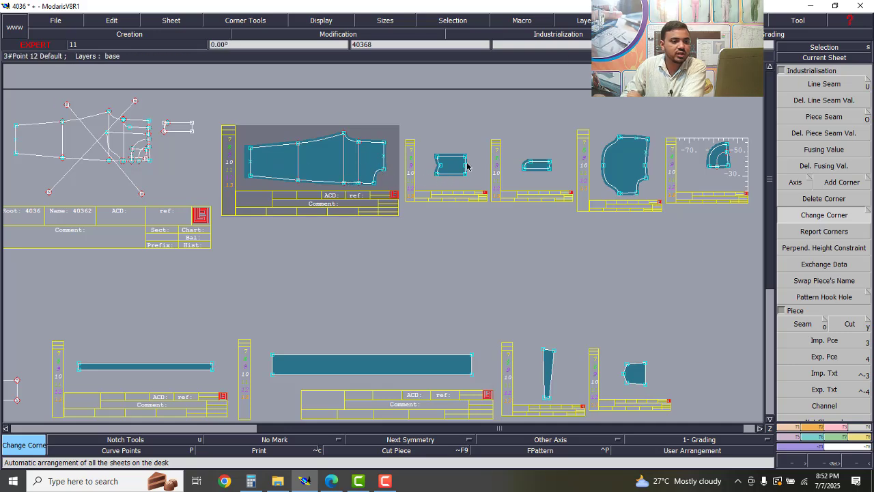
{"action": "scroll", "coordinate": [665, 160], "scroll_direction": "down", "scroll_amount": 5}
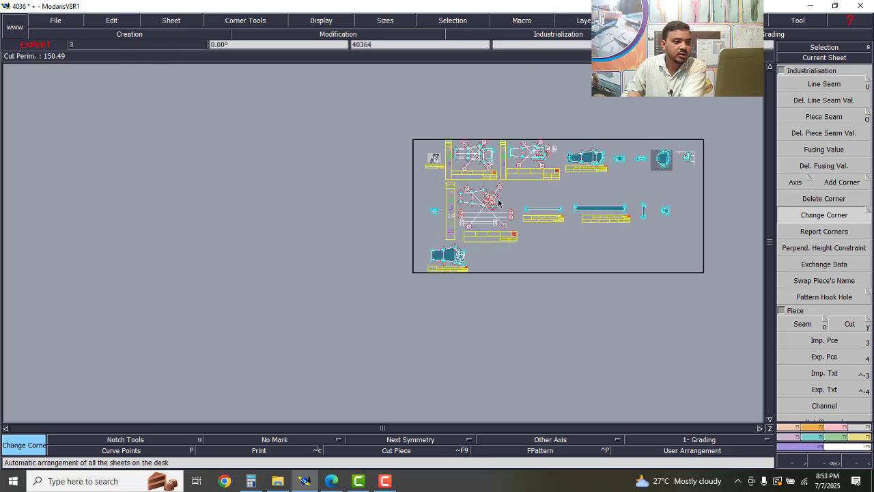
{"action": "scroll", "coordinate": [499, 203], "scroll_direction": "up", "scroll_amount": 6}
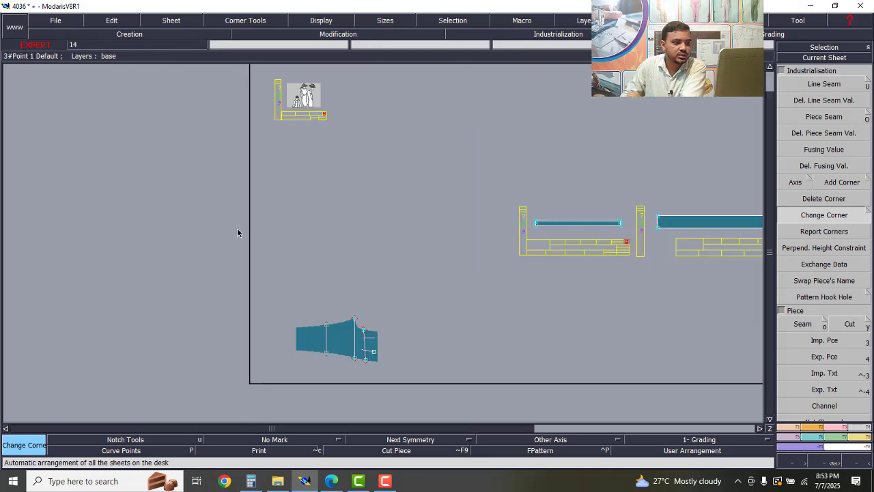
{"action": "scroll", "coordinate": [238, 233], "scroll_direction": "down", "scroll_amount": 6}
{"action": "scroll", "coordinate": [237, 233], "scroll_direction": "up", "scroll_amount": 3}
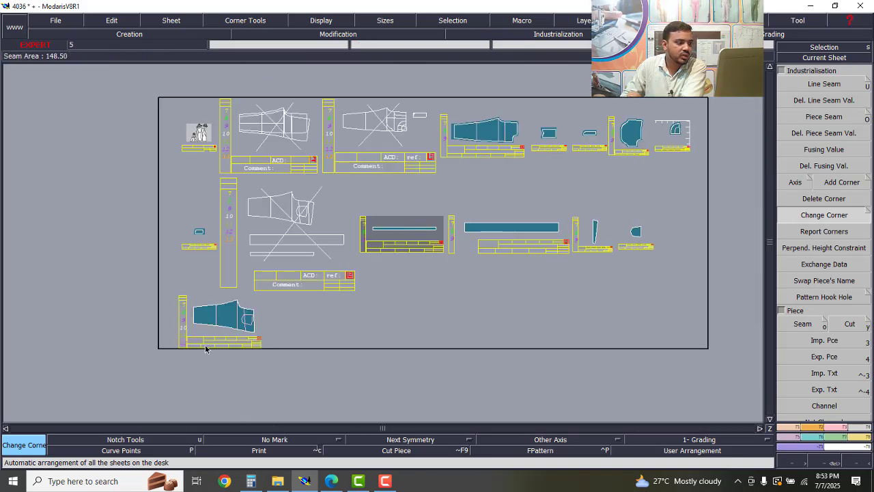
{"action": "scroll", "coordinate": [205, 348], "scroll_direction": "up", "scroll_amount": 4}
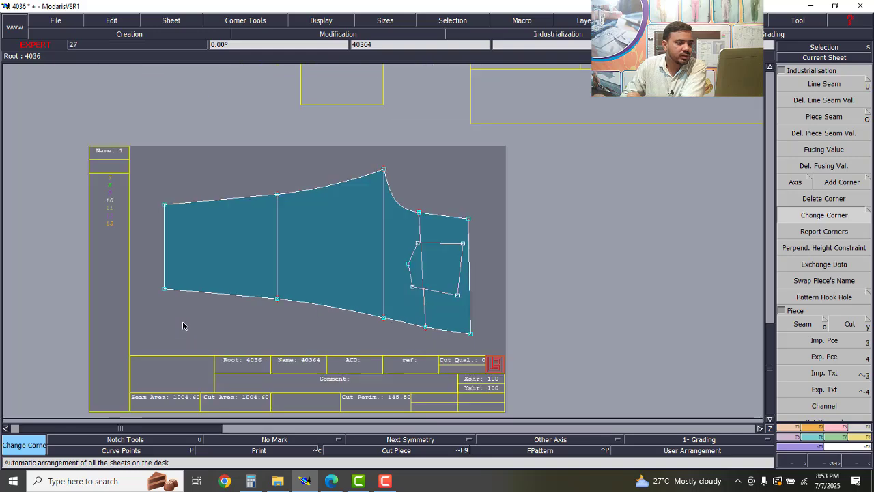
{"action": "scroll", "coordinate": [184, 326], "scroll_direction": "up", "scroll_amount": 1}
{"action": "scroll", "coordinate": [183, 325], "scroll_direction": "down", "scroll_amount": 2}
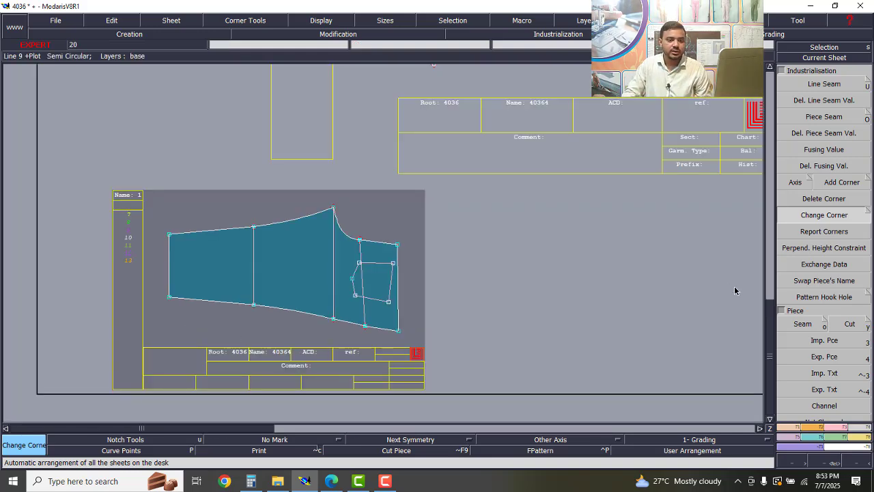
Add a 1 cm line seam allowance around the whole outline of the back leg piece.
{"action": "left_click", "coordinate": [828, 83]}
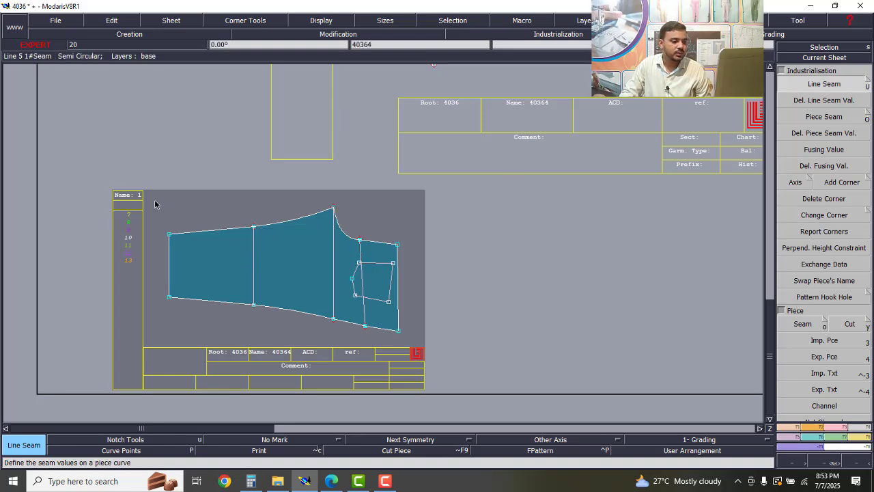
{"action": "left_click", "coordinate": [385, 483]}
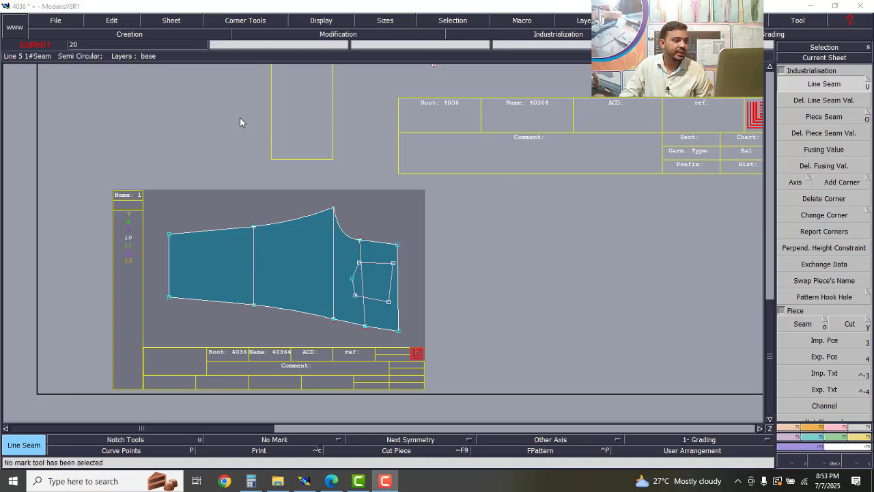
{"action": "left_click_drag", "start_coordinate": [152, 194], "coordinate": [392, 342]}
{"action": "left_click", "coordinate": [354, 332]}
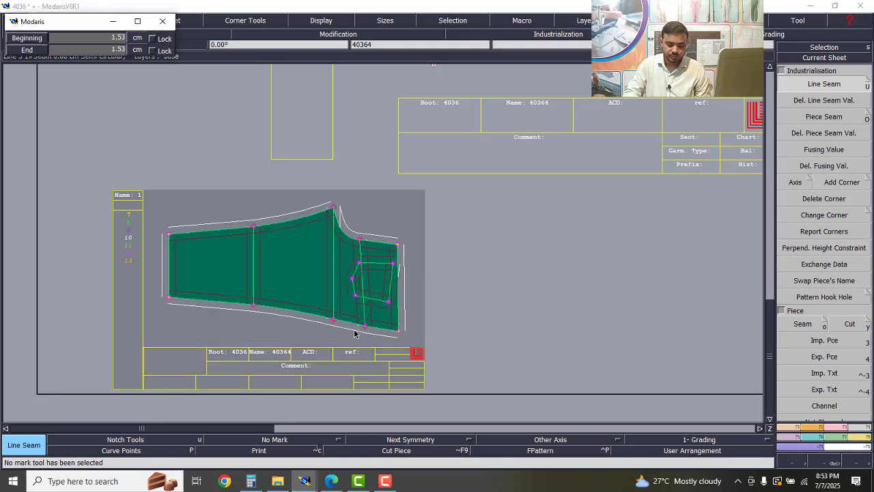
{"action": "key", "text": "Down"}
{"action": "type", "text": "1"}
{"action": "key", "text": "Down"}
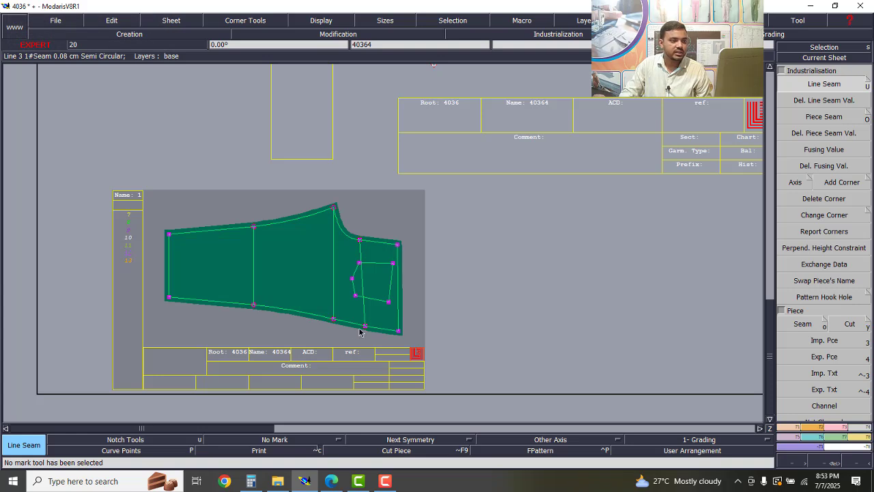
{"action": "left_click", "coordinate": [359, 331]}
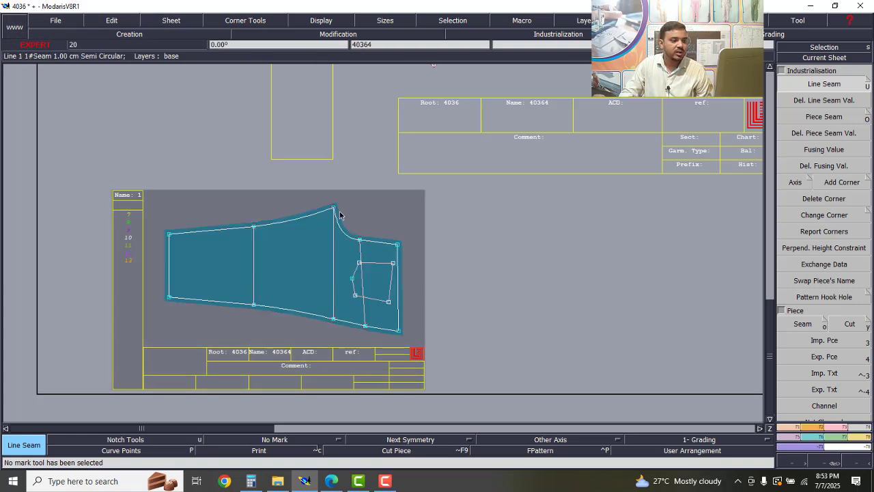
Set the seam allowance of the back leg piece's hem line to 2.60 cm at the beginning and end.
{"action": "scroll", "coordinate": [172, 307], "scroll_direction": "up", "scroll_amount": 2}
{"action": "left_click", "coordinate": [822, 85]}
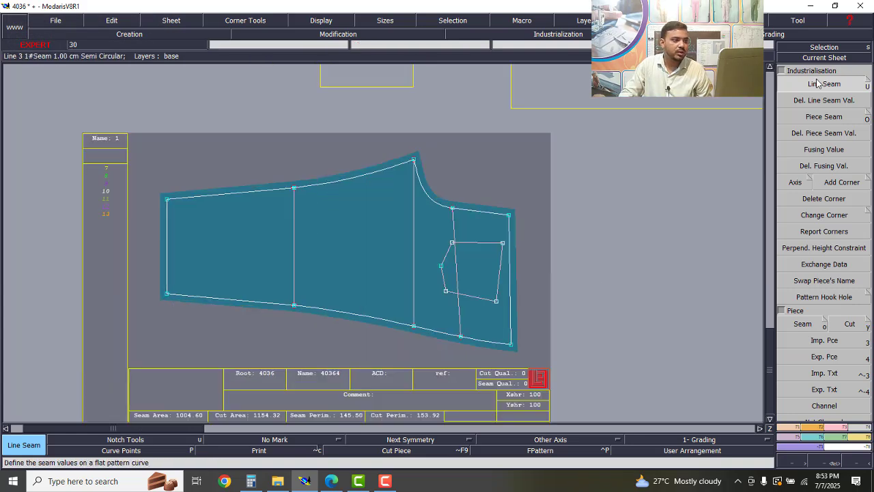
{"action": "left_click", "coordinate": [168, 235]}
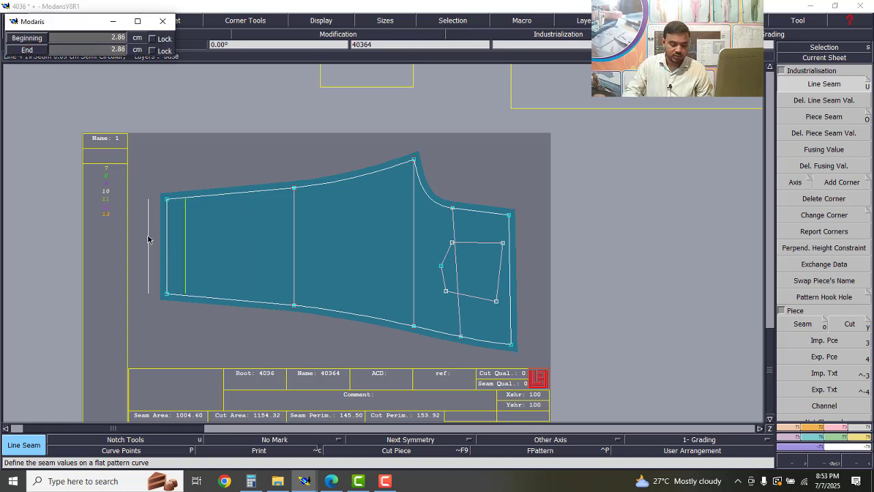
{"action": "type", "text": "2.60"}
{"action": "key", "text": "Tab"}
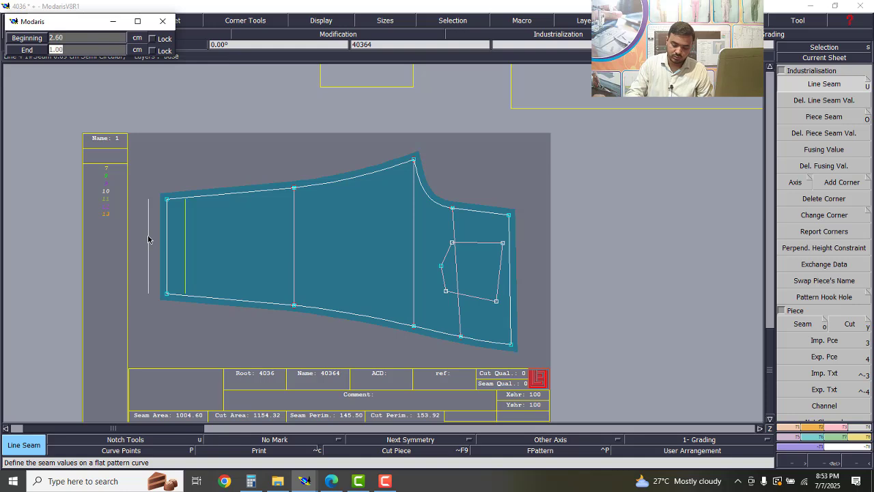
{"action": "type", "text": "2.6"}
{"action": "key", "text": "Return"}
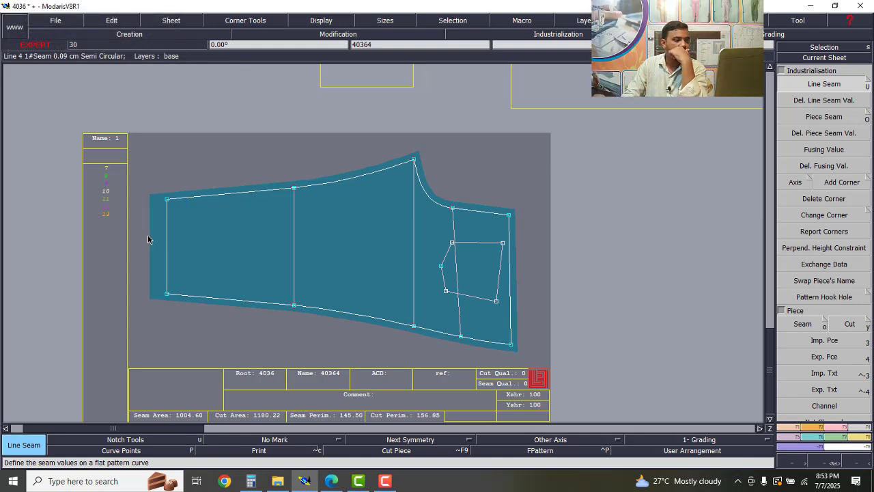
Change the back leg piece's upper hem corner to Previous Symmetry and its lower hem corner to Next Symmetry, closing the corner type list.
{"action": "scroll", "coordinate": [199, 260], "scroll_direction": "up", "scroll_amount": 2}
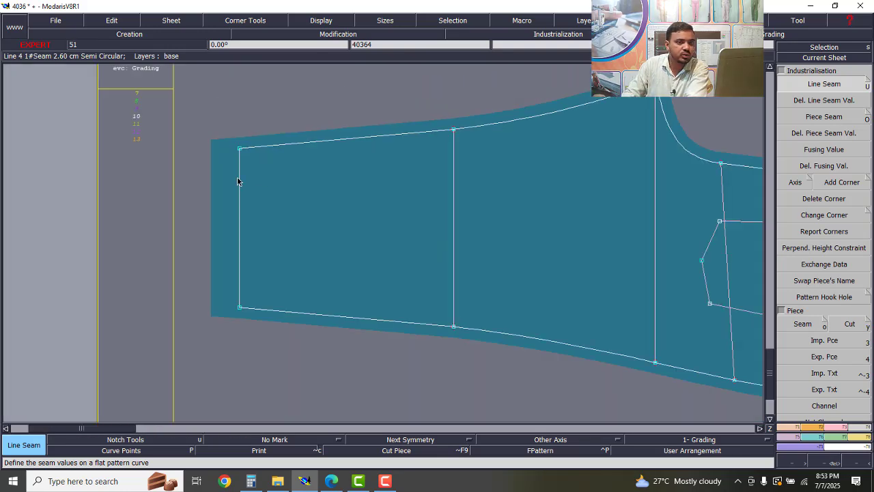
{"action": "scroll", "coordinate": [222, 181], "scroll_direction": "up", "scroll_amount": 1}
{"action": "left_click", "coordinate": [869, 179]}
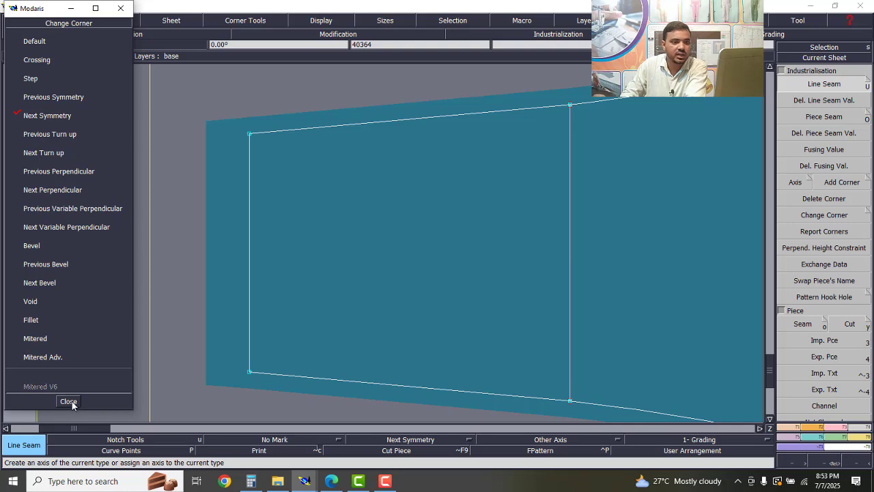
{"action": "left_click", "coordinate": [69, 401]}
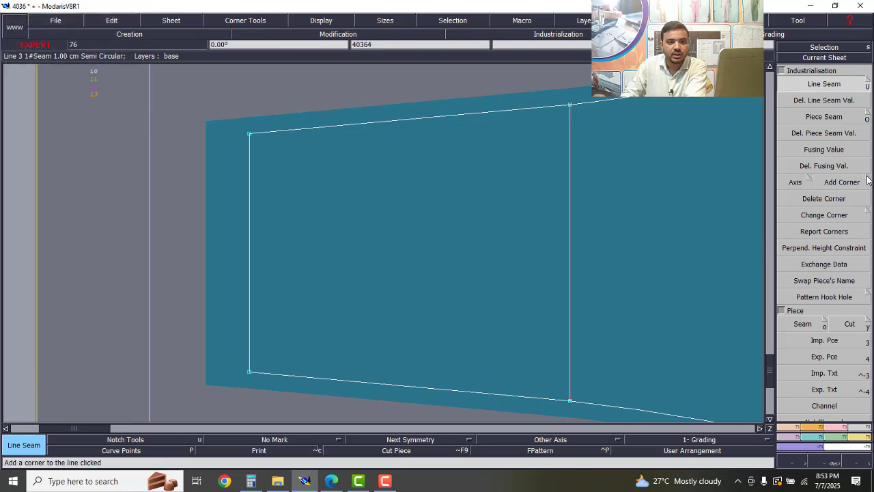
{"action": "left_click", "coordinate": [825, 214]}
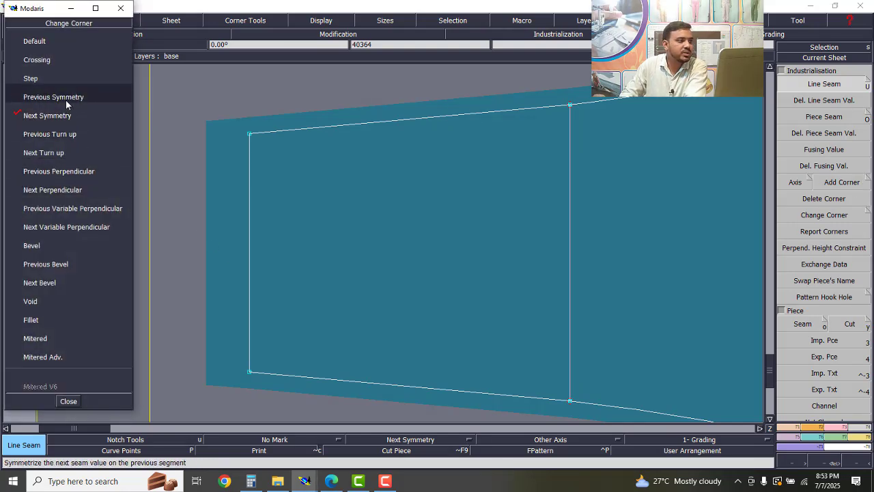
{"action": "left_click", "coordinate": [61, 97]}
{"action": "left_click", "coordinate": [251, 134]}
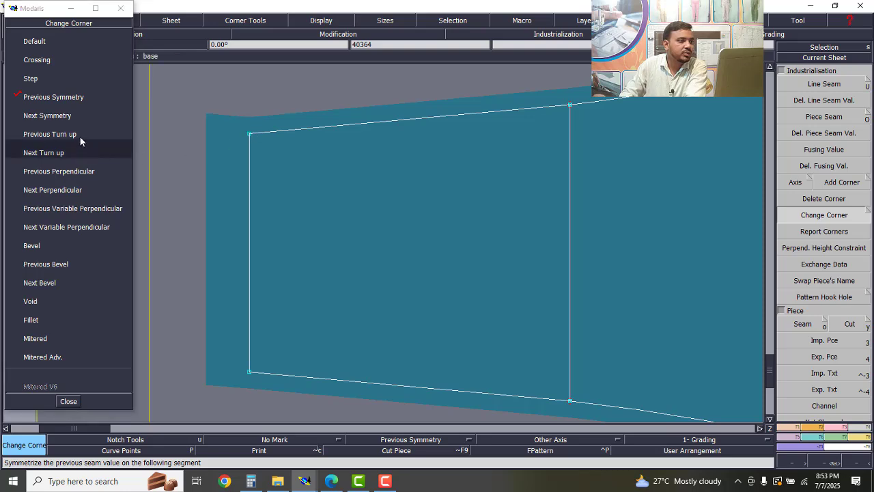
{"action": "left_click", "coordinate": [47, 116]}
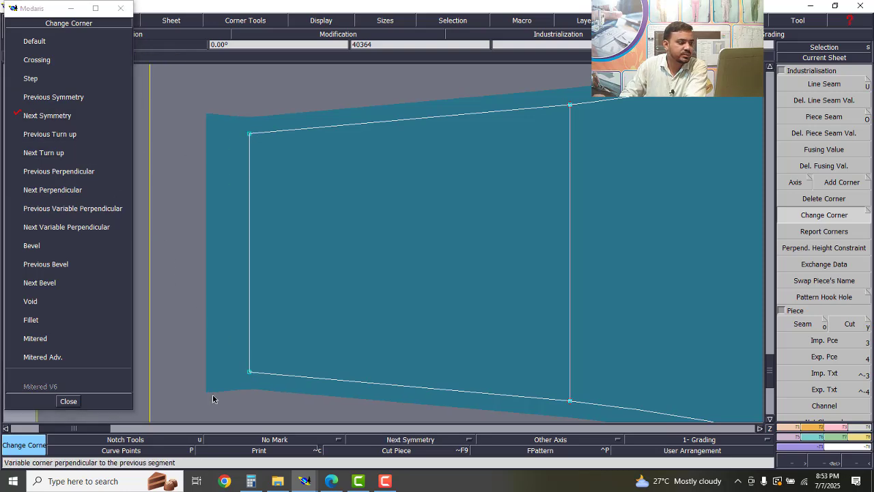
{"action": "left_click", "coordinate": [70, 401]}
Automatically arrange all sheets on the desk and locate the narrow tapered piece beside the patch pocket.
{"action": "scroll", "coordinate": [176, 232], "scroll_direction": "down", "scroll_amount": 5}
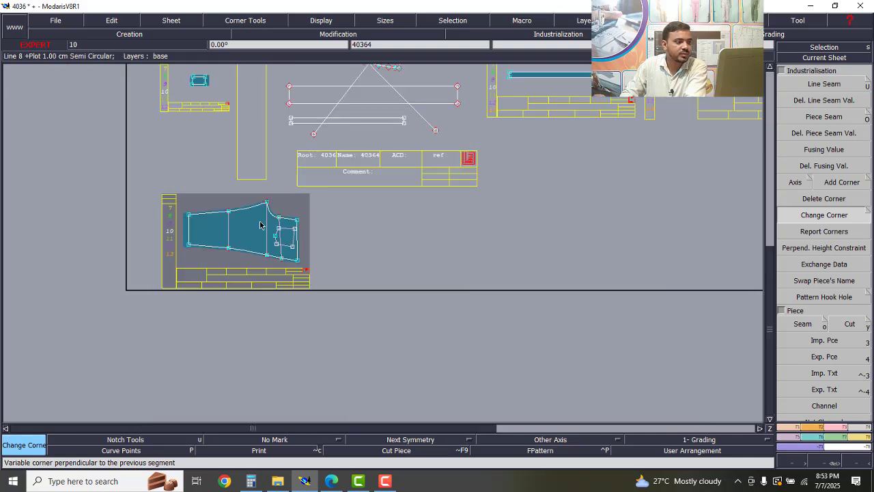
{"action": "scroll", "coordinate": [231, 241], "scroll_direction": "up", "scroll_amount": 2}
{"action": "scroll", "coordinate": [310, 237], "scroll_direction": "up", "scroll_amount": 1}
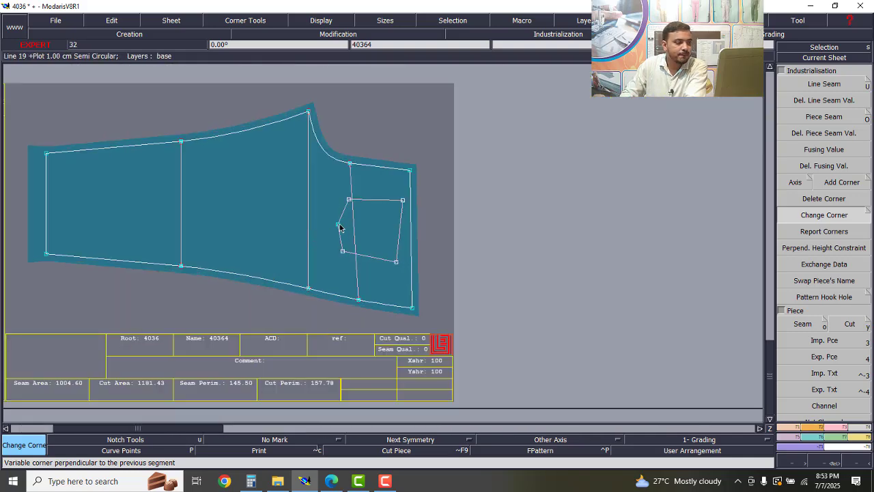
{"action": "key", "text": "F8"}
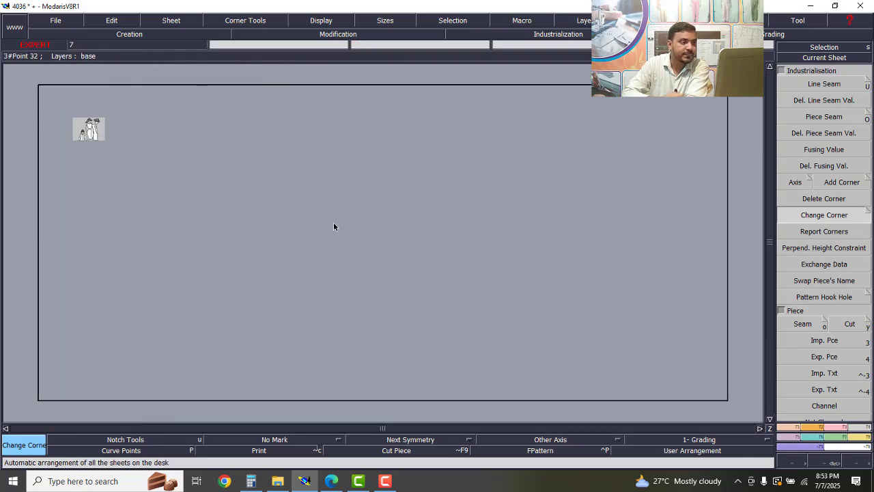
{"action": "scroll", "coordinate": [663, 259], "scroll_direction": "up", "scroll_amount": 3}
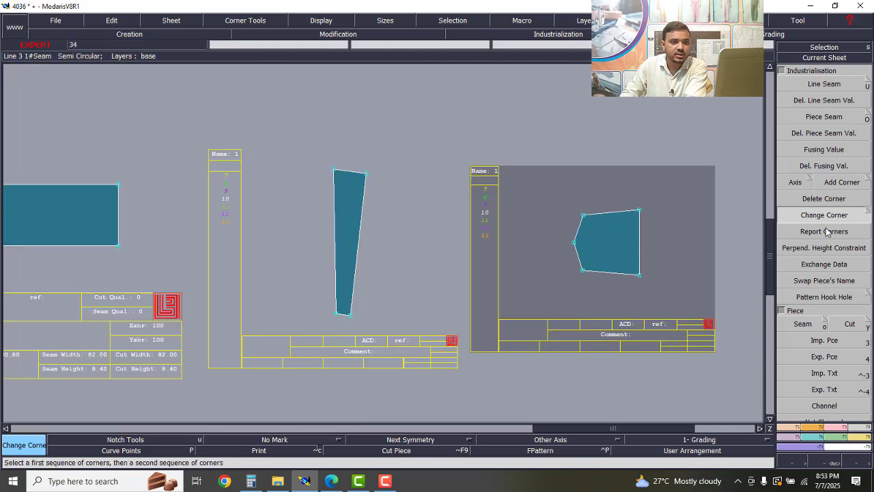
Add a 1 cm line seam allowance to all edges of the narrow tapered piece.
{"action": "left_click", "coordinate": [831, 85]}
{"action": "left_click_drag", "start_coordinate": [276, 140], "coordinate": [408, 342]}
{"action": "left_click", "coordinate": [359, 237]}
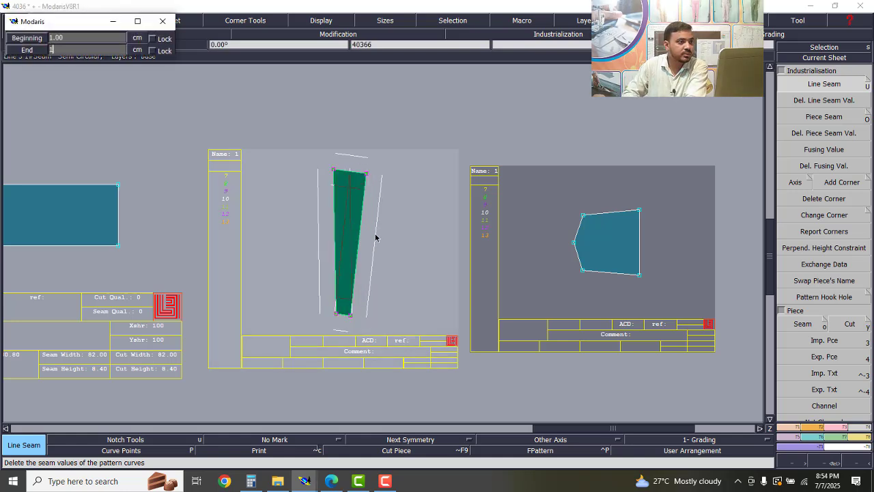
{"action": "key", "text": "Return"}
{"action": "scroll", "coordinate": [383, 221], "scroll_direction": "down", "scroll_amount": 2}
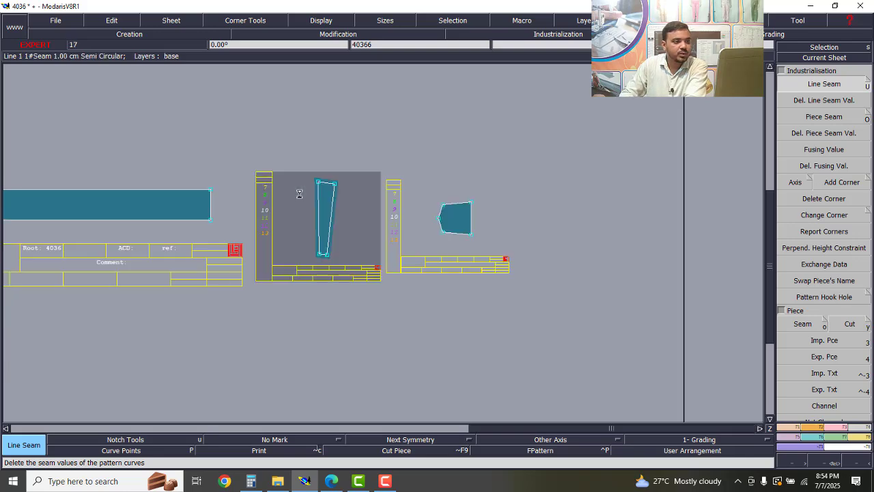
Add a 1 cm line seam allowance around all edges of the patch pocket piece.
{"action": "scroll", "coordinate": [469, 225], "scroll_direction": "up", "scroll_amount": 1}
{"action": "scroll", "coordinate": [468, 225], "scroll_direction": "up", "scroll_amount": 1}
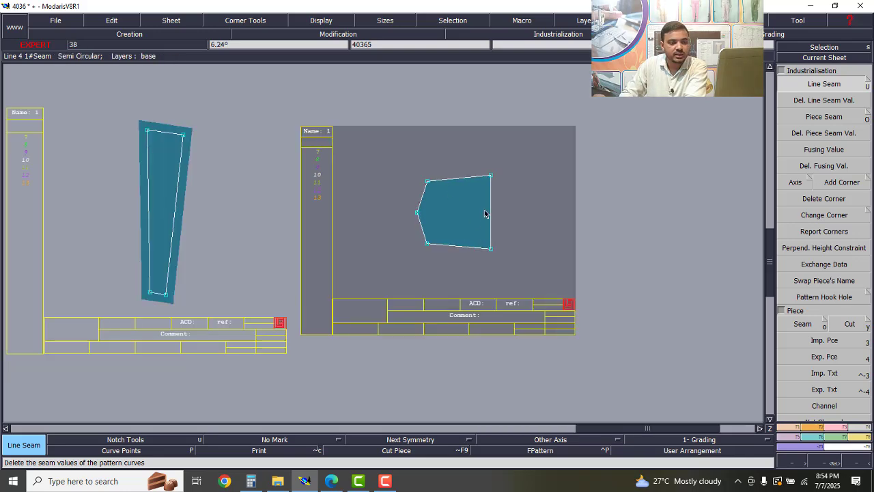
{"action": "scroll", "coordinate": [444, 213], "scroll_direction": "up", "scroll_amount": 1}
{"action": "left_click_drag", "start_coordinate": [375, 129], "coordinate": [511, 270]}
{"action": "left_click", "coordinate": [504, 268]}
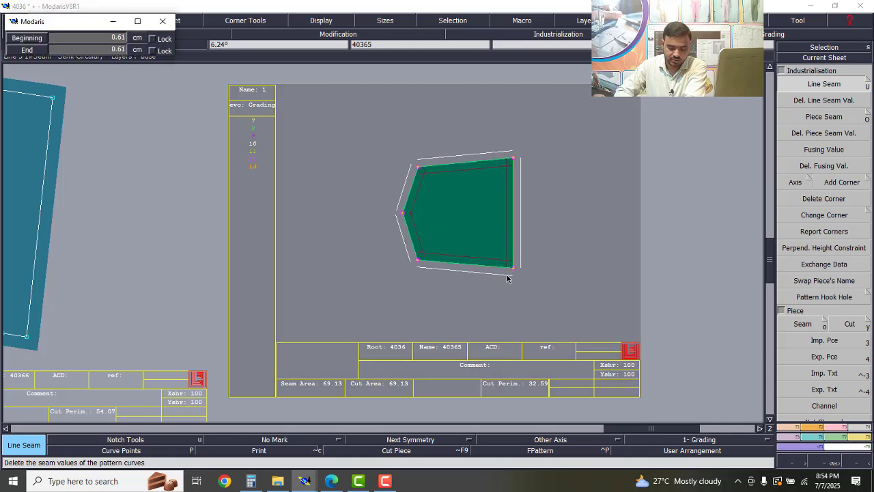
{"action": "key", "text": "Return"}
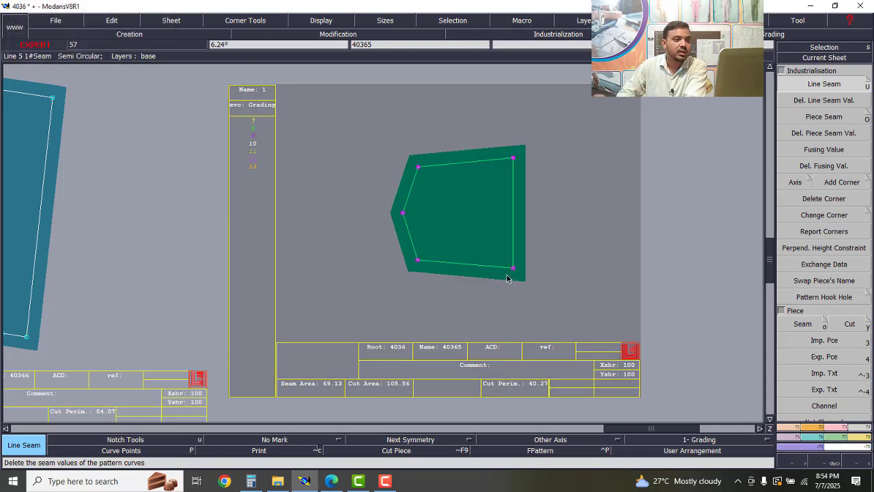
{"action": "left_click", "coordinate": [586, 222]}
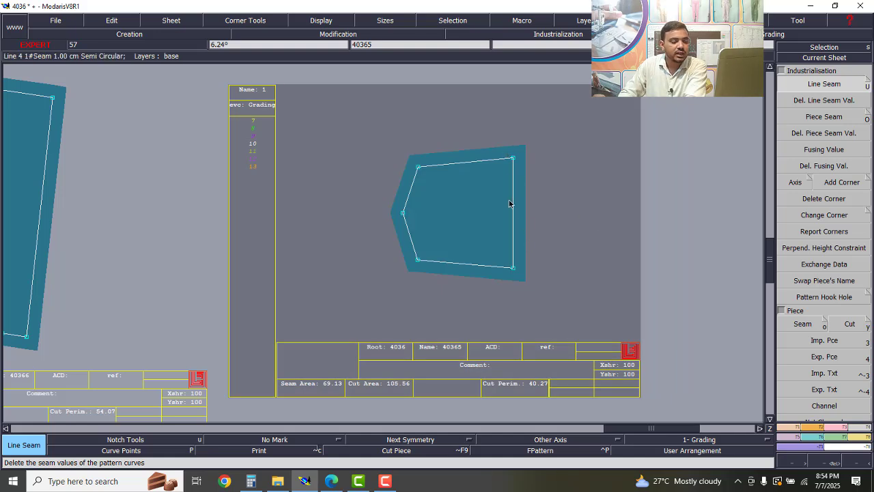
Set the seam allowance of the patch pocket's straight opening edge to 2.20 cm at the beginning and end.
{"action": "scroll", "coordinate": [509, 204], "scroll_direction": "down", "scroll_amount": 2}
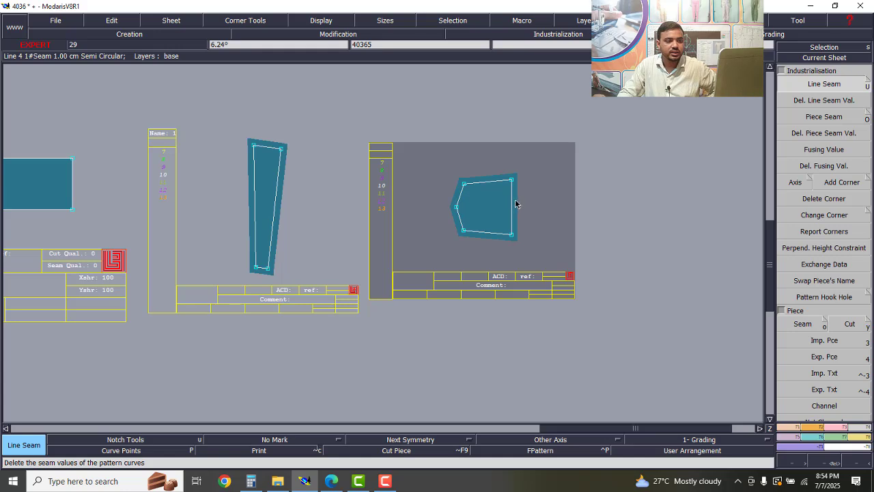
{"action": "scroll", "coordinate": [516, 205], "scroll_direction": "up", "scroll_amount": 1}
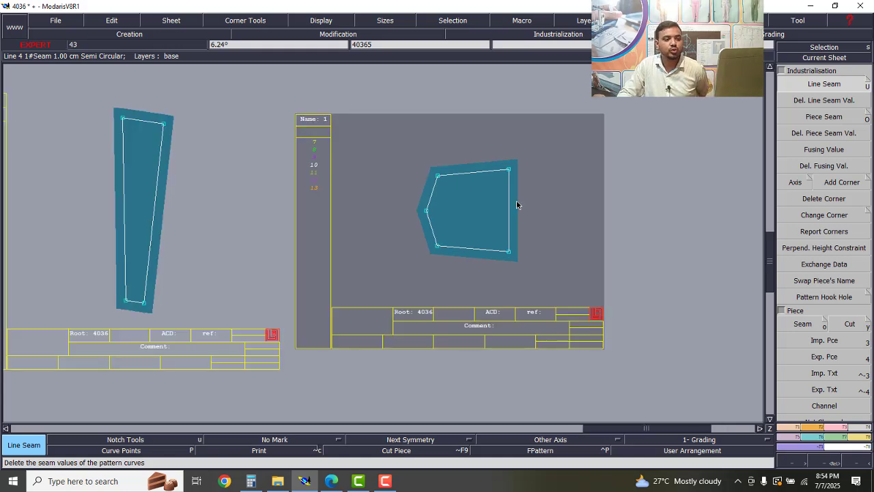
{"action": "scroll", "coordinate": [517, 204], "scroll_direction": "up", "scroll_amount": 1}
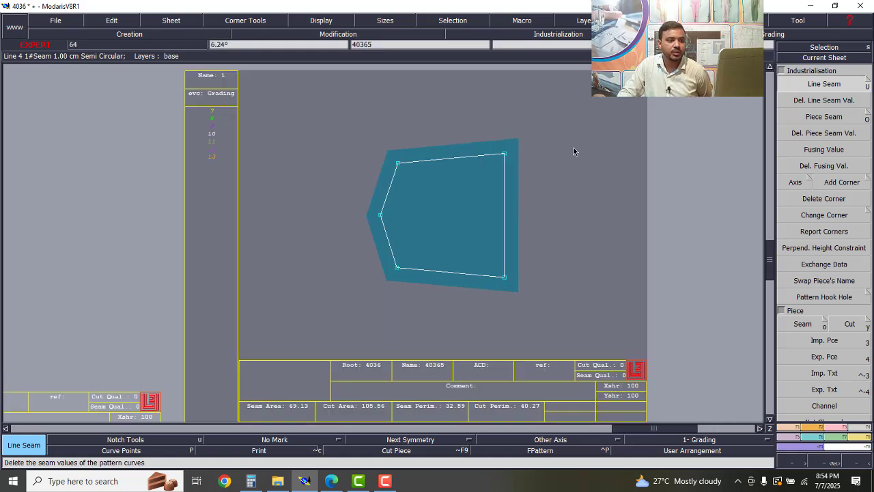
{"action": "left_click", "coordinate": [506, 189]}
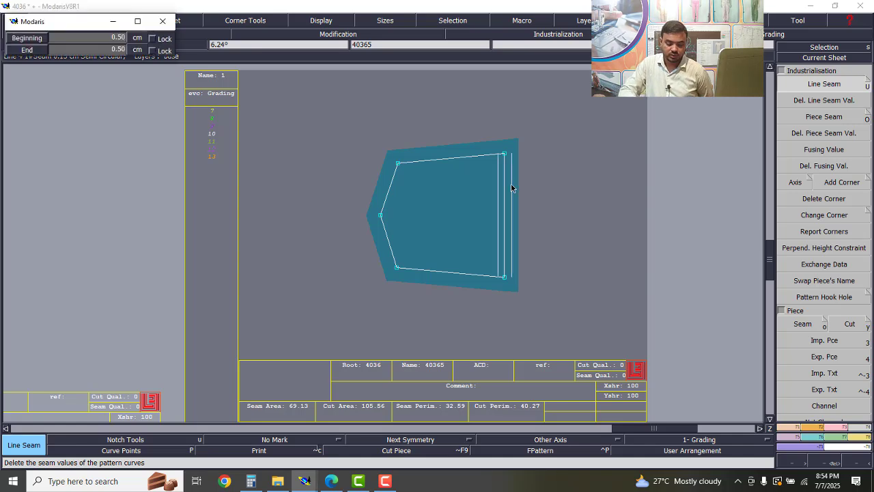
{"action": "type", "text": "2."}
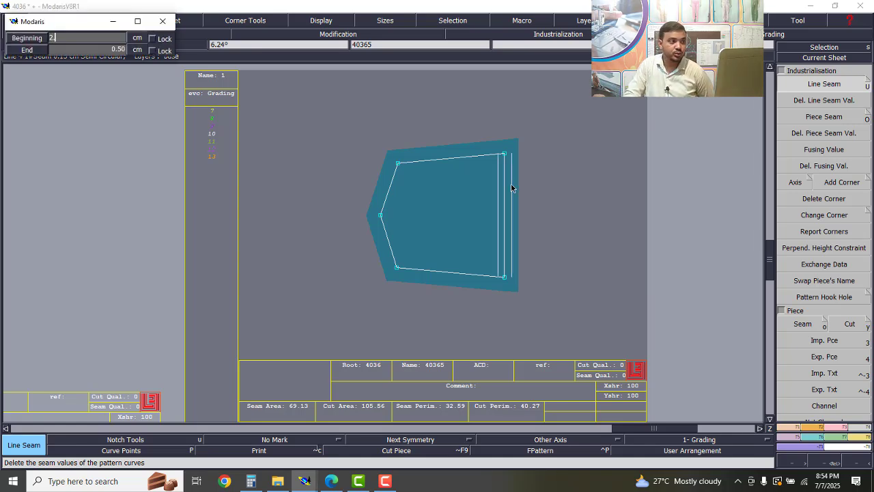
{"action": "type", "text": "20"}
{"action": "key", "text": "Tab"}
{"action": "type", "text": "2"}
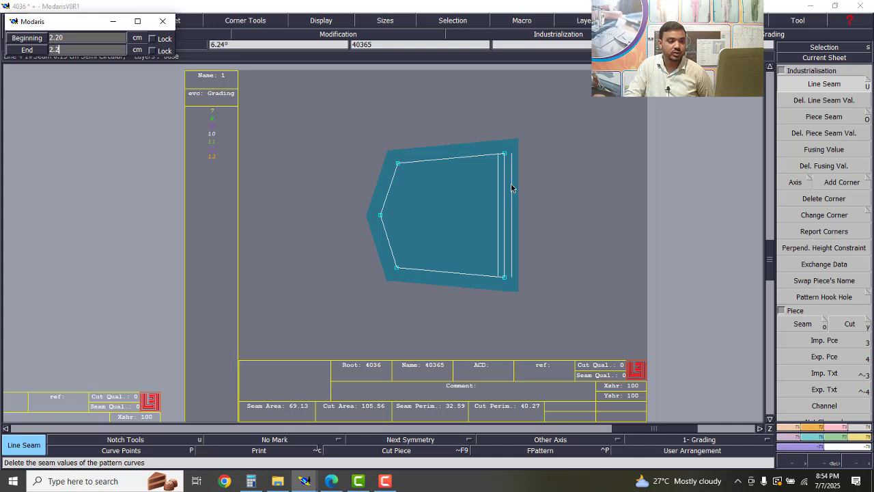
{"action": "type", "text": ".2"}
{"action": "key", "text": "Return"}
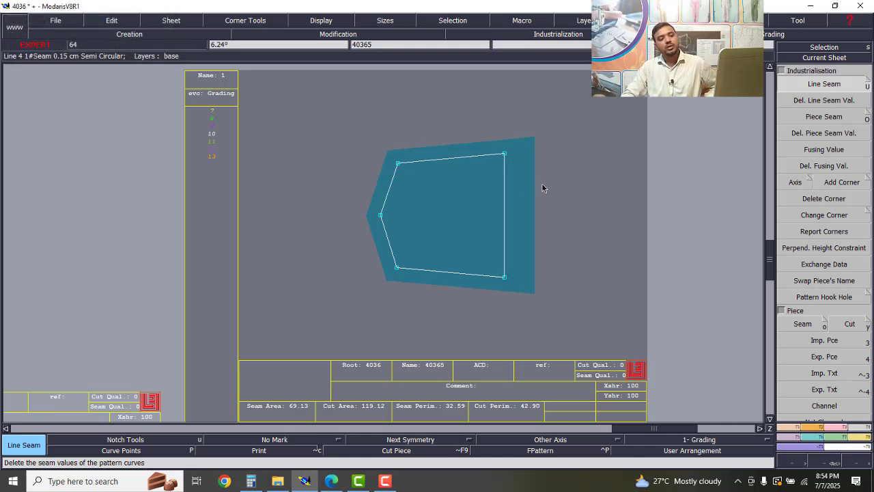
Change the patch pocket's upper corner at the straight opening edge to a Next Symmetry corner.
{"action": "scroll", "coordinate": [512, 171], "scroll_direction": "up", "scroll_amount": 1}
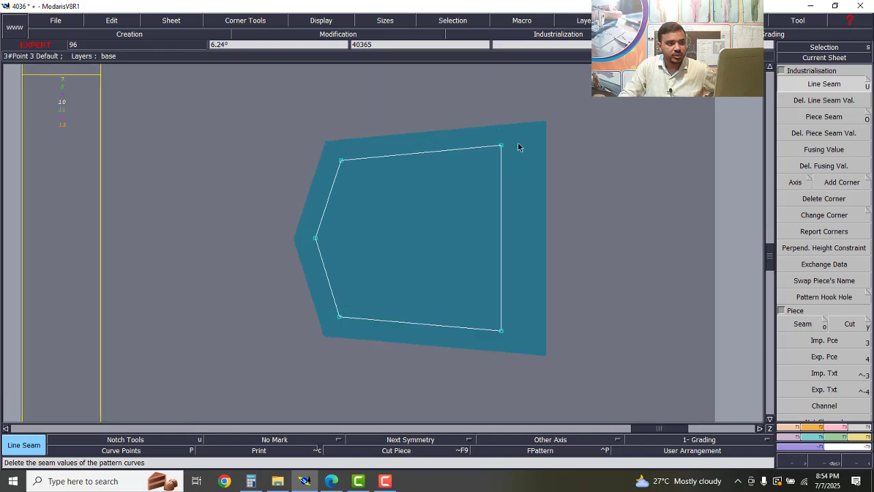
{"action": "scroll", "coordinate": [531, 363], "scroll_direction": "up", "scroll_amount": 1}
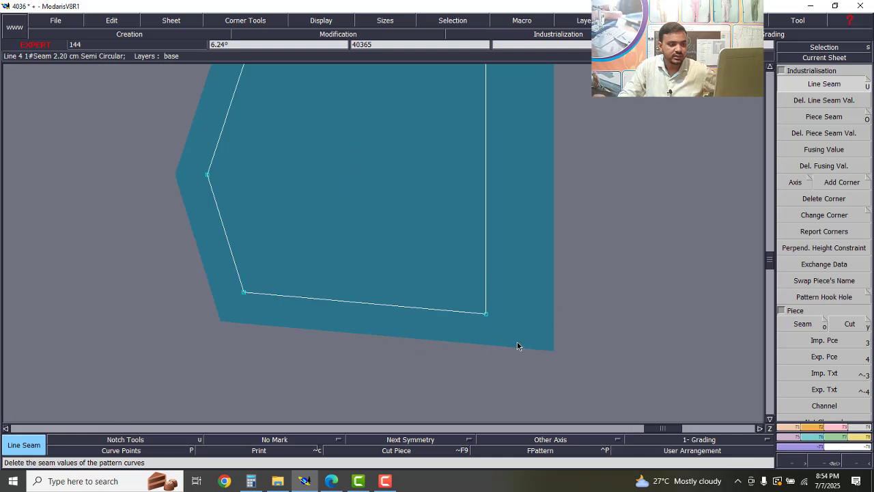
{"action": "scroll", "coordinate": [517, 346], "scroll_direction": "down", "scroll_amount": 2}
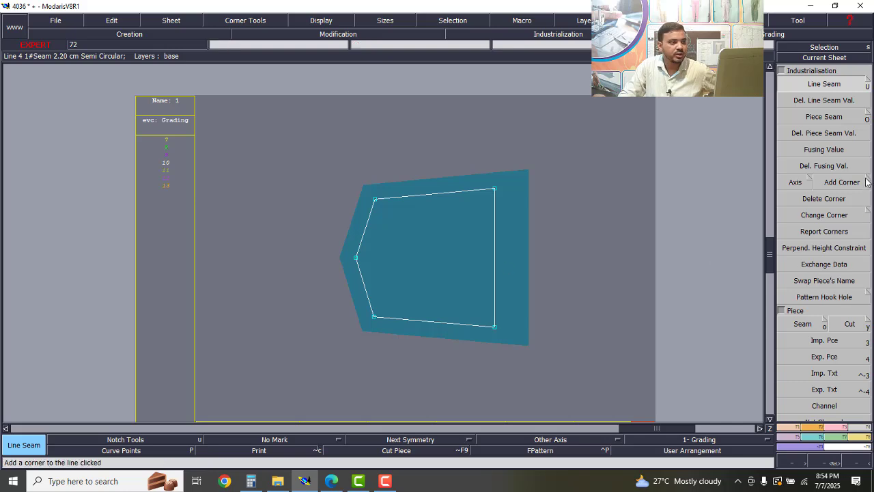
{"action": "left_click", "coordinate": [825, 215]}
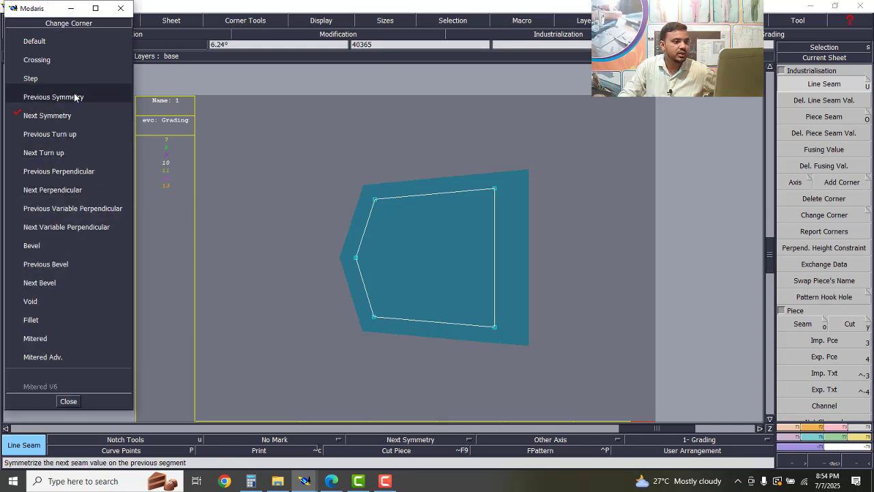
{"action": "left_click", "coordinate": [75, 97]}
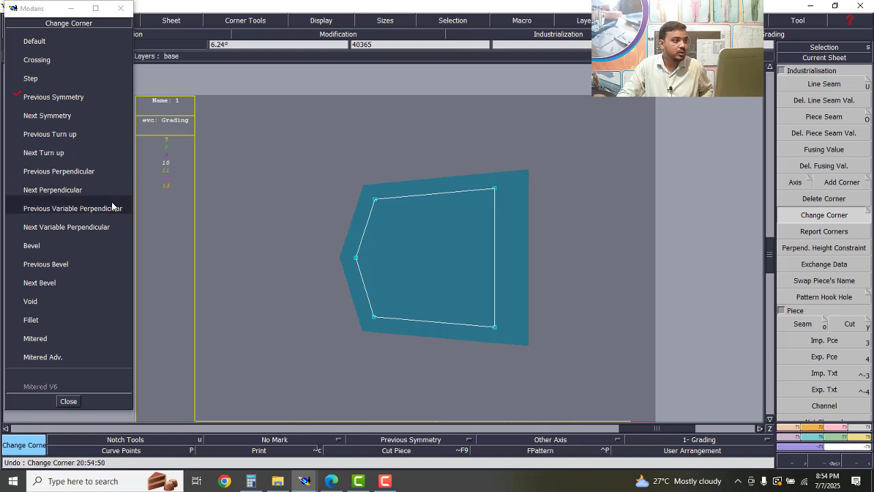
{"action": "left_click", "coordinate": [65, 116]}
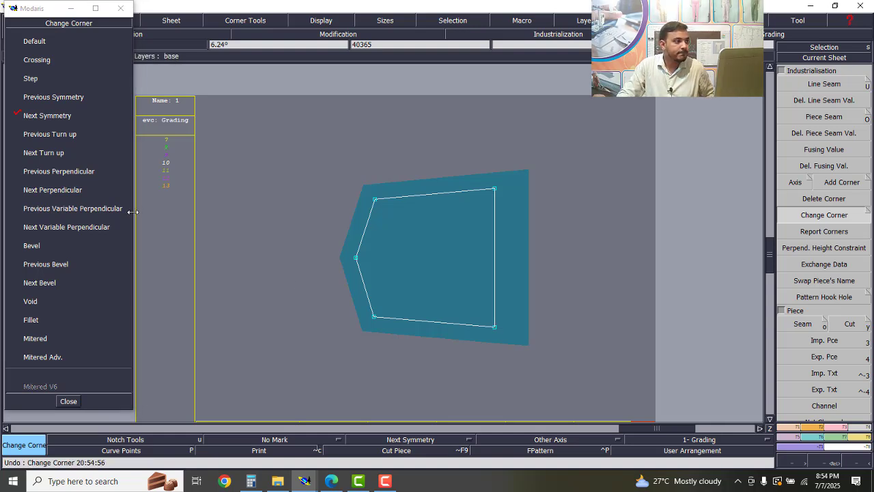
{"action": "left_click", "coordinate": [495, 189]}
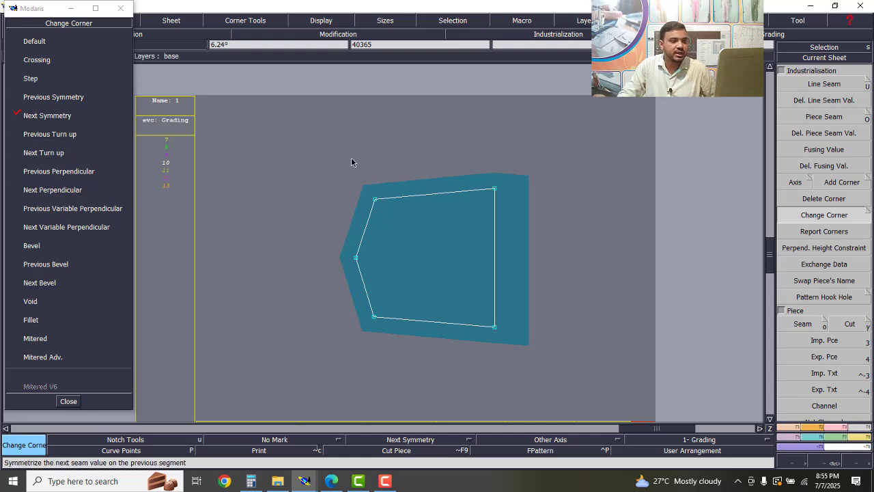
Change the patch pocket's lower corner at the opening edge to a Previous Symmetry corner and close the corner options.
{"action": "left_click", "coordinate": [54, 97]}
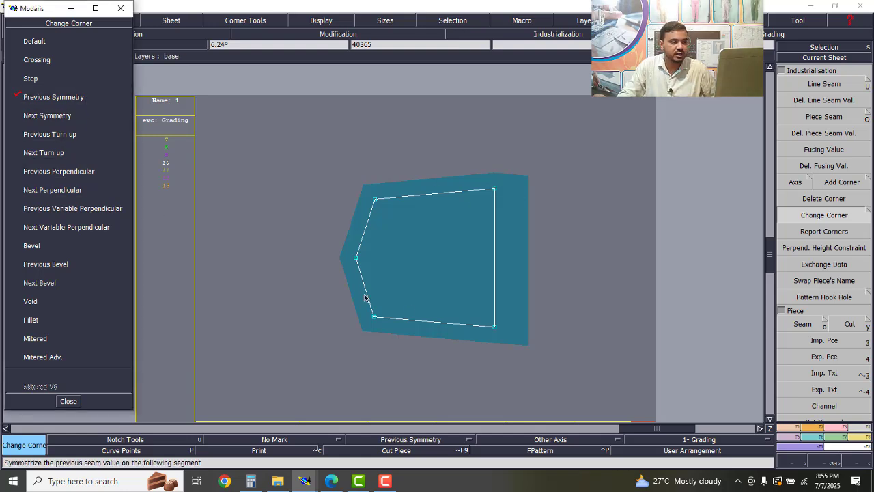
{"action": "left_click", "coordinate": [495, 327]}
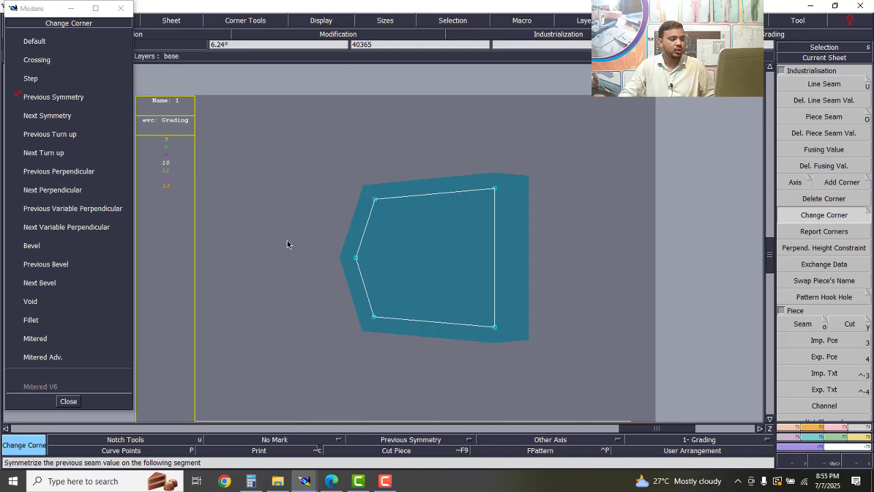
{"action": "left_click", "coordinate": [69, 400]}
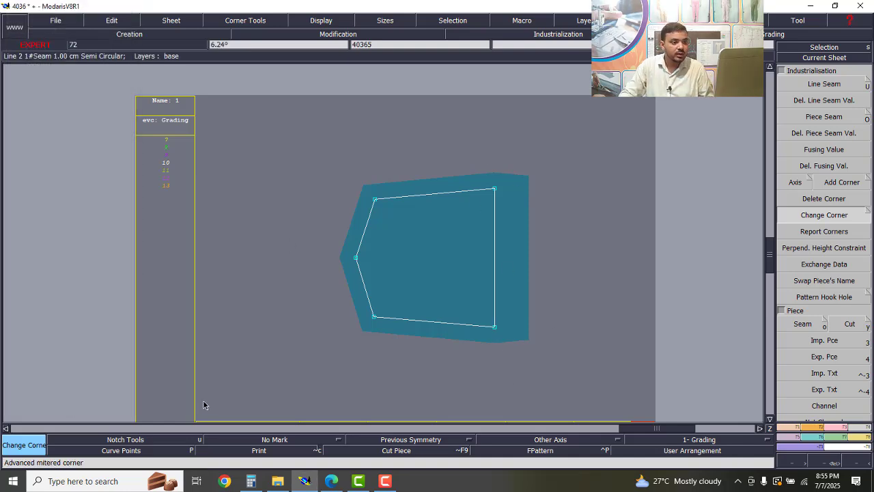
Automatically arrange all sheets on the desk and bring the wide rectangular waistband strip into close view.
{"action": "key", "text": "8"}
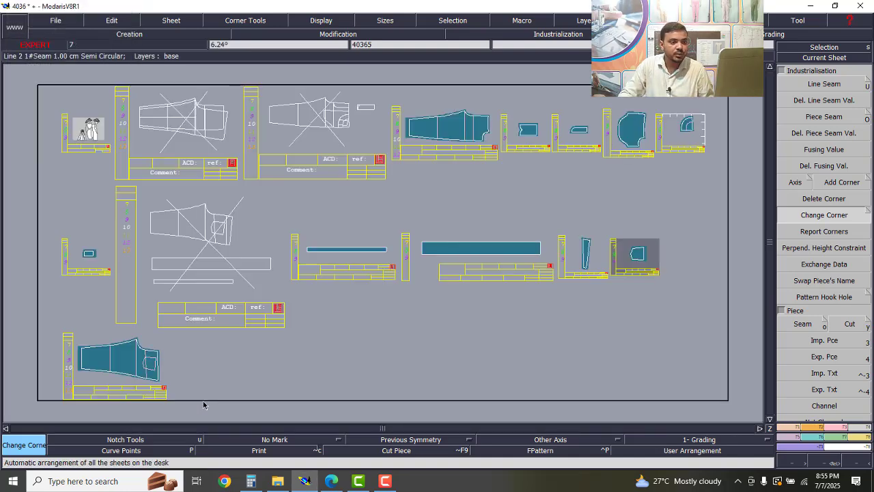
{"action": "scroll", "coordinate": [497, 257], "scroll_direction": "up", "scroll_amount": 3}
{"action": "left_click", "coordinate": [497, 246]}
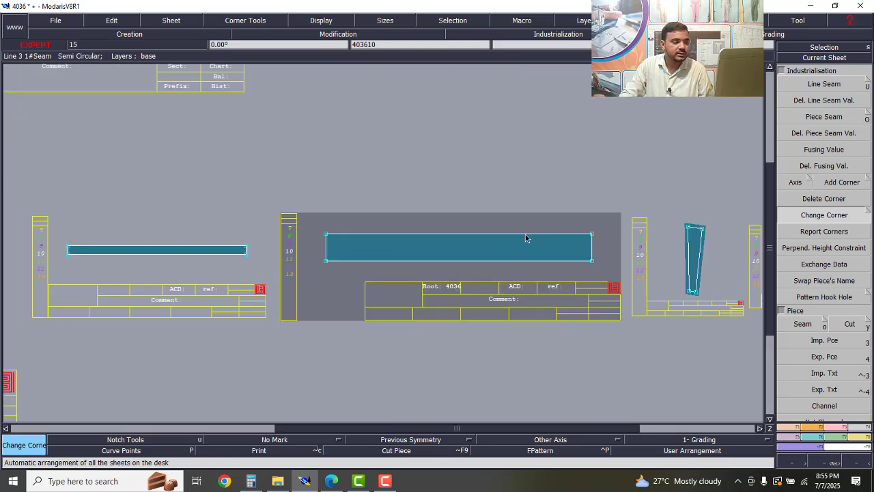
{"action": "scroll", "coordinate": [526, 238], "scroll_direction": "up", "scroll_amount": 1}
{"action": "scroll", "coordinate": [526, 238], "scroll_direction": "down", "scroll_amount": 1}
{"action": "scroll", "coordinate": [262, 256], "scroll_direction": "up", "scroll_amount": 1}
{"action": "scroll", "coordinate": [261, 257], "scroll_direction": "down", "scroll_amount": 1}
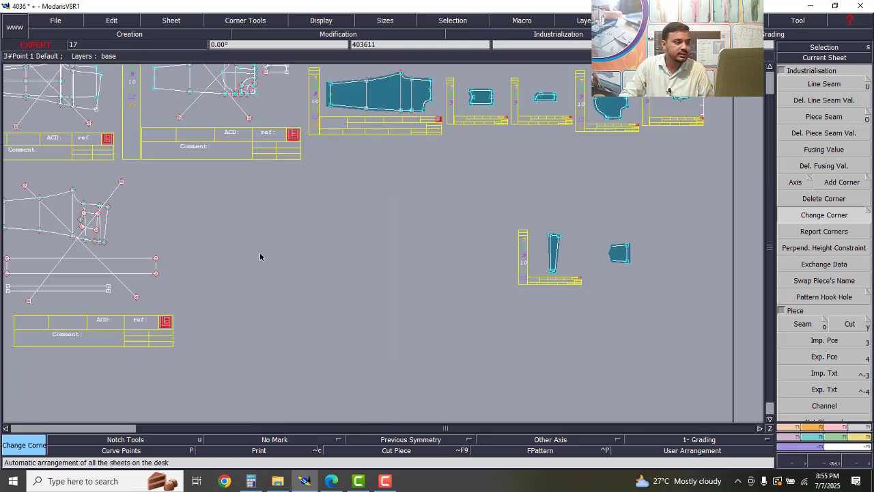
{"action": "scroll", "coordinate": [259, 257], "scroll_direction": "up", "scroll_amount": 2}
{"action": "scroll", "coordinate": [192, 262], "scroll_direction": "up", "scroll_amount": 1}
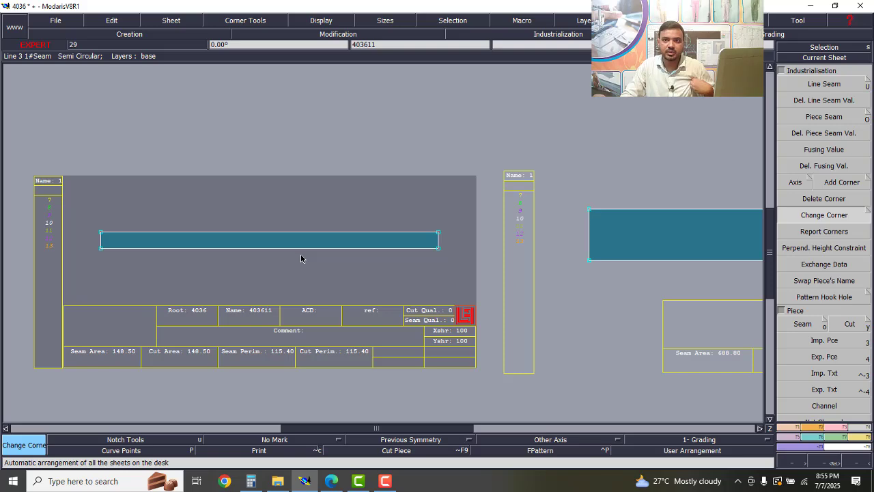
{"action": "scroll", "coordinate": [301, 258], "scroll_direction": "down", "scroll_amount": 3}
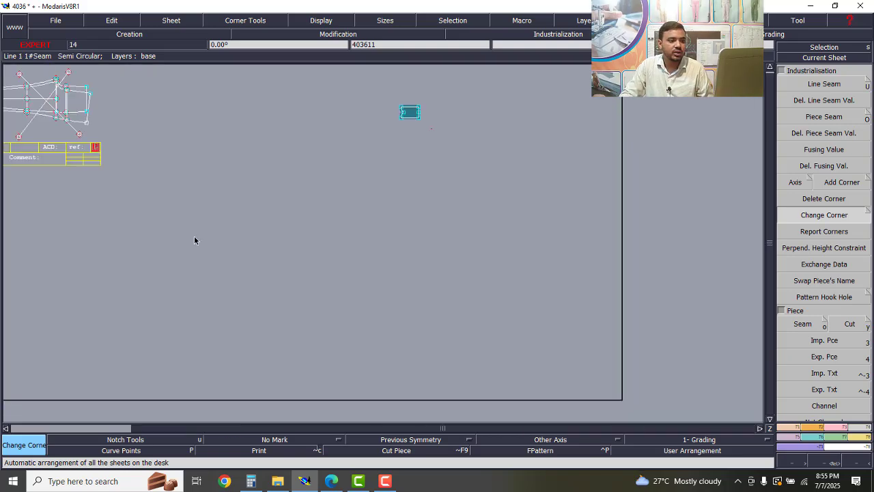
{"action": "scroll", "coordinate": [284, 246], "scroll_direction": "up", "scroll_amount": 4}
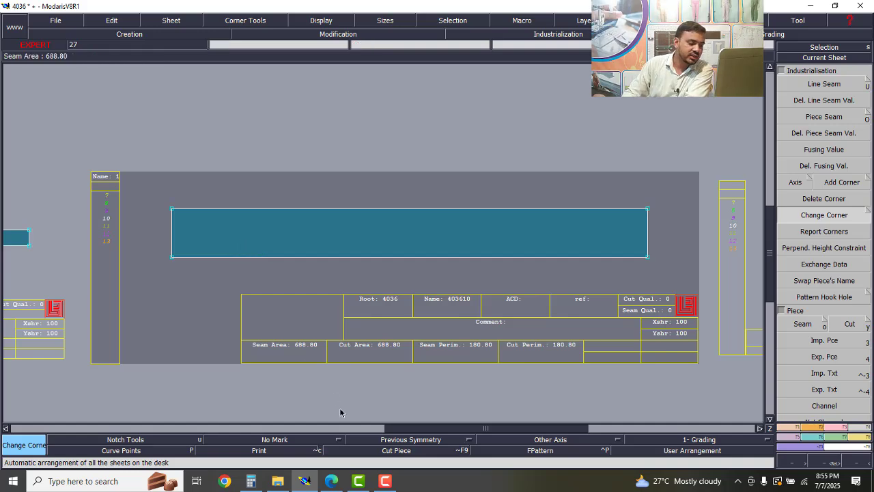
Consult the TG4036.pdf size chart in Edge and calculate the doubled waistband depth in Calculator as 2.7 + 1.2, times 2.
{"action": "left_click", "coordinate": [332, 482]}
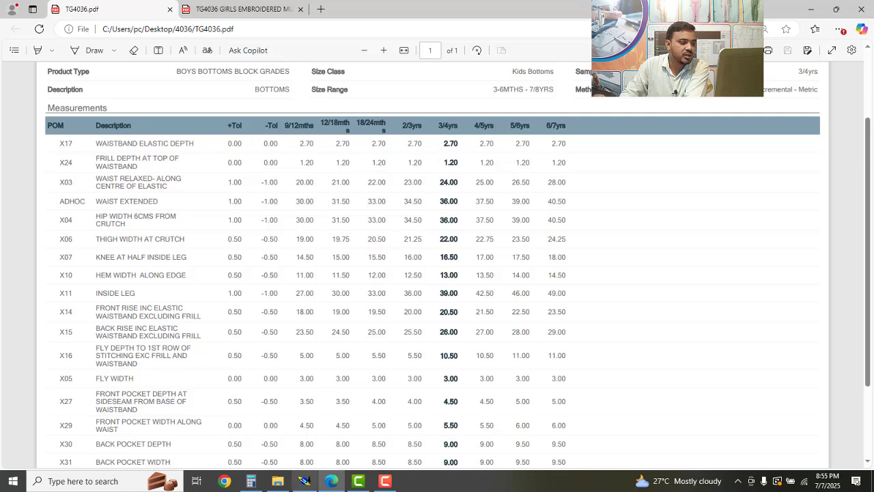
{"action": "mouse_move", "coordinate": [251, 484]}
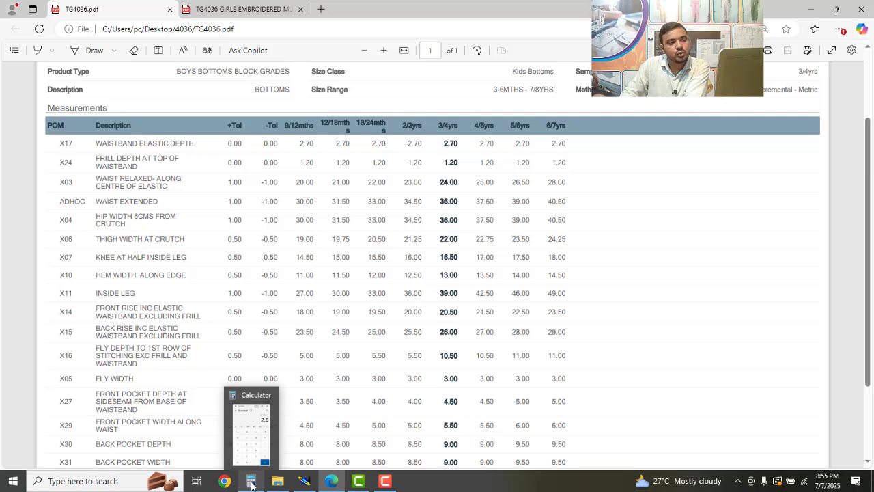
{"action": "left_click", "coordinate": [252, 483]}
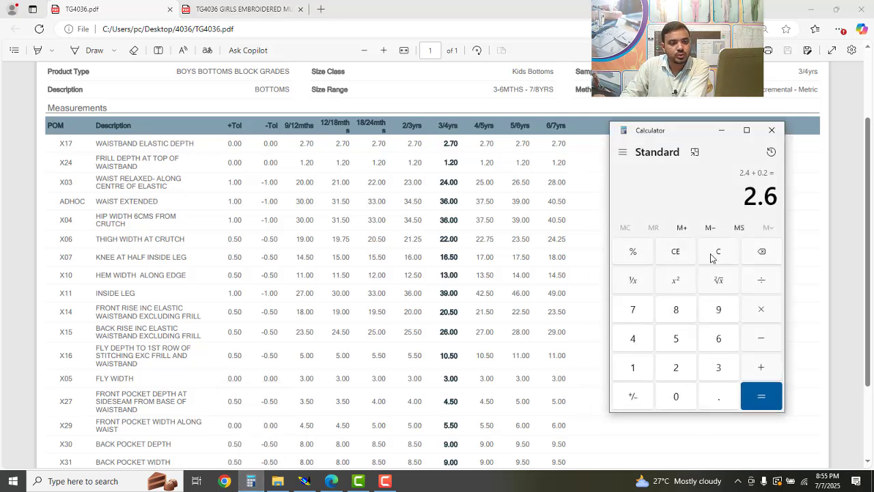
{"action": "left_click", "coordinate": [716, 254]}
{"action": "type", "text": "2.7"}
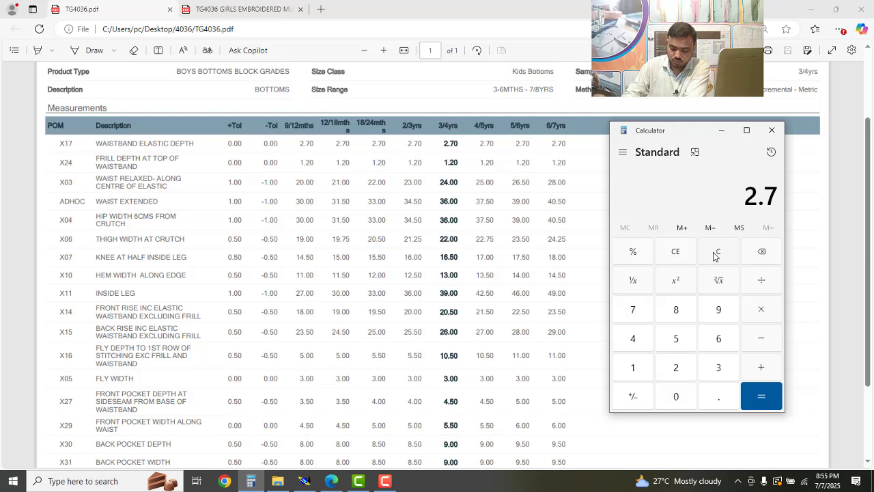
{"action": "type", "text": " + 1.2"}
{"action": "key", "text": "Return"}
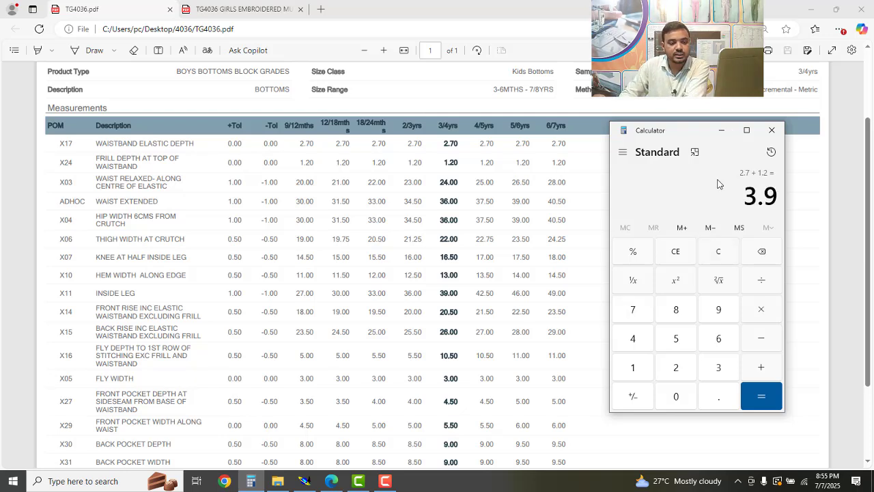
{"action": "type", "text": "*2"}
{"action": "key", "text": "Return"}
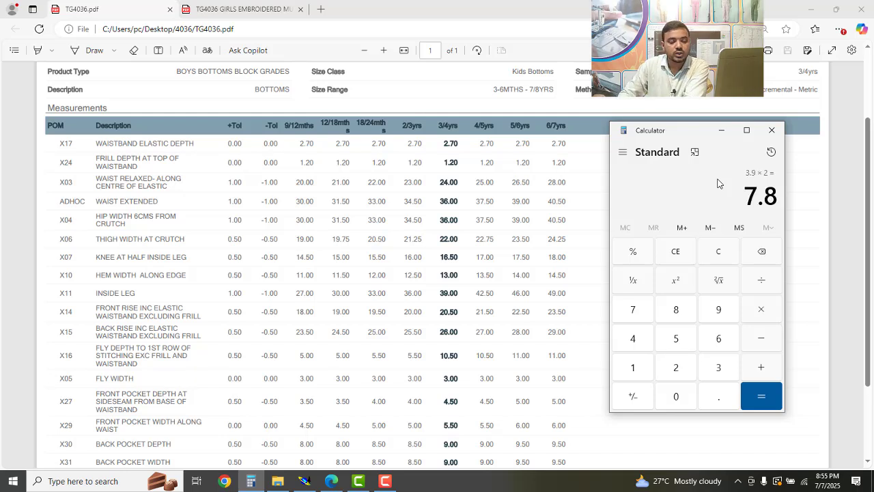
{"action": "left_click", "coordinate": [721, 130]}
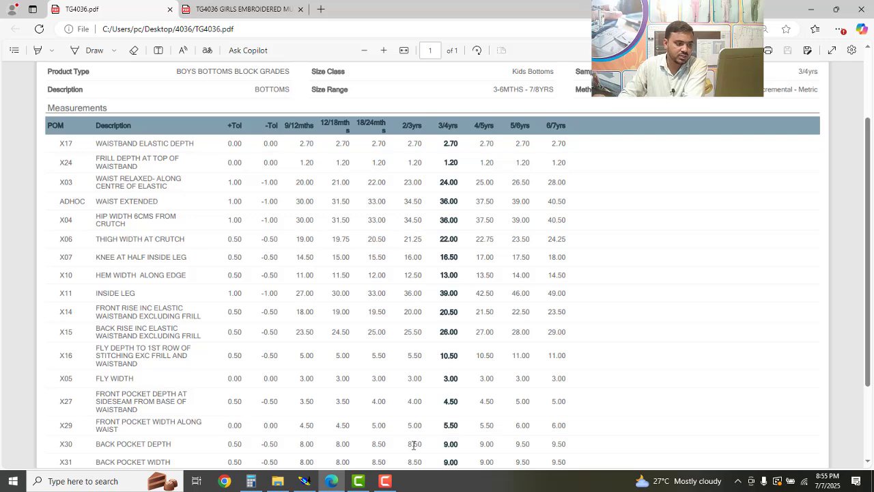
Switch back to Modaris and create a dynamic length measure on the short end of the wide waistband strip.
{"action": "left_click", "coordinate": [304, 481]}
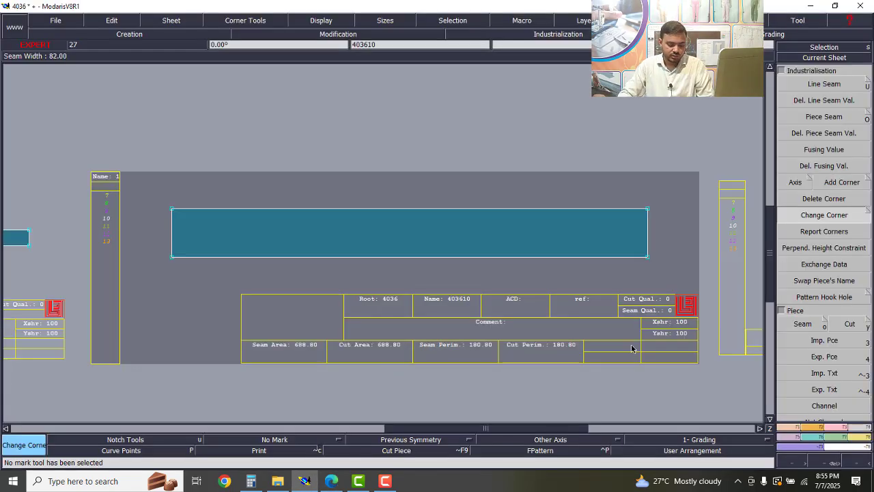
{"action": "key", "text": "l"}
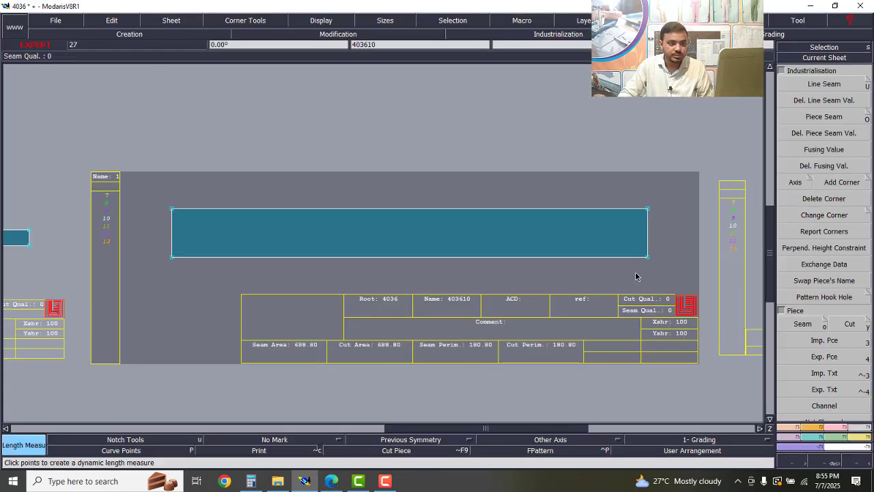
{"action": "left_click", "coordinate": [649, 230]}
{"action": "left_click", "coordinate": [673, 230]}
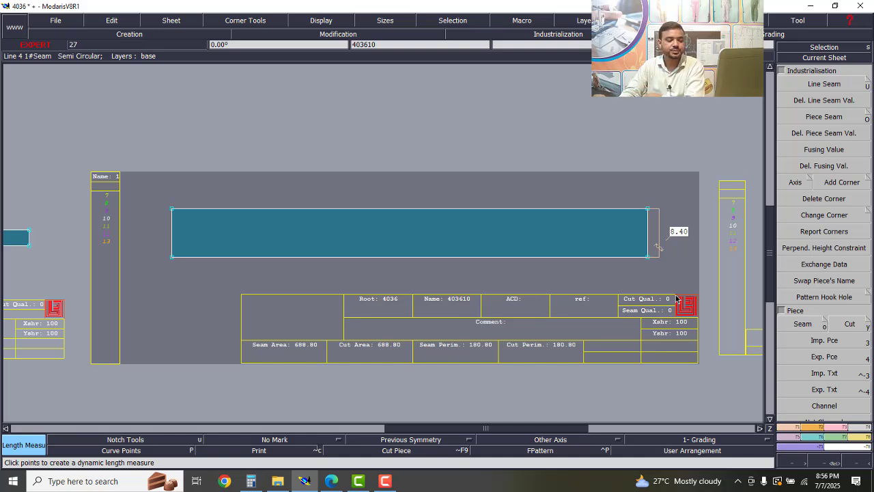
Check the waistband details in the TG4036 girls embroidered mum jean PDF in Edge and return to Modaris.
{"action": "left_click", "coordinate": [332, 481]}
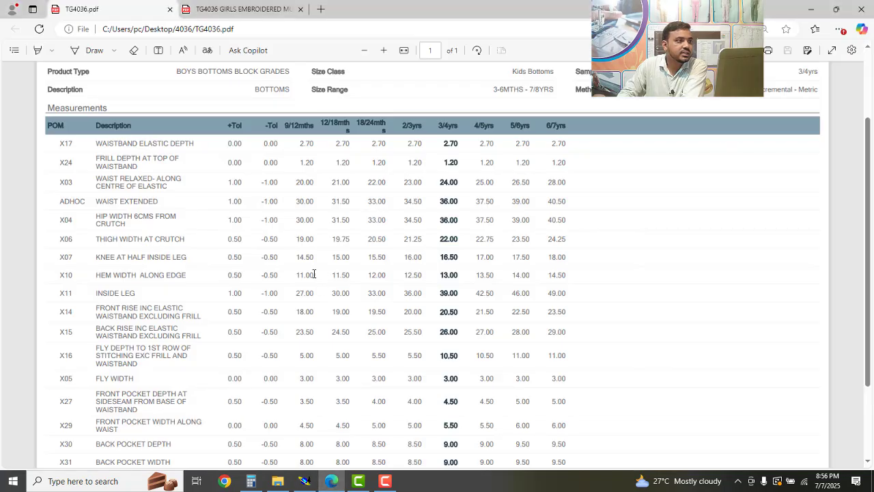
{"action": "left_click", "coordinate": [253, 8]}
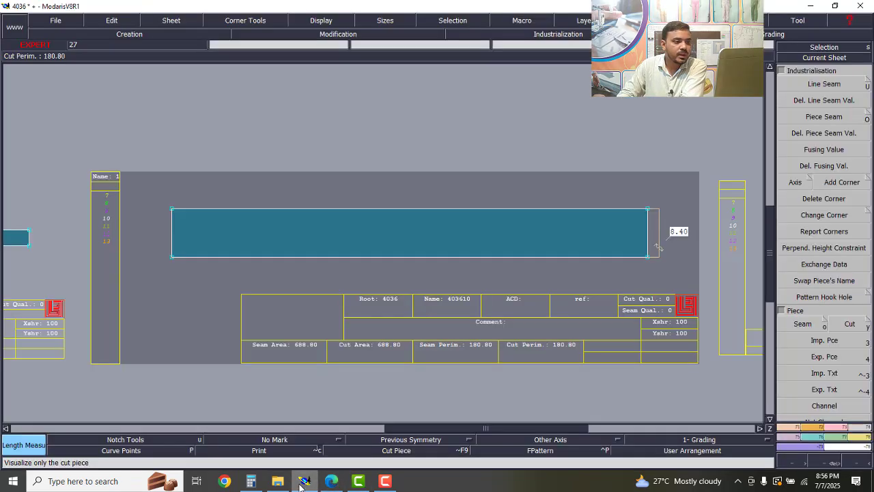
{"action": "left_click", "coordinate": [304, 481]}
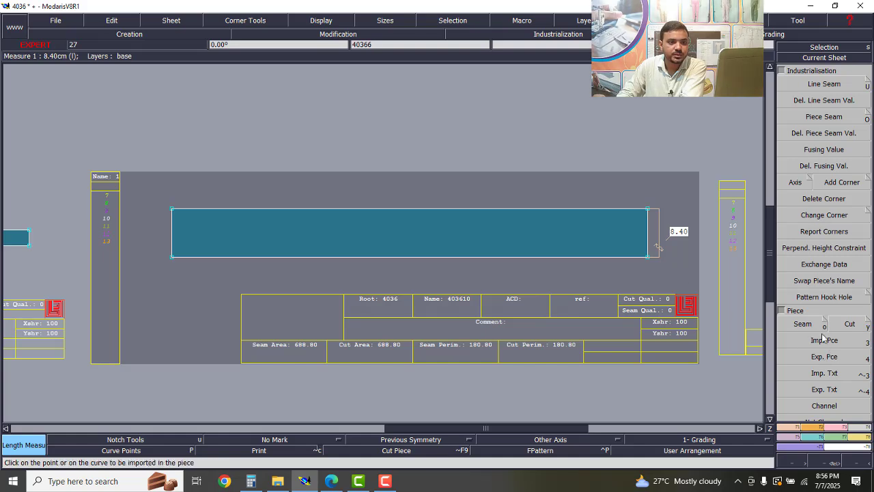
Check the waistband styling in the embroidered mum jean PDF in Edge, and apply a 1.50 cm line seam to all four waistband strip edges in Modaris.
{"action": "left_click", "coordinate": [831, 73]}
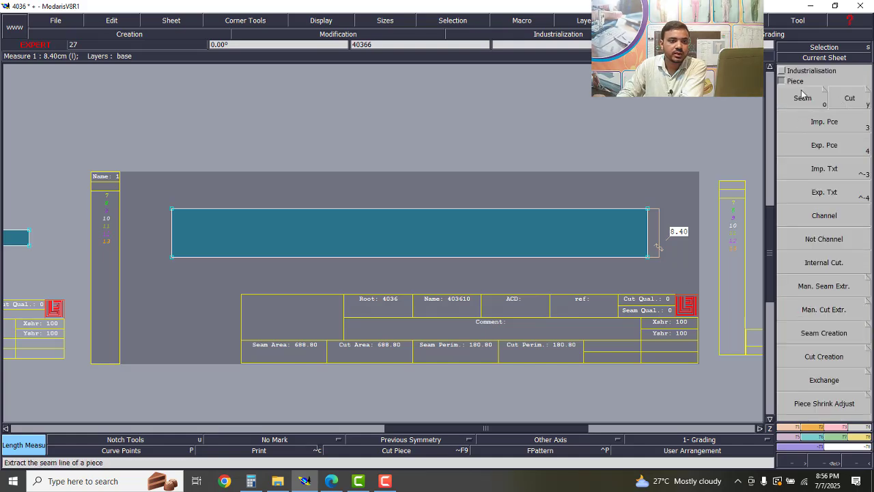
{"action": "left_click", "coordinate": [791, 71]}
{"action": "left_click", "coordinate": [817, 85]}
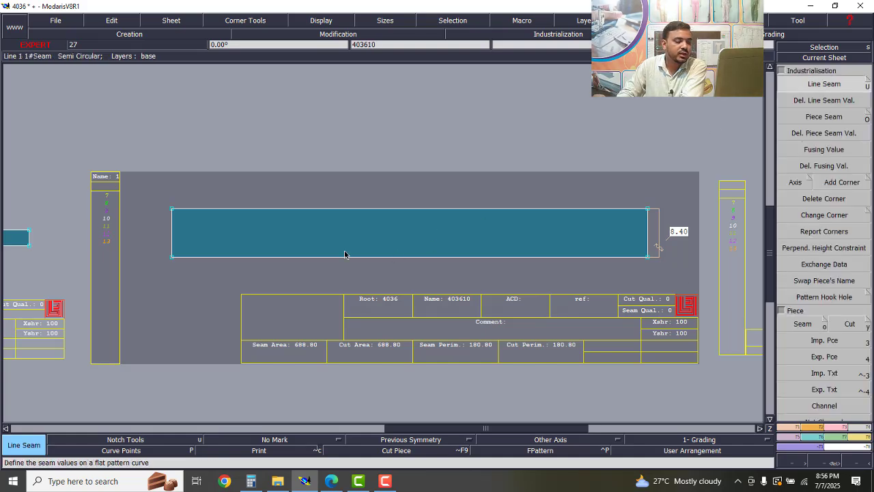
{"action": "left_click", "coordinate": [330, 481]}
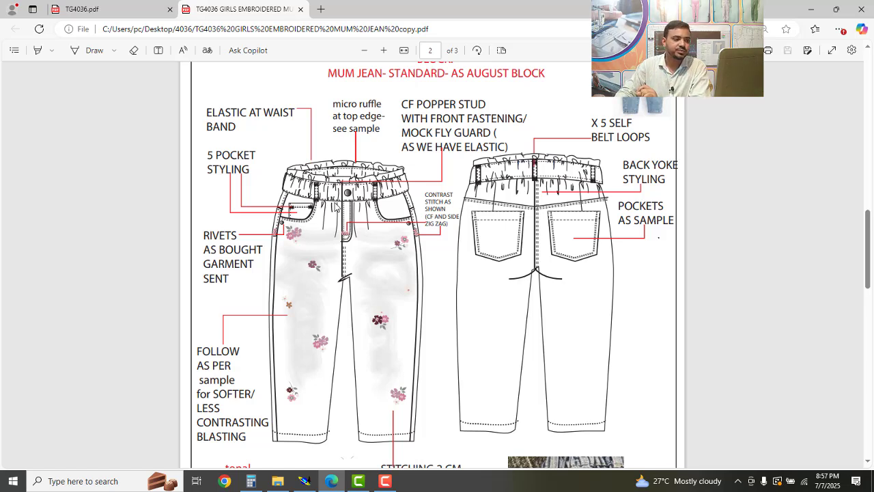
{"action": "left_click", "coordinate": [305, 486]}
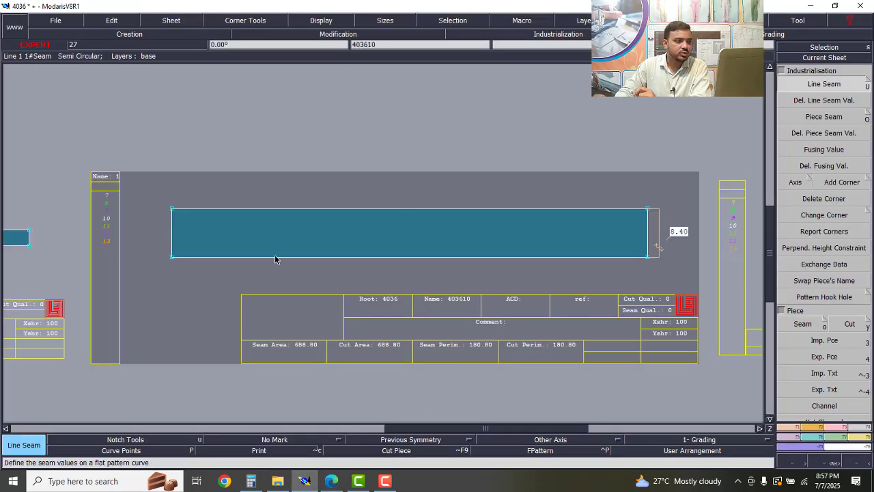
{"action": "left_click", "coordinate": [625, 259]}
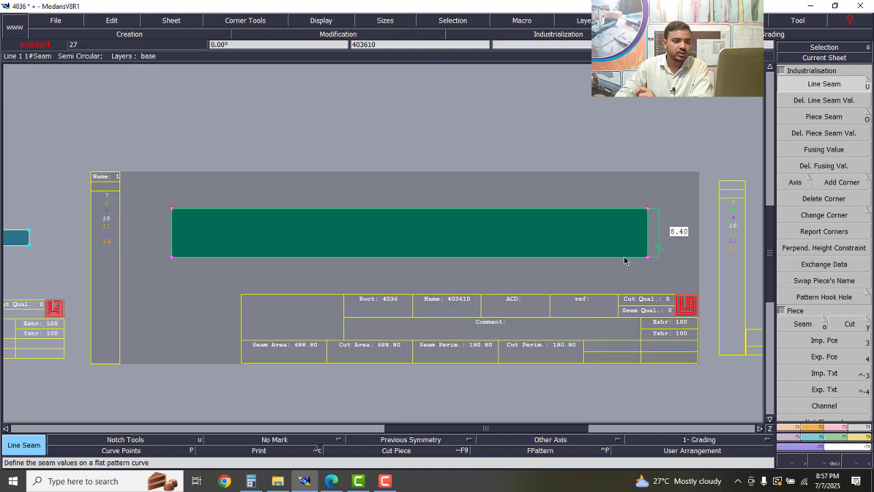
{"action": "left_click", "coordinate": [621, 260]}
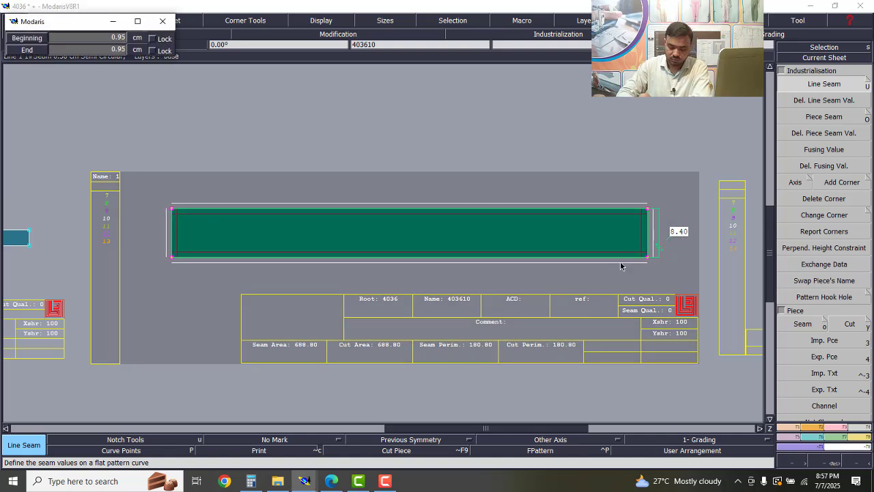
{"action": "type", "text": "1"}
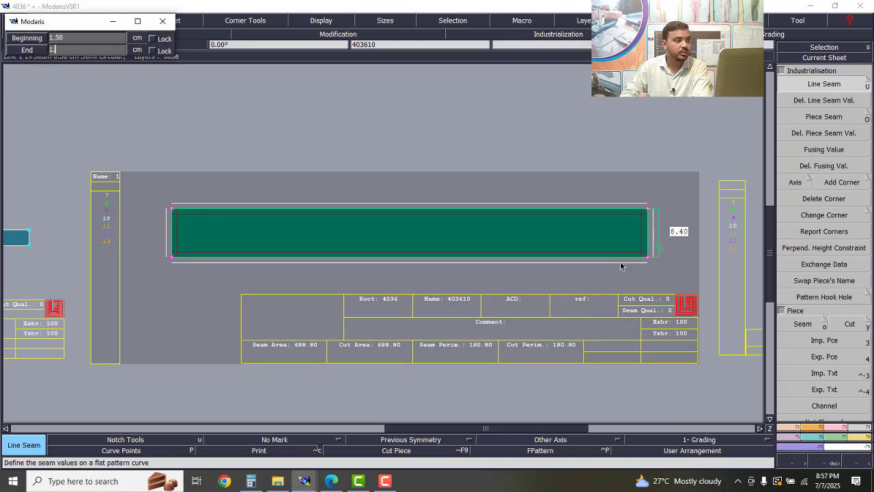
{"action": "key", "text": "Return"}
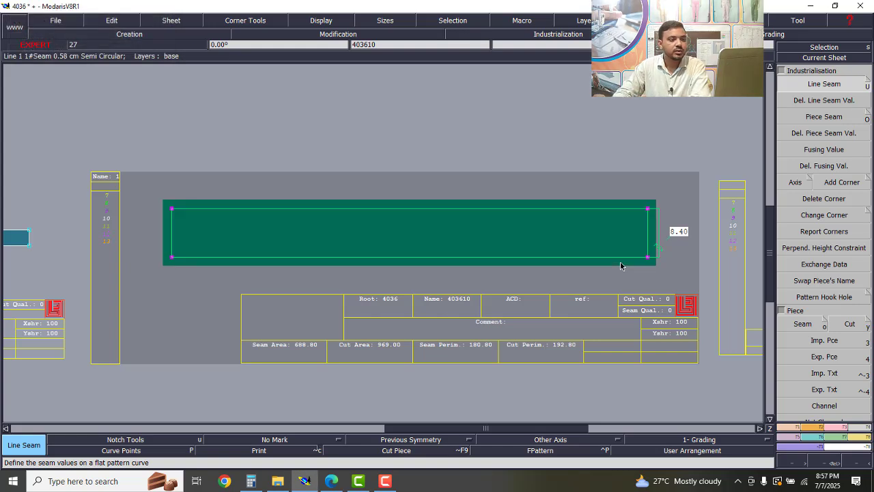
Delete the length measure from the short end of the wide waistband strip.
{"action": "left_click", "coordinate": [556, 185]}
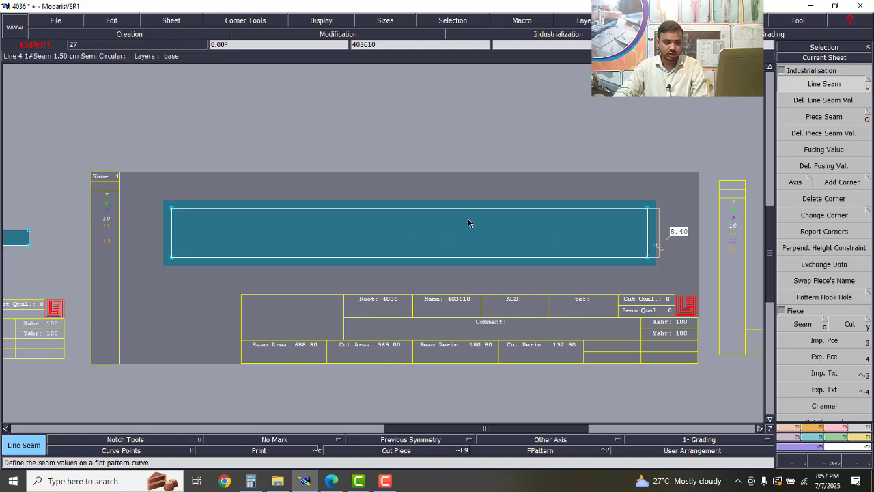
{"action": "key", "text": "Delete"}
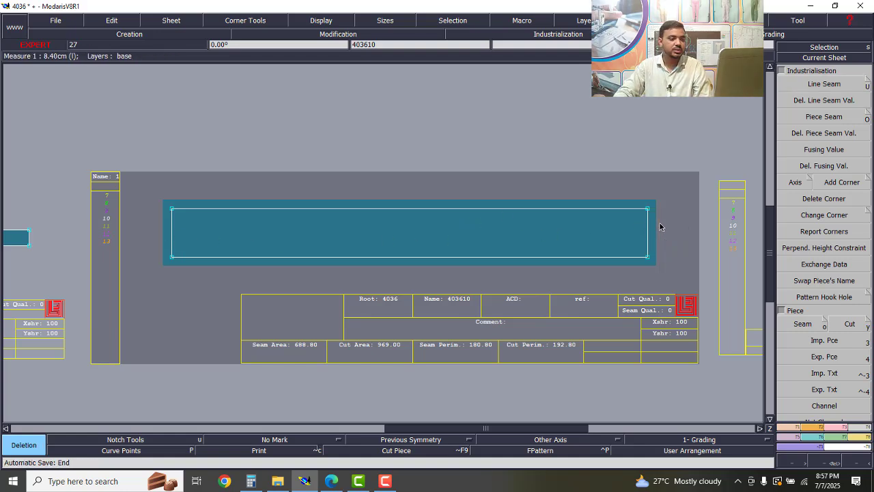
{"action": "left_click", "coordinate": [793, 358]}
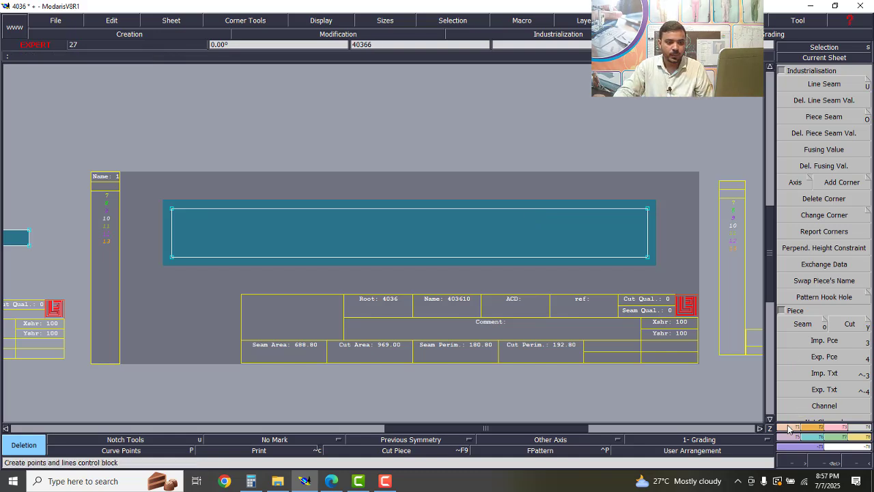
Divide the upper and lower long edges of the waistband strip into 2 equal parts with Sequence Division.
{"action": "left_click", "coordinate": [789, 428]}
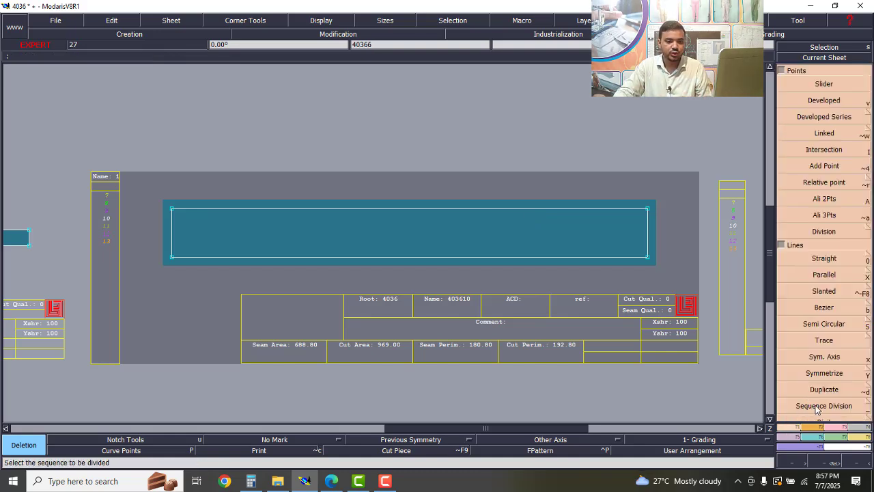
{"action": "left_click", "coordinate": [825, 405]}
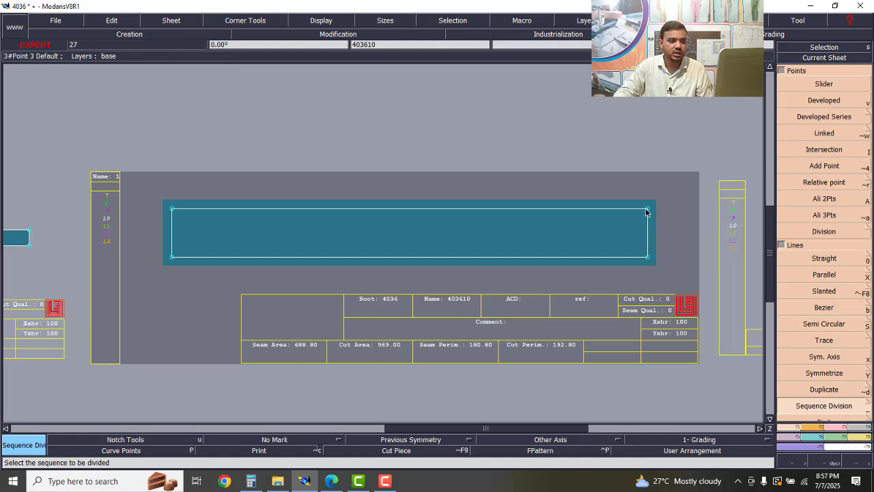
{"action": "left_click_drag", "start_coordinate": [650, 209], "coordinate": [172, 211]}
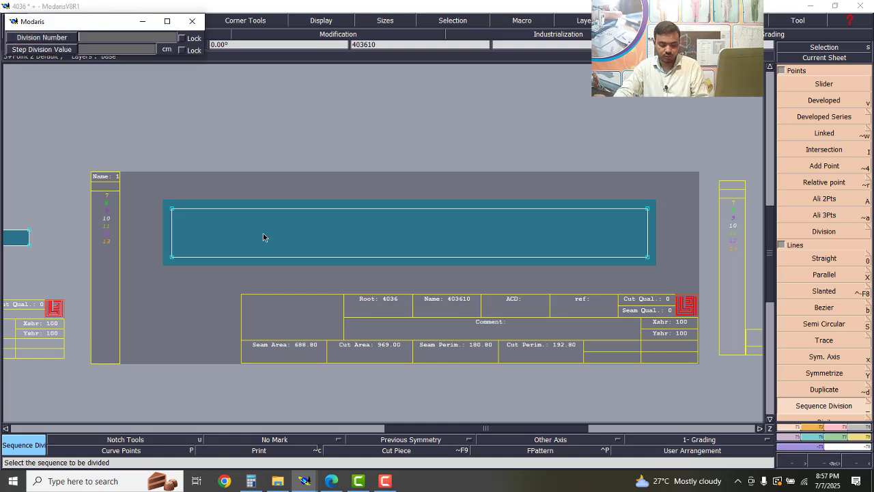
{"action": "type", "text": "2"}
{"action": "key", "text": "Return"}
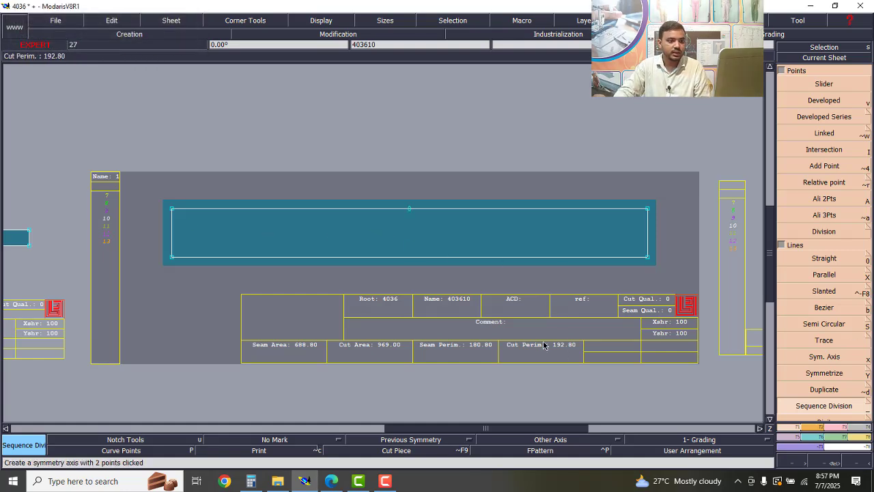
{"action": "left_click_drag", "start_coordinate": [645, 258], "coordinate": [171, 258]}
{"action": "key", "text": "Return"}
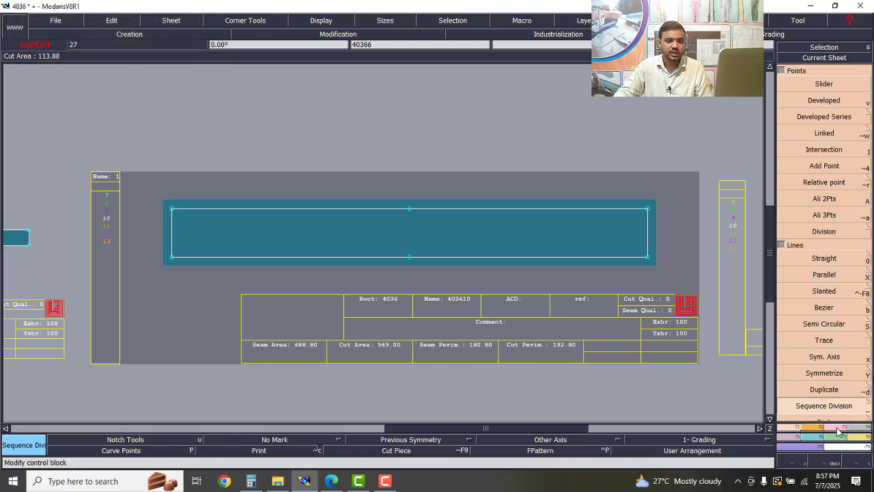
Insert the two midpoints into the upper and lower long edges of the waistband strip with Insert Point.
{"action": "scroll", "coordinate": [851, 422], "scroll_direction": "down", "scroll_amount": 5}
{"action": "left_click", "coordinate": [838, 279]}
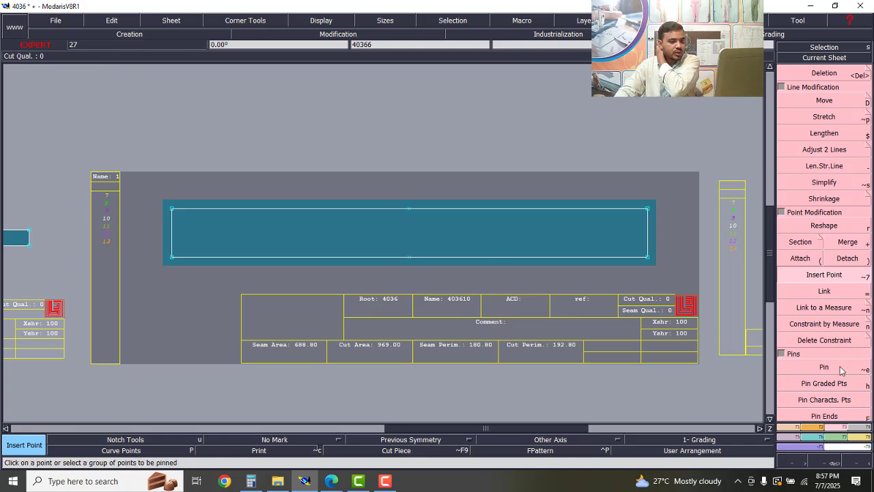
{"action": "left_click", "coordinate": [785, 429]}
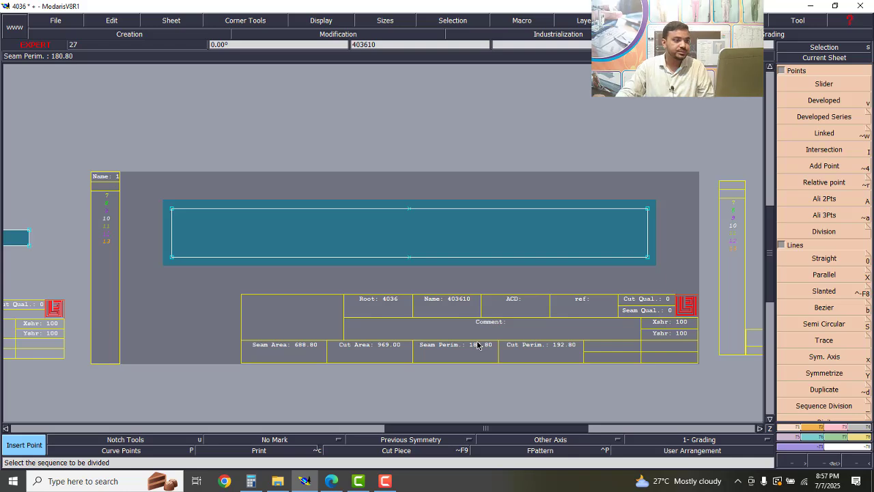
Arrange all sheets and create a dynamic length measure along the waist edge of the leg draft with the patch pocket outline.
{"action": "key", "text": "8"}
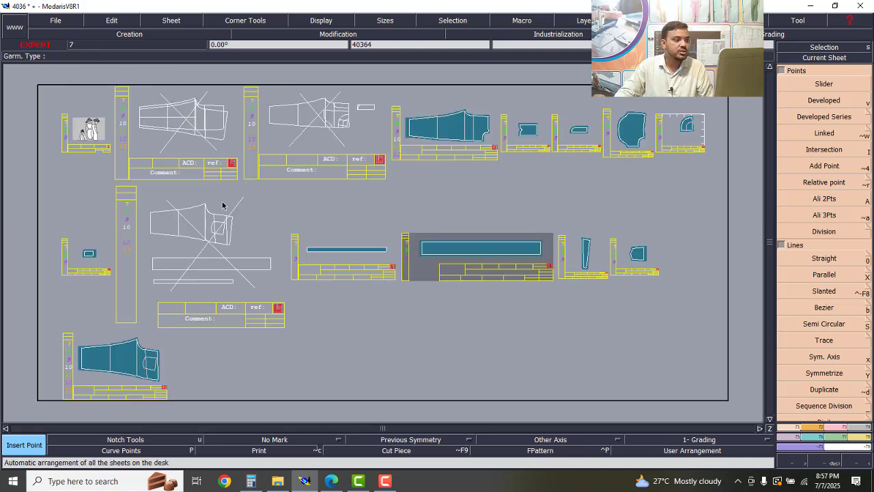
{"action": "scroll", "coordinate": [233, 233], "scroll_direction": "up", "scroll_amount": 4}
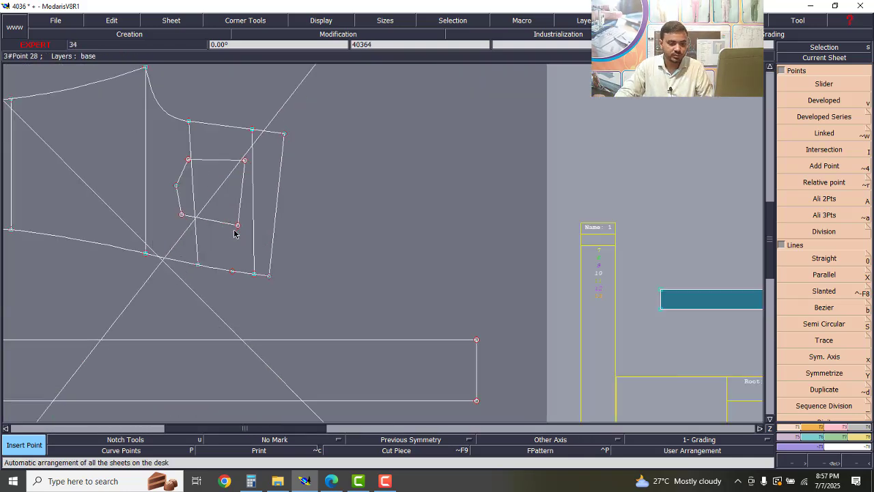
{"action": "key", "text": "l"}
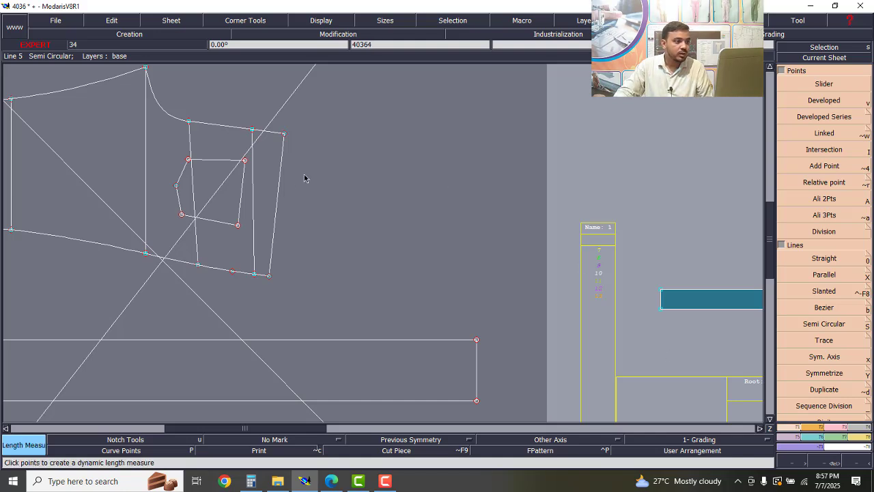
{"action": "left_click", "coordinate": [341, 183]}
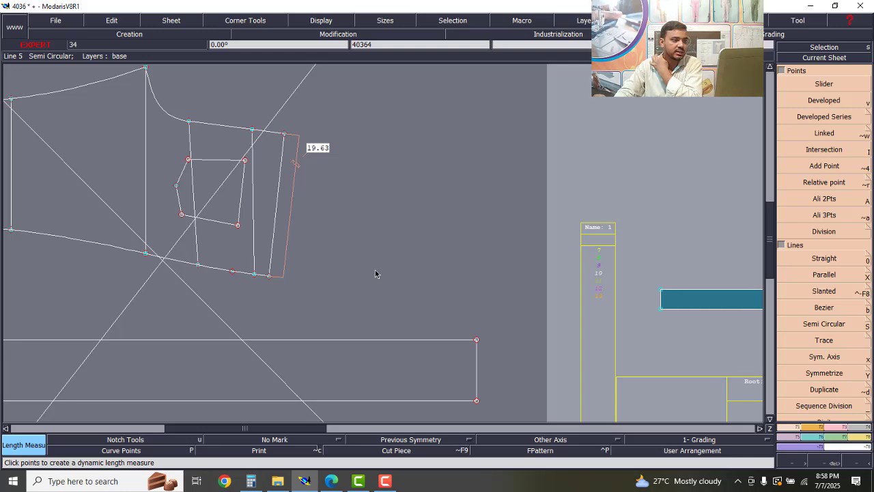
Add a developed point on the waistband strip's upper long edge, 19.63 cm to the right of its midpoint.
{"action": "scroll", "coordinate": [309, 267], "scroll_direction": "down", "scroll_amount": 5}
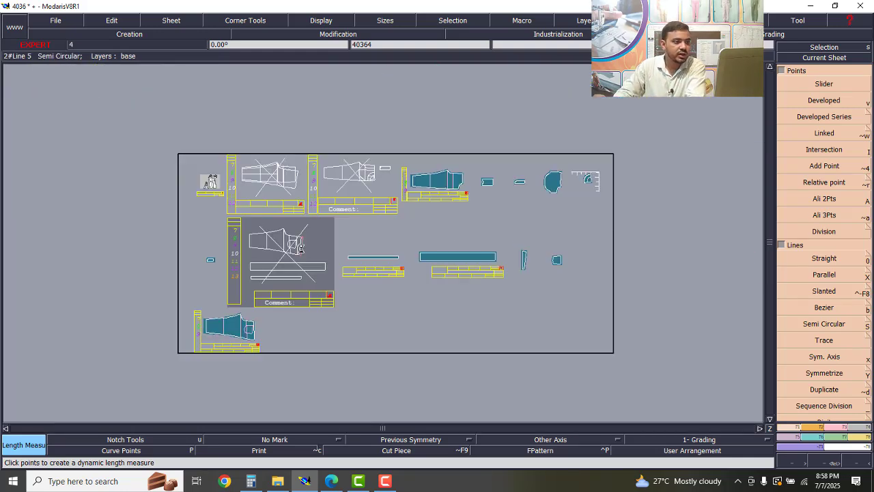
{"action": "scroll", "coordinate": [465, 260], "scroll_direction": "up", "scroll_amount": 5}
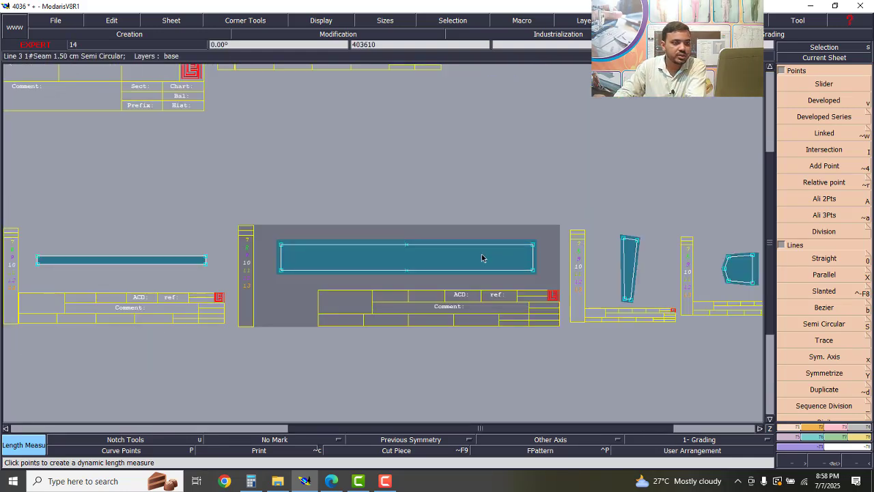
{"action": "left_click", "coordinate": [824, 102]}
{"action": "left_click", "coordinate": [371, 244]}
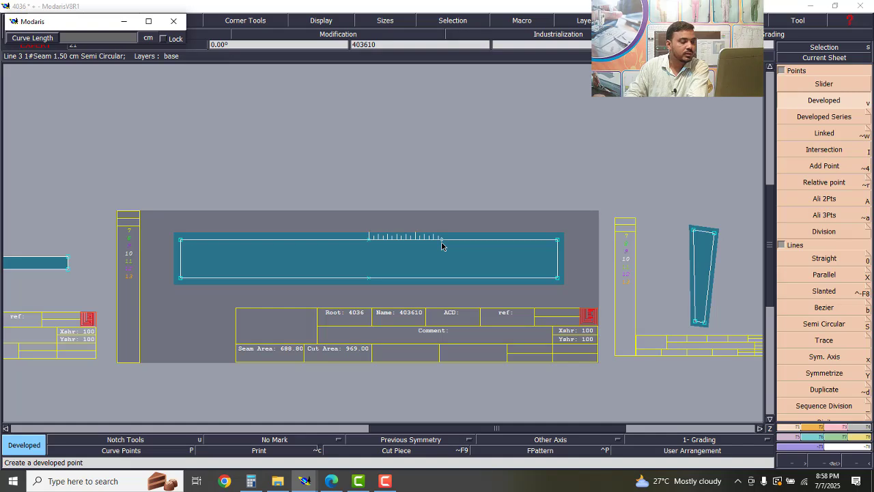
{"action": "type", "text": "19.85"}
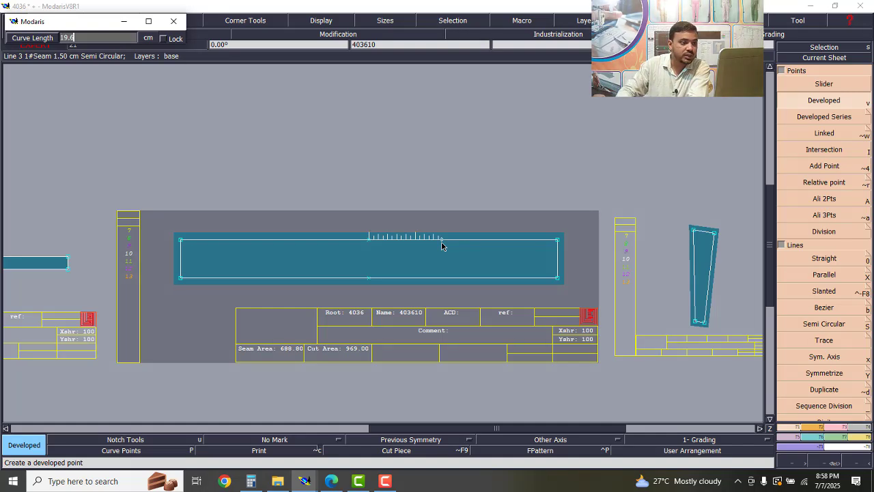
{"action": "key", "text": "Return"}
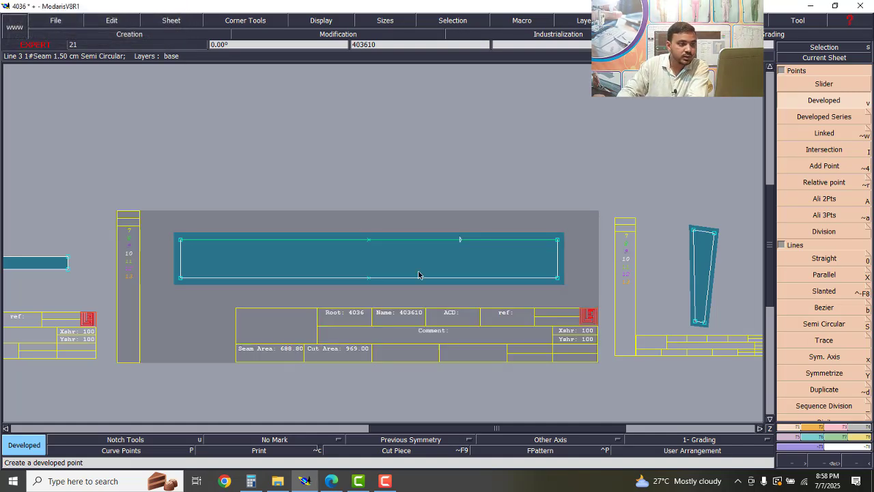
Add a developed point on the waistband strip's lower long edge, 19.63 cm to the right of its midpoint.
{"action": "left_click", "coordinate": [367, 280]}
{"action": "key", "text": "Down"}
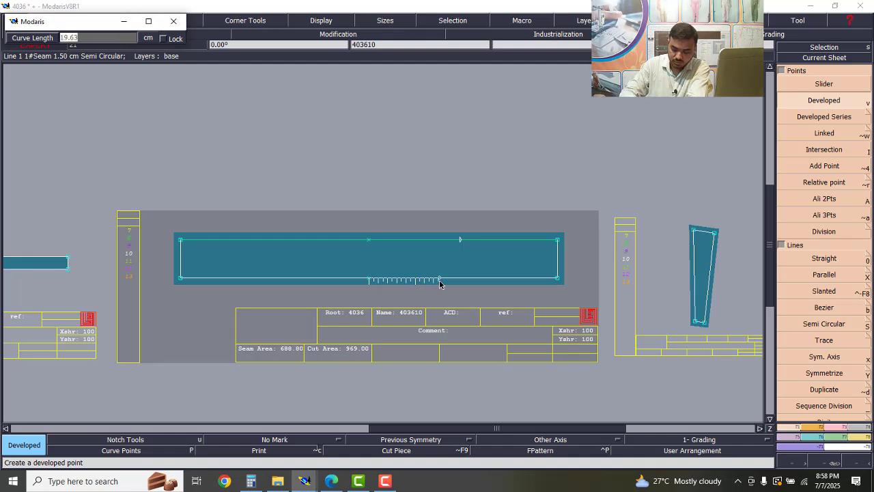
{"action": "type", "text": "1"}
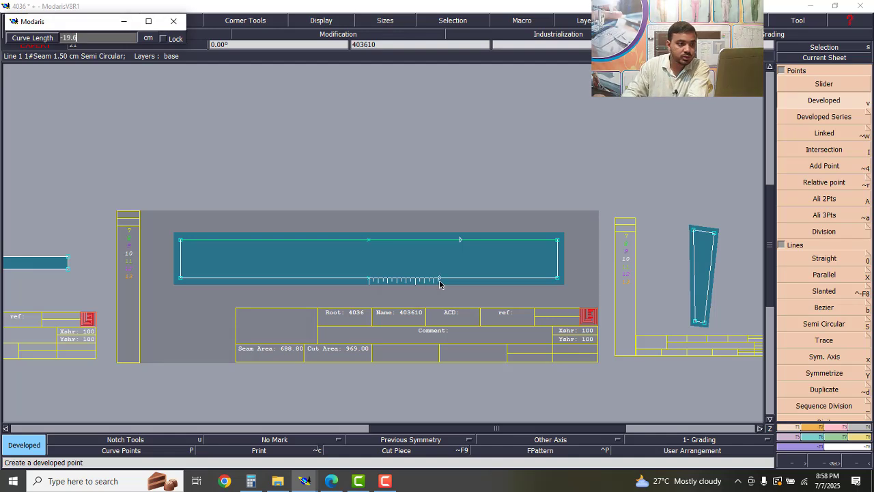
{"action": "key", "text": "Return"}
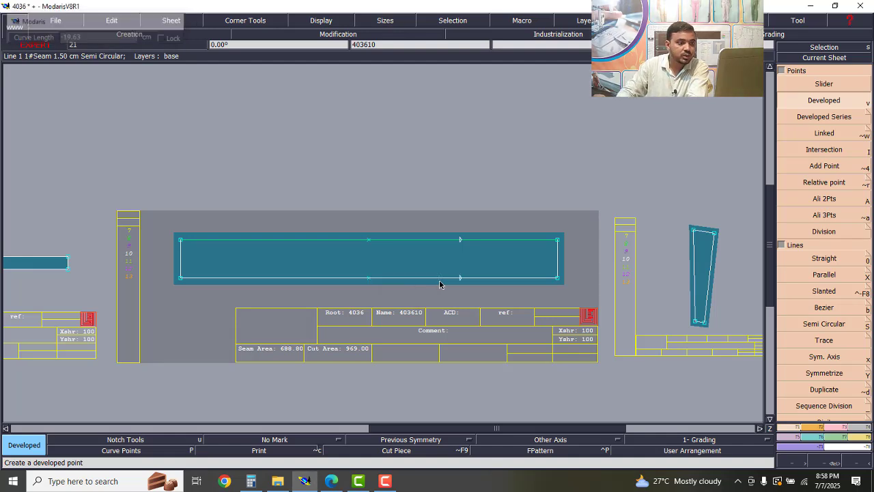
Add a developed point on the waistband strip's lower long edge, 19.63 cm to the left of its midpoint.
{"action": "left_click", "coordinate": [369, 279]}
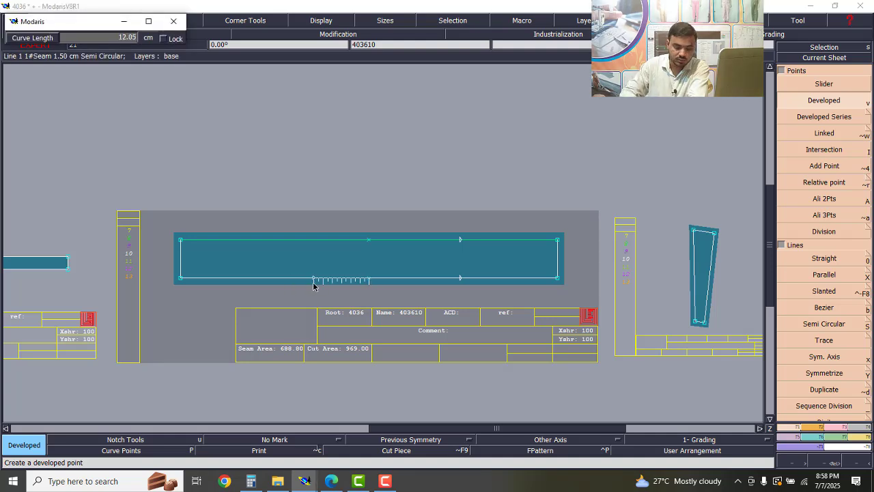
{"action": "type", "text": "19"}
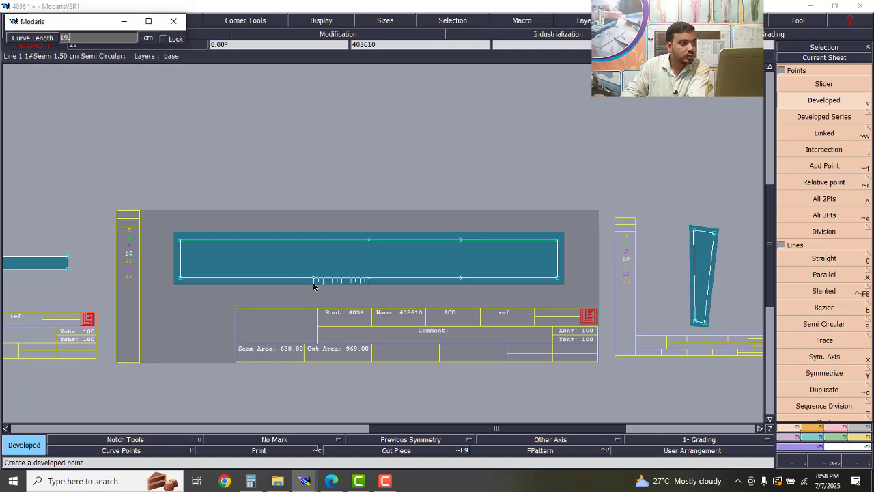
{"action": "type", "text": ".83"}
{"action": "key", "text": "Return"}
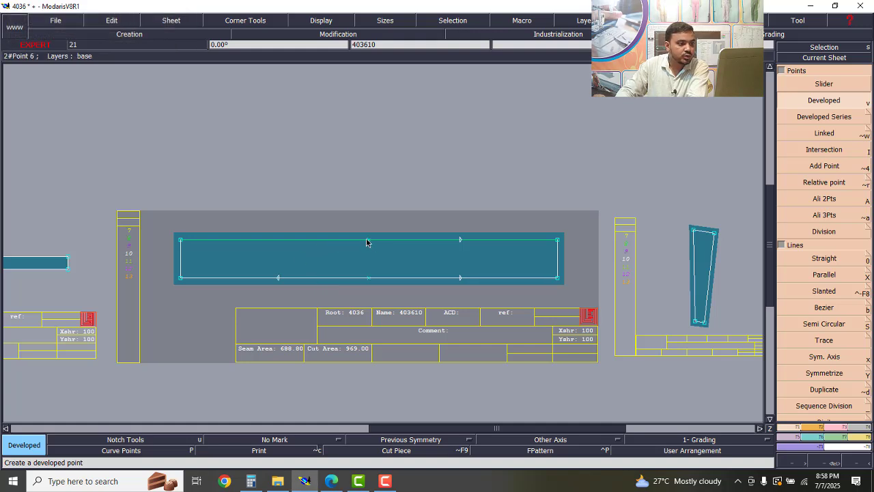
Add a developed point on the waistband strip's upper long edge, 19.63 cm to the left of its midpoint.
{"action": "left_click", "coordinate": [366, 240]}
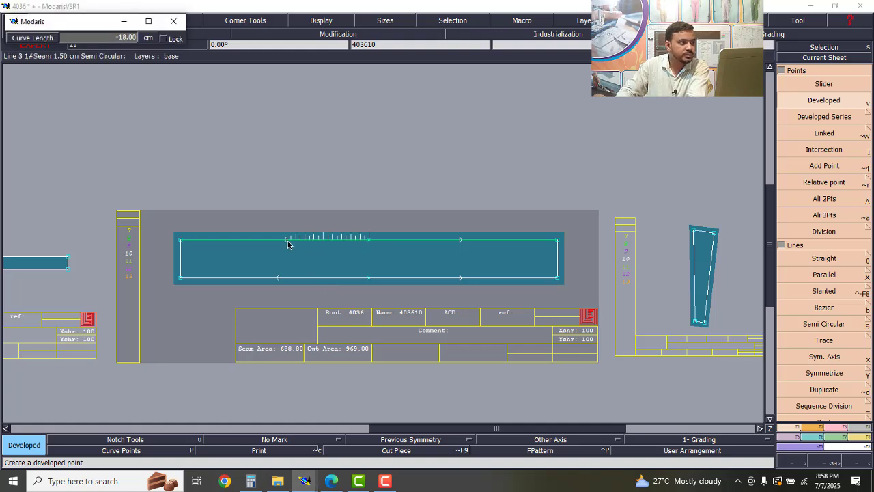
{"action": "key", "text": "Down"}
{"action": "key", "text": "BackSpace"}
{"action": "type", "text": "-19"}
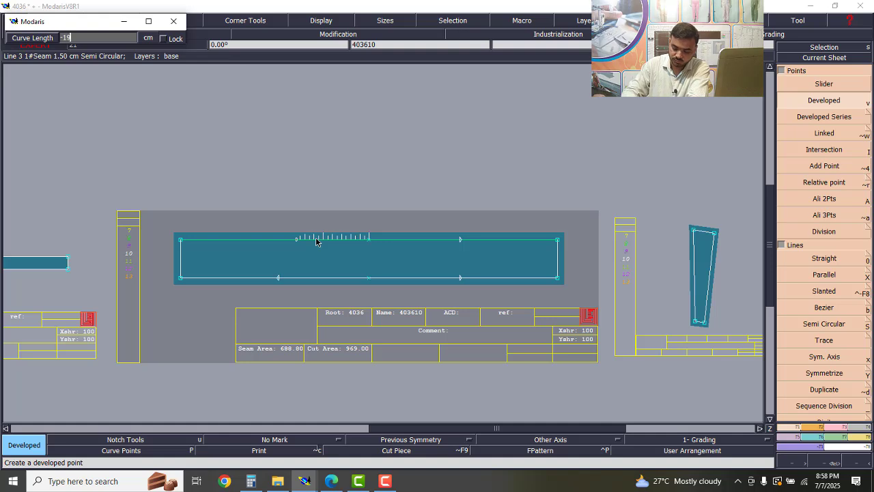
{"action": "type", "text": ".83"}
{"action": "key", "text": "Return"}
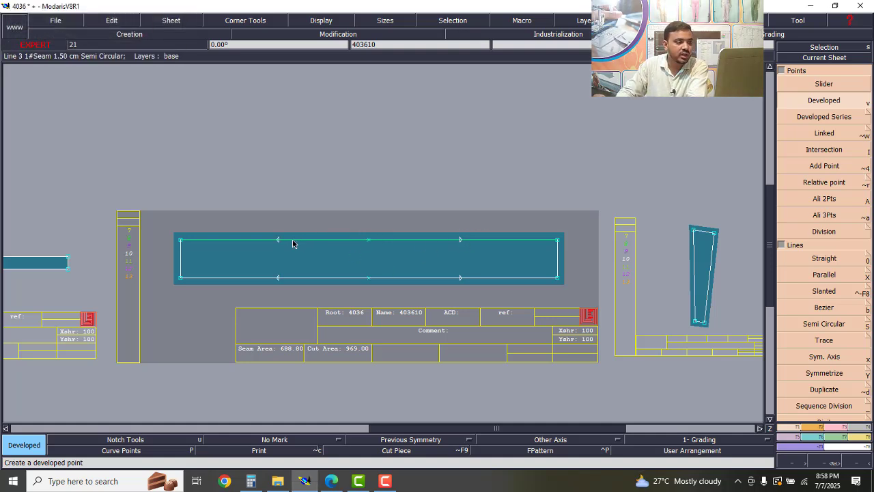
Create a dynamic length measure along the waist edge of the leg draft with the curved front pocket lines.
{"action": "scroll", "coordinate": [341, 246], "scroll_direction": "down", "scroll_amount": 3}
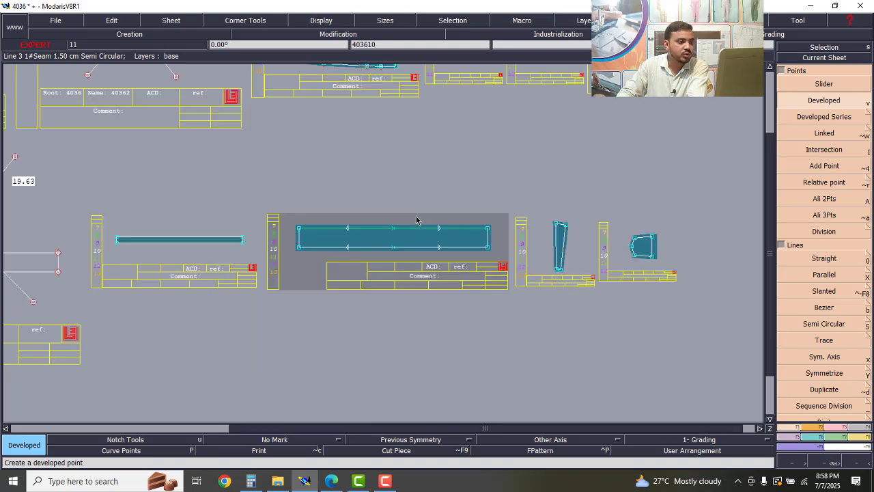
{"action": "scroll", "coordinate": [292, 114], "scroll_direction": "up", "scroll_amount": 1}
{"action": "scroll", "coordinate": [292, 114], "scroll_direction": "up", "scroll_amount": 5}
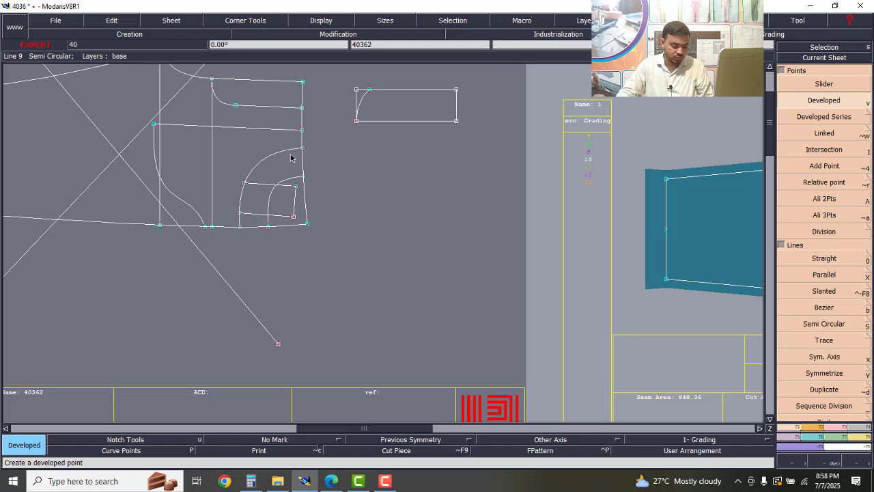
{"action": "key", "text": "l"}
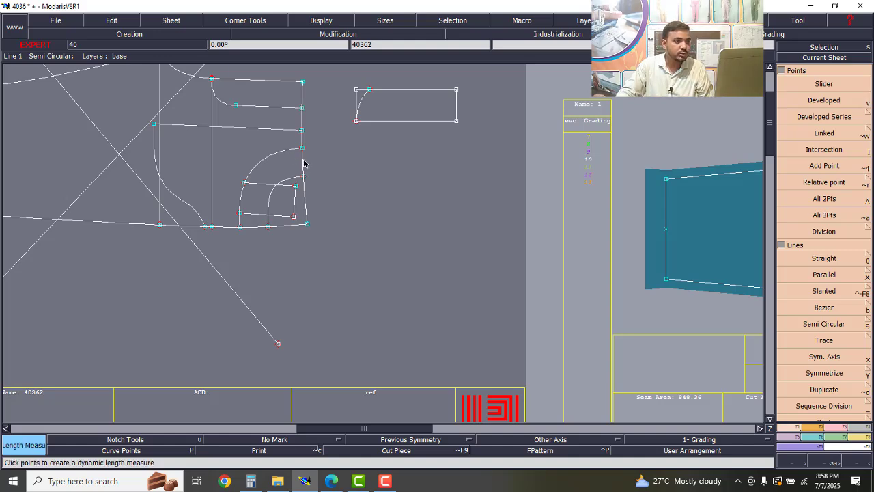
{"action": "left_click", "coordinate": [303, 163]}
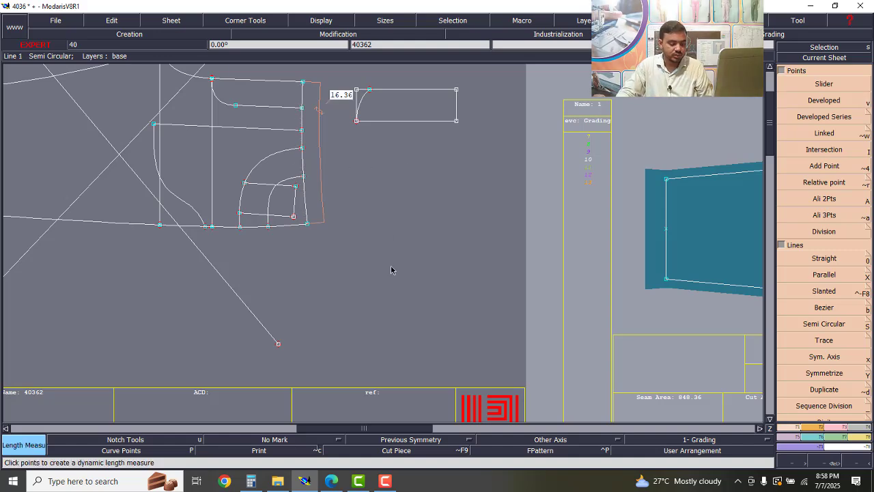
Add a developed point on the waistband strip's upper long edge, 16.36 cm to the right of the existing right-hand developed point.
{"action": "scroll", "coordinate": [268, 270], "scroll_direction": "down", "scroll_amount": 8}
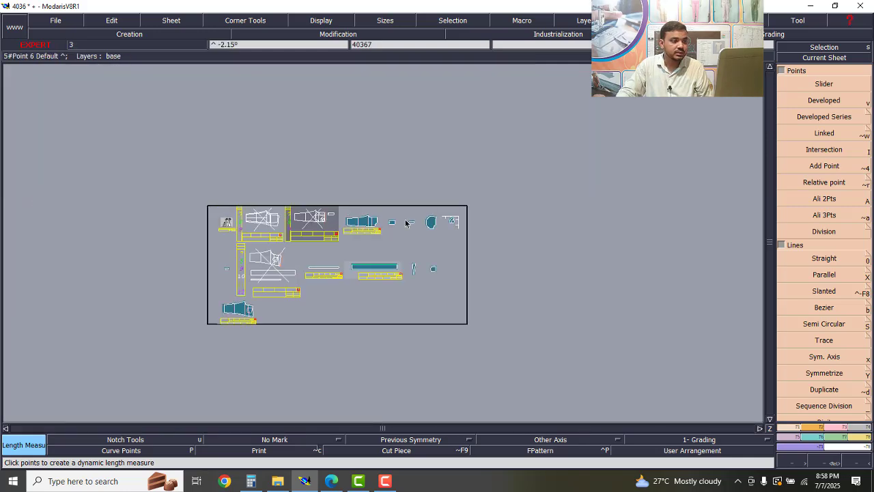
{"action": "scroll", "coordinate": [318, 274], "scroll_direction": "up", "scroll_amount": 3}
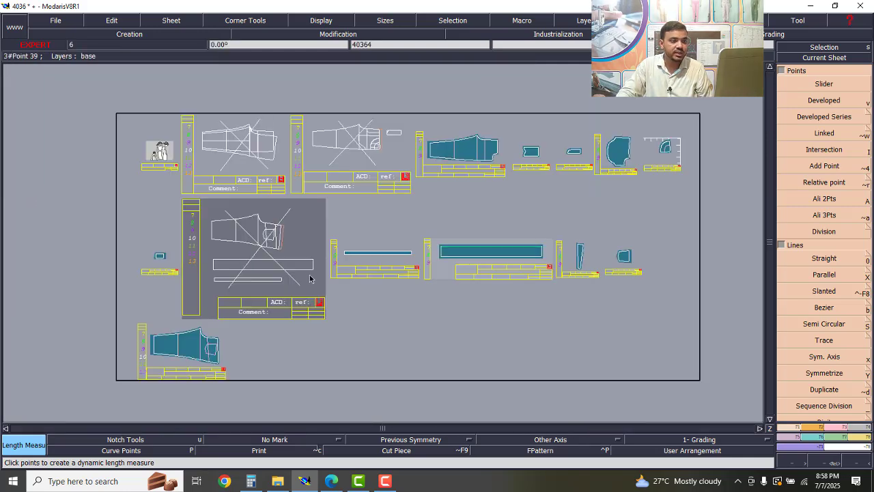
{"action": "scroll", "coordinate": [474, 253], "scroll_direction": "up", "scroll_amount": 3}
{"action": "scroll", "coordinate": [456, 259], "scroll_direction": "up", "scroll_amount": 1}
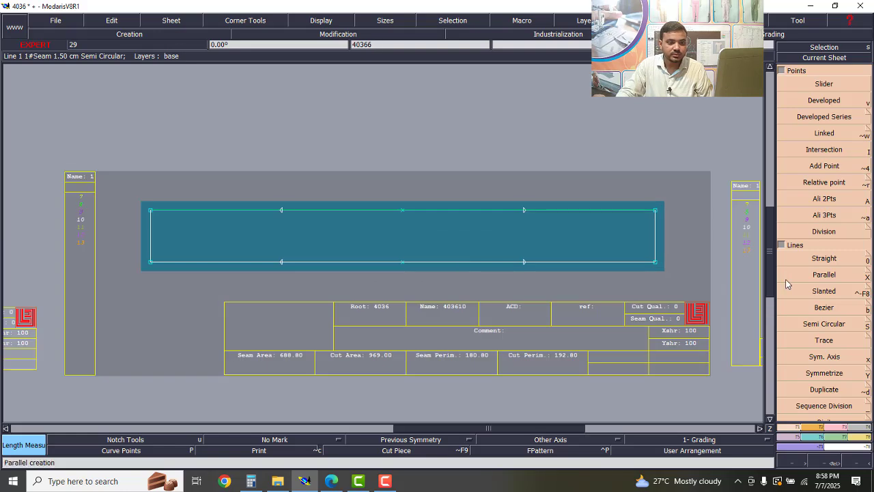
{"action": "left_click", "coordinate": [828, 101]}
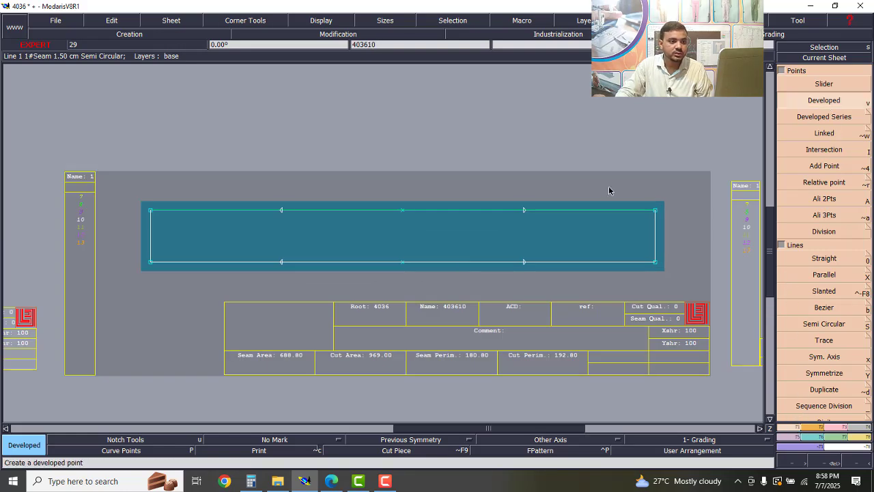
{"action": "left_click", "coordinate": [535, 214]}
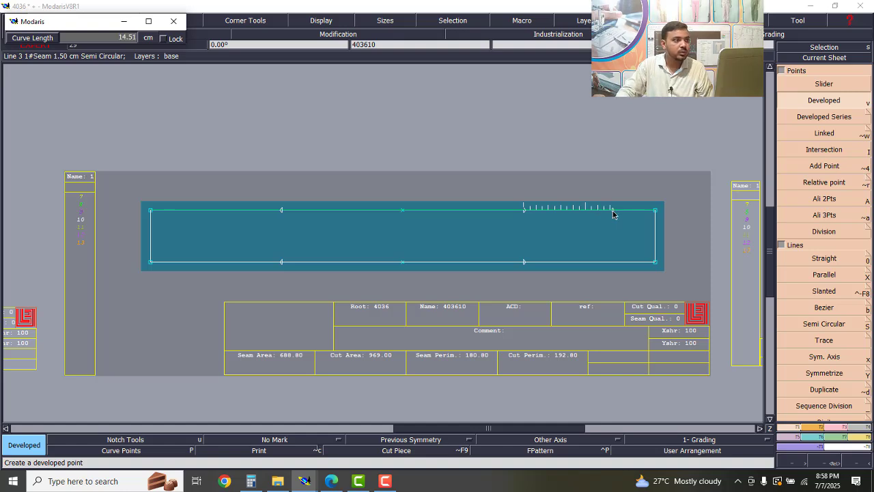
{"action": "type", "text": "16"}
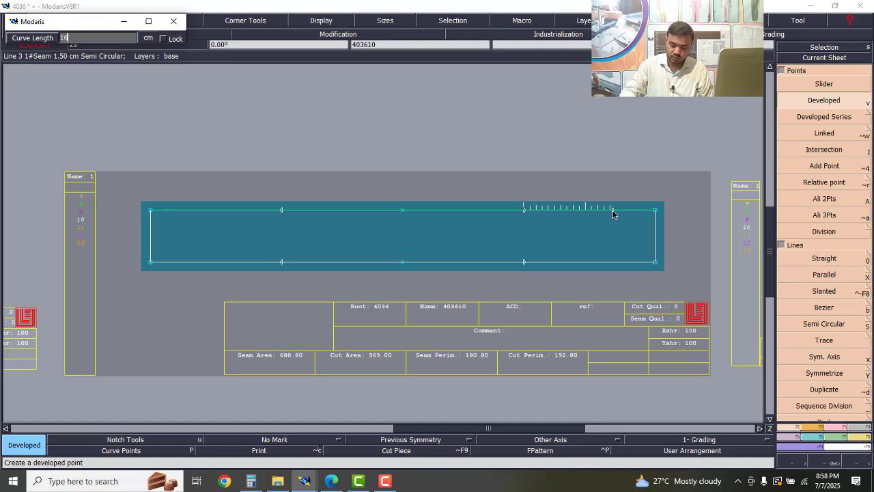
{"action": "type", "text": ".36"}
{"action": "key", "text": "Return"}
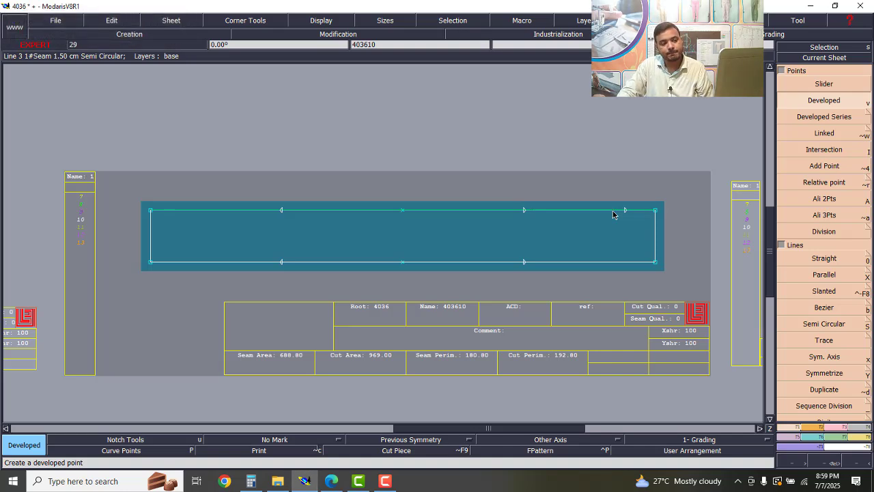
Add a developed point on the waistband strip's lower long edge, 16.36 cm to the right of the existing right-hand developed point.
{"action": "left_click", "coordinate": [525, 262]}
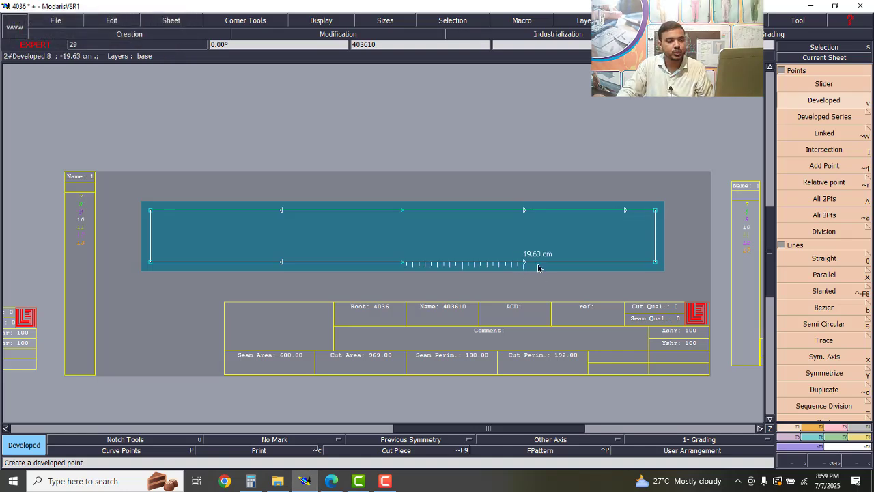
{"action": "key", "text": "BackSpace"}
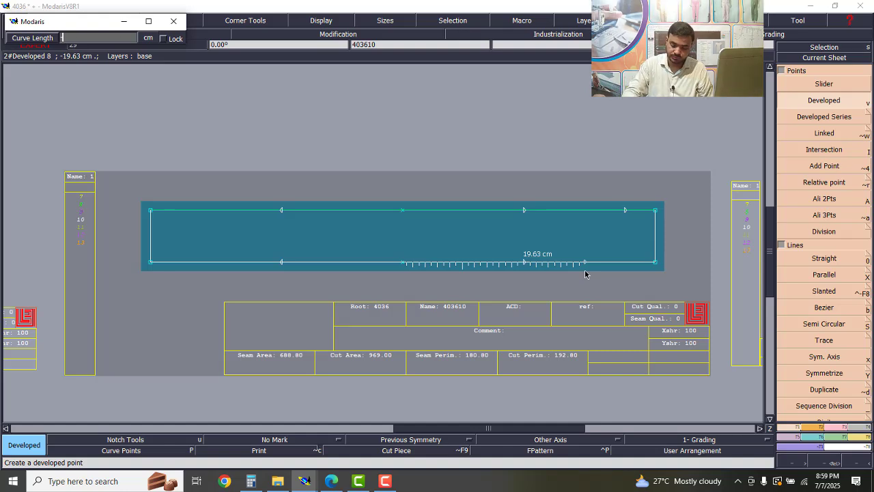
{"action": "type", "text": "-16.36"}
{"action": "key", "text": "Return"}
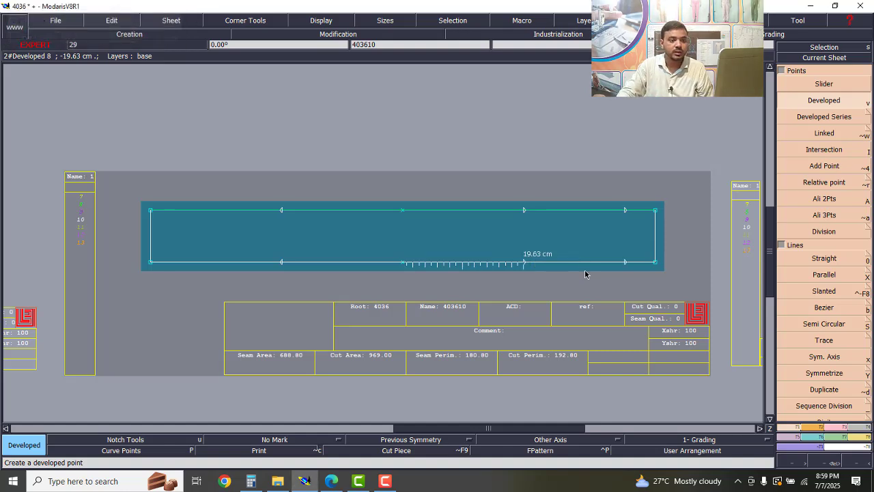
Add developed points on both long edges of the waistband strip, 16.36 cm to the left of each existing left-hand developed point.
{"action": "left_click", "coordinate": [281, 211]}
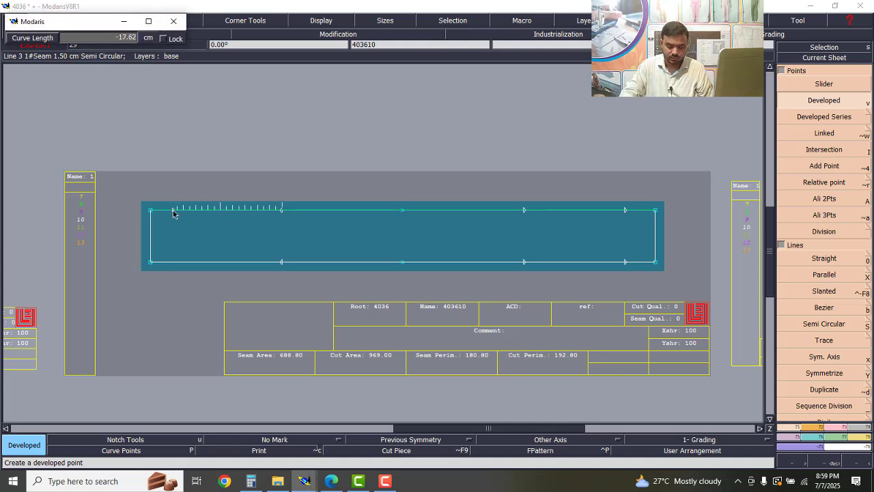
{"action": "key", "text": "BackSpace"}
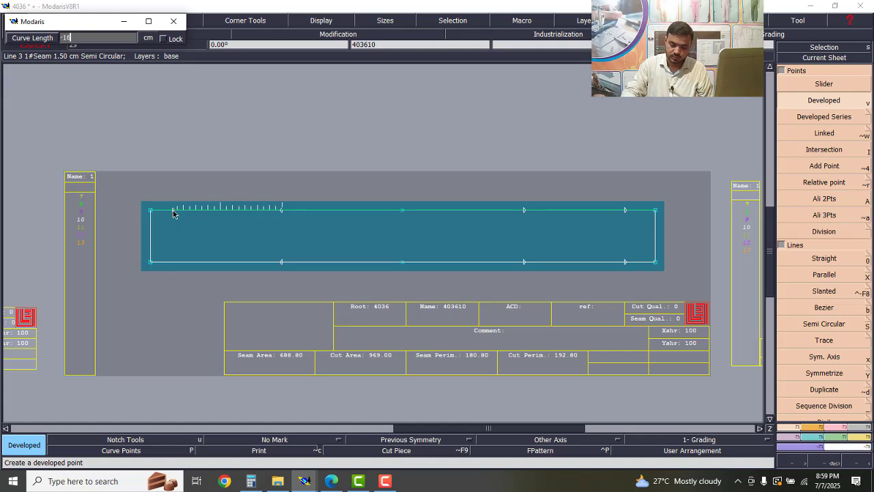
{"action": "key", "text": "Return"}
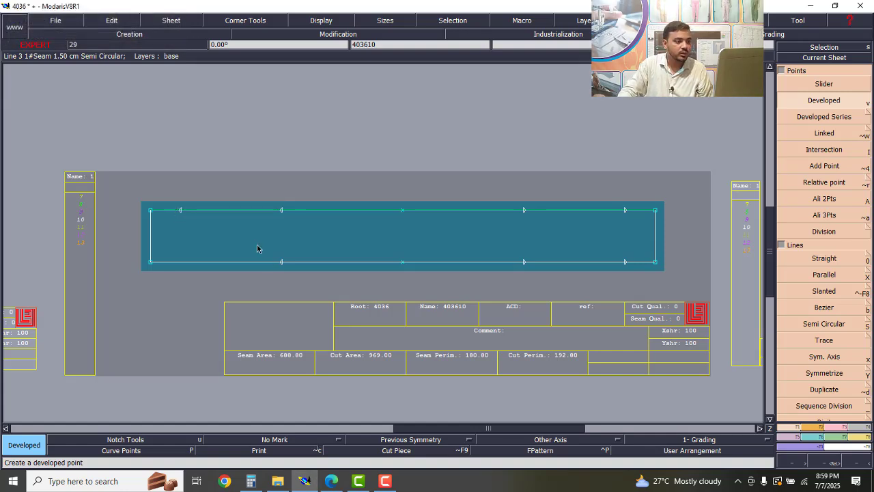
{"action": "left_click", "coordinate": [287, 267]}
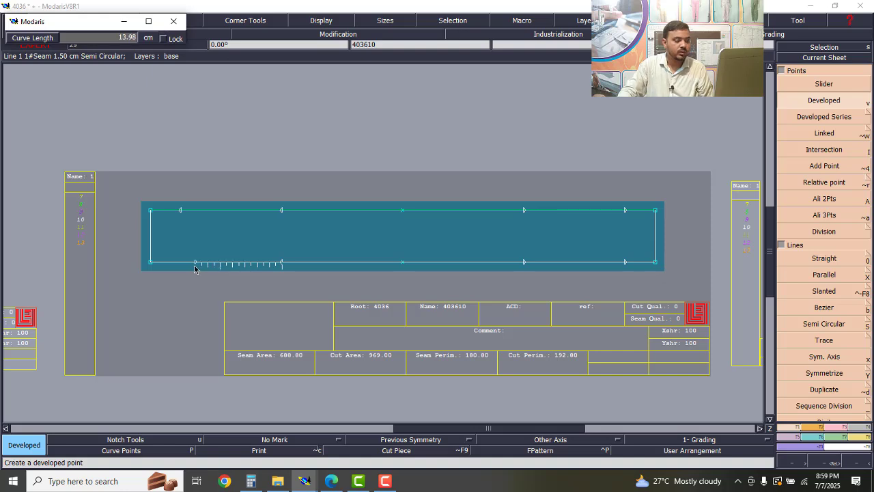
{"action": "type", "text": "16."}
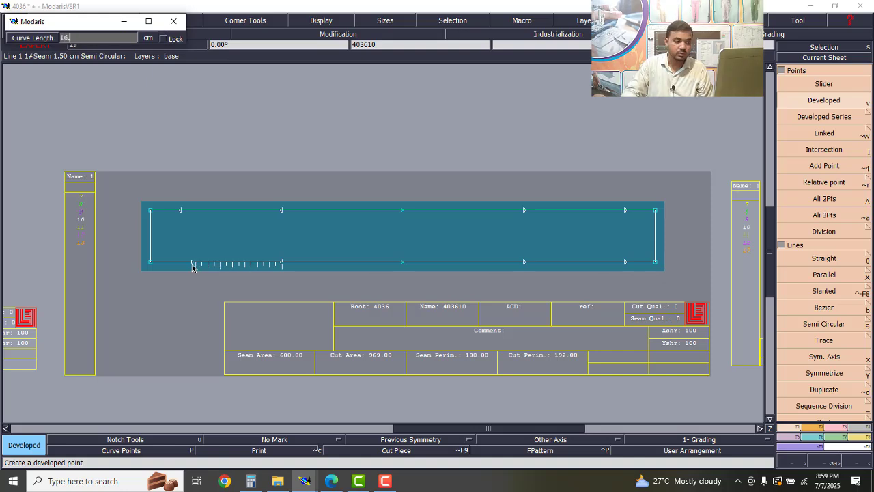
{"action": "type", "text": "36"}
{"action": "key", "text": "Return"}
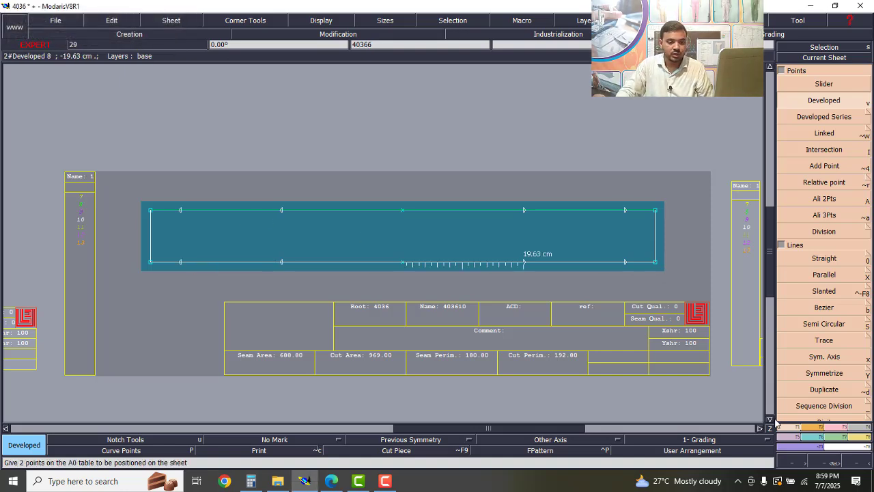
Insert all eight developed points on the waistband strip's upper and lower edges into their curves with Insert Point.
{"action": "left_click", "coordinate": [833, 427]}
{"action": "left_click", "coordinate": [824, 276]}
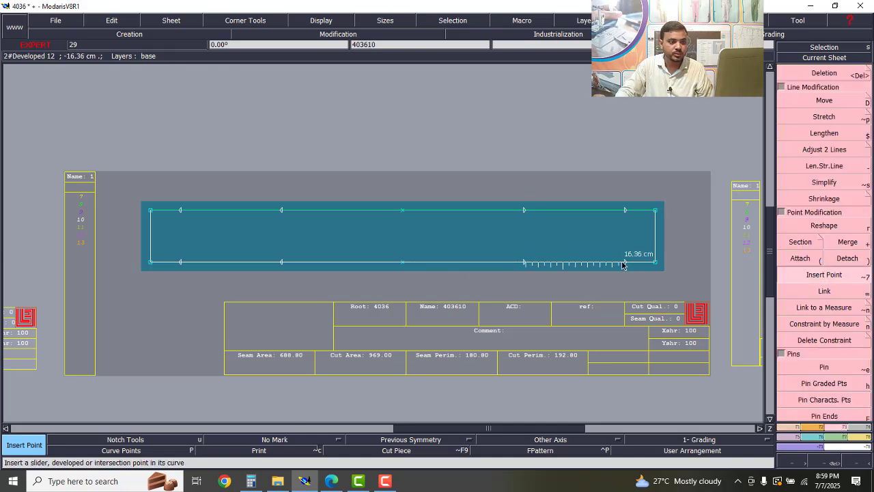
{"action": "left_click", "coordinate": [623, 264]}
{"action": "left_click", "coordinate": [524, 270]}
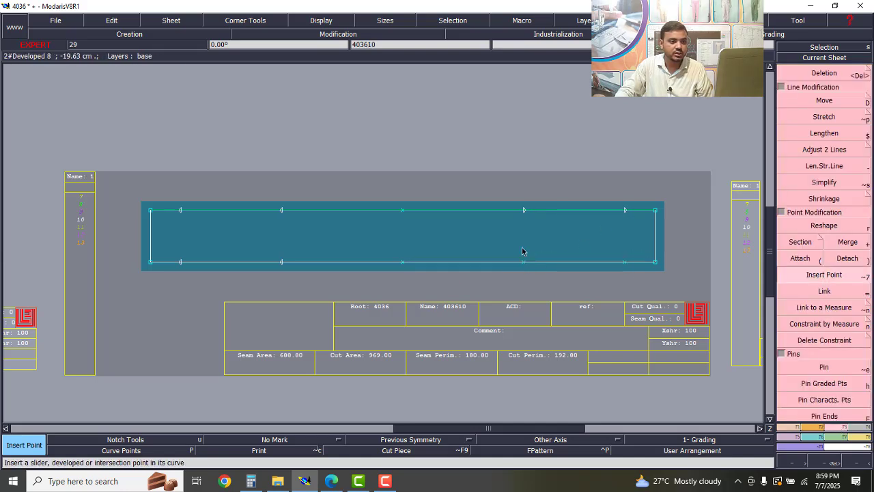
{"action": "left_click", "coordinate": [624, 211]}
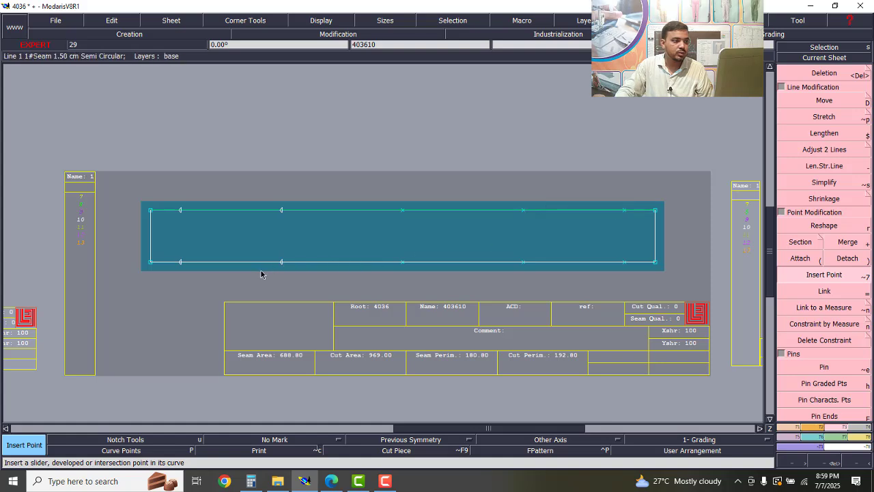
{"action": "left_click", "coordinate": [282, 262]}
{"action": "left_click", "coordinate": [284, 210]}
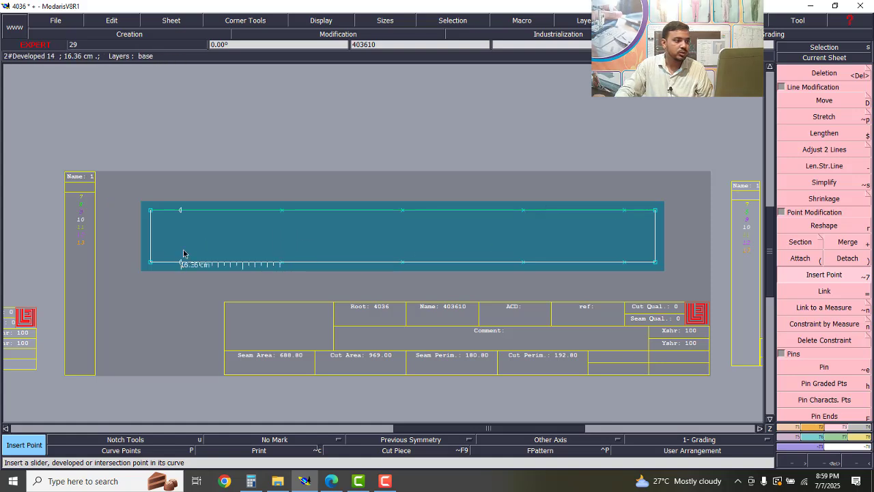
{"action": "left_click", "coordinate": [181, 261]}
{"action": "left_click", "coordinate": [181, 209]}
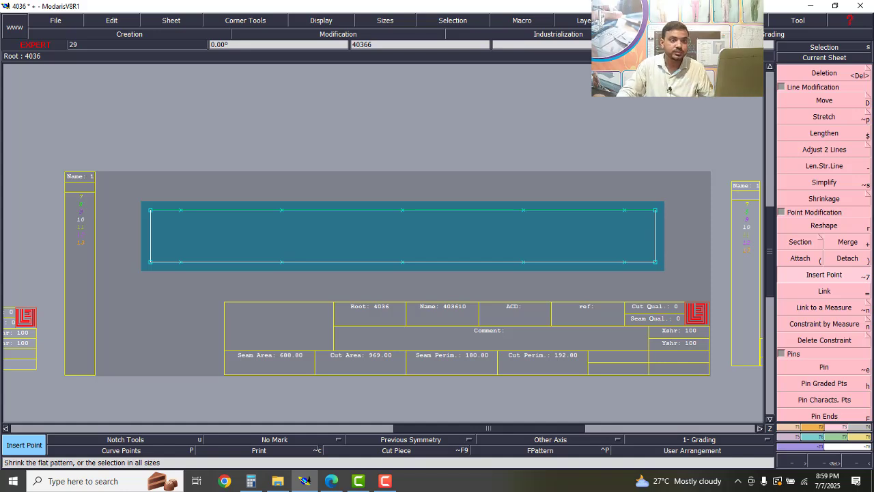
Add notches at the two midpoints and the eight inserted points along the waistband strip's upper and lower edges.
{"action": "left_click", "coordinate": [820, 428]}
{"action": "left_click", "coordinate": [825, 84]}
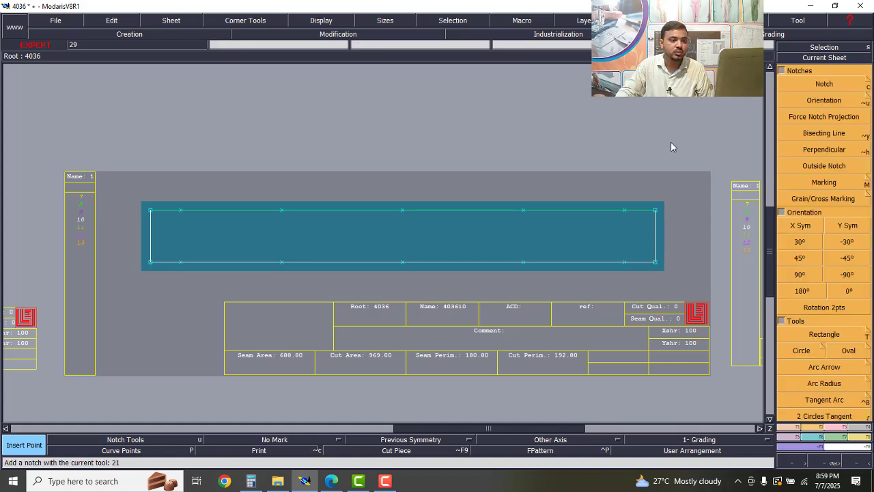
{"action": "left_click", "coordinate": [624, 263]}
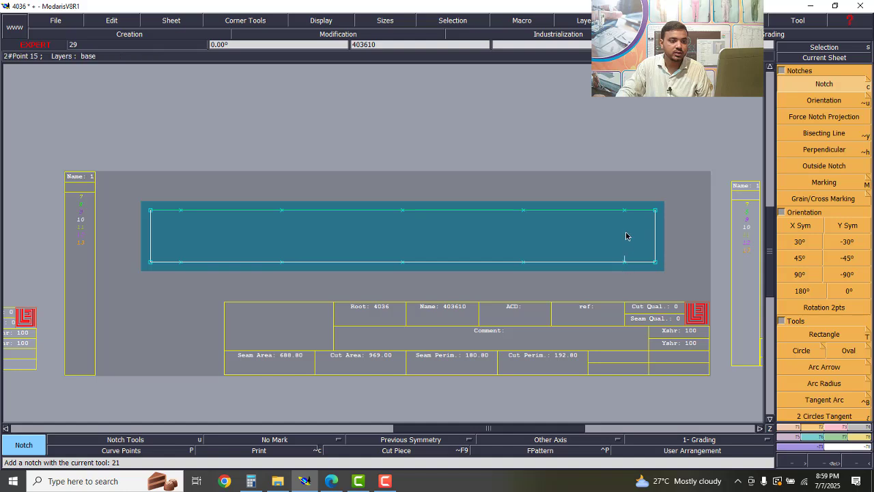
{"action": "left_click", "coordinate": [524, 263]}
{"action": "left_click", "coordinate": [524, 211]}
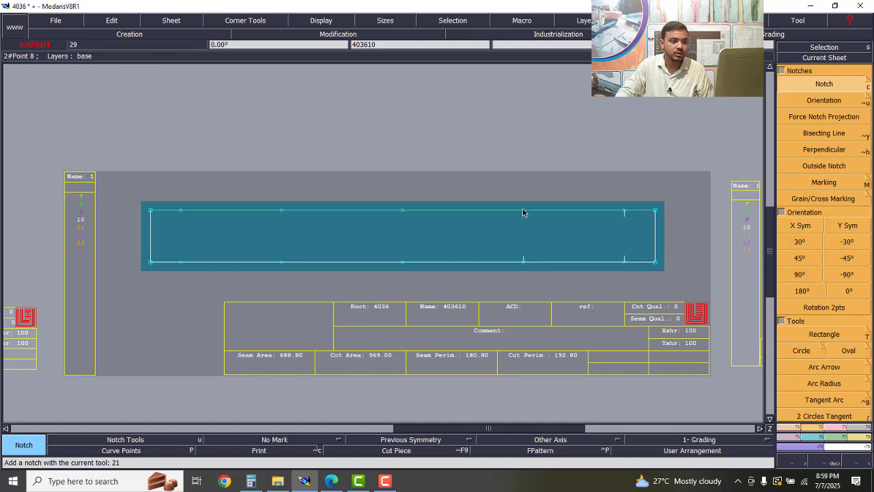
{"action": "left_click", "coordinate": [402, 263]}
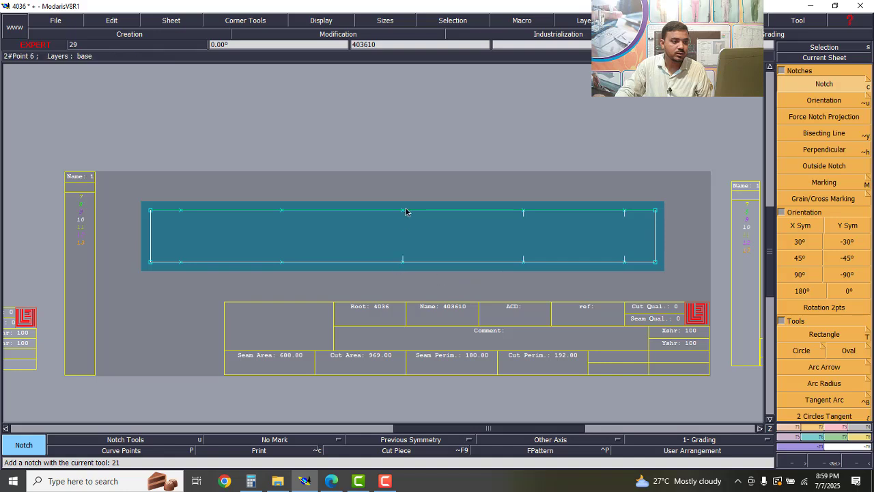
{"action": "left_click", "coordinate": [402, 212]}
{"action": "left_click", "coordinate": [282, 262]}
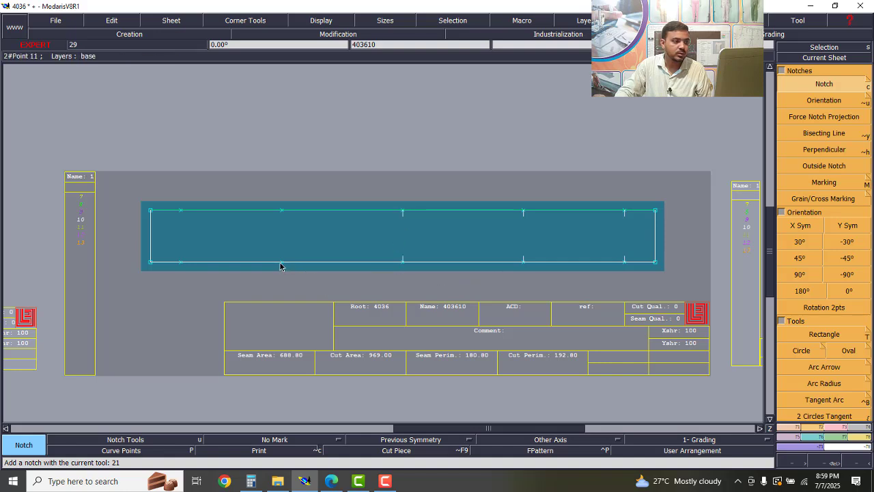
{"action": "left_click", "coordinate": [282, 212]}
{"action": "left_click", "coordinate": [181, 263]}
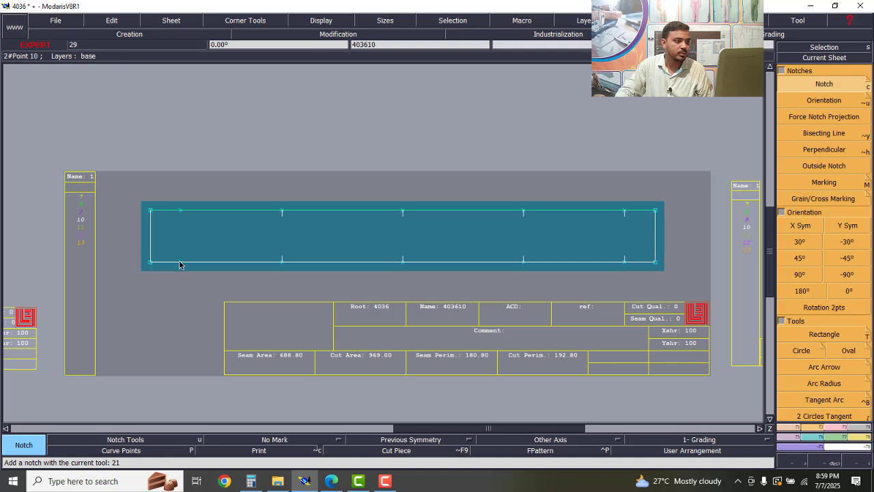
{"action": "left_click", "coordinate": [181, 212]}
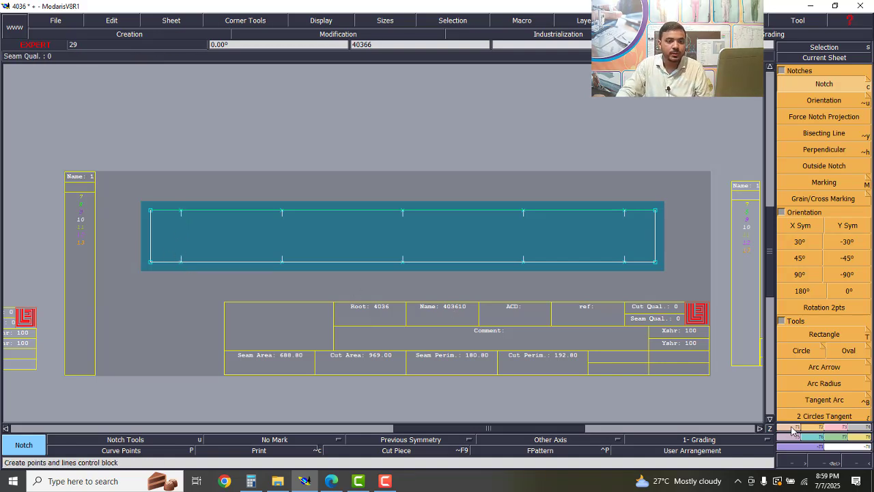
Draw straight lines across the waistband strip joining the upper and lower notch points nearest each end.
{"action": "left_click", "coordinate": [791, 430]}
{"action": "left_click", "coordinate": [828, 260]}
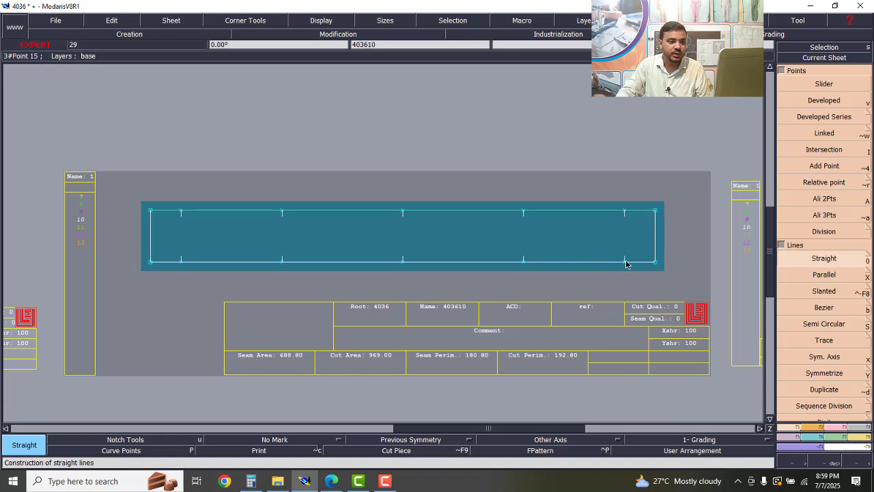
{"action": "left_click", "coordinate": [624, 262]}
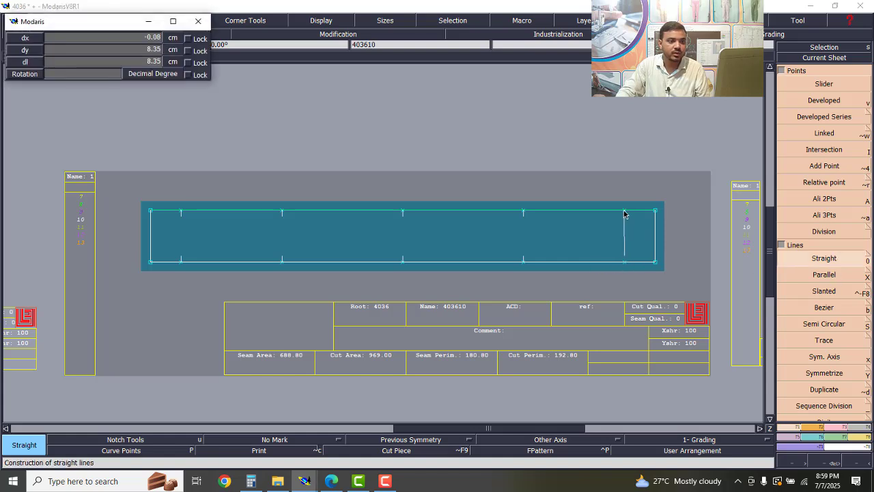
{"action": "left_click", "coordinate": [625, 211]}
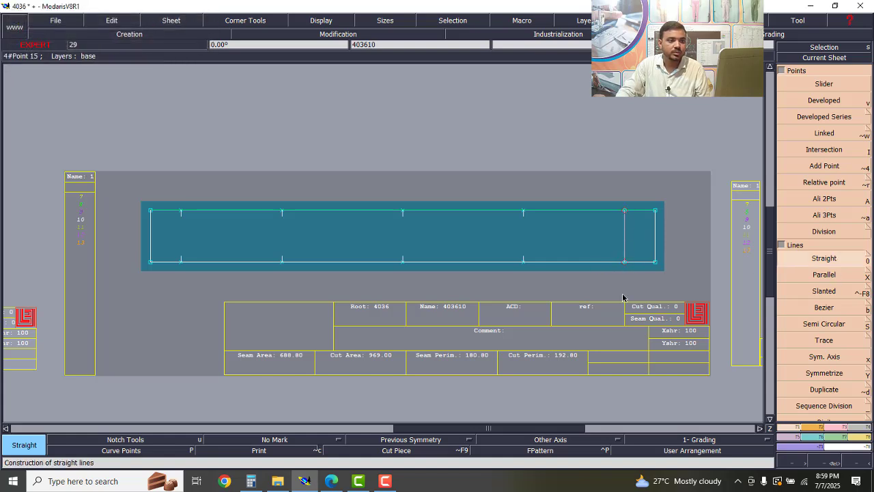
{"action": "left_click", "coordinate": [181, 259]}
{"action": "left_click", "coordinate": [180, 213]}
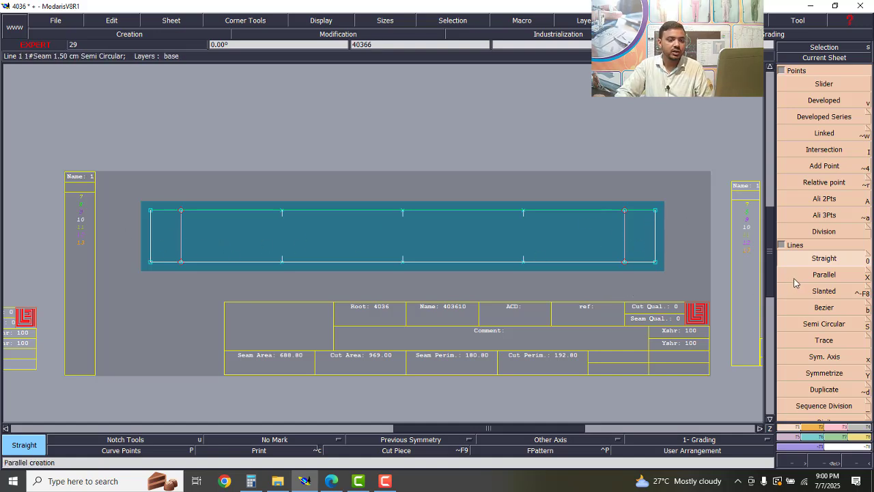
Draw straight lines across the waistband strip at its three inner pairs of notch points.
{"action": "left_click", "coordinate": [523, 261]}
{"action": "left_click", "coordinate": [523, 211]}
{"action": "left_click", "coordinate": [403, 262]}
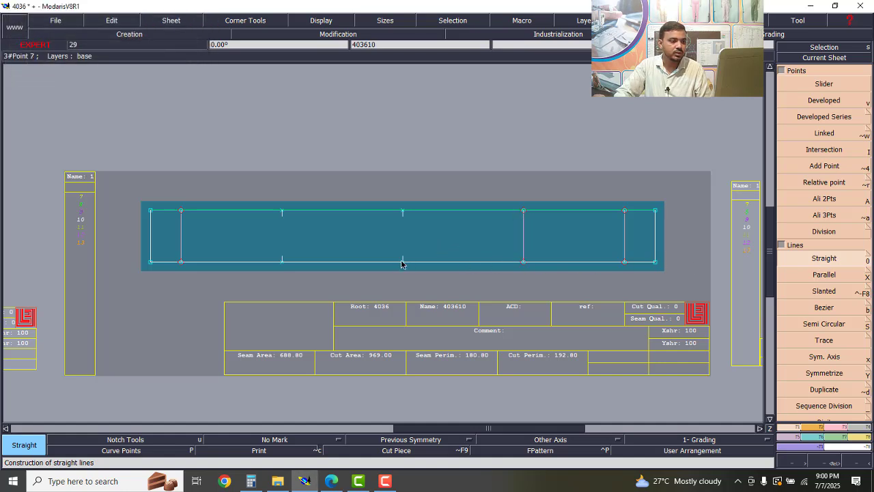
{"action": "left_click", "coordinate": [403, 211]}
{"action": "left_click", "coordinate": [282, 261]}
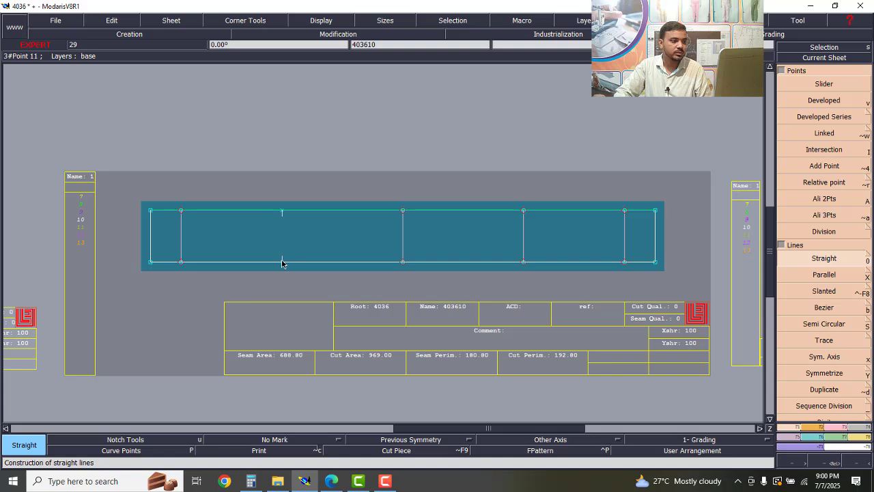
{"action": "left_click", "coordinate": [282, 210]}
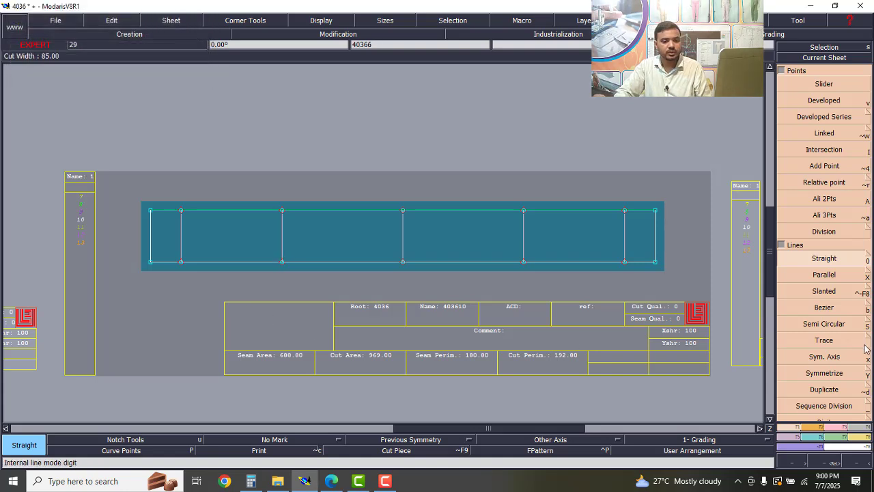
Extract the section between the two outermost cross lines and the full strip as separate Seam pieces, including the three inner cross lines.
{"action": "left_click", "coordinate": [859, 428]}
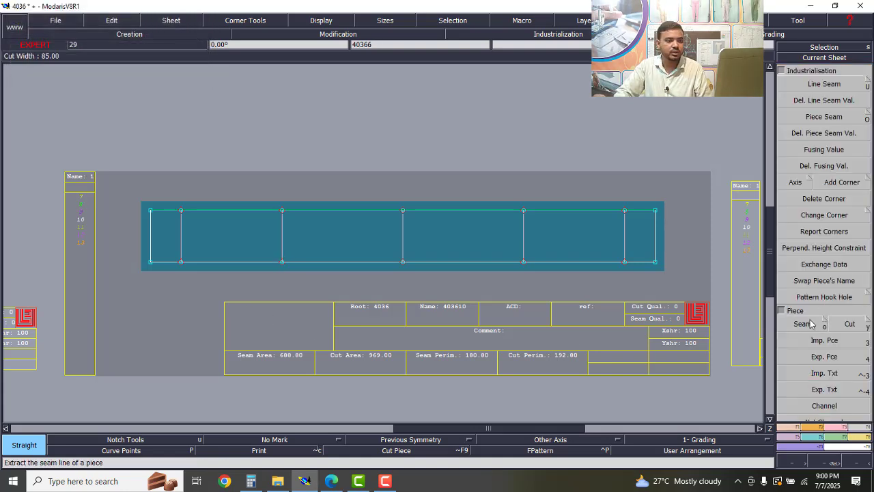
{"action": "left_click", "coordinate": [802, 324]}
{"action": "left_click_drag", "start_coordinate": [599, 240], "coordinate": [253, 237]}
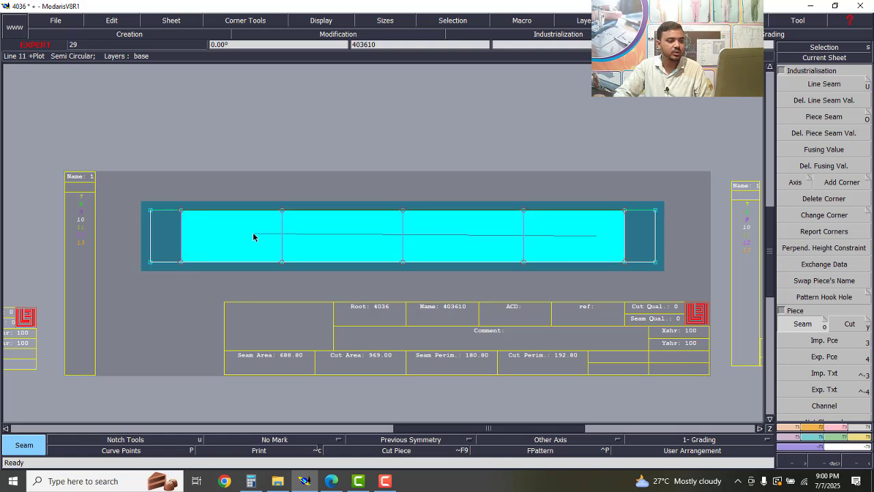
{"action": "left_click", "coordinate": [254, 236]}
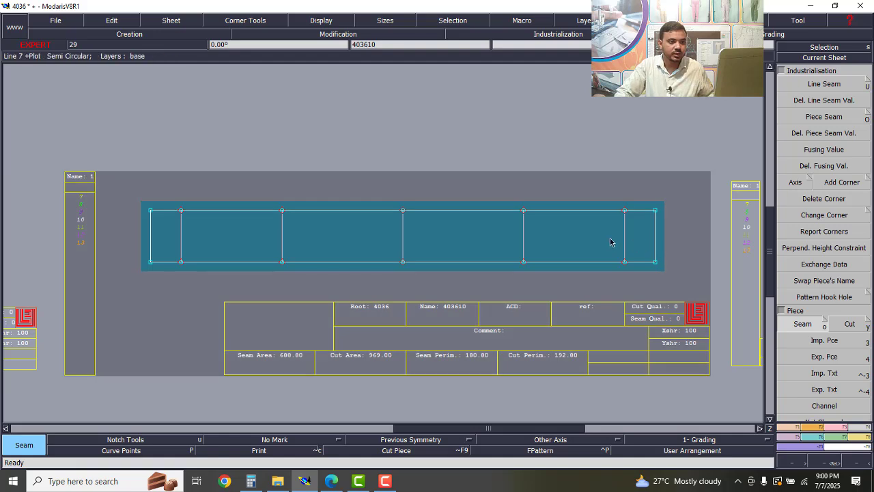
{"action": "left_click", "coordinate": [524, 231]}
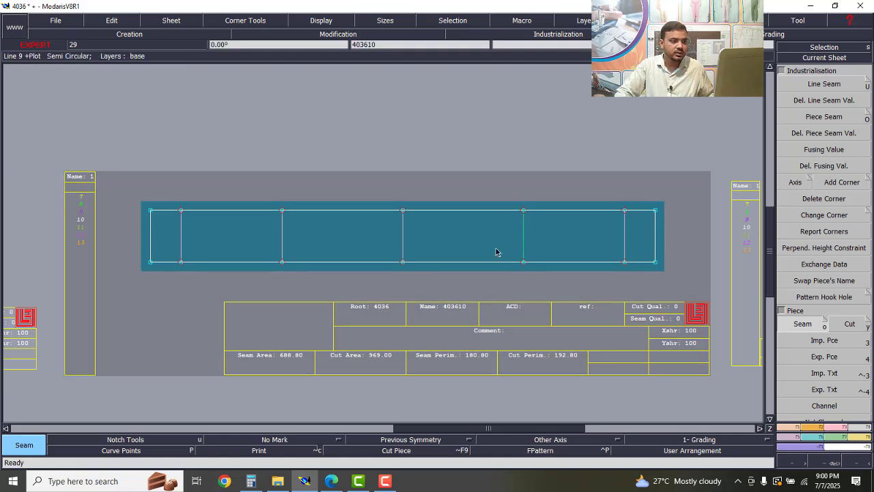
{"action": "left_click", "coordinate": [402, 237]}
{"action": "left_click", "coordinate": [282, 240]}
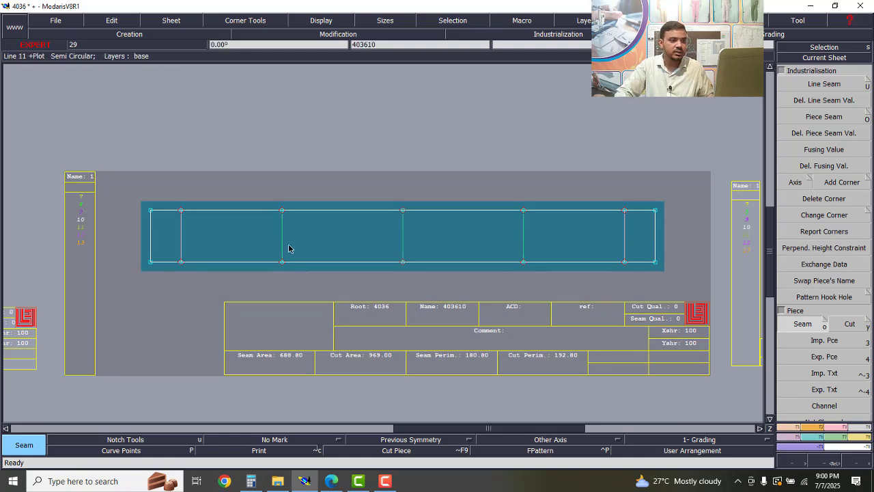
{"action": "left_click_drag", "start_coordinate": [580, 241], "coordinate": [252, 238]}
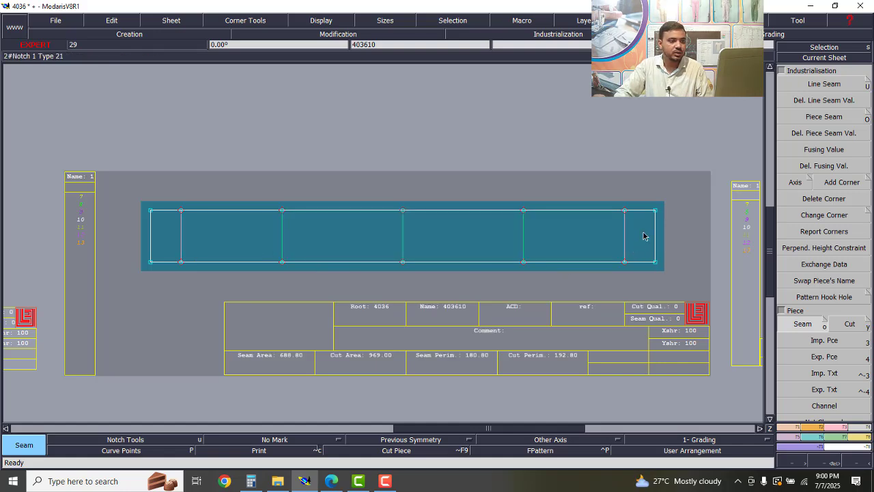
{"action": "left_click_drag", "start_coordinate": [645, 238], "coordinate": [169, 229]}
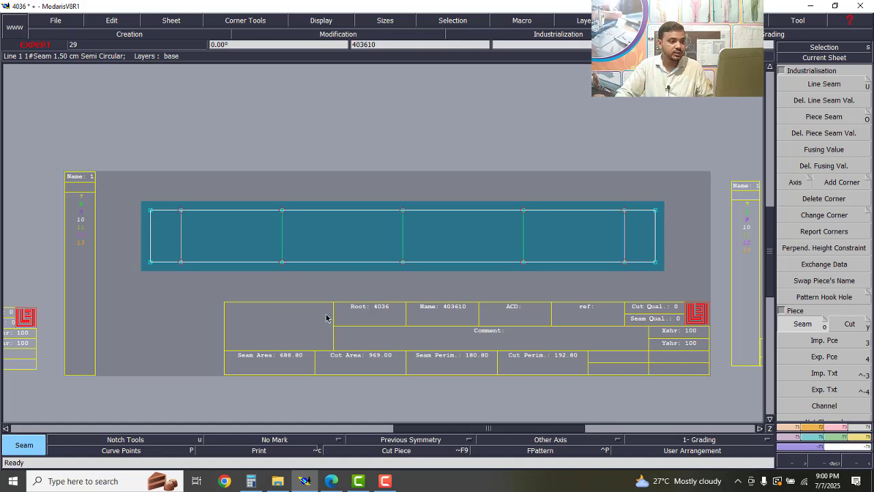
Delete the original waistband sheet 403610 and arrange all remaining sheets on the desk.
{"action": "key", "text": "Delete"}
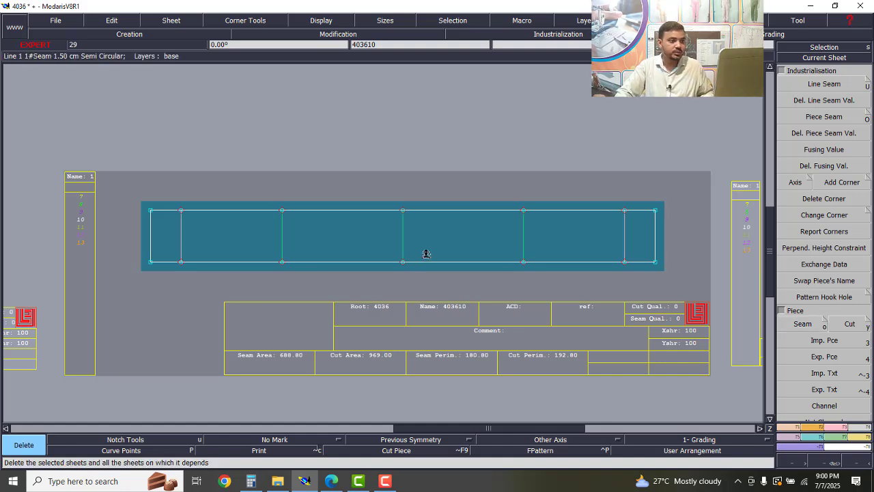
{"action": "left_click", "coordinate": [369, 278]}
{"action": "key", "text": "j"}
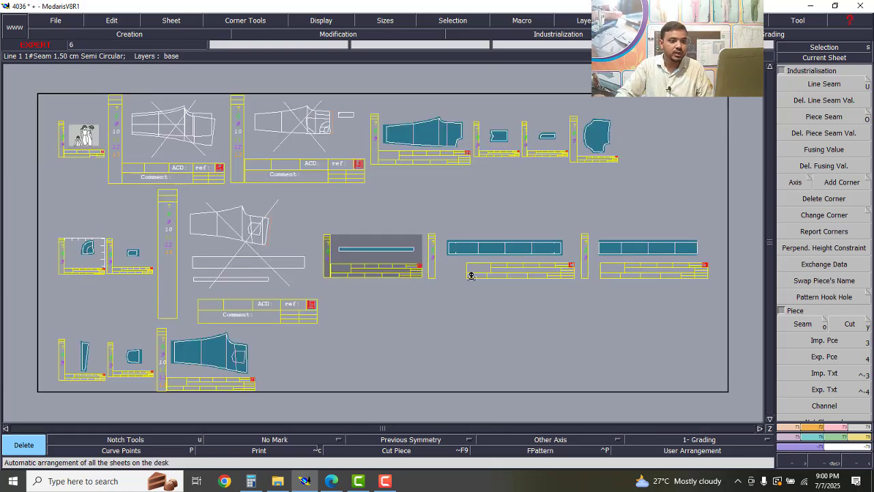
Delete the line seam values on the upper and lower long edges of the shorter waistband piece 403612.
{"action": "scroll", "coordinate": [634, 259], "scroll_direction": "up", "scroll_amount": 3}
{"action": "scroll", "coordinate": [724, 239], "scroll_direction": "up", "scroll_amount": 2}
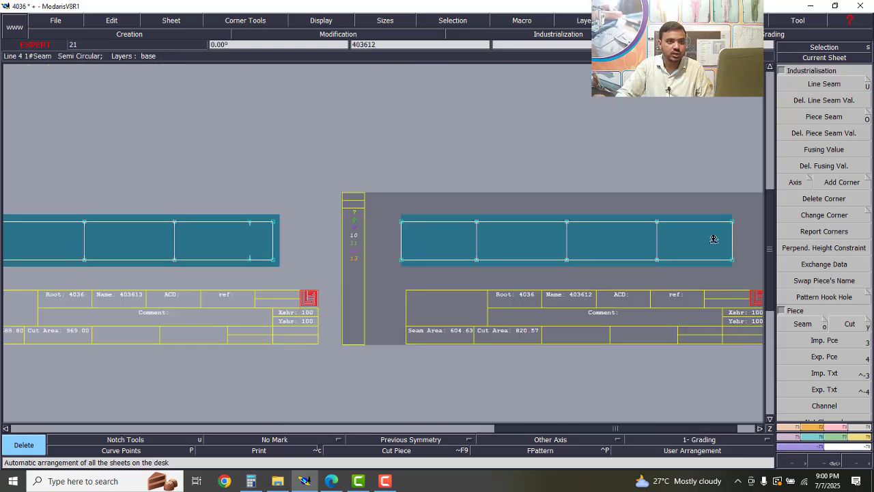
{"action": "left_click", "coordinate": [825, 101]}
{"action": "left_click", "coordinate": [597, 222]}
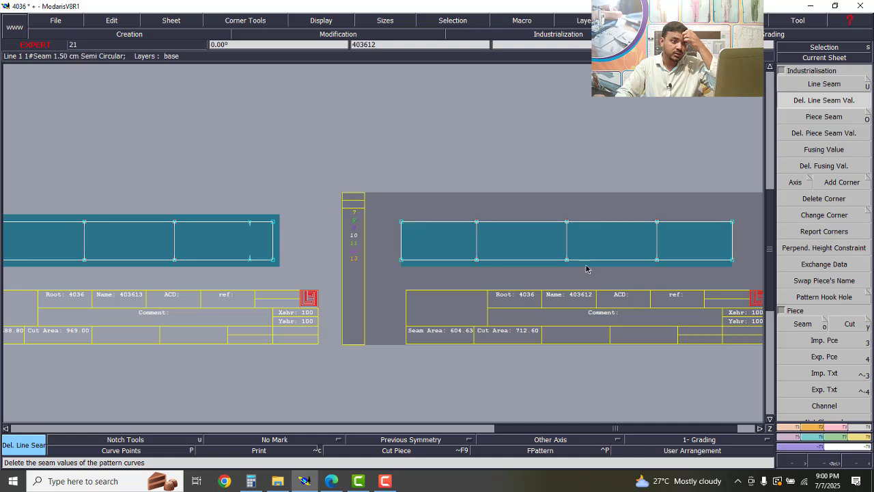
{"action": "left_click", "coordinate": [590, 261]}
Set the comment of the shorter waistband piece 403612 to "Waidt Bant Finish".
{"action": "scroll", "coordinate": [444, 262], "scroll_direction": "down", "scroll_amount": 3}
{"action": "scroll", "coordinate": [476, 265], "scroll_direction": "up", "scroll_amount": 2}
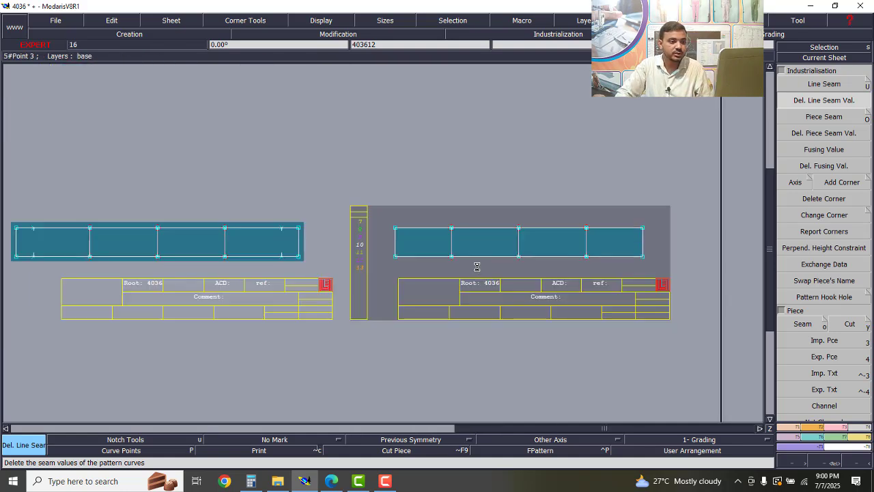
{"action": "left_click", "coordinate": [111, 25]}
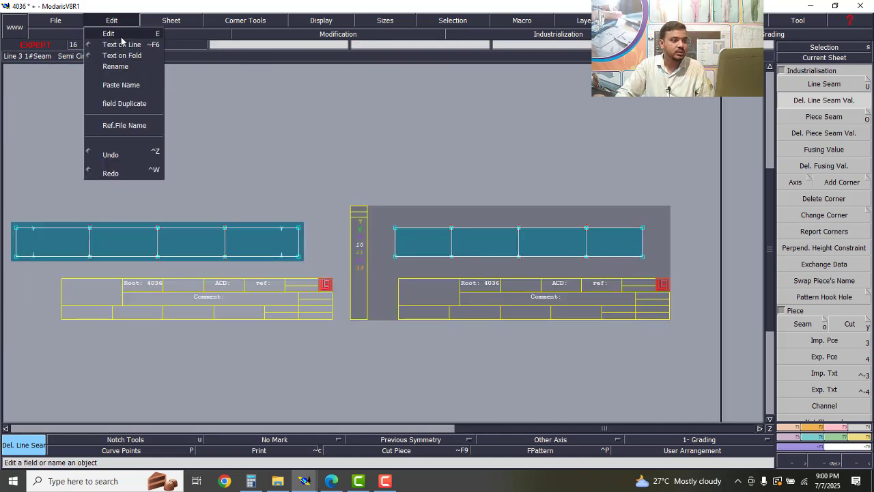
{"action": "left_click", "coordinate": [119, 37]}
{"action": "scroll", "coordinate": [561, 296], "scroll_direction": "up", "scroll_amount": 2}
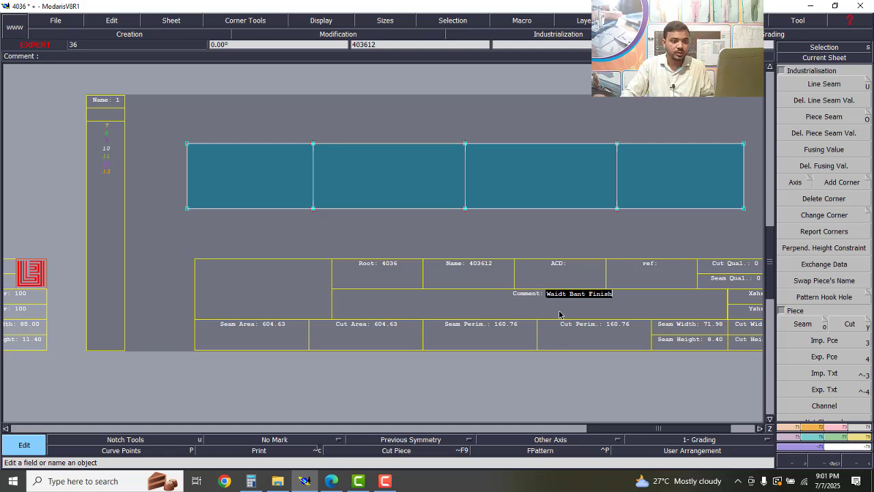
{"action": "key", "text": "Return"}
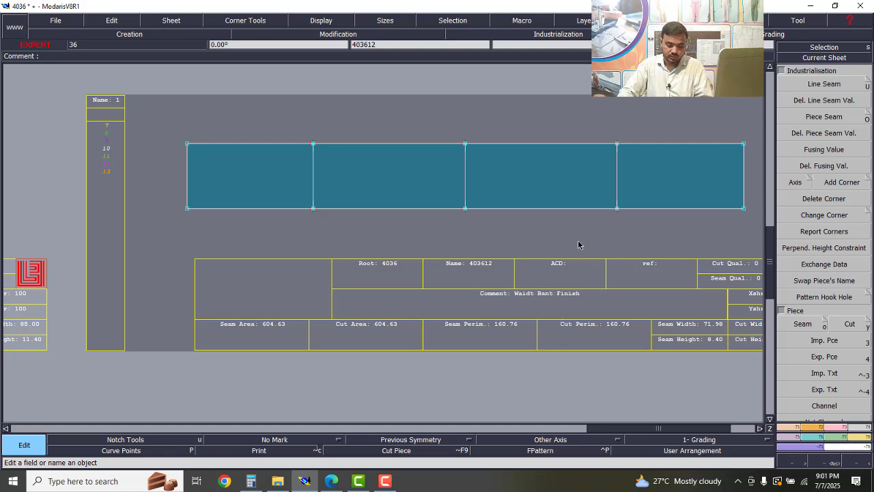
Set the comment of the full-length waistband piece 403613 to "Waist Band 1X1".
{"action": "key", "text": "Page_Up"}
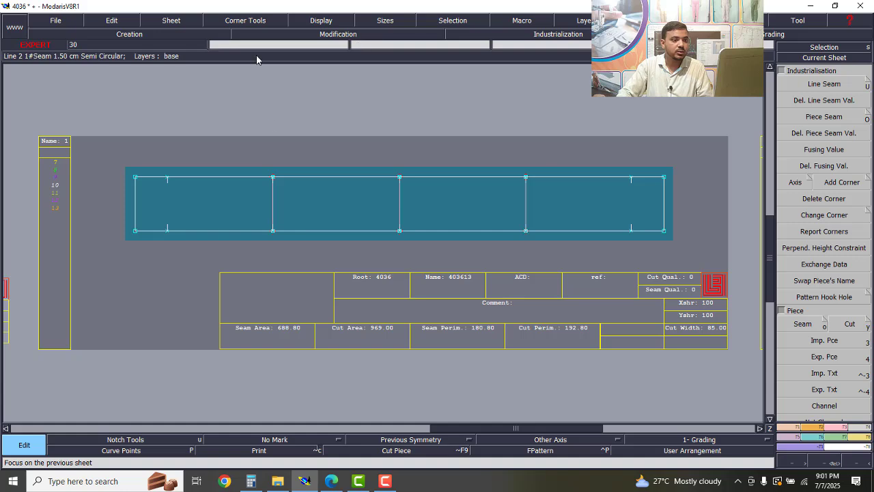
{"action": "left_click", "coordinate": [522, 303]}
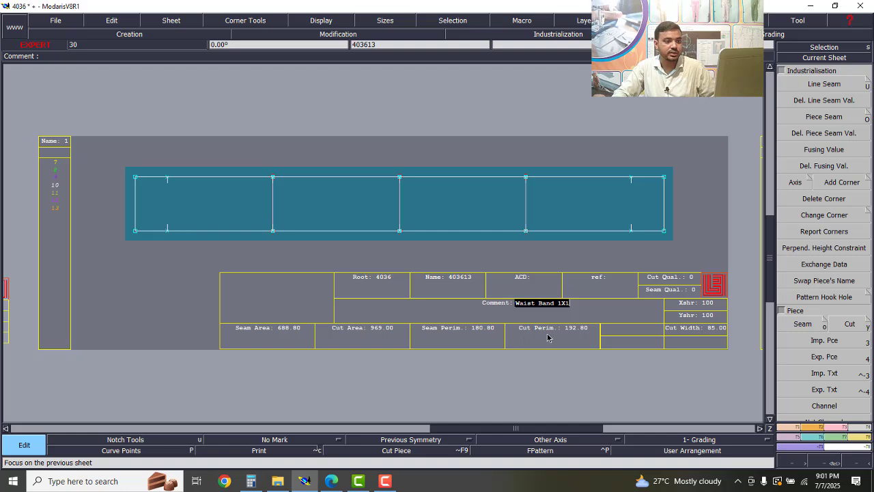
{"action": "key", "text": "Return"}
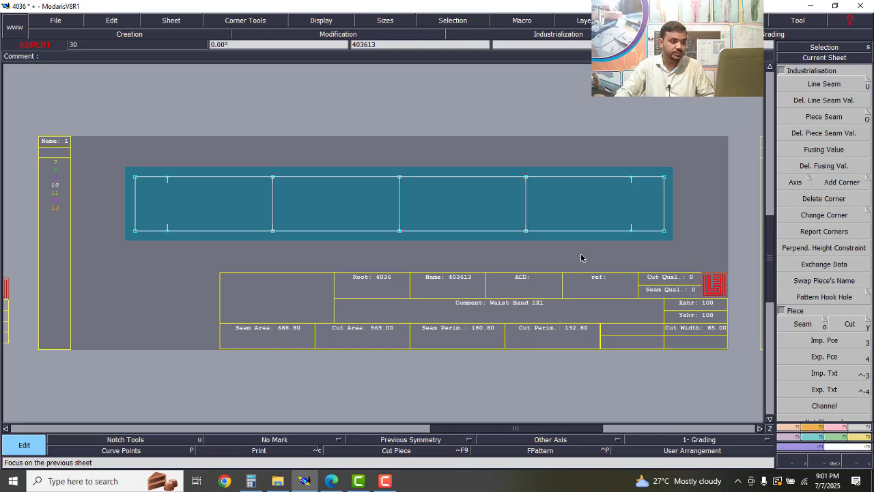
Set the comment of the narrow strip piece 403611 to "Loop 1X1" and arrange all sheets on the desk.
{"action": "key", "text": "j"}
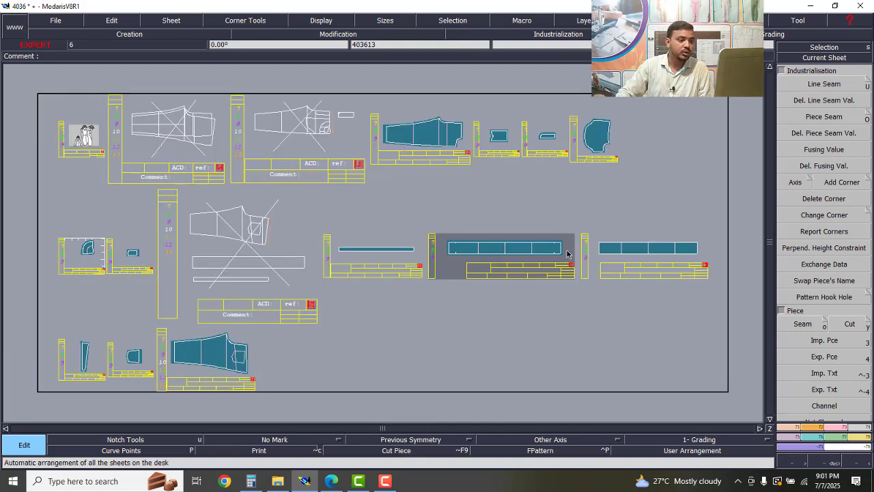
{"action": "scroll", "coordinate": [382, 264], "scroll_direction": "up", "scroll_amount": 5}
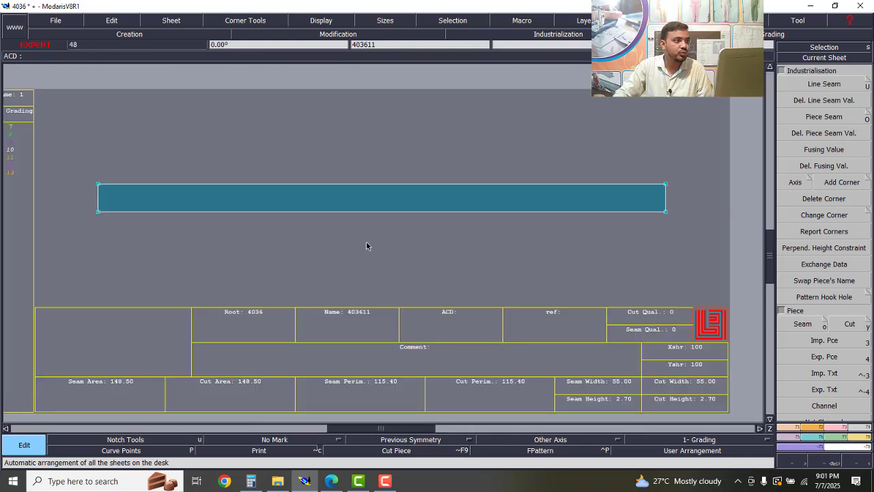
{"action": "left_click", "coordinate": [112, 20]}
{"action": "left_click", "coordinate": [120, 36]}
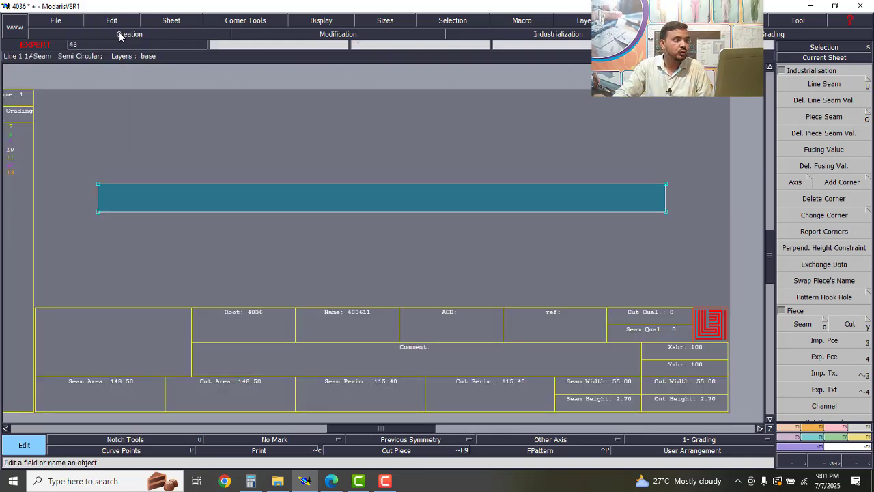
{"action": "left_click", "coordinate": [120, 22]}
{"action": "left_click", "coordinate": [121, 45]}
{"action": "left_click", "coordinate": [123, 20]}
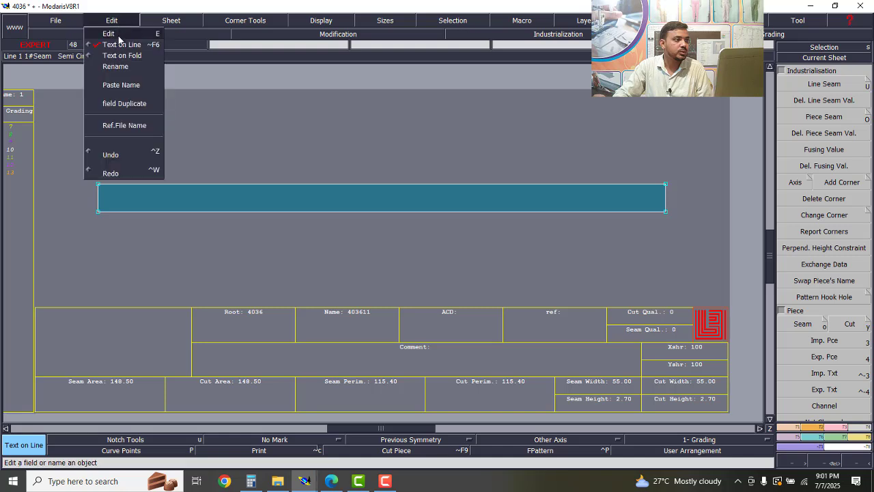
{"action": "left_click", "coordinate": [119, 34]}
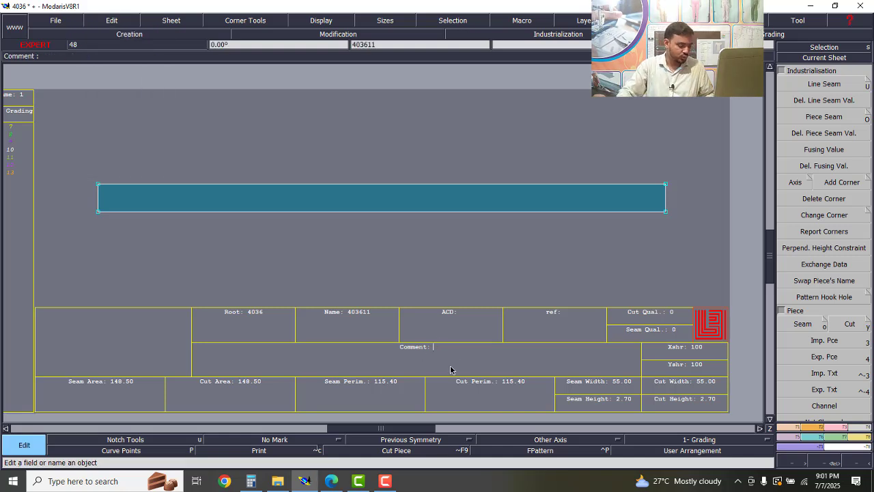
{"action": "type", "text": "u"}
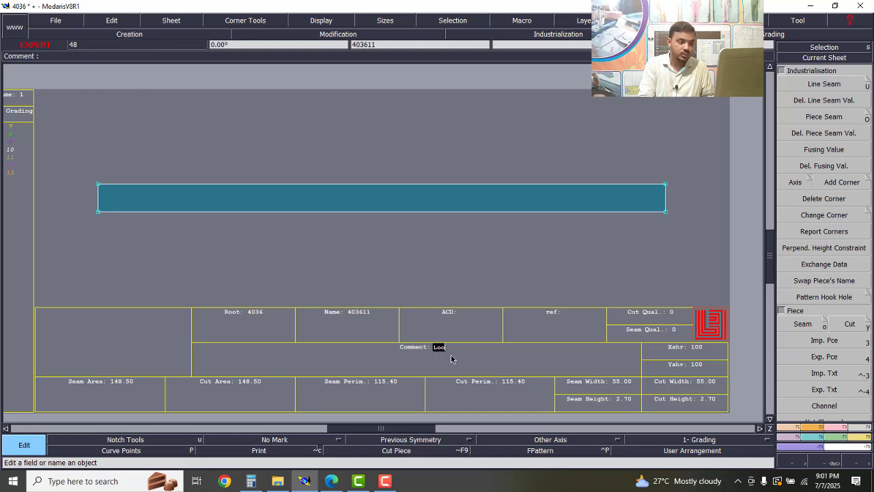
{"action": "type", "text": "oop"}
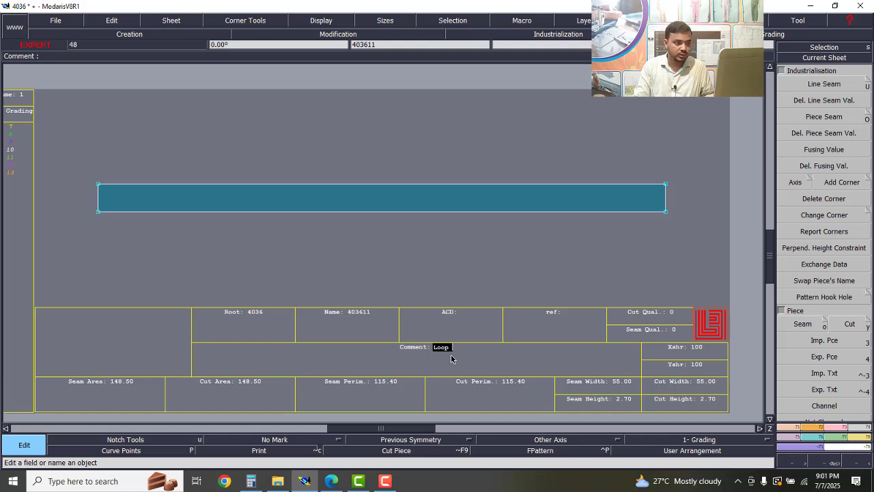
{"action": "type", "text": " 1X1"}
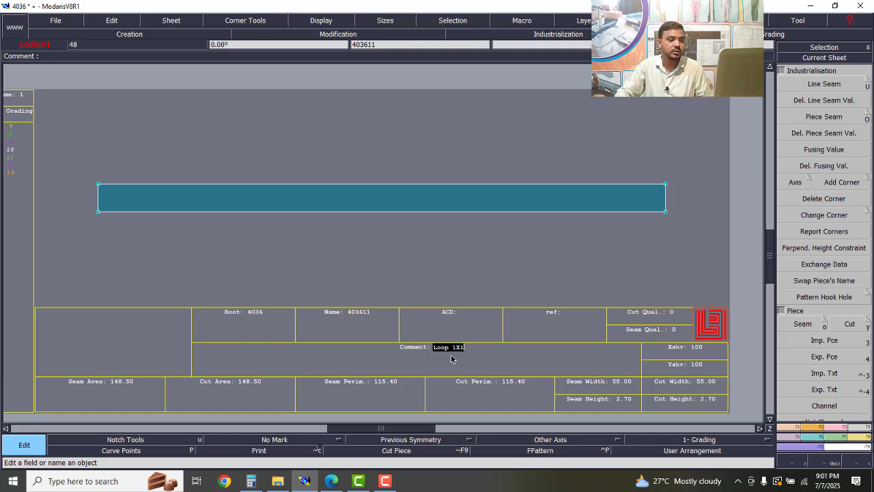
{"action": "key", "text": "Return"}
{"action": "key", "text": "8"}
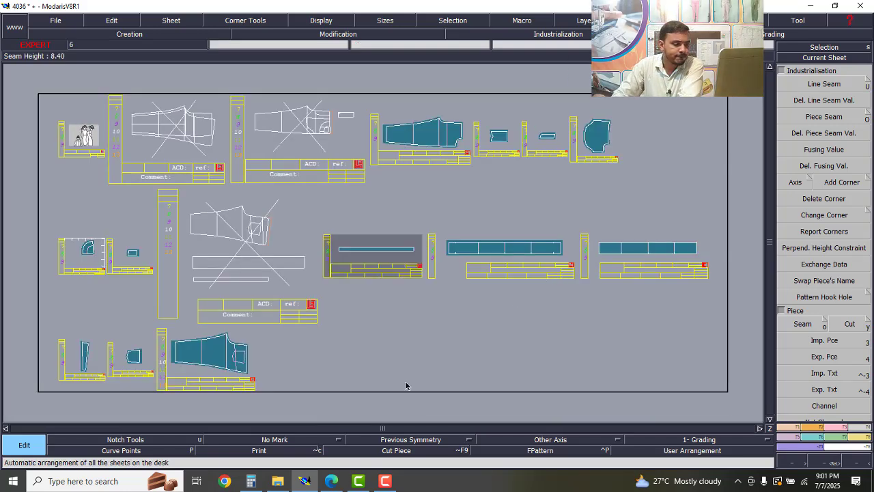
{"action": "left_click", "coordinate": [386, 481]}
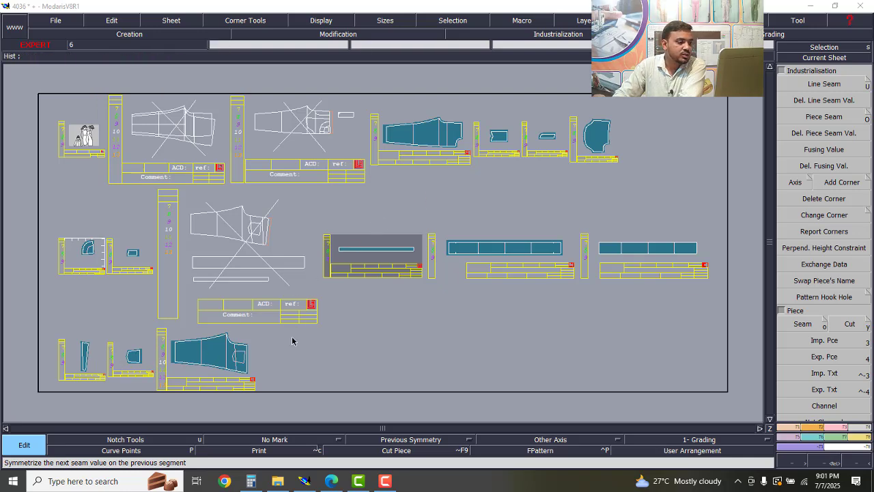
Set the line seam on the upper long edge of the back leg piece 40364 to 2 cm.
{"action": "scroll", "coordinate": [208, 380], "scroll_direction": "up", "scroll_amount": 3}
{"action": "scroll", "coordinate": [208, 378], "scroll_direction": "up", "scroll_amount": 2}
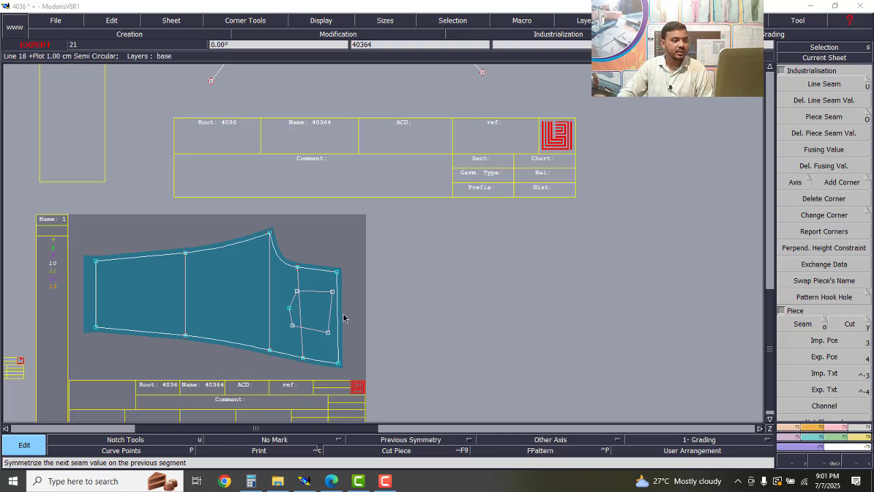
{"action": "scroll", "coordinate": [339, 315], "scroll_direction": "down", "scroll_amount": 2}
{"action": "scroll", "coordinate": [328, 301], "scroll_direction": "down", "scroll_amount": 2}
{"action": "scroll", "coordinate": [481, 113], "scroll_direction": "up", "scroll_amount": 4}
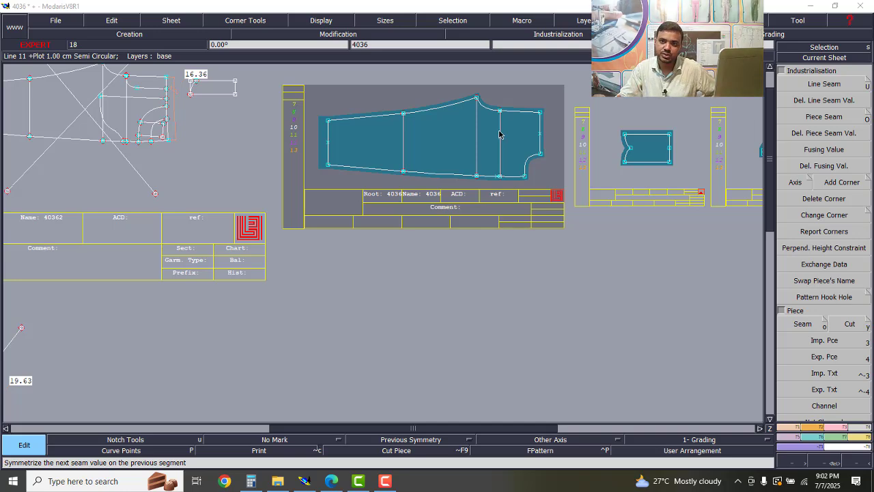
{"action": "scroll", "coordinate": [499, 135], "scroll_direction": "down", "scroll_amount": 5}
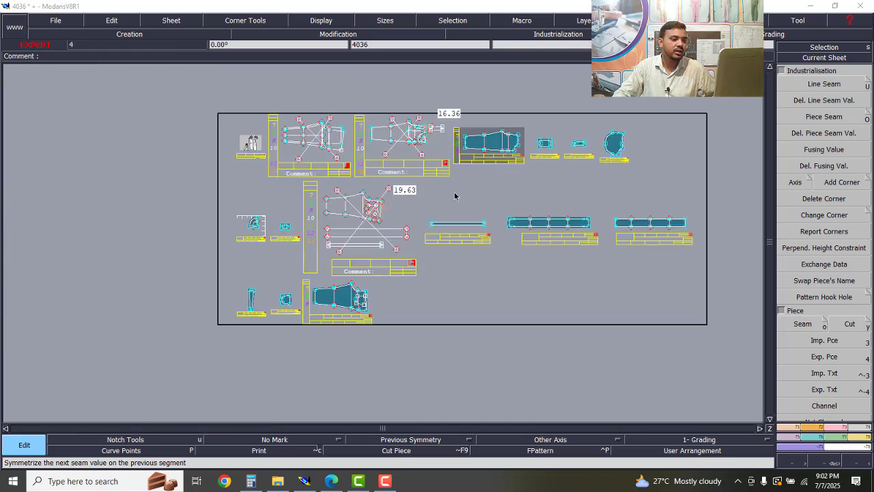
{"action": "scroll", "coordinate": [336, 314], "scroll_direction": "up", "scroll_amount": 6}
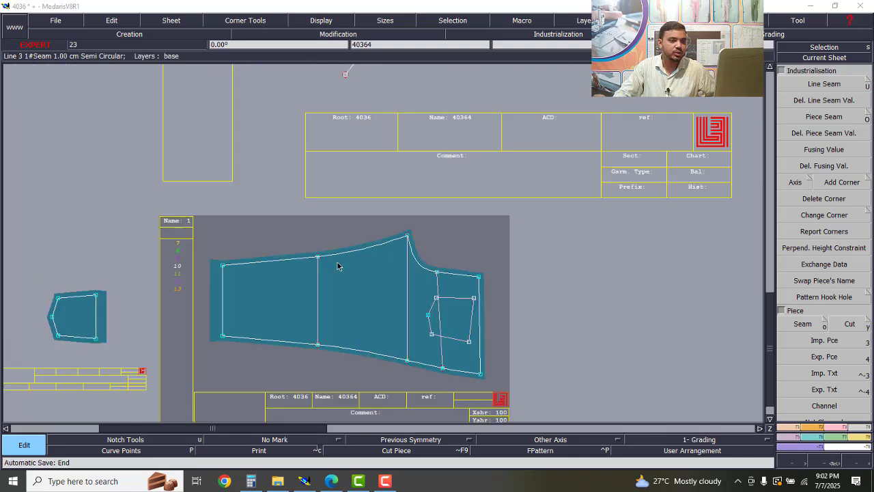
{"action": "left_click", "coordinate": [824, 83]}
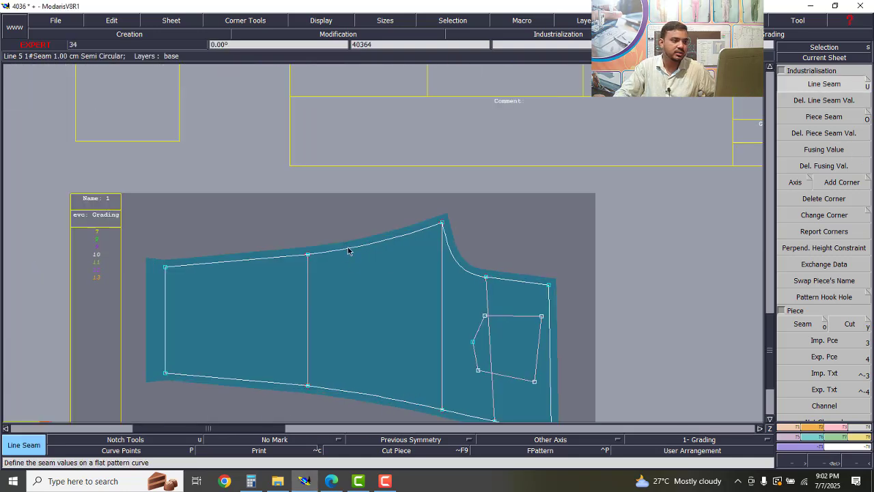
{"action": "left_click", "coordinate": [352, 248]}
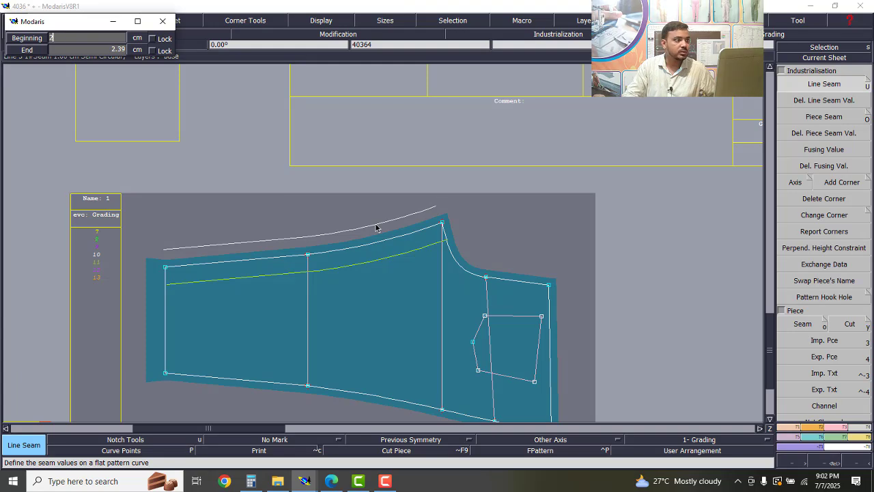
{"action": "key", "text": "Return"}
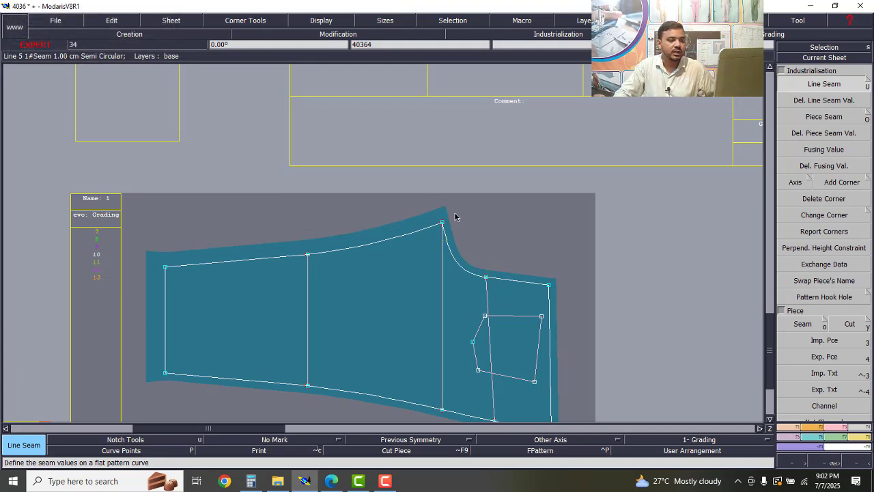
Change the seam corner at the crotch point of piece 40364 to Bevel and arrange all sheets on the desk.
{"action": "scroll", "coordinate": [456, 218], "scroll_direction": "up", "scroll_amount": 3}
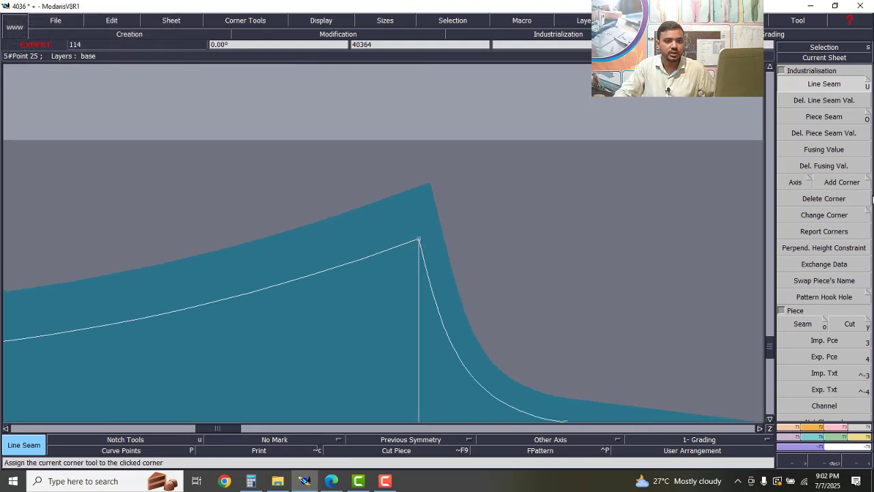
{"action": "left_click", "coordinate": [868, 178]}
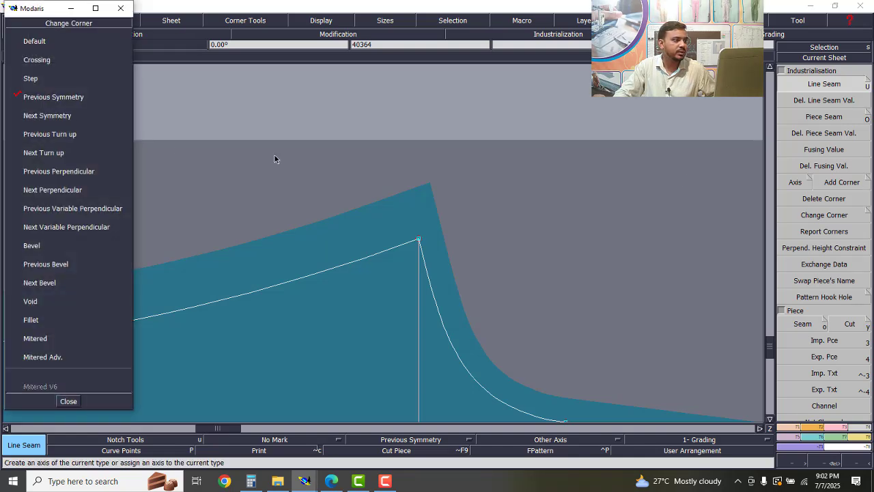
{"action": "left_click", "coordinate": [45, 257]}
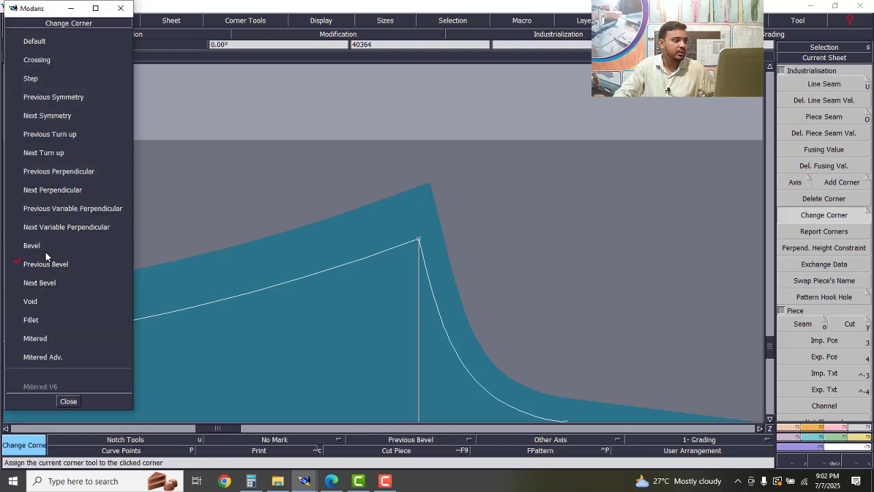
{"action": "left_click", "coordinate": [48, 246]}
{"action": "left_click", "coordinate": [418, 240]}
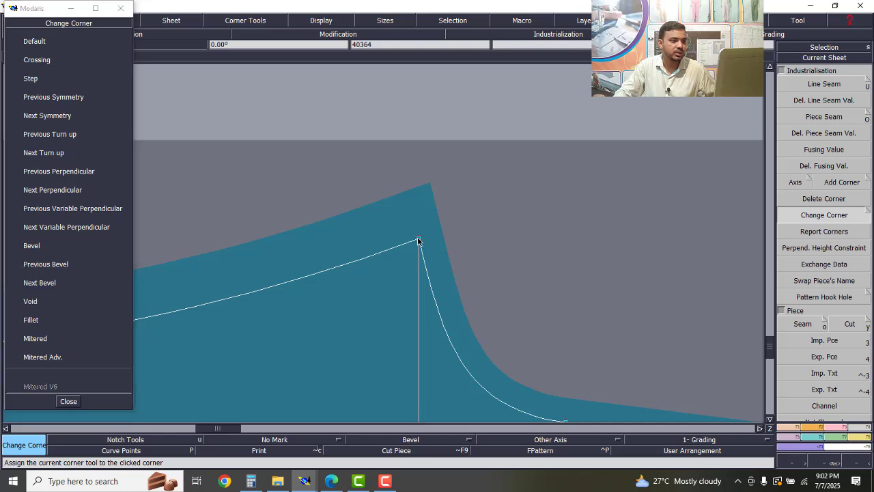
{"action": "left_click", "coordinate": [69, 401]}
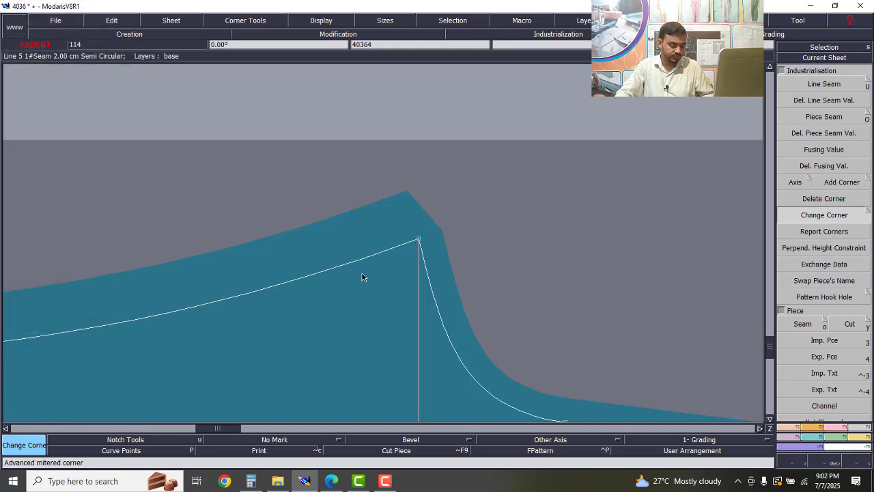
{"action": "key", "text": "j"}
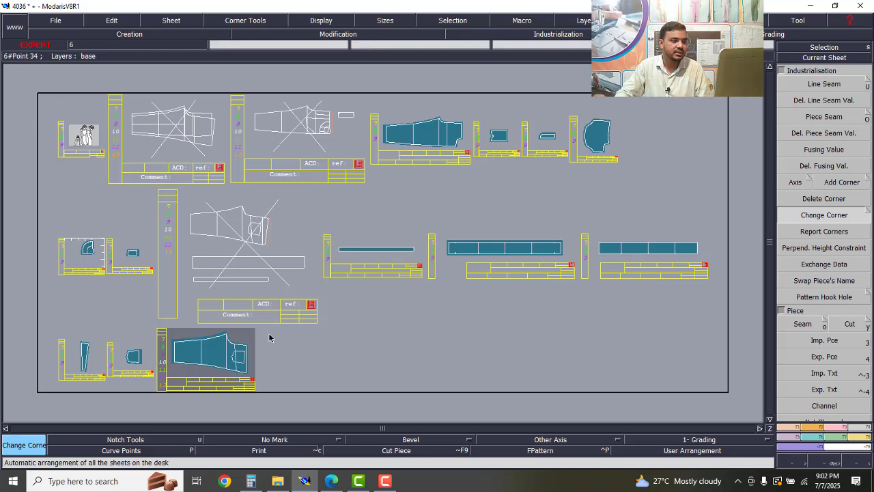
Copy the sheet of back leg piece 40364 and place the new sheet beside the original.
{"action": "scroll", "coordinate": [311, 240], "scroll_direction": "down", "scroll_amount": 1}
{"action": "scroll", "coordinate": [271, 280], "scroll_direction": "up", "scroll_amount": 2}
{"action": "scroll", "coordinate": [256, 324], "scroll_direction": "up", "scroll_amount": 1}
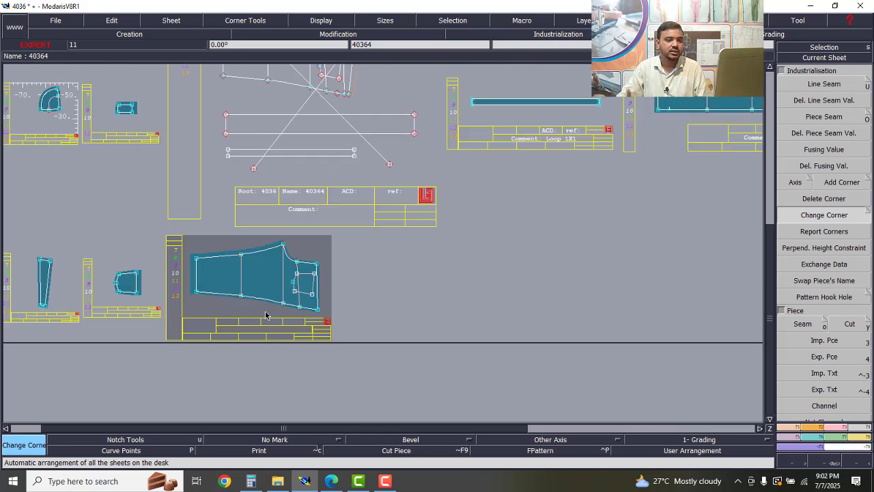
{"action": "left_click", "coordinate": [183, 22]}
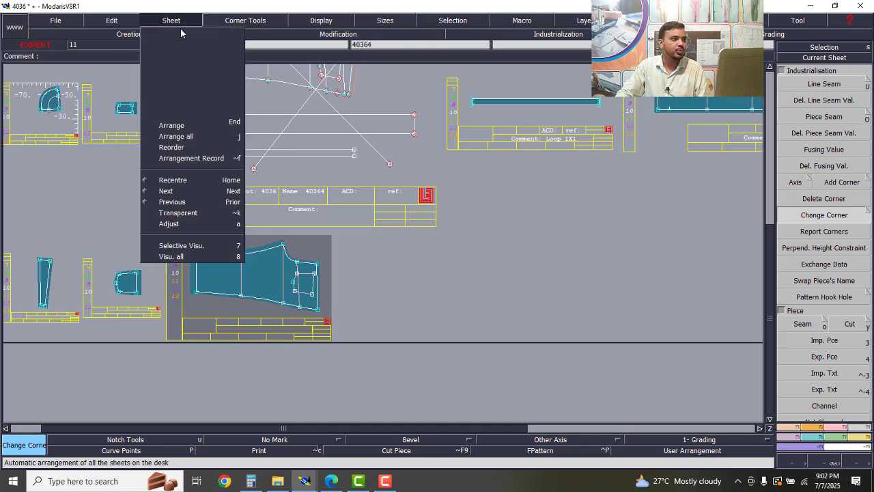
{"action": "left_click", "coordinate": [179, 44]}
{"action": "left_click", "coordinate": [267, 273]}
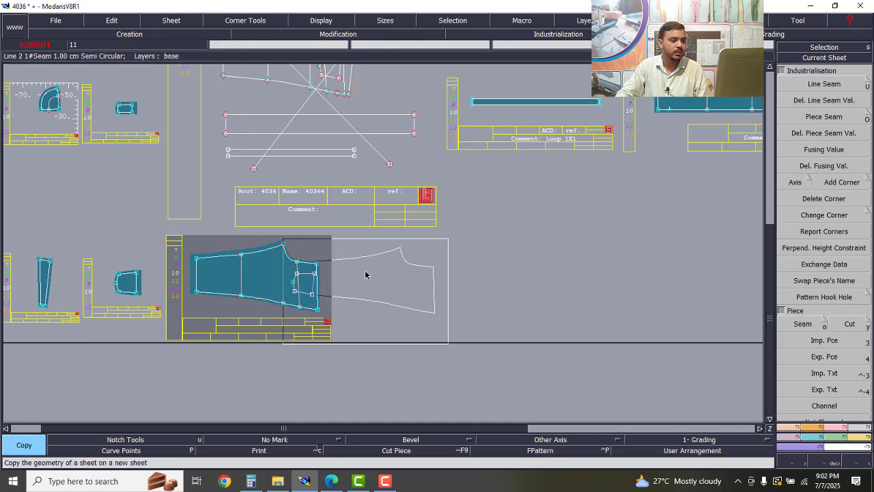
{"action": "left_click", "coordinate": [369, 277]}
Mirror the copied back leg piece with X Sym.
{"action": "scroll", "coordinate": [381, 287], "scroll_direction": "up", "scroll_amount": 3}
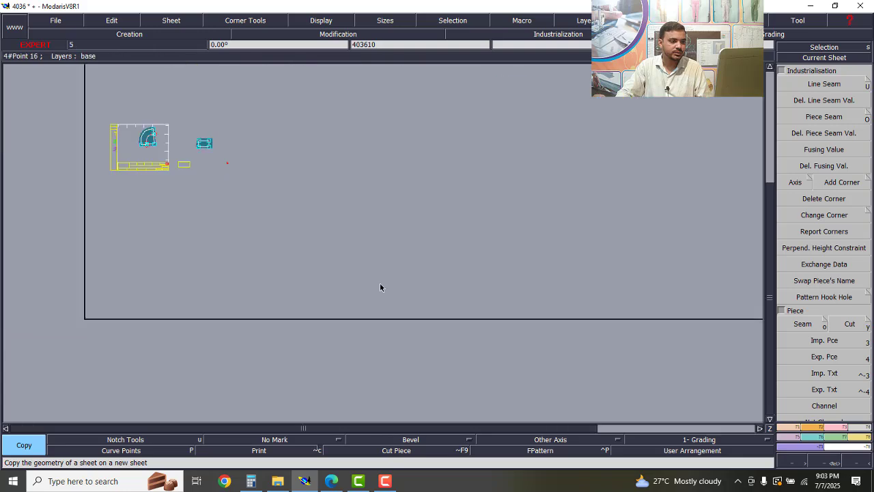
{"action": "scroll", "coordinate": [381, 280], "scroll_direction": "up", "scroll_amount": 2}
{"action": "scroll", "coordinate": [386, 279], "scroll_direction": "down", "scroll_amount": 4}
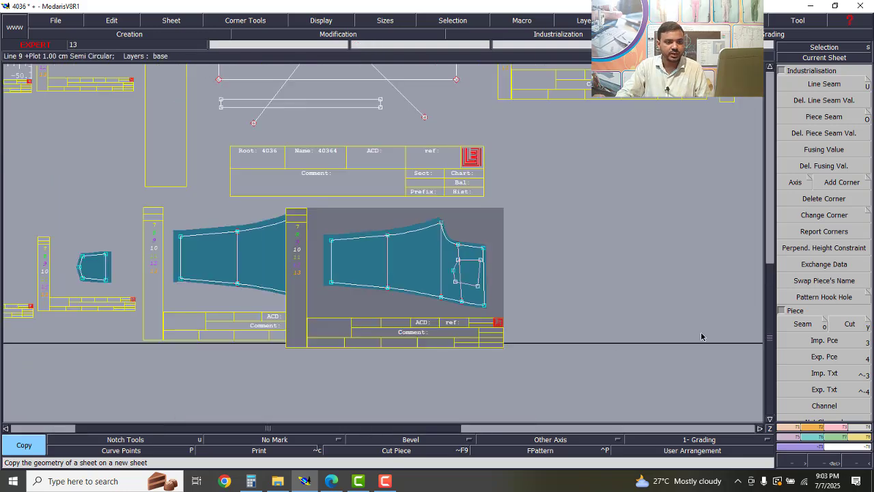
{"action": "left_click", "coordinate": [812, 429]}
{"action": "left_click", "coordinate": [814, 224]}
{"action": "scroll", "coordinate": [567, 270], "scroll_direction": "down", "scroll_amount": 2}
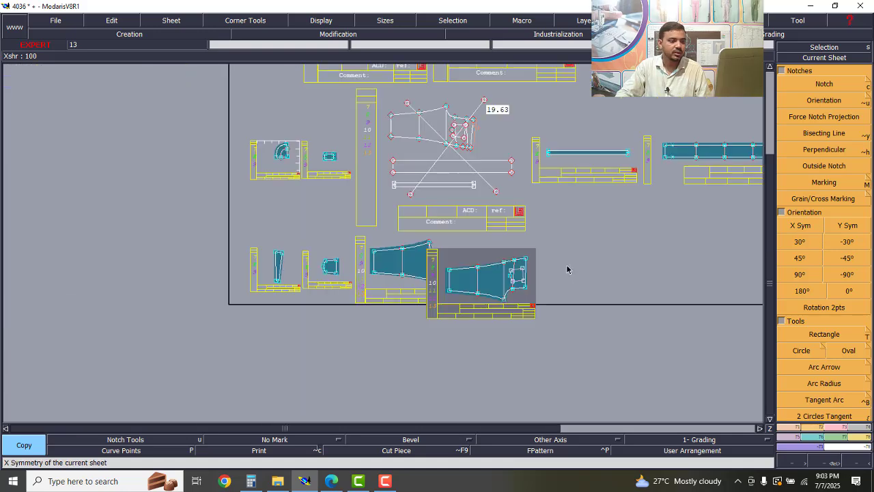
{"action": "scroll", "coordinate": [500, 285], "scroll_direction": "up", "scroll_amount": 2}
{"action": "scroll", "coordinate": [330, 354], "scroll_direction": "up", "scroll_amount": 2}
Switch to the TG4036 spec PDF in Edge, examine the back view sketch, and return to Modaris.
{"action": "key", "text": "alt+Tab"}
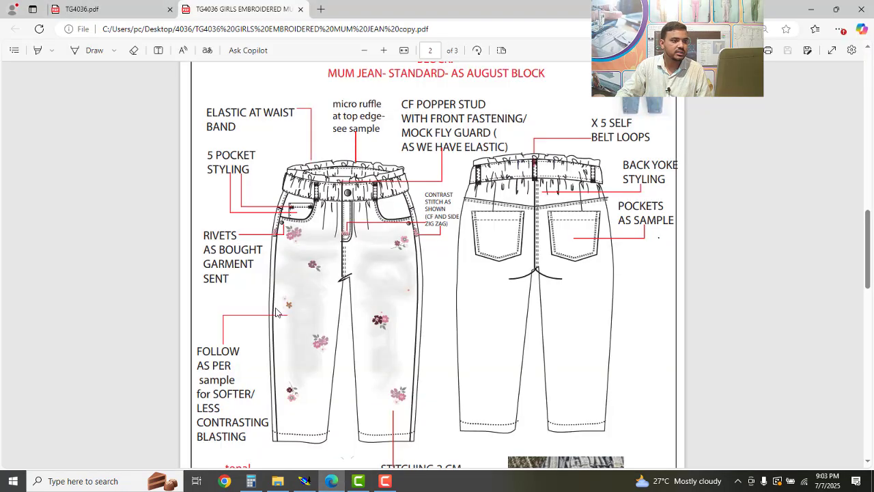
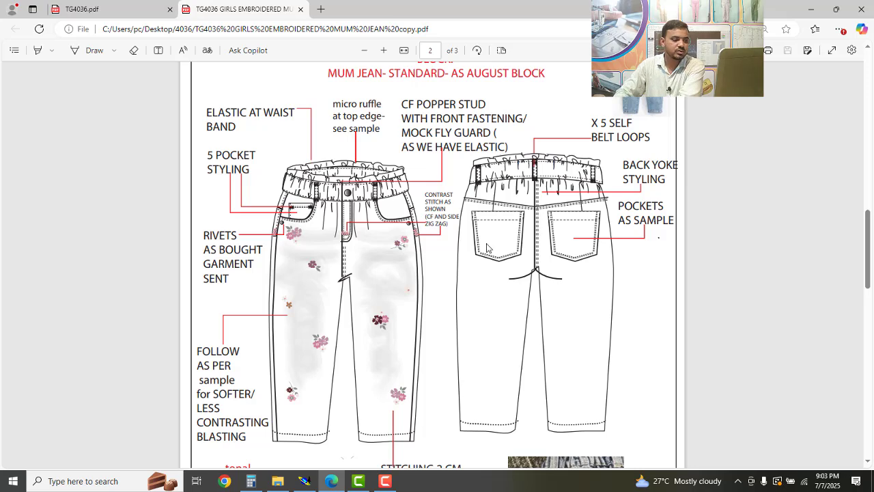
{"action": "left_click", "coordinate": [306, 480]}
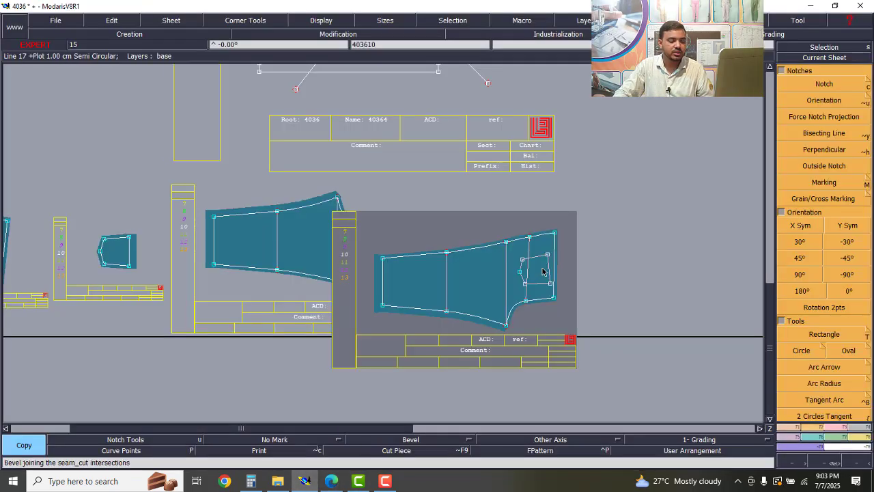
{"action": "left_click", "coordinate": [332, 480]}
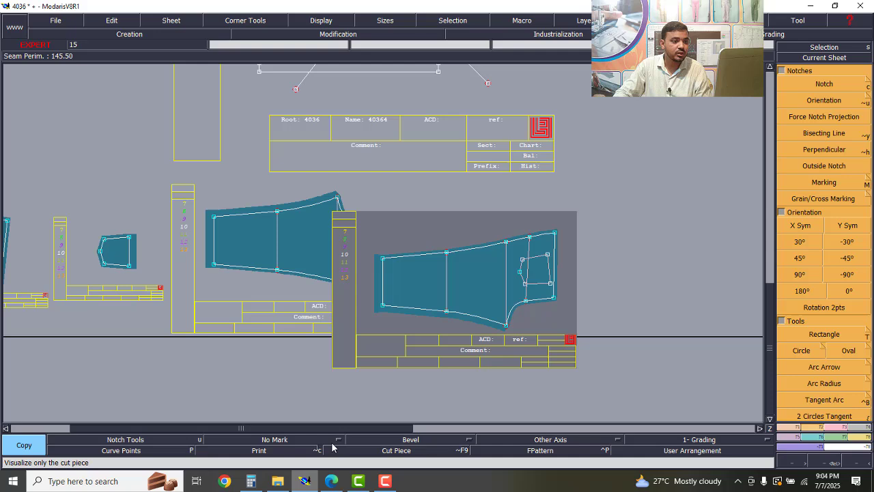
{"action": "left_click", "coordinate": [306, 480]}
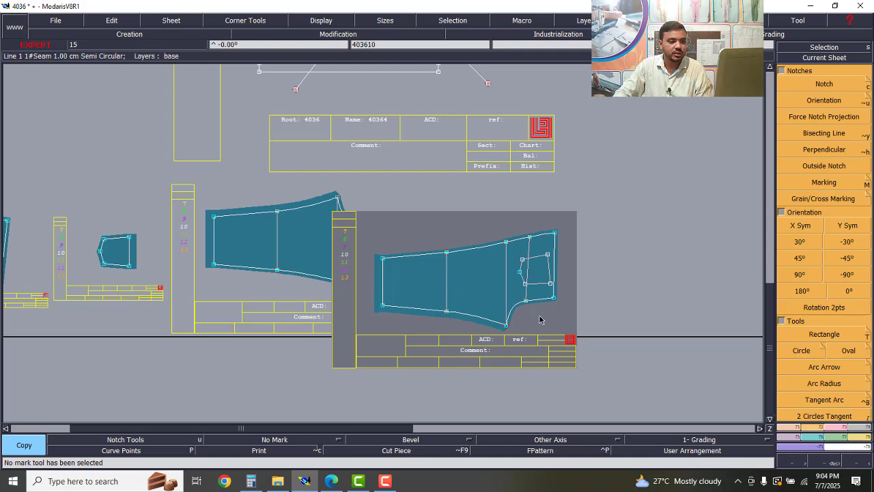
Set the line seam along the crotch curve and back rise of the mirrored piece 403610 to 2 cm and arrange all sheets.
{"action": "scroll", "coordinate": [531, 318], "scroll_direction": "up", "scroll_amount": 2}
{"action": "left_click", "coordinate": [790, 136]}
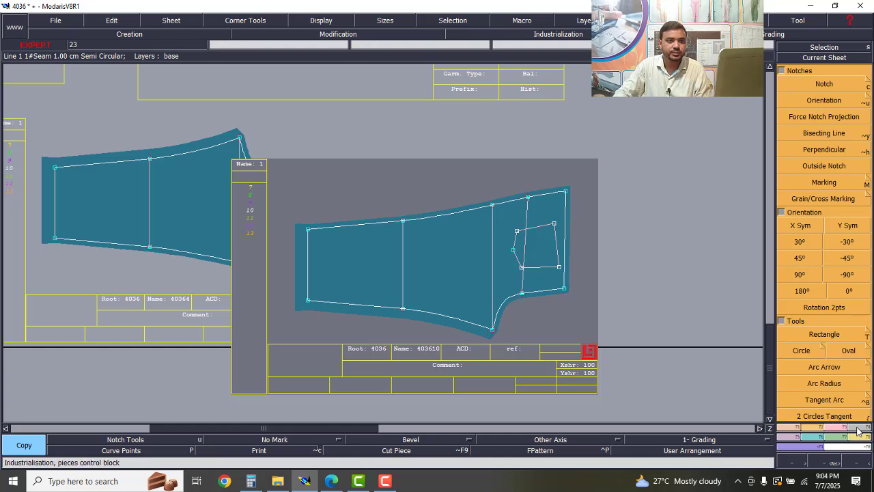
{"action": "key", "text": "F5"}
{"action": "left_click", "coordinate": [824, 84]}
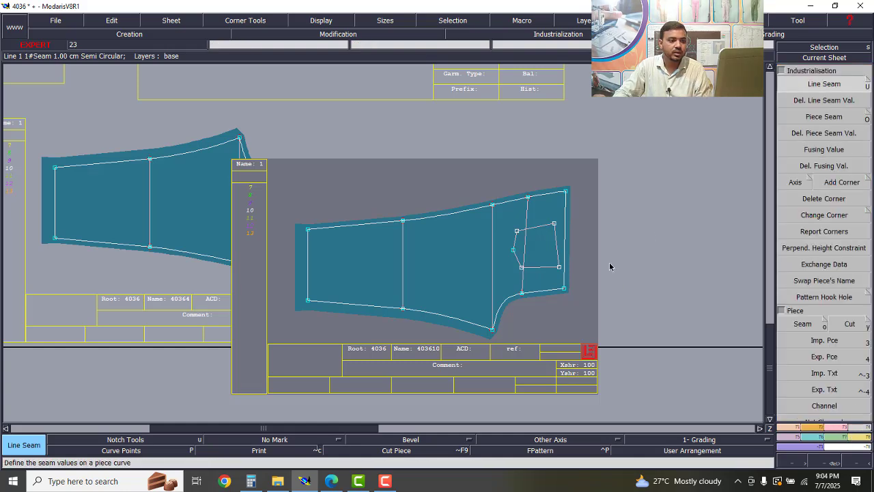
{"action": "left_click", "coordinate": [535, 299]}
{"action": "type", "text": "2"}
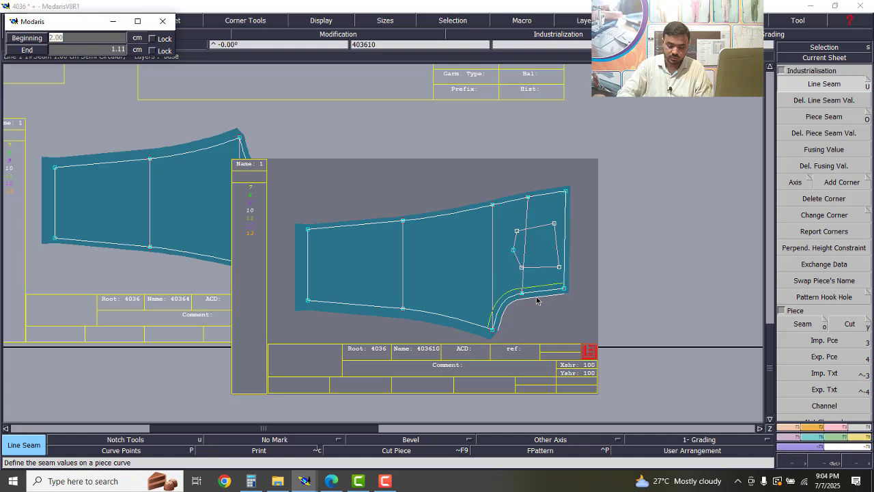
{"action": "key", "text": "Return"}
{"action": "type", "text": "2"}
{"action": "key", "text": "Return"}
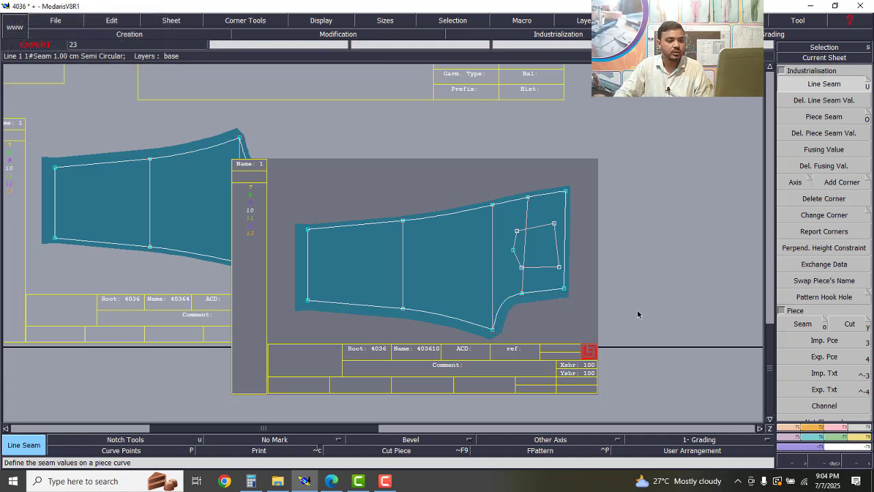
{"action": "scroll", "coordinate": [528, 232], "scroll_direction": "down", "scroll_amount": 2}
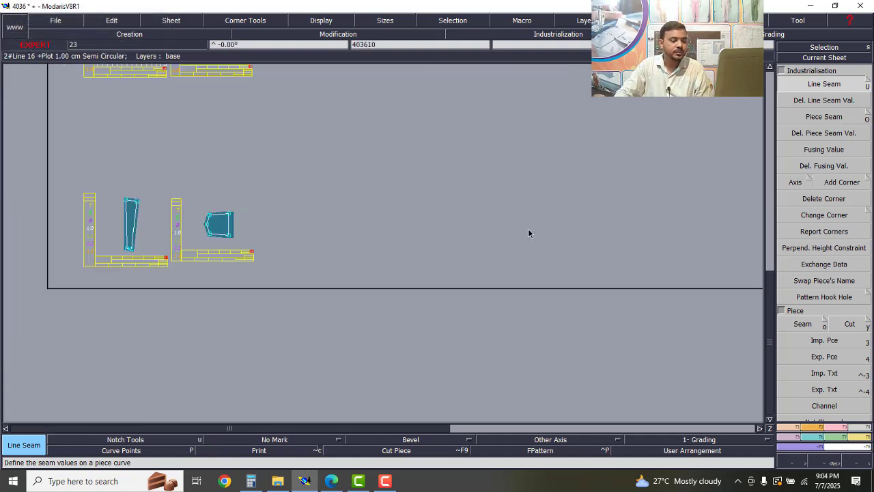
{"action": "key", "text": "8"}
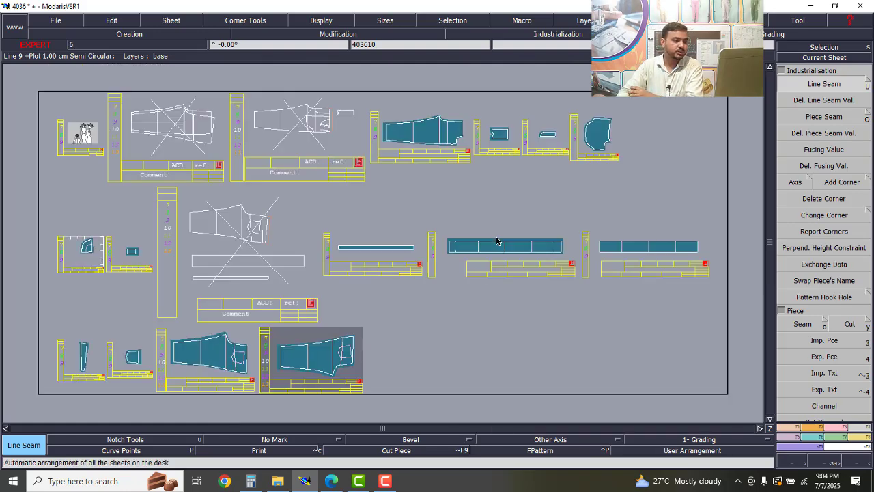
Compare the two back leg pieces with the back yoke and pocket styling in the spec PDF's back view.
{"action": "scroll", "coordinate": [176, 402], "scroll_direction": "up", "scroll_amount": 2}
{"action": "scroll", "coordinate": [471, 321], "scroll_direction": "down", "scroll_amount": 2}
{"action": "scroll", "coordinate": [403, 334], "scroll_direction": "up", "scroll_amount": 2}
{"action": "left_click", "coordinate": [373, 340]}
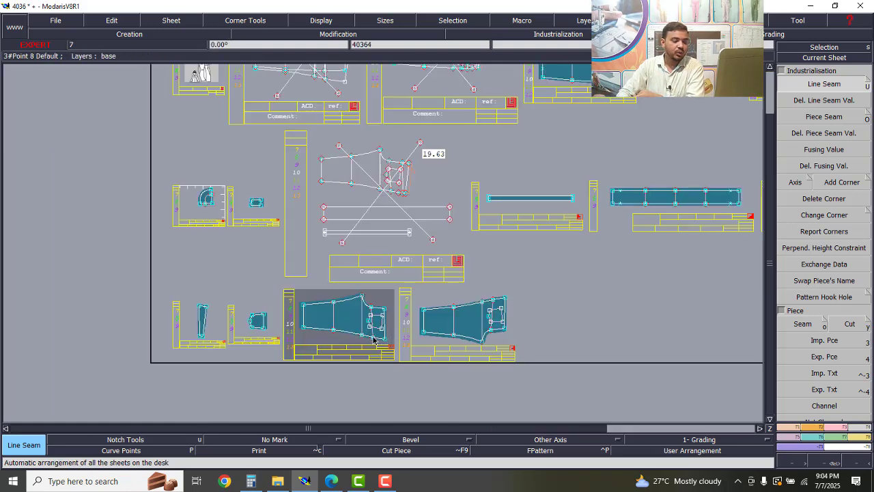
{"action": "scroll", "coordinate": [373, 340], "scroll_direction": "up", "scroll_amount": 1}
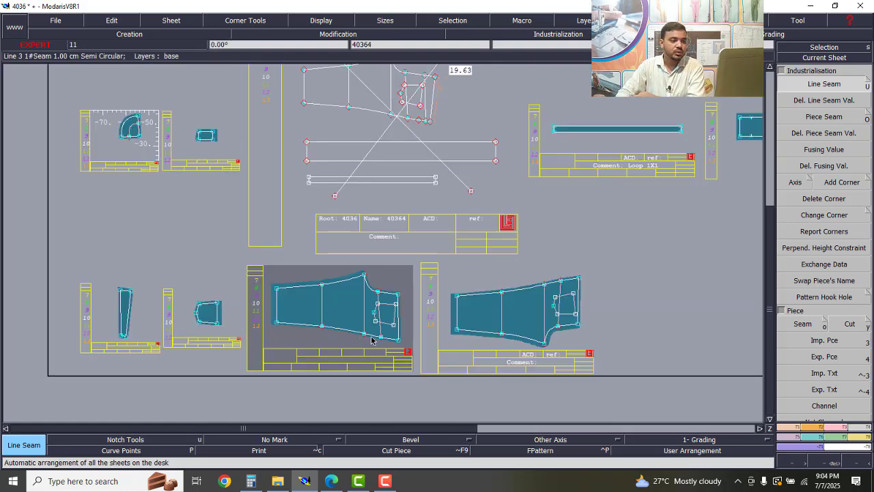
{"action": "left_click", "coordinate": [332, 480]}
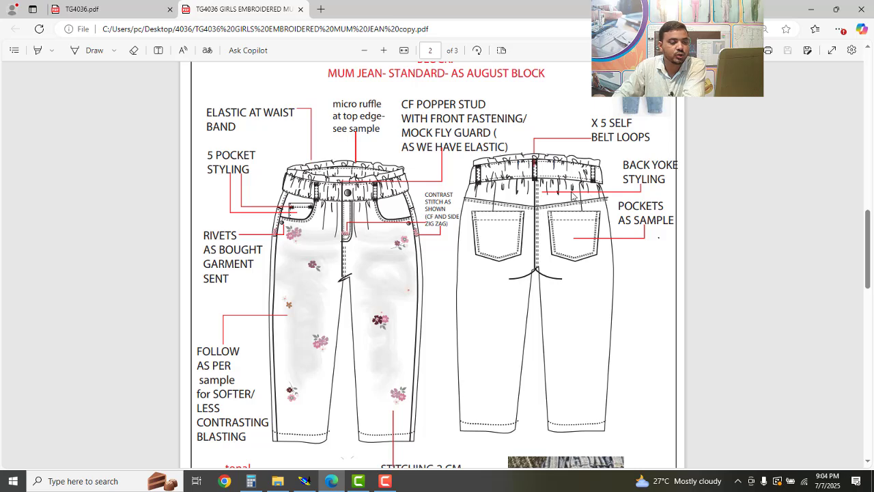
{"action": "left_click", "coordinate": [304, 482]}
In Modaris, set the line seam along the long straight side of back yoke piece 40366 to 2 cm and arrange all sheets.
{"action": "scroll", "coordinate": [307, 308], "scroll_direction": "down", "scroll_amount": 3}
{"action": "scroll", "coordinate": [198, 312], "scroll_direction": "up", "scroll_amount": 5}
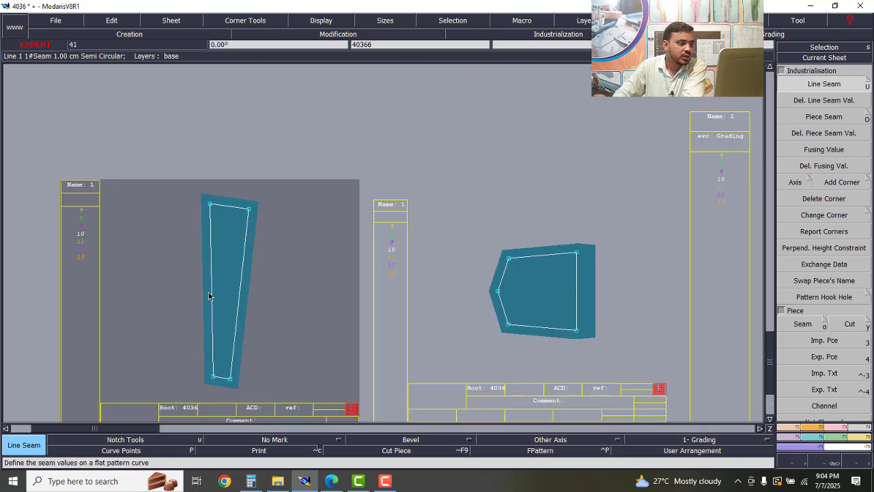
{"action": "left_click", "coordinate": [211, 285]}
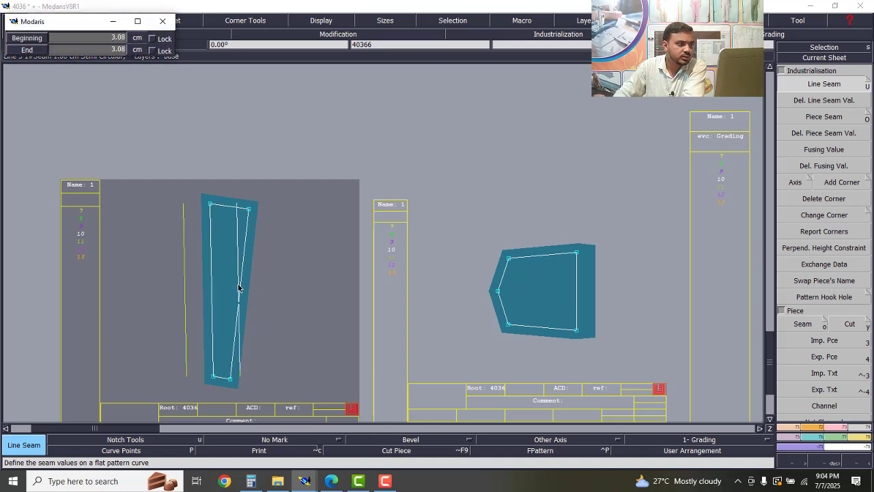
{"action": "left_click", "coordinate": [199, 284]}
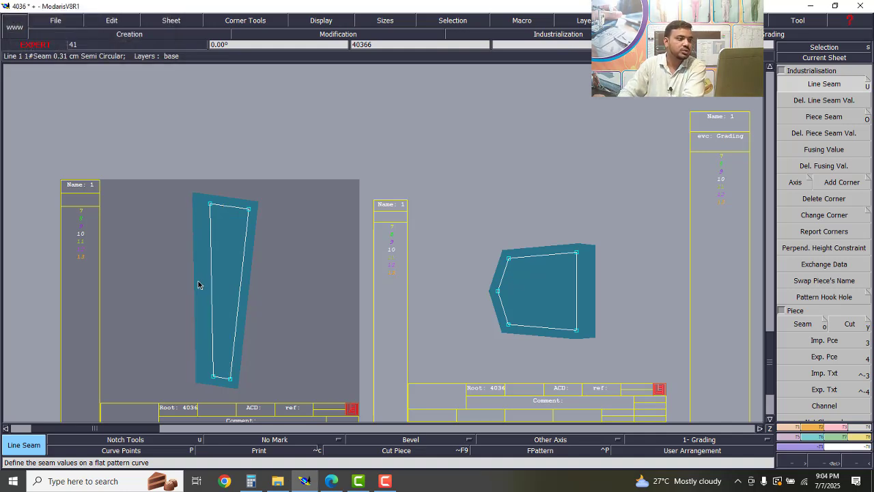
{"action": "key", "text": "j"}
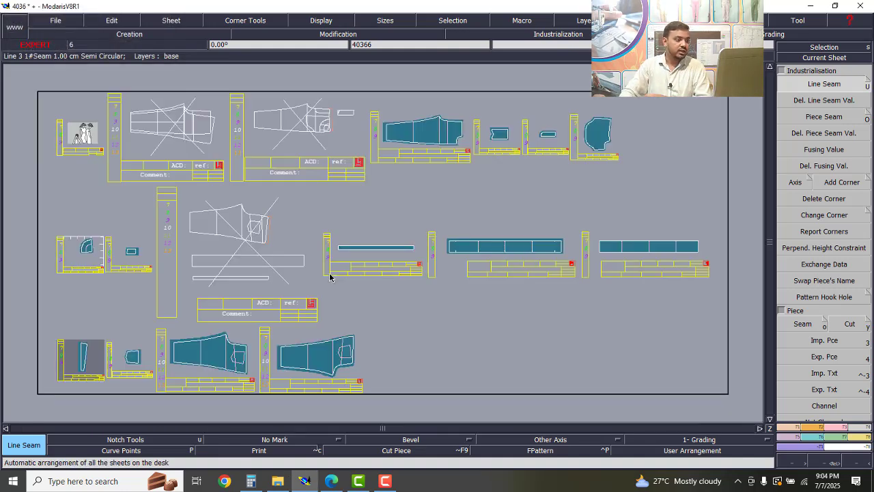
Examine the yoke, pocket and two back leg pieces in the last row of sheets.
{"action": "scroll", "coordinate": [260, 307], "scroll_direction": "down", "scroll_amount": 3}
{"action": "scroll", "coordinate": [212, 321], "scroll_direction": "up", "scroll_amount": 4}
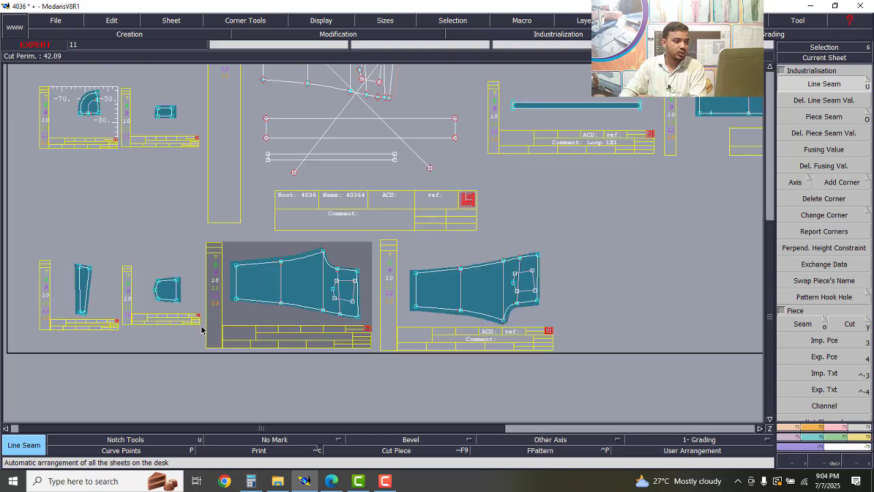
{"action": "scroll", "coordinate": [204, 326], "scroll_direction": "down", "scroll_amount": 2}
{"action": "scroll", "coordinate": [214, 328], "scroll_direction": "up", "scroll_amount": 3}
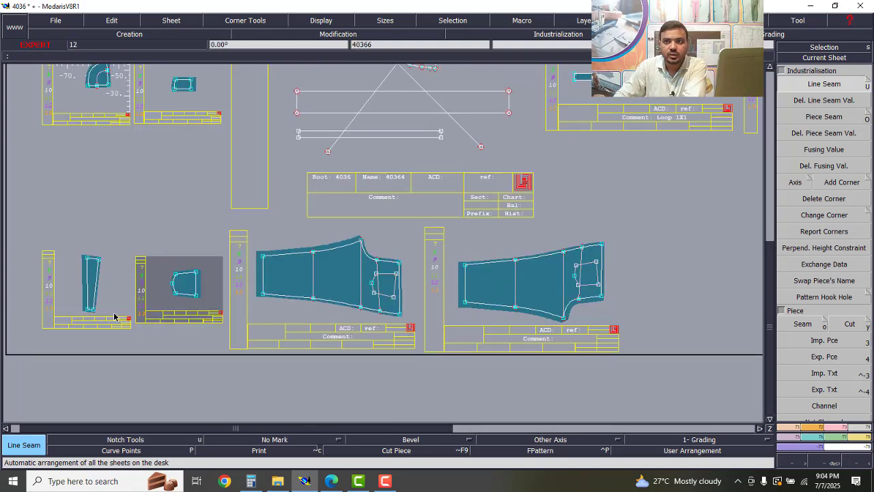
{"action": "scroll", "coordinate": [102, 314], "scroll_direction": "down", "scroll_amount": 2}
{"action": "scroll", "coordinate": [94, 312], "scroll_direction": "up", "scroll_amount": 5}
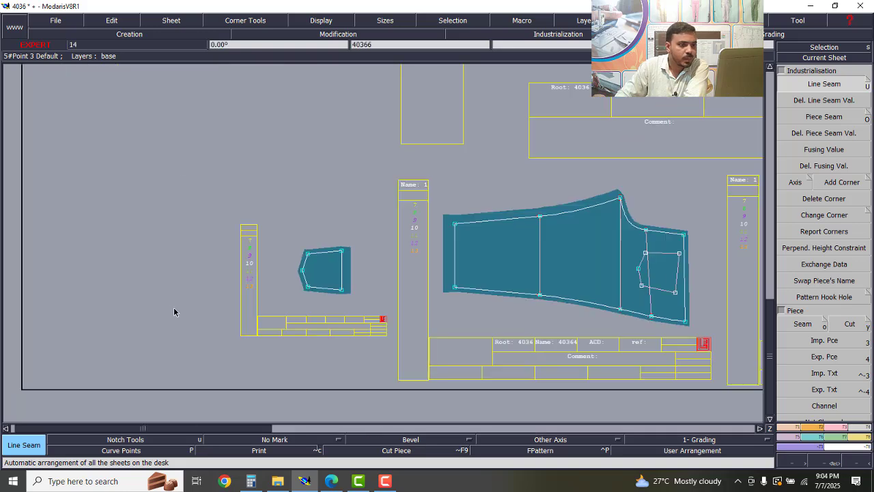
{"action": "scroll", "coordinate": [234, 310], "scroll_direction": "down", "scroll_amount": 2}
{"action": "scroll", "coordinate": [308, 305], "scroll_direction": "up", "scroll_amount": 1}
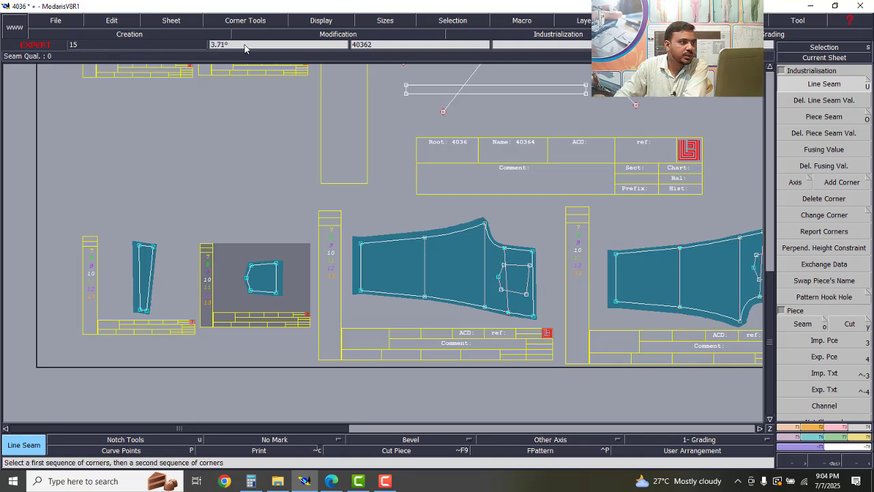
Copy the back yoke piece 40366 onto new sheets placed near the original.
{"action": "left_click", "coordinate": [181, 22]}
{"action": "left_click", "coordinate": [174, 42]}
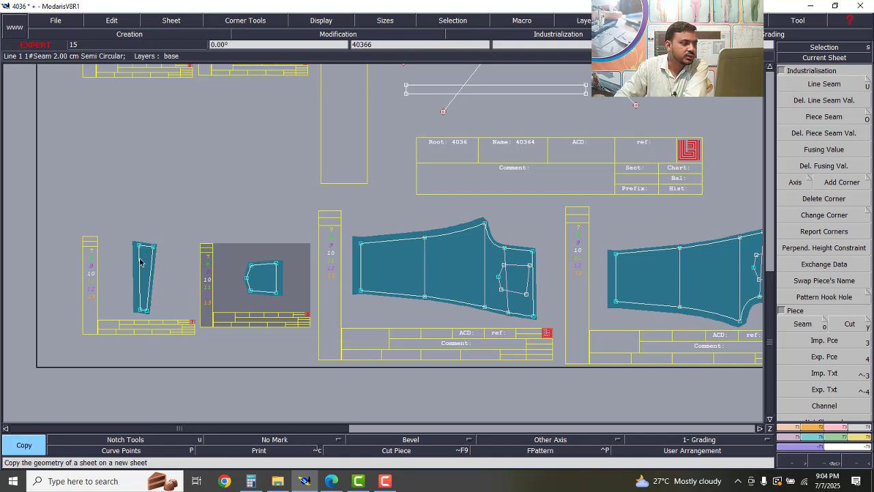
{"action": "left_click", "coordinate": [142, 263]}
{"action": "left_click", "coordinate": [181, 267]}
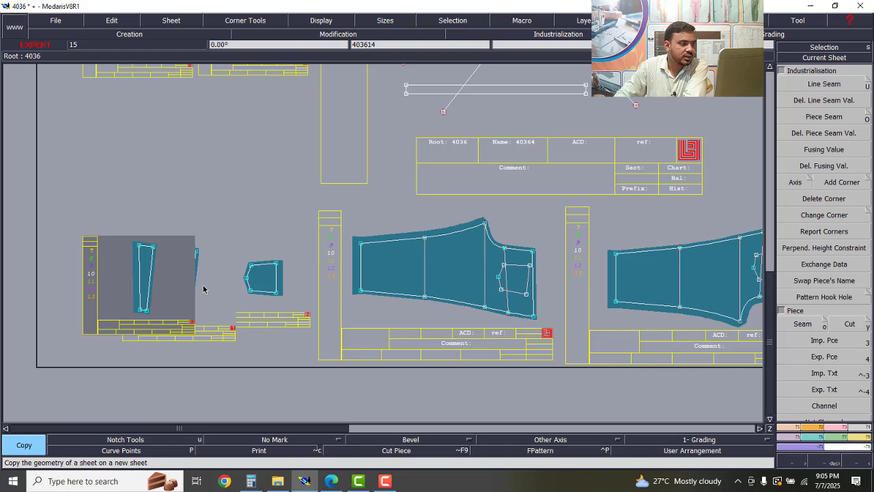
{"action": "left_click", "coordinate": [198, 255]}
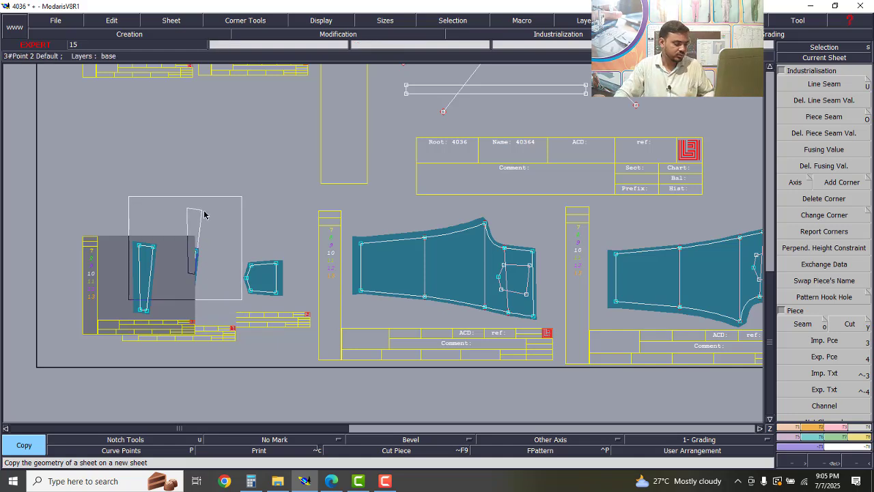
{"action": "left_click", "coordinate": [225, 163]}
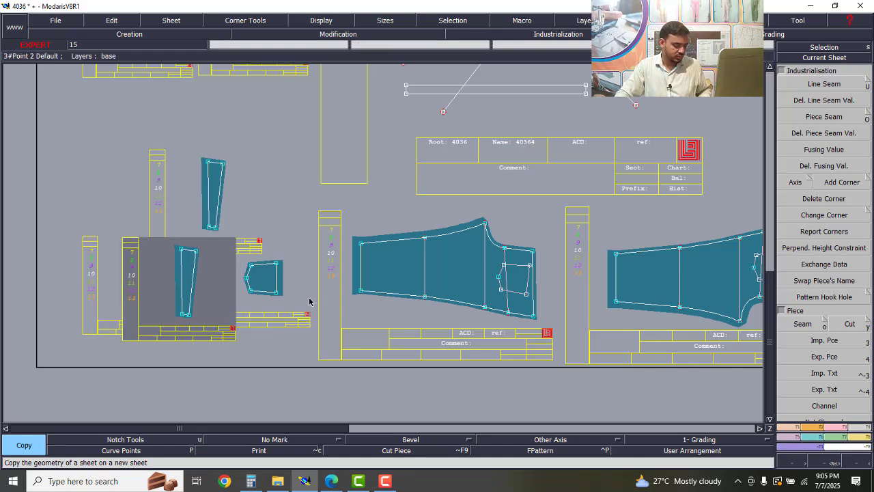
Arrange all sheets and delete the surplus yoke copy 403615.
{"action": "key", "text": "j"}
{"action": "key", "text": "j"}
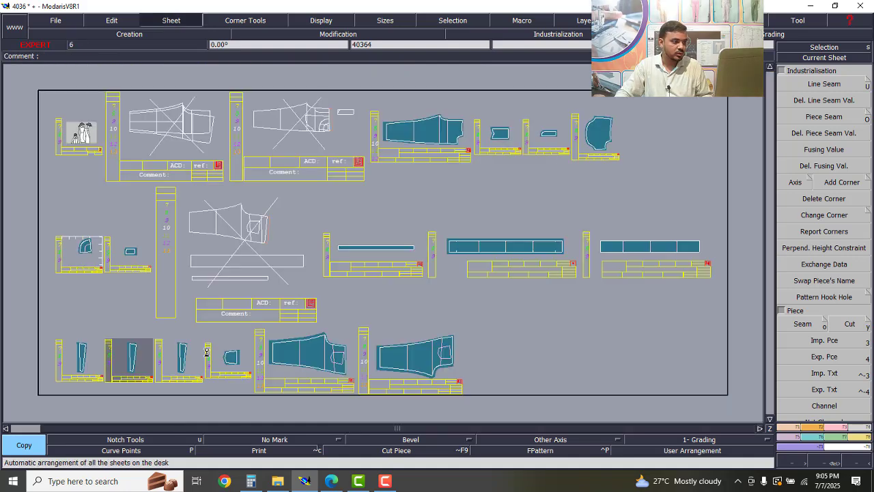
{"action": "key", "text": "Delete"}
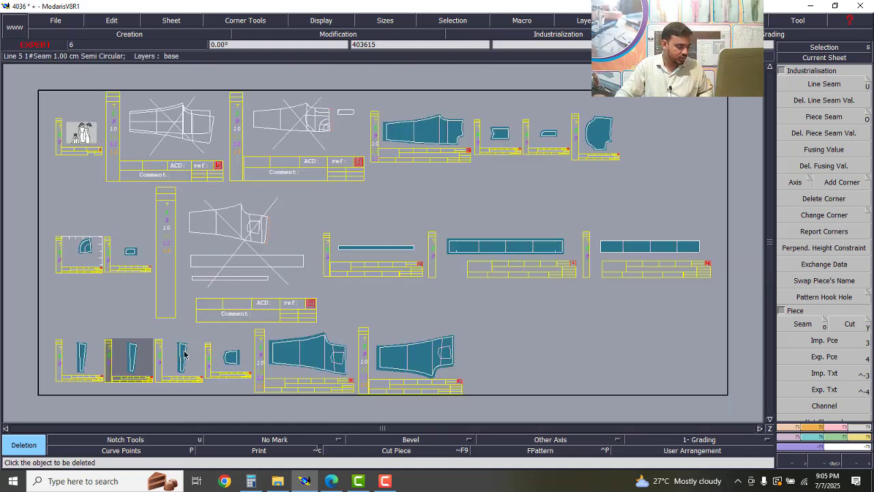
{"action": "left_click", "coordinate": [179, 347]}
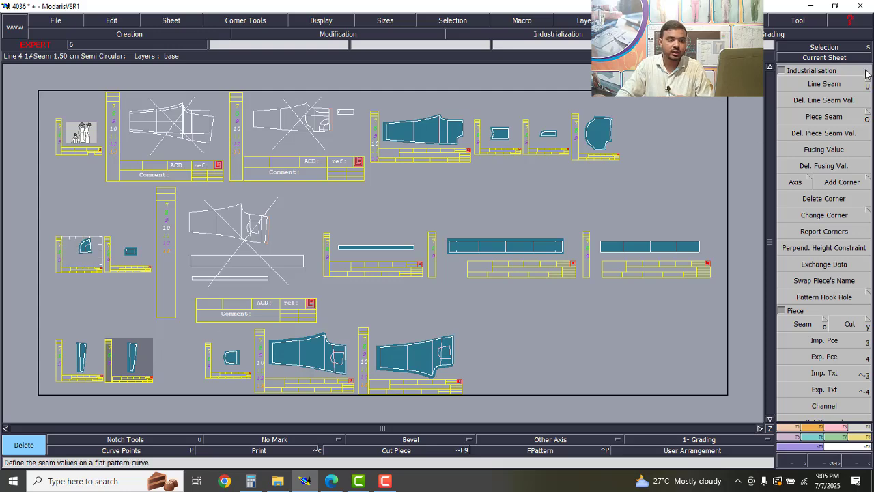
Mirror the remaining yoke copy 403614 with X Sym.
{"action": "left_click", "coordinate": [821, 429]}
{"action": "scroll", "coordinate": [125, 362], "scroll_direction": "up", "scroll_amount": 1}
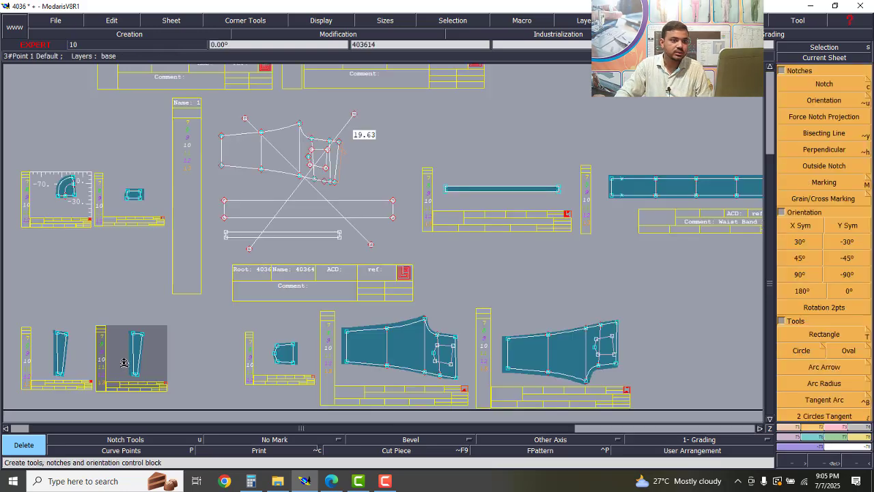
{"action": "left_click", "coordinate": [803, 228]}
{"action": "scroll", "coordinate": [389, 267], "scroll_direction": "down", "scroll_amount": 2}
{"action": "scroll", "coordinate": [273, 320], "scroll_direction": "up", "scroll_amount": 2}
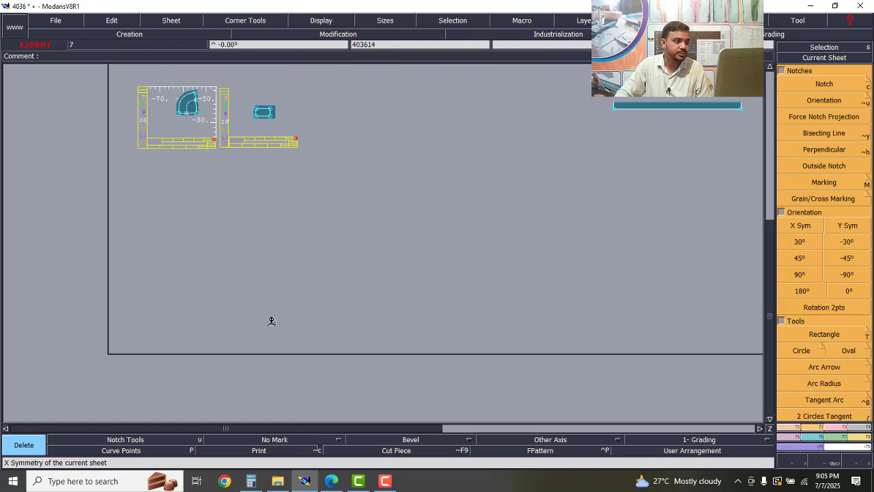
{"action": "key", "text": "Escape"}
{"action": "scroll", "coordinate": [332, 306], "scroll_direction": "down", "scroll_amount": 2}
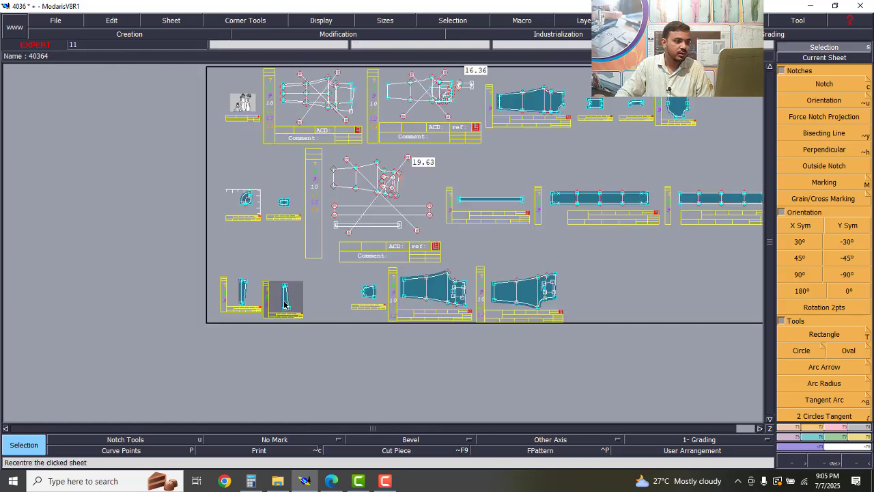
Marry the mirrored yoke copy 403614 onto the centre-back waist corner of back leg piece 403610.
{"action": "scroll", "coordinate": [270, 308], "scroll_direction": "up", "scroll_amount": 4}
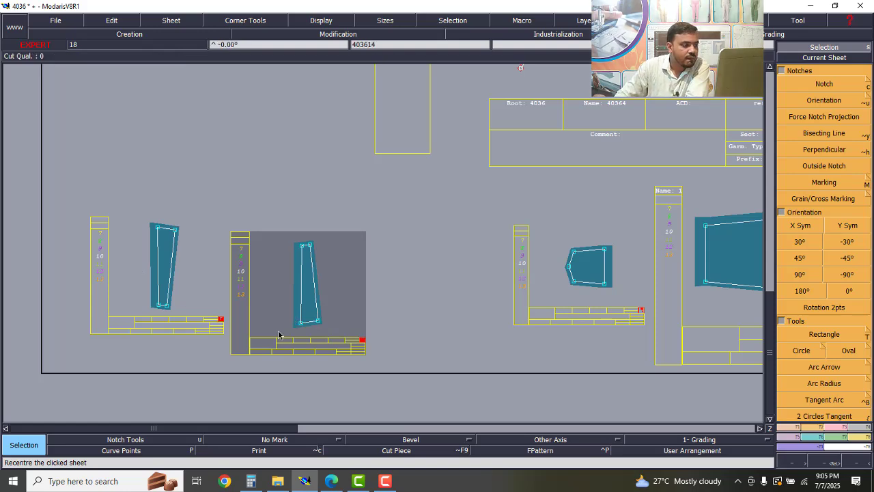
{"action": "scroll", "coordinate": [305, 265], "scroll_direction": "down", "scroll_amount": 1}
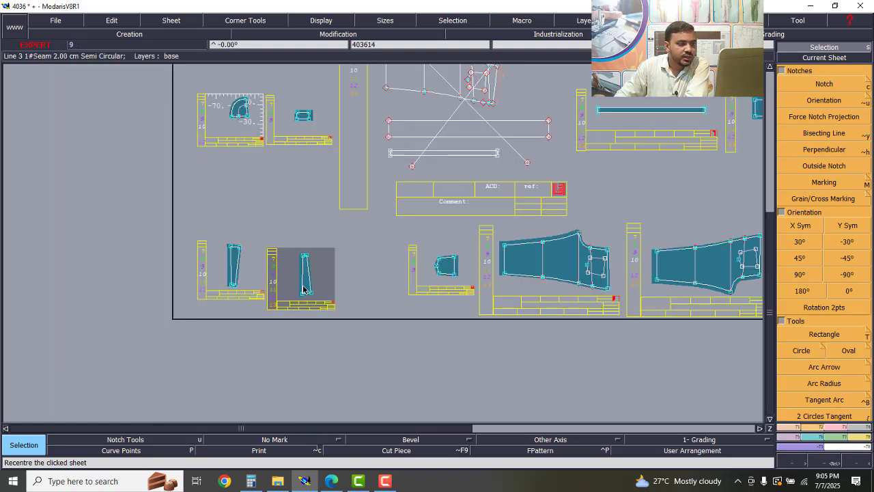
{"action": "scroll", "coordinate": [303, 286], "scroll_direction": "up", "scroll_amount": 1}
{"action": "scroll", "coordinate": [291, 291], "scroll_direction": "down", "scroll_amount": 1}
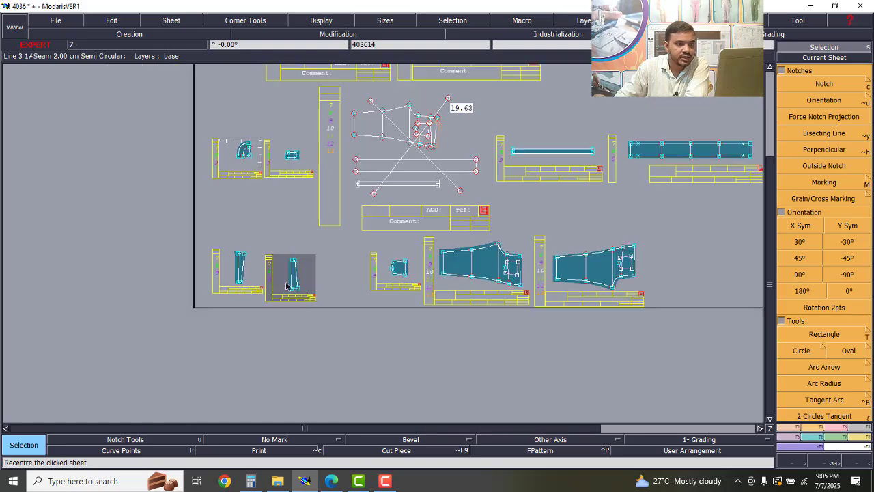
{"action": "scroll", "coordinate": [636, 260], "scroll_direction": "up", "scroll_amount": 2}
{"action": "scroll", "coordinate": [438, 287], "scroll_direction": "down", "scroll_amount": 1}
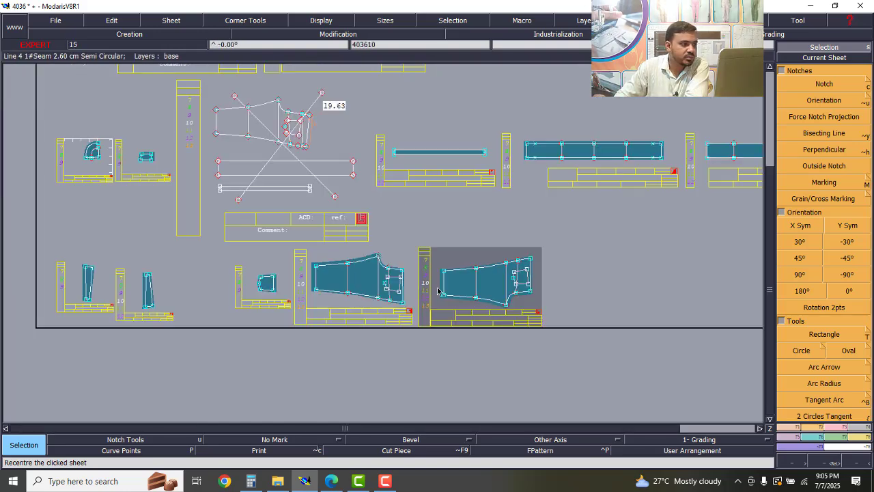
{"action": "left_click", "coordinate": [852, 429]}
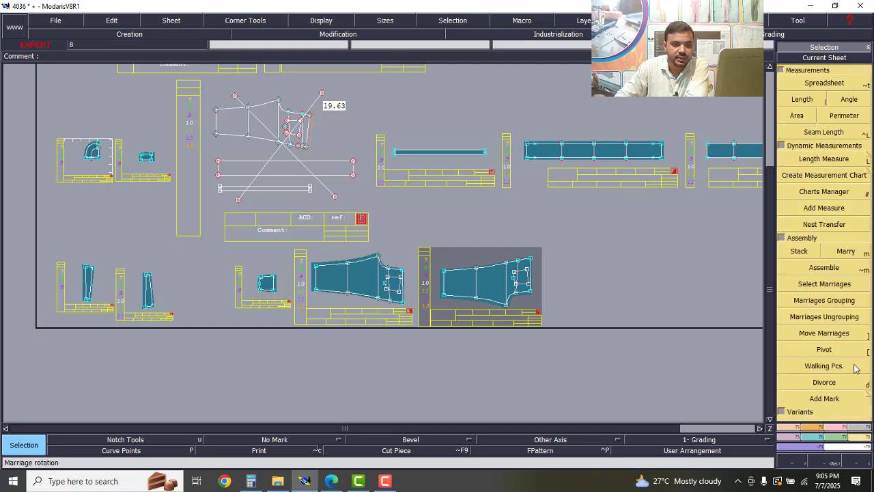
{"action": "left_click", "coordinate": [847, 251]}
{"action": "scroll", "coordinate": [201, 316], "scroll_direction": "up", "scroll_amount": 1}
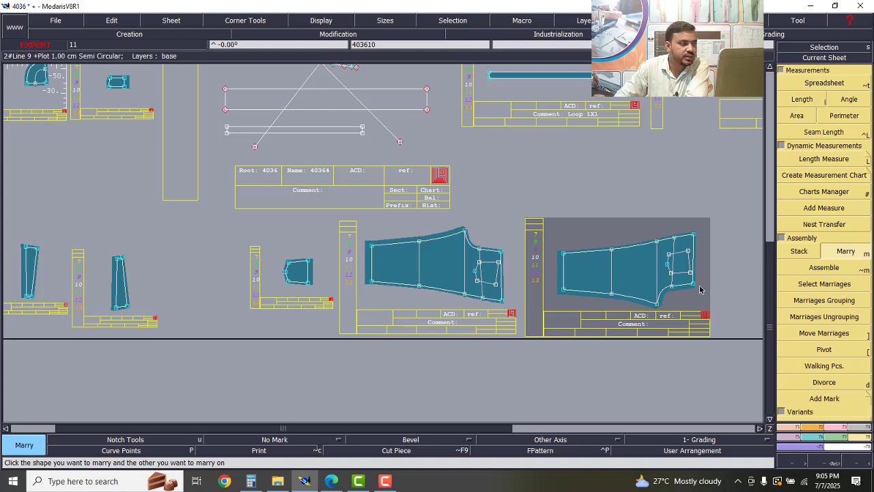
{"action": "left_click", "coordinate": [116, 309]}
{"action": "scroll", "coordinate": [683, 289], "scroll_direction": "up", "scroll_amount": 2}
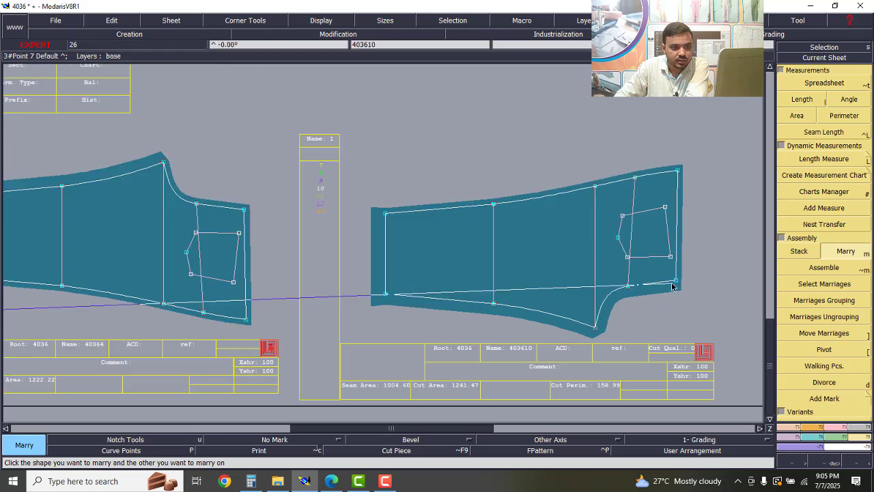
{"action": "left_click", "coordinate": [676, 281]}
Check how the married yoke's edges and seam allowances line up with the waist end of back leg piece 403610.
{"action": "scroll", "coordinate": [402, 269], "scroll_direction": "down", "scroll_amount": 2}
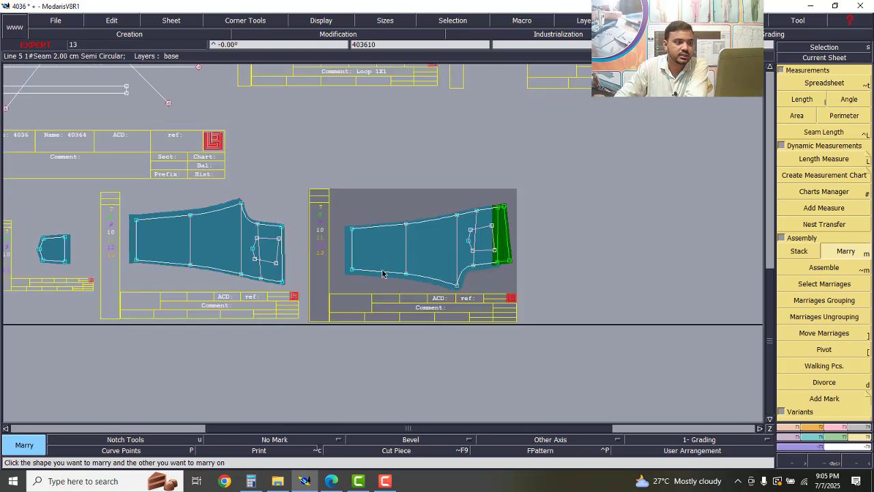
{"action": "scroll", "coordinate": [410, 272], "scroll_direction": "up", "scroll_amount": 2}
{"action": "scroll", "coordinate": [492, 253], "scroll_direction": "down", "scroll_amount": 4}
{"action": "scroll", "coordinate": [537, 233], "scroll_direction": "up", "scroll_amount": 1}
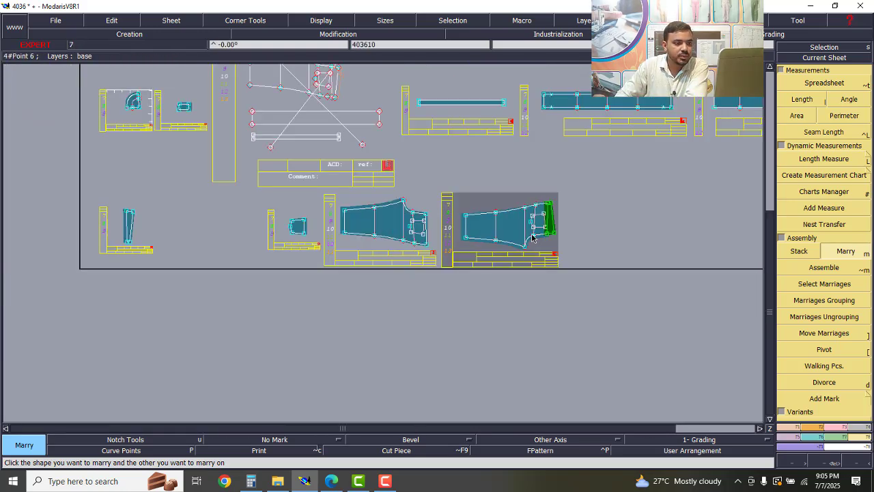
{"action": "scroll", "coordinate": [537, 235], "scroll_direction": "up", "scroll_amount": 2}
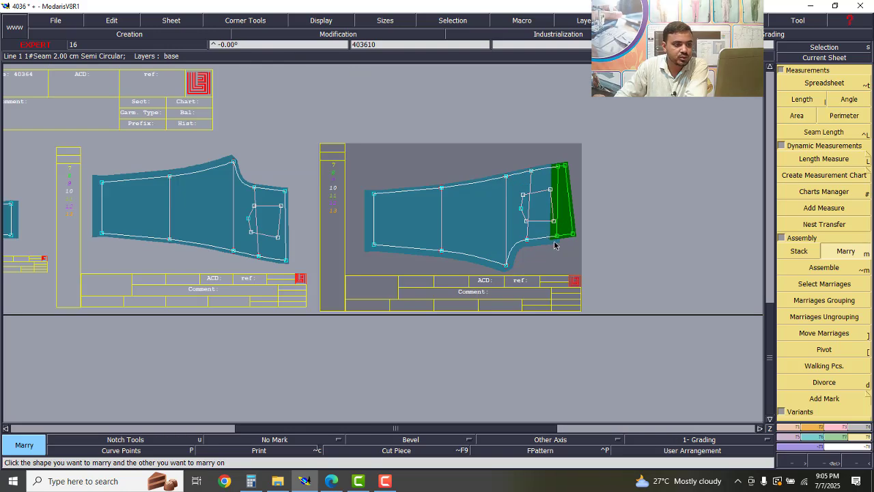
{"action": "scroll", "coordinate": [555, 244], "scroll_direction": "up", "scroll_amount": 2}
{"action": "scroll", "coordinate": [599, 235], "scroll_direction": "down", "scroll_amount": 2}
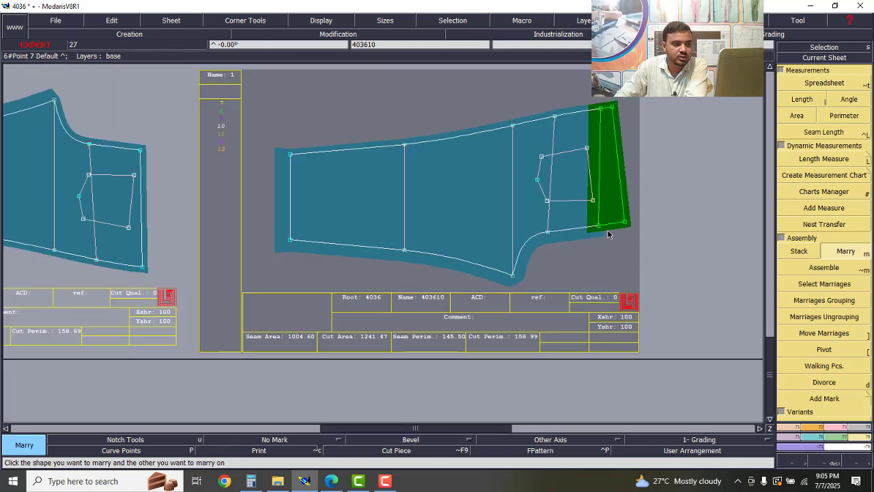
{"action": "scroll", "coordinate": [614, 229], "scroll_direction": "up", "scroll_amount": 2}
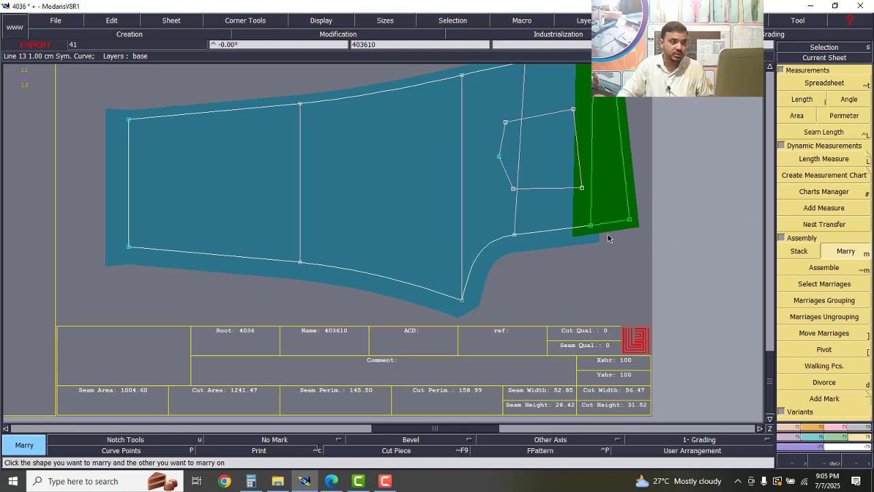
Divorce the mirrored yoke from back leg piece 403610 and rearrange all the sheets.
{"action": "key", "text": "j"}
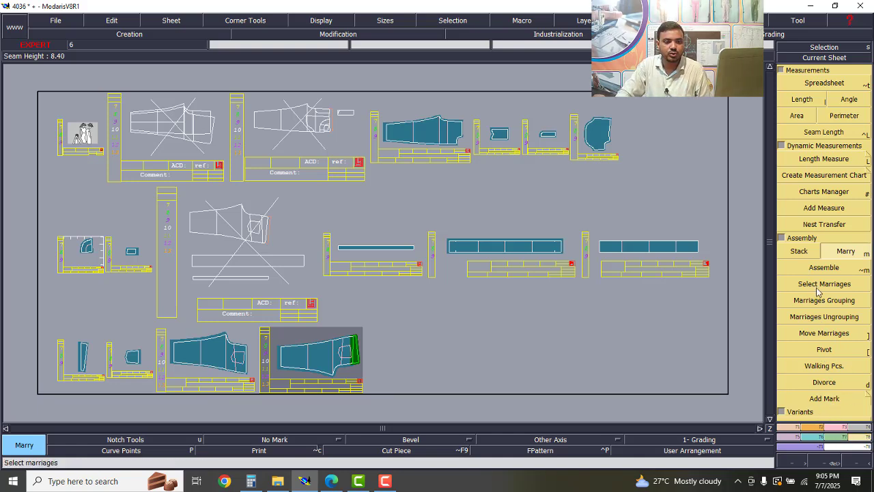
{"action": "left_click", "coordinate": [853, 382]}
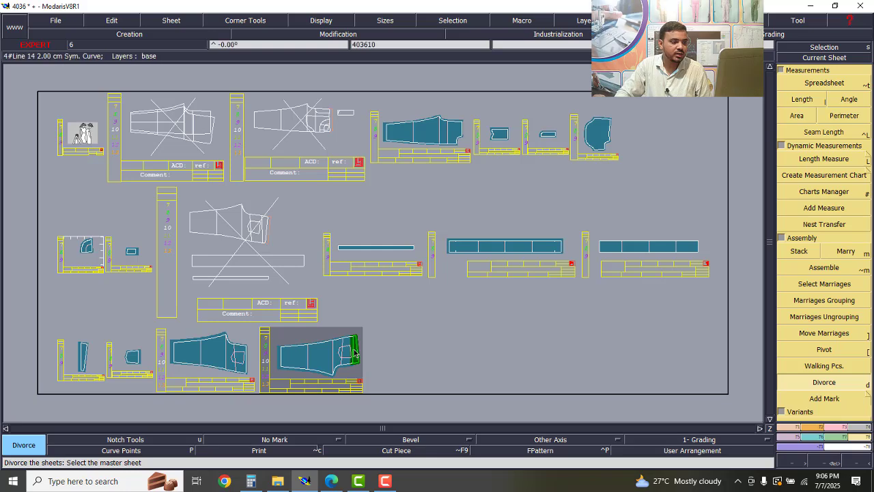
{"action": "left_click", "coordinate": [362, 354]}
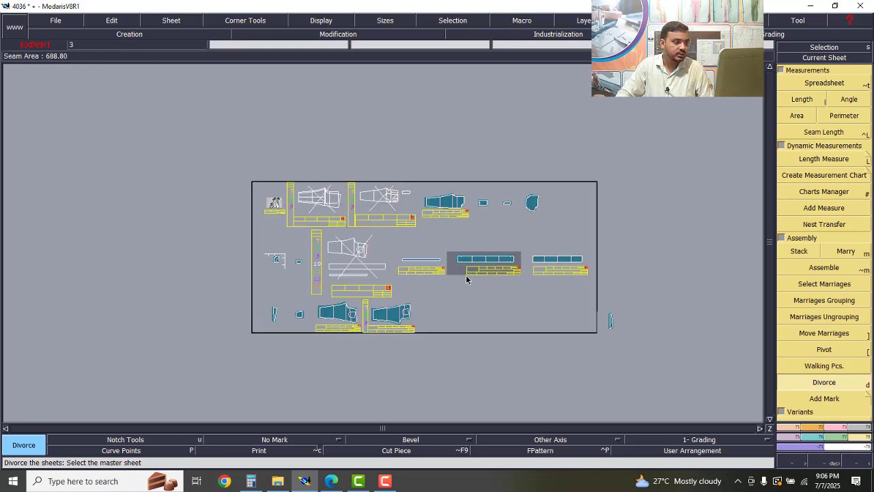
{"action": "scroll", "coordinate": [145, 397], "scroll_direction": "up", "scroll_amount": 3}
{"action": "left_click", "coordinate": [424, 329]}
{"action": "scroll", "coordinate": [424, 324], "scroll_direction": "down", "scroll_amount": 4}
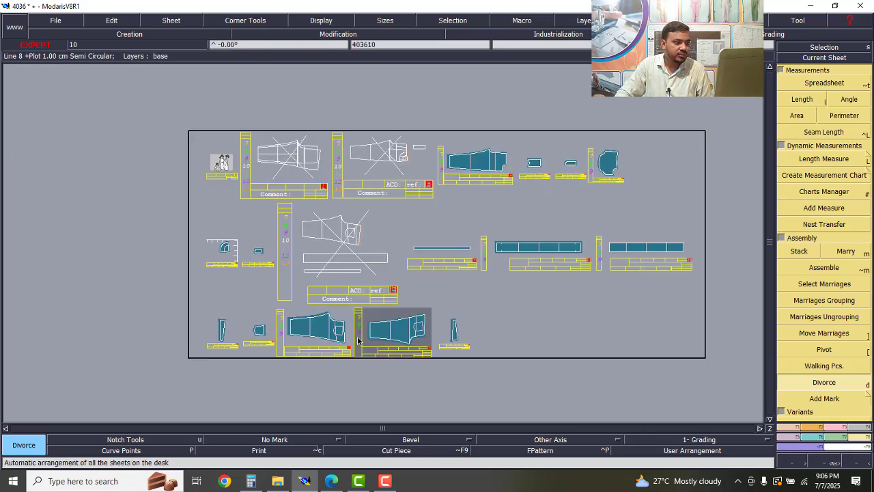
{"action": "scroll", "coordinate": [287, 366], "scroll_direction": "up", "scroll_amount": 2}
{"action": "scroll", "coordinate": [289, 349], "scroll_direction": "up", "scroll_amount": 2}
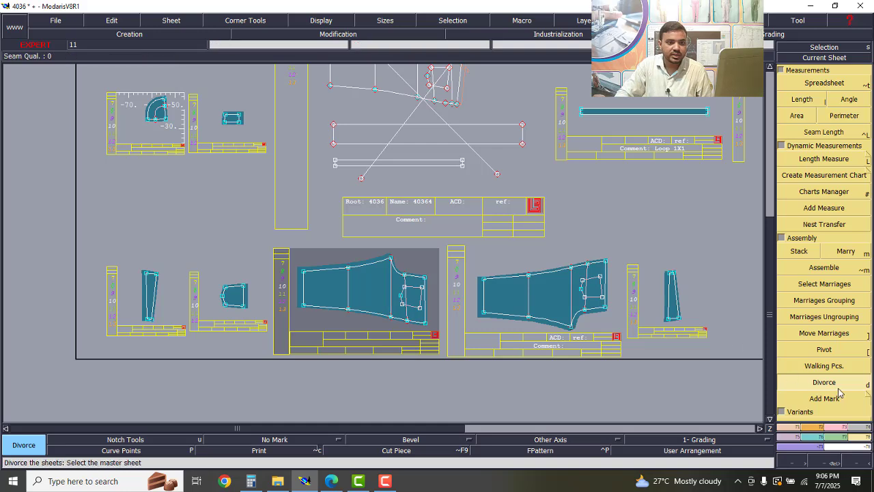
Marry yoke piece 40366 onto the centre-back waist corner of back leg piece 40364.
{"action": "key", "text": "m"}
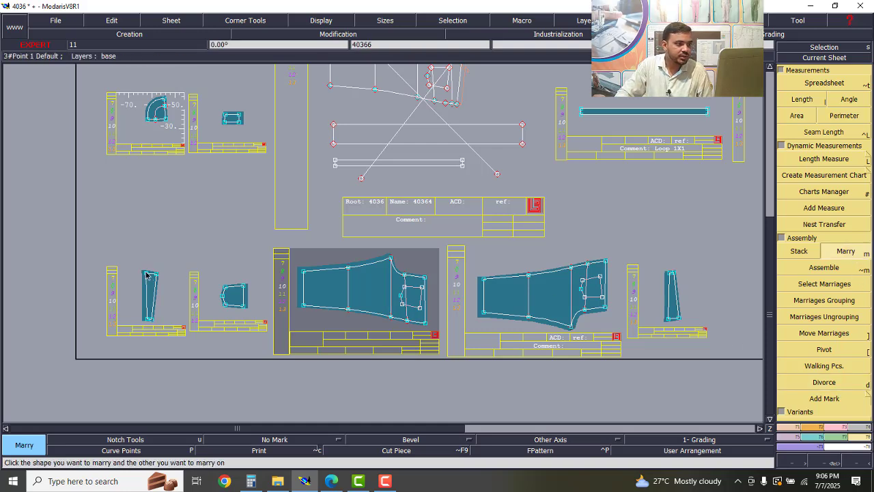
{"action": "left_click", "coordinate": [147, 274]}
{"action": "scroll", "coordinate": [424, 277], "scroll_direction": "up", "scroll_amount": 3}
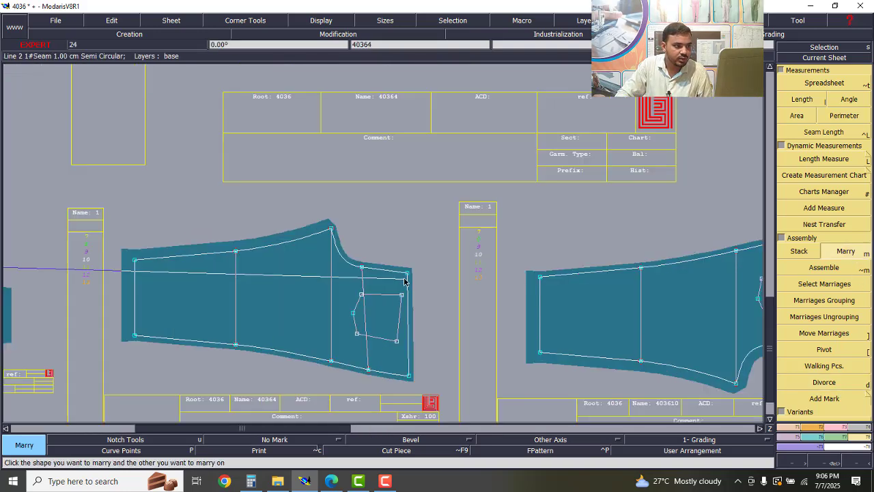
{"action": "left_click", "coordinate": [406, 277]}
{"action": "scroll", "coordinate": [406, 281], "scroll_direction": "up", "scroll_amount": 2}
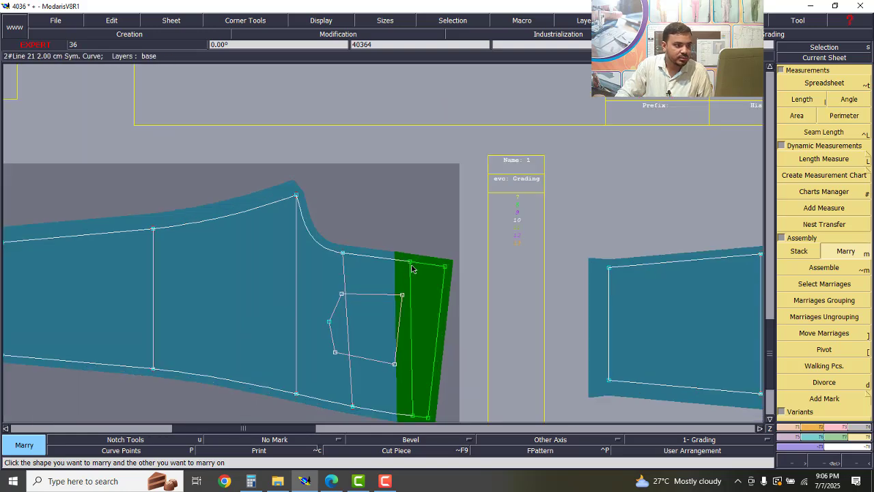
{"action": "scroll", "coordinate": [409, 372], "scroll_direction": "down", "scroll_amount": 3}
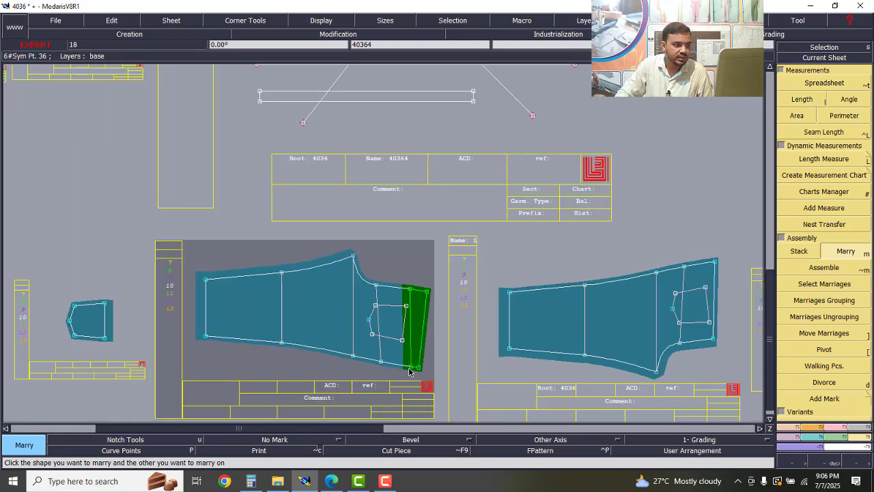
{"action": "scroll", "coordinate": [409, 371], "scroll_direction": "down", "scroll_amount": 4}
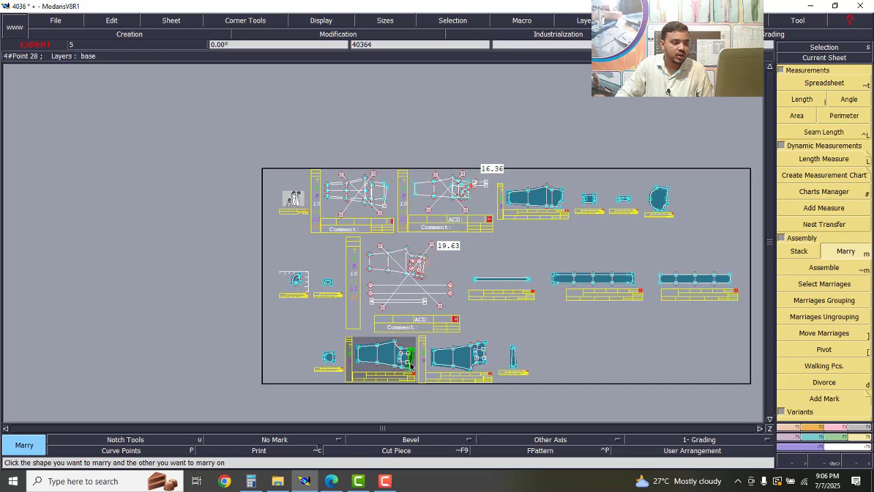
Set the line seam on the wider short end of mirrored yoke 403614 to 2 cm.
{"action": "scroll", "coordinate": [512, 367], "scroll_direction": "up", "scroll_amount": 1}
{"action": "scroll", "coordinate": [511, 367], "scroll_direction": "up", "scroll_amount": 2}
{"action": "scroll", "coordinate": [443, 342], "scroll_direction": "up", "scroll_amount": 1}
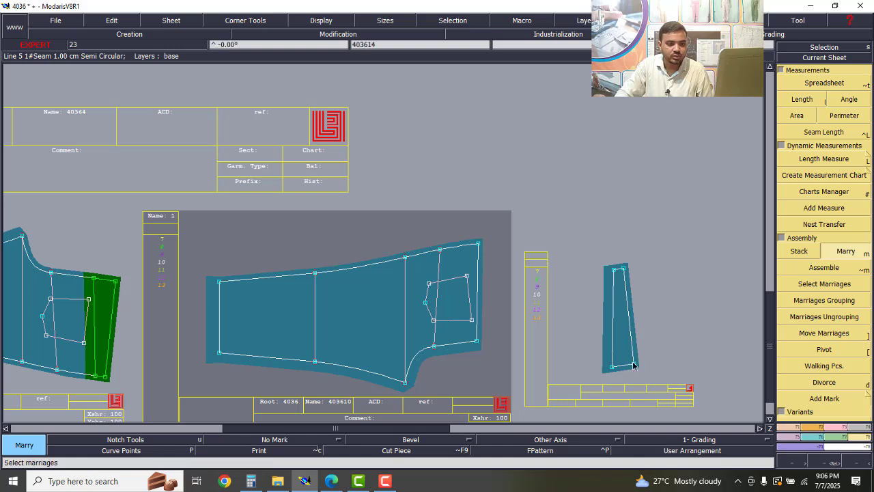
{"action": "left_click", "coordinate": [857, 427]}
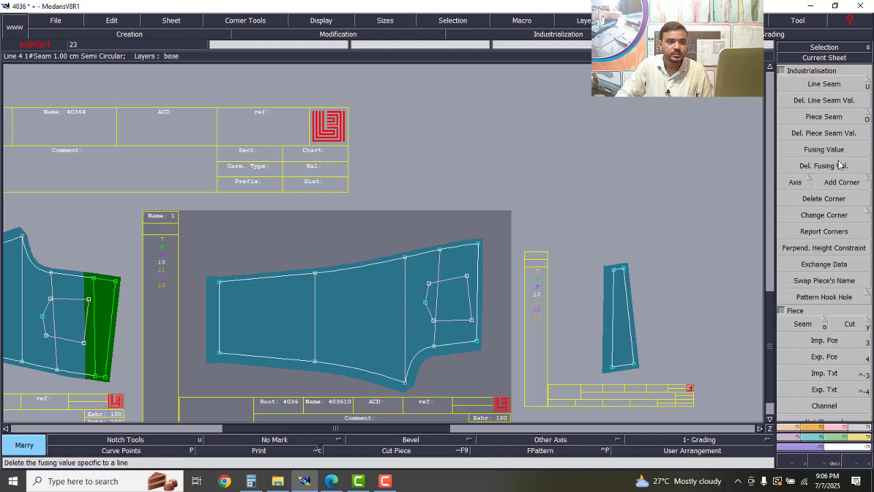
{"action": "left_click", "coordinate": [819, 84]}
{"action": "left_click", "coordinate": [626, 369]}
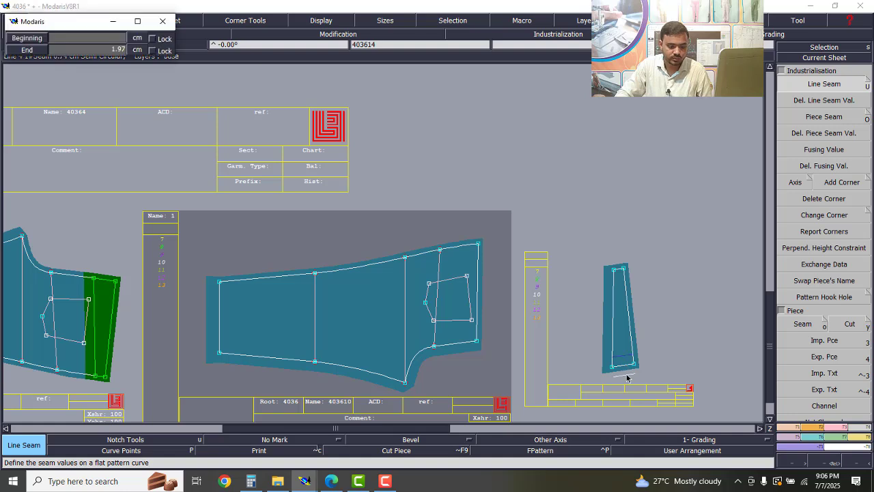
{"action": "key", "text": "Down"}
{"action": "type", "text": "2"}
{"action": "key", "text": "Down"}
{"action": "key", "text": "Return"}
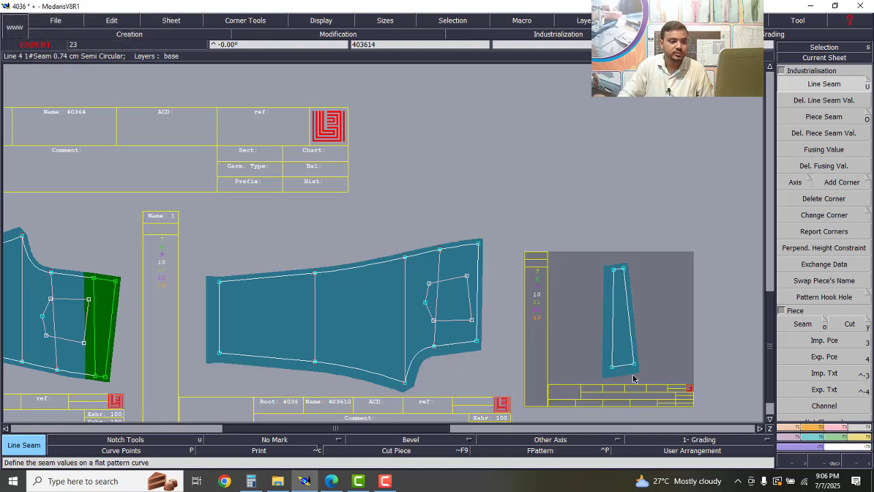
Marry mirrored yoke 403614 onto the centre-back waist corner of back leg piece 403610 and rearrange all the sheets.
{"action": "left_click", "coordinate": [864, 438]}
{"action": "left_click", "coordinate": [845, 251]}
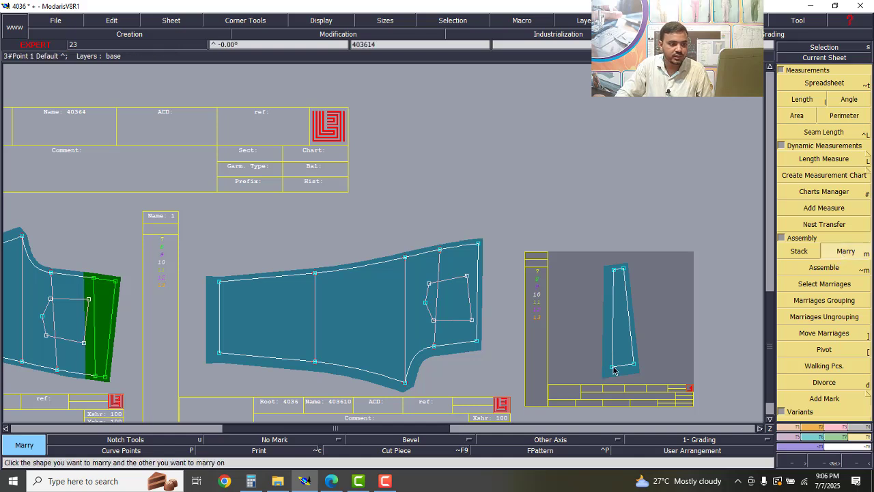
{"action": "left_click", "coordinate": [476, 341]}
{"action": "scroll", "coordinate": [476, 351], "scroll_direction": "up", "scroll_amount": 3}
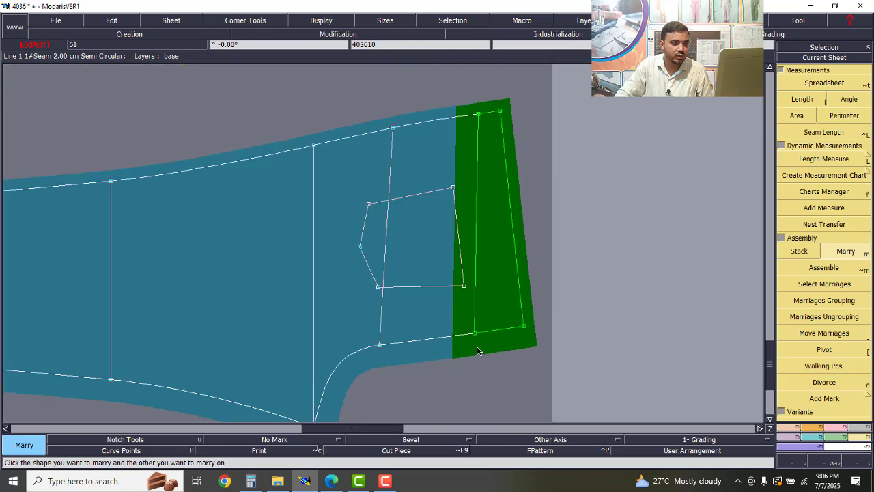
{"action": "scroll", "coordinate": [439, 355], "scroll_direction": "up", "scroll_amount": 2}
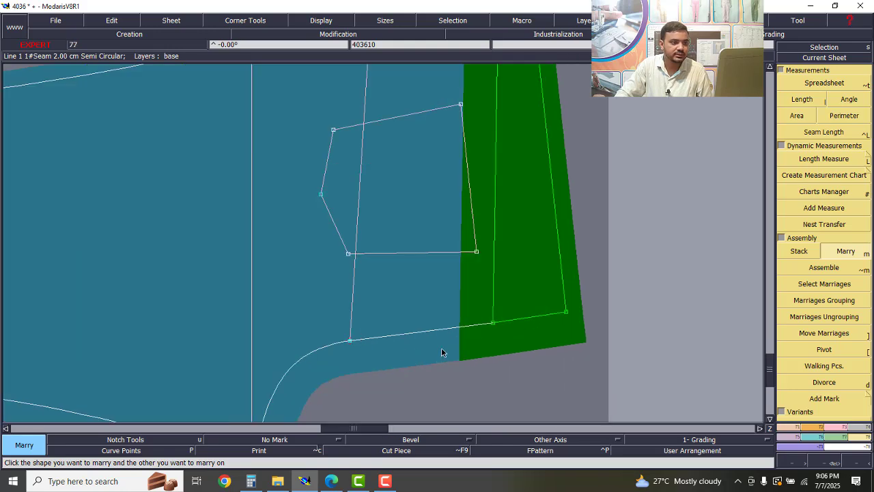
{"action": "scroll", "coordinate": [441, 348], "scroll_direction": "down", "scroll_amount": 4}
{"action": "scroll", "coordinate": [470, 320], "scroll_direction": "down", "scroll_amount": 2}
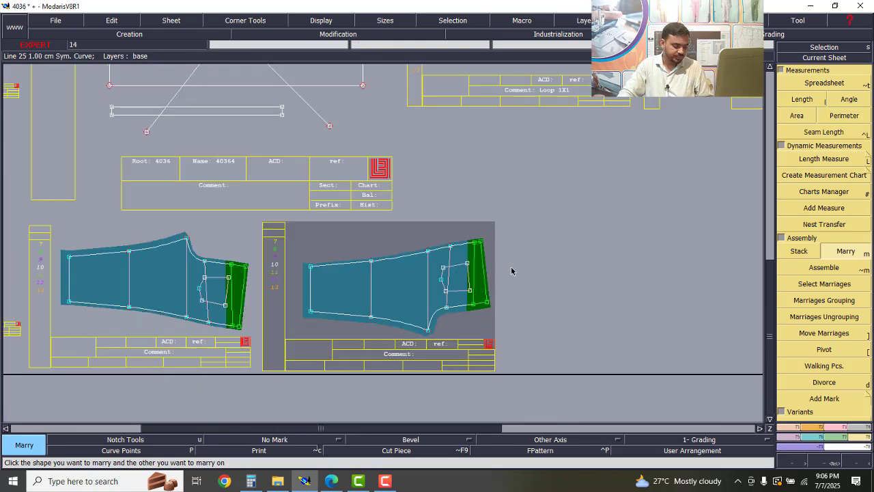
{"action": "key", "text": "8"}
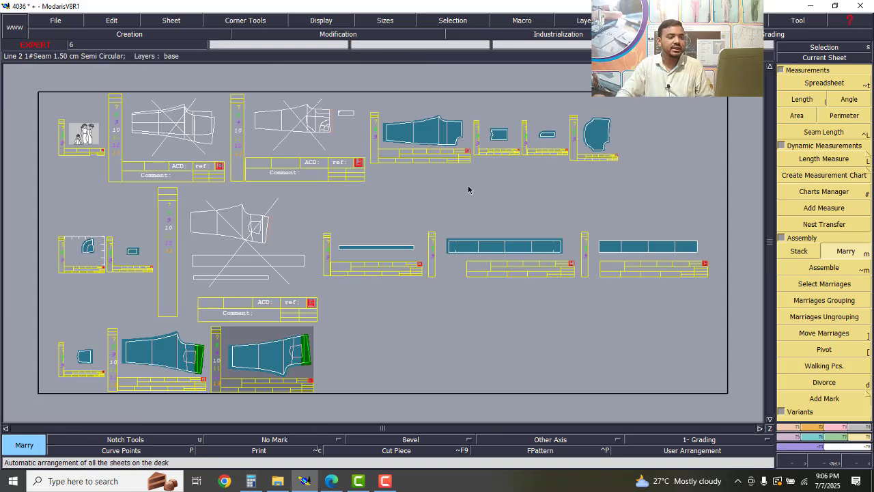
Draw a horizontal Grain Line Axis 'DF' lengthwise through the middle of front leg piece 4036.
{"action": "scroll", "coordinate": [455, 124], "scroll_direction": "up", "scroll_amount": 3}
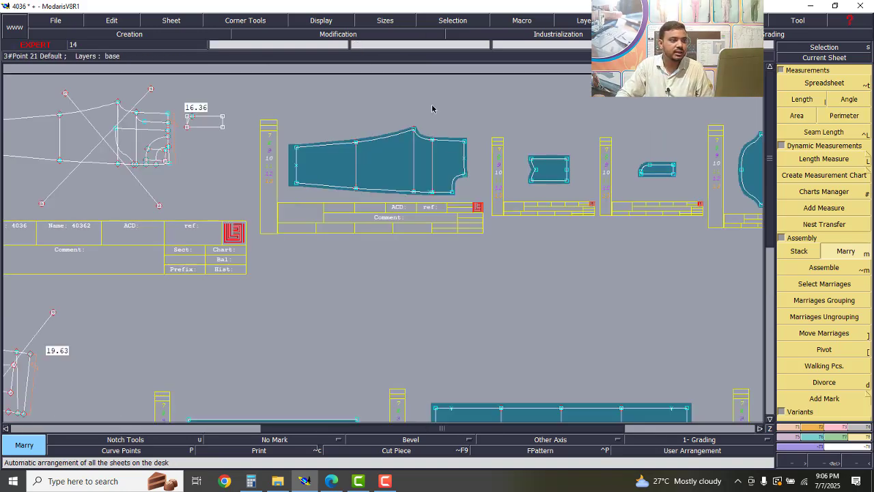
{"action": "scroll", "coordinate": [431, 107], "scroll_direction": "up", "scroll_amount": 1}
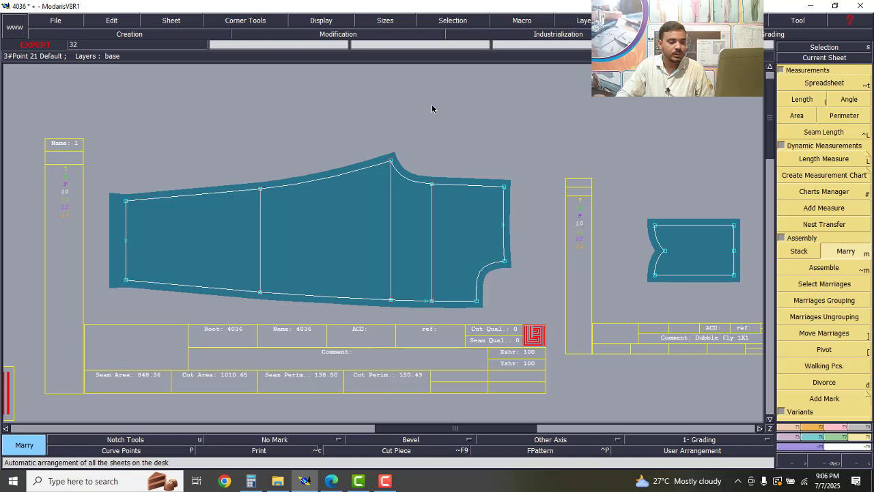
{"action": "scroll", "coordinate": [432, 108], "scroll_direction": "down", "scroll_amount": 2}
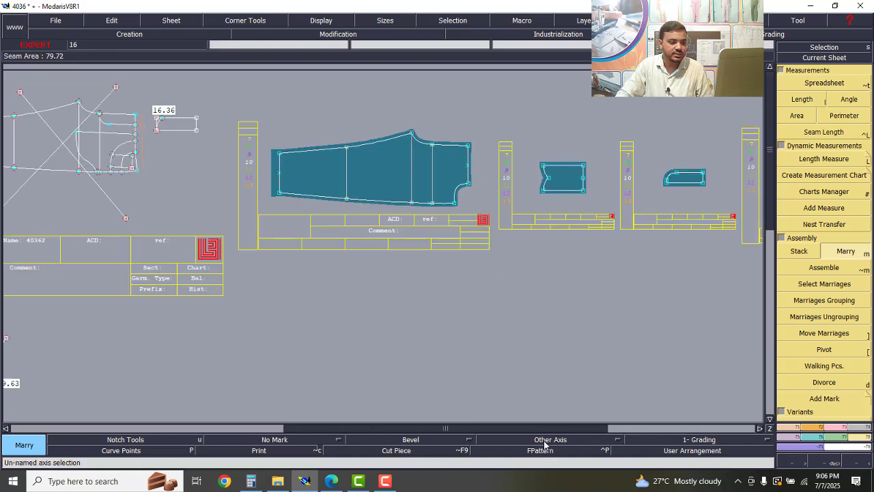
{"action": "left_click", "coordinate": [567, 443]}
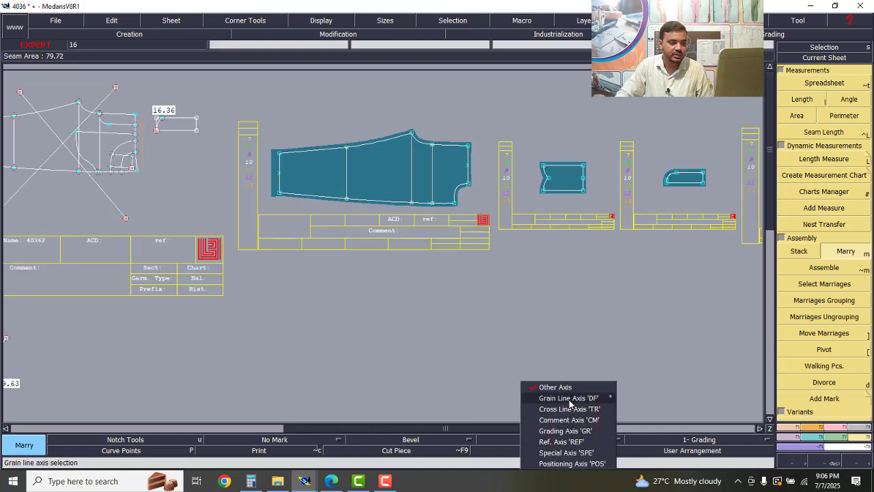
{"action": "left_click", "coordinate": [582, 399]}
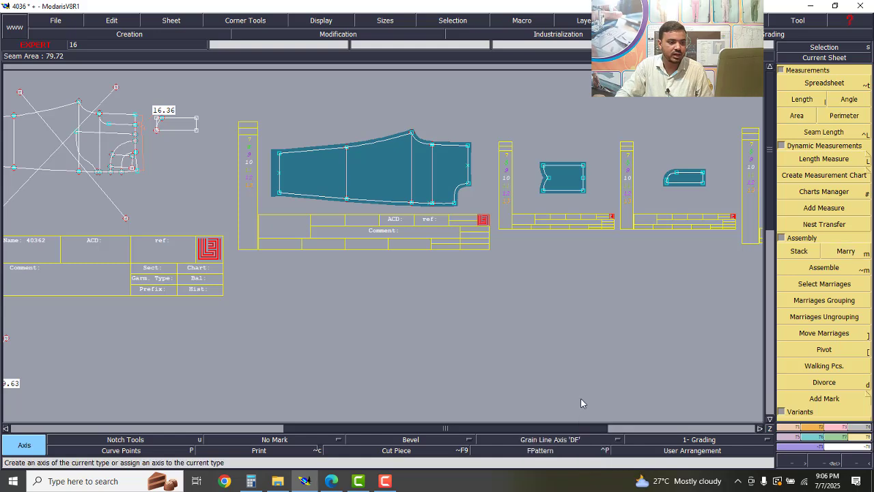
{"action": "scroll", "coordinate": [410, 159], "scroll_direction": "up", "scroll_amount": 1}
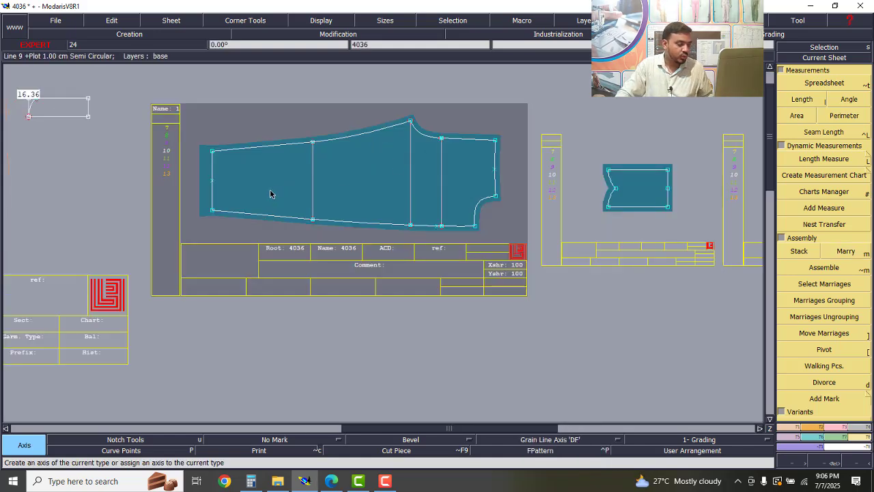
{"action": "left_click", "coordinate": [256, 178]}
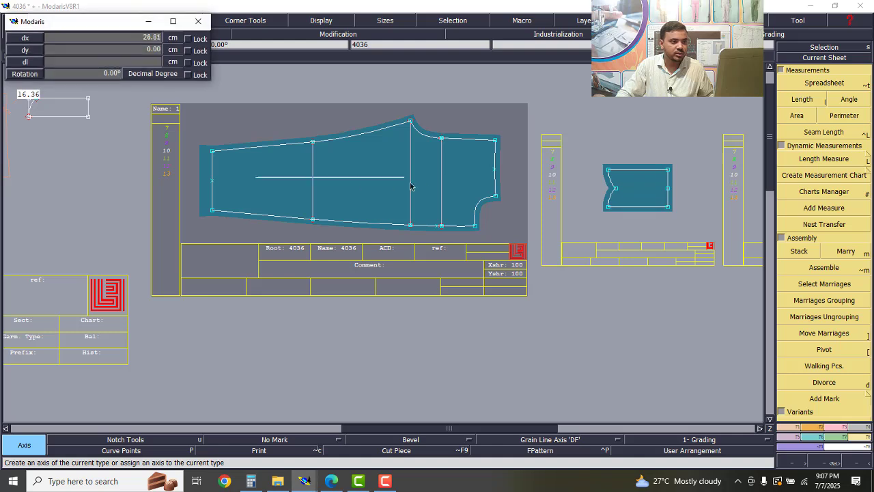
{"action": "left_click", "coordinate": [433, 183]}
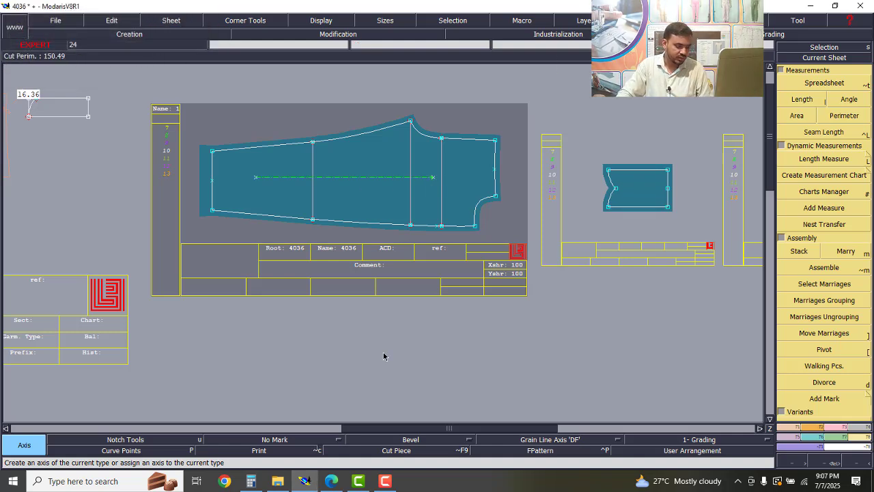
Add a horizontal grain line axis lengthwise through the middle of double fly piece 40368.
{"action": "scroll", "coordinate": [279, 303], "scroll_direction": "down", "scroll_amount": 1}
{"action": "scroll", "coordinate": [457, 249], "scroll_direction": "up", "scroll_amount": 3}
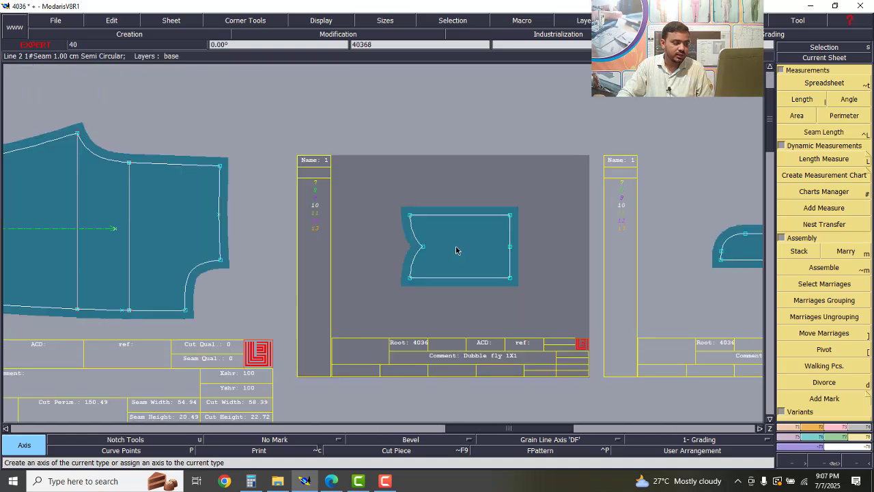
{"action": "left_click", "coordinate": [434, 250]}
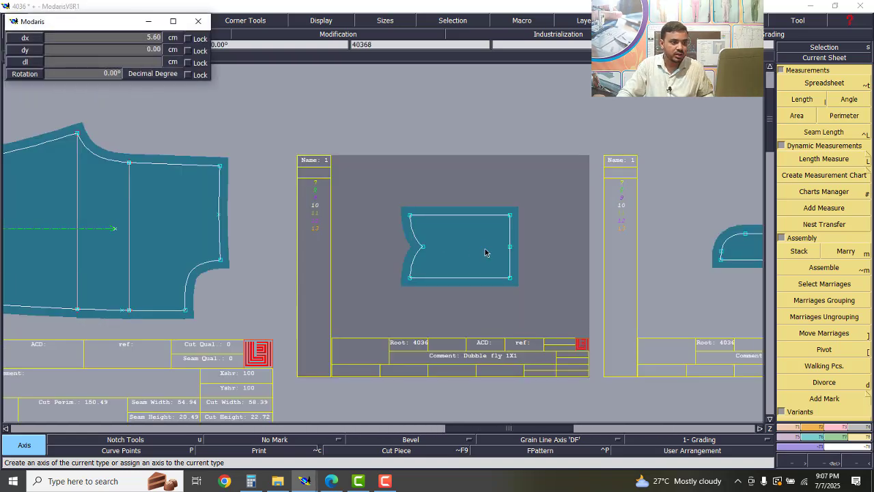
{"action": "left_click", "coordinate": [496, 248]}
{"action": "scroll", "coordinate": [403, 295], "scroll_direction": "down", "scroll_amount": 2}
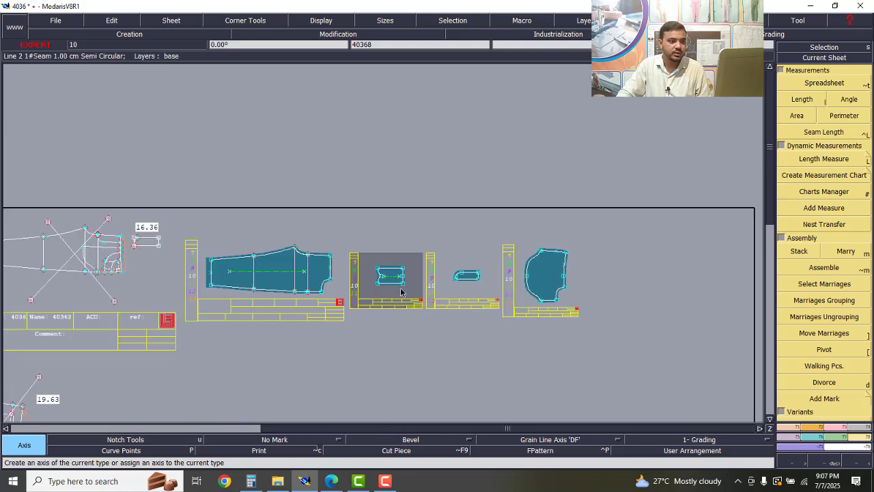
Add a horizontal grain line axis lengthwise inside the round-cornered fly piece 40367.
{"action": "scroll", "coordinate": [454, 283], "scroll_direction": "up", "scroll_amount": 2}
{"action": "scroll", "coordinate": [455, 283], "scroll_direction": "up", "scroll_amount": 3}
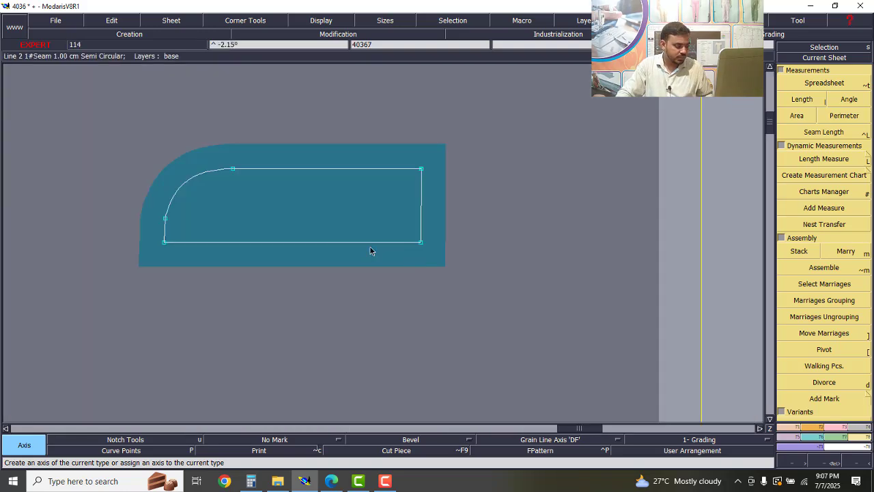
{"action": "left_click", "coordinate": [230, 211]}
{"action": "left_click", "coordinate": [387, 211]}
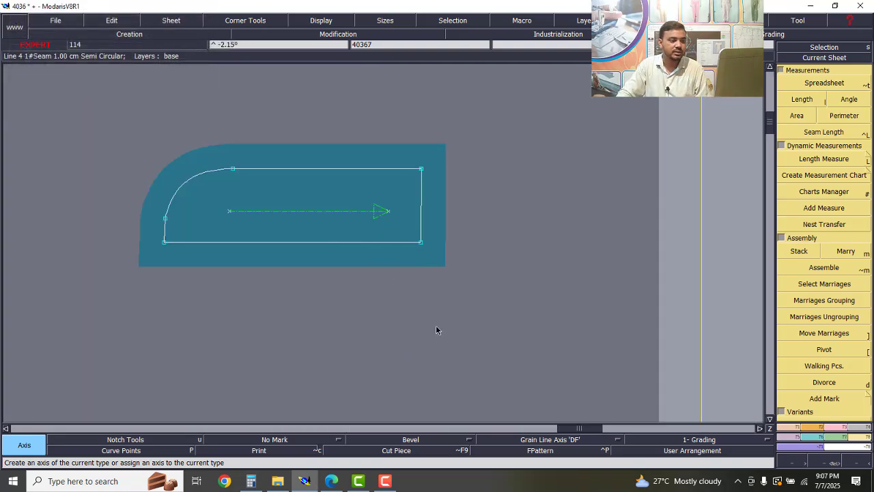
Rotate the waistband sheet 403613 to -90°.
{"action": "scroll", "coordinate": [436, 330], "scroll_direction": "down", "scroll_amount": 4}
{"action": "scroll", "coordinate": [426, 299], "scroll_direction": "up", "scroll_amount": 4}
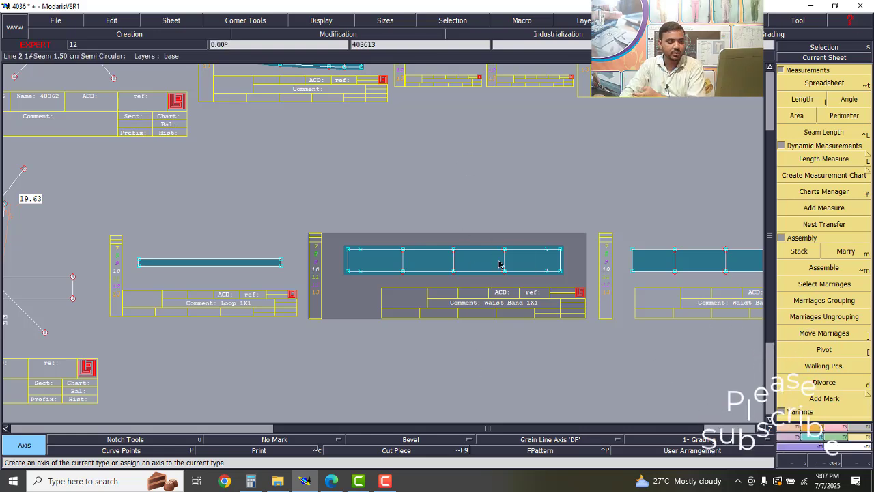
{"action": "left_click", "coordinate": [818, 428]}
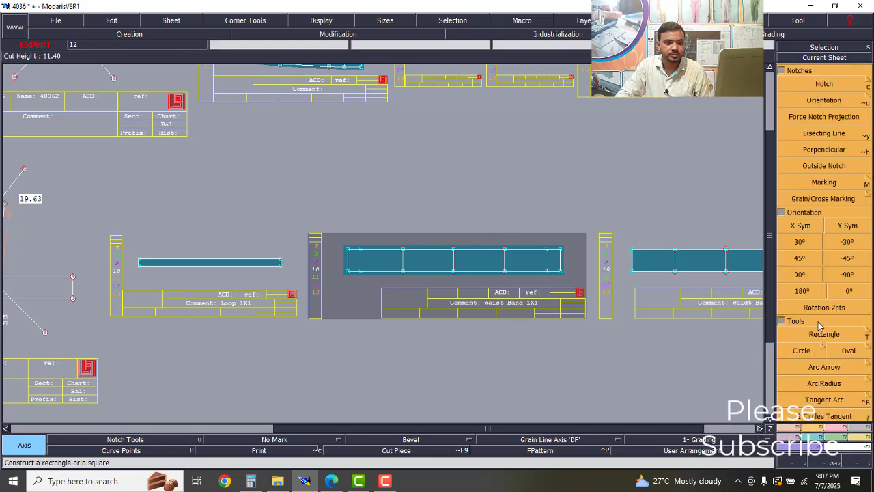
{"action": "left_click", "coordinate": [849, 264]}
{"action": "left_click", "coordinate": [851, 260]}
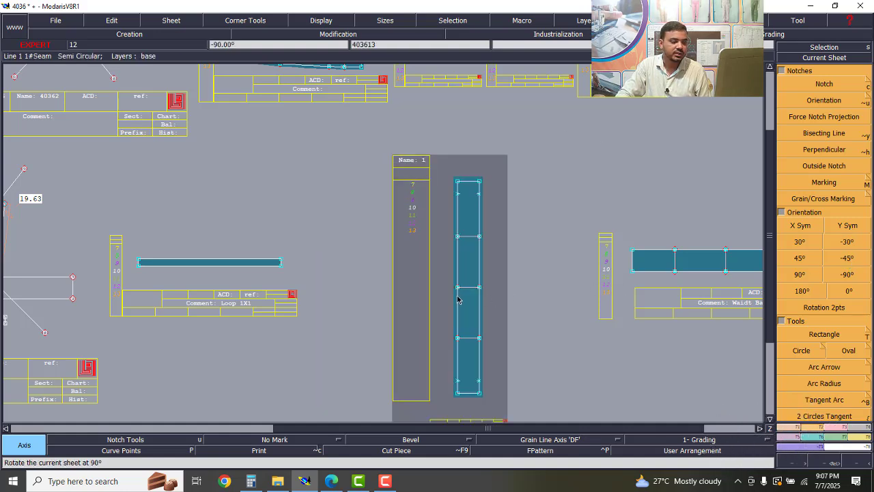
Draw a grain line axis about 6.6 cm long across the width of upright waistband 403613 and rearrange all the sheets.
{"action": "left_click", "coordinate": [570, 439]}
{"action": "left_click", "coordinate": [576, 399]}
{"action": "scroll", "coordinate": [471, 306], "scroll_direction": "up", "scroll_amount": 5}
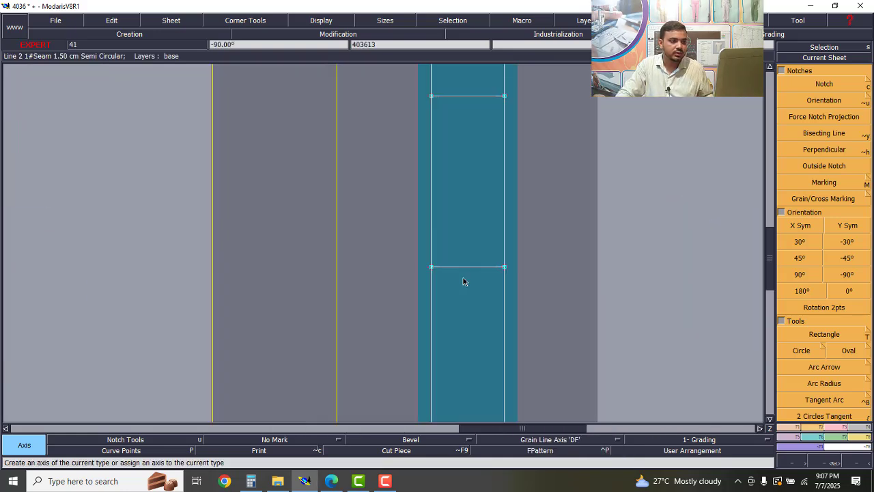
{"action": "left_click", "coordinate": [427, 231]}
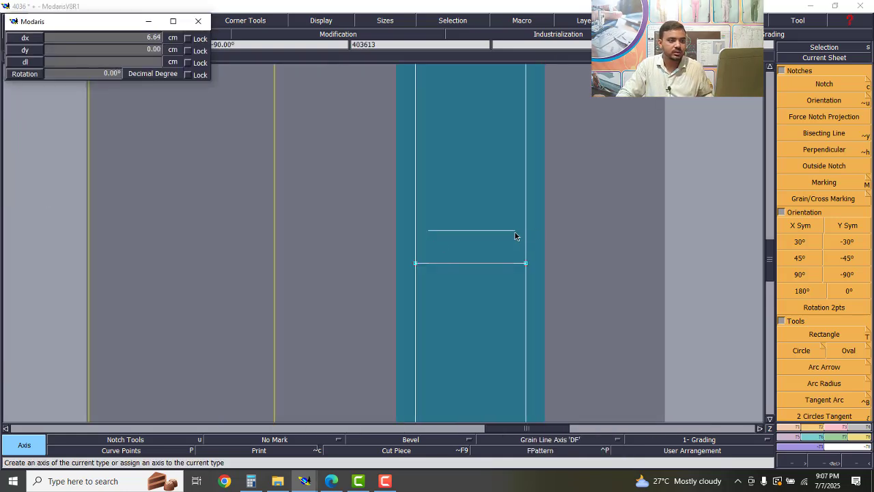
{"action": "left_click", "coordinate": [515, 231]}
{"action": "key", "text": "j"}
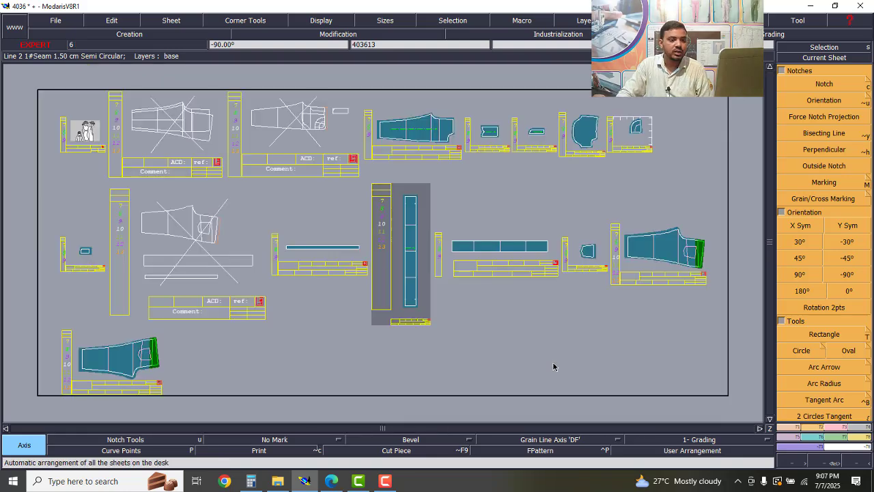
Draw a horizontal Grain Line Axis 'DF' lengthwise through the middle of back leg piece 40364.
{"action": "scroll", "coordinate": [711, 267], "scroll_direction": "up", "scroll_amount": 5}
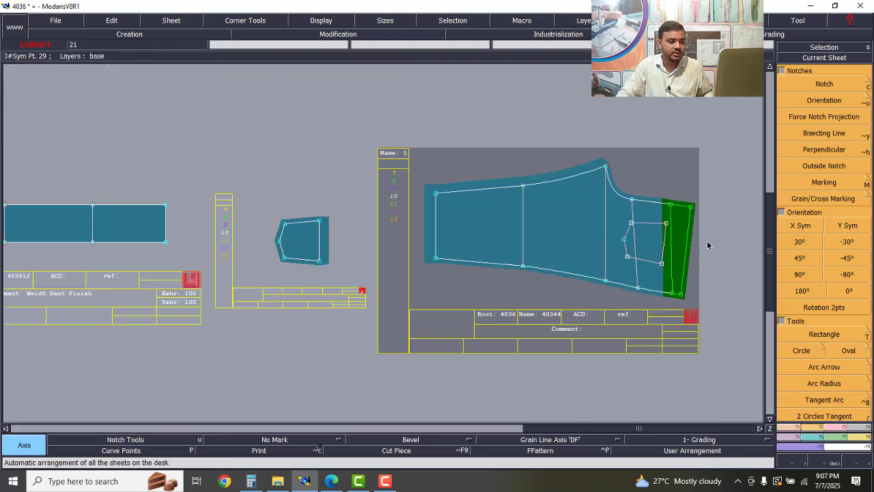
{"action": "left_click", "coordinate": [568, 445]}
{"action": "left_click", "coordinate": [567, 402]}
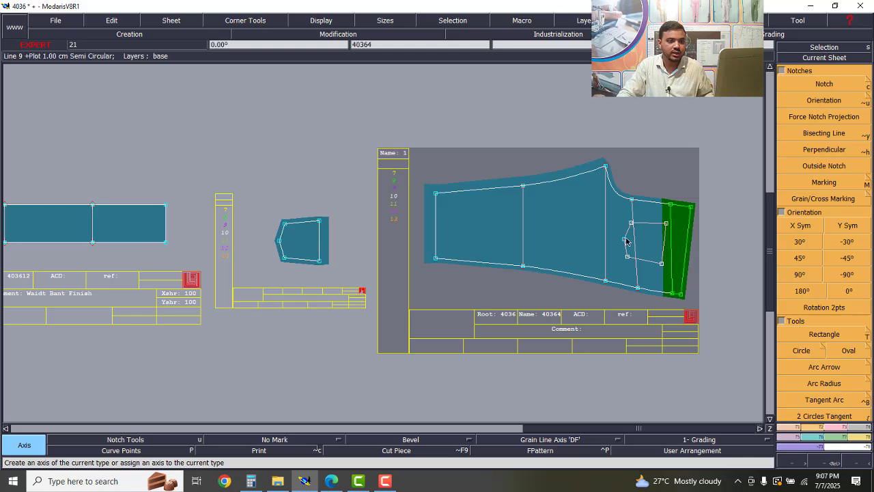
{"action": "scroll", "coordinate": [626, 241], "scroll_direction": "up", "scroll_amount": 1}
{"action": "left_click", "coordinate": [348, 248]}
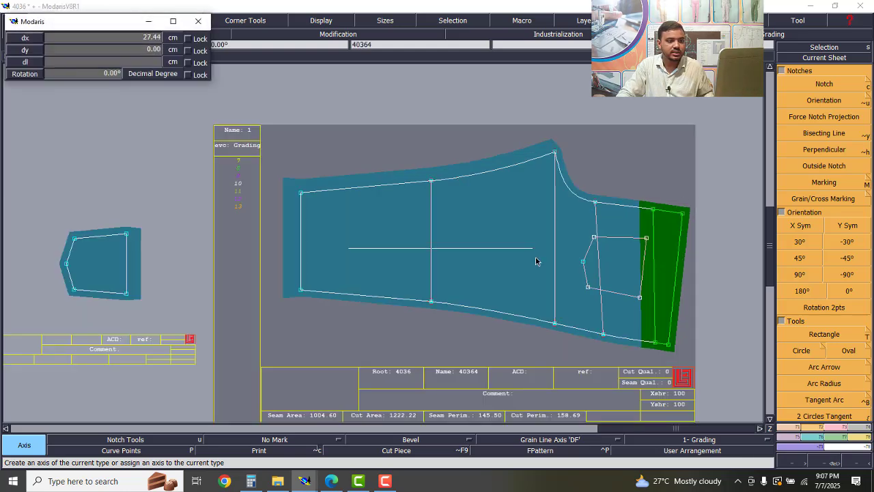
{"action": "left_click", "coordinate": [566, 248]}
{"action": "key", "text": "Home"}
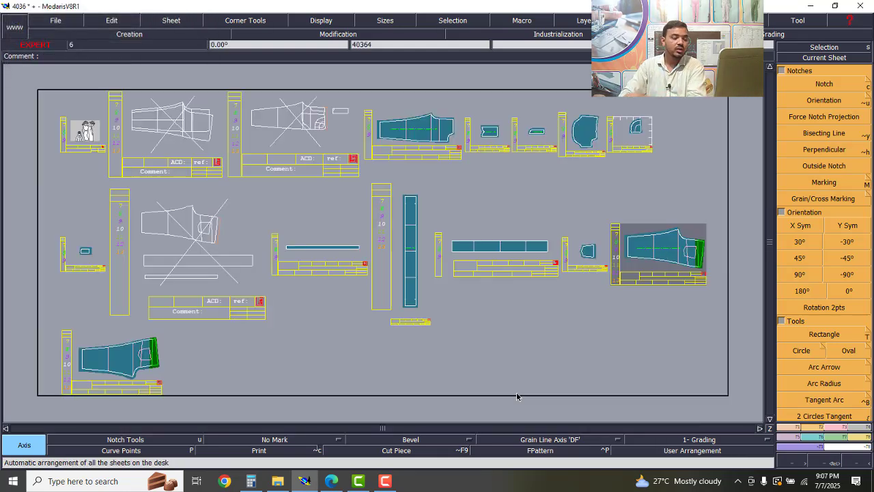